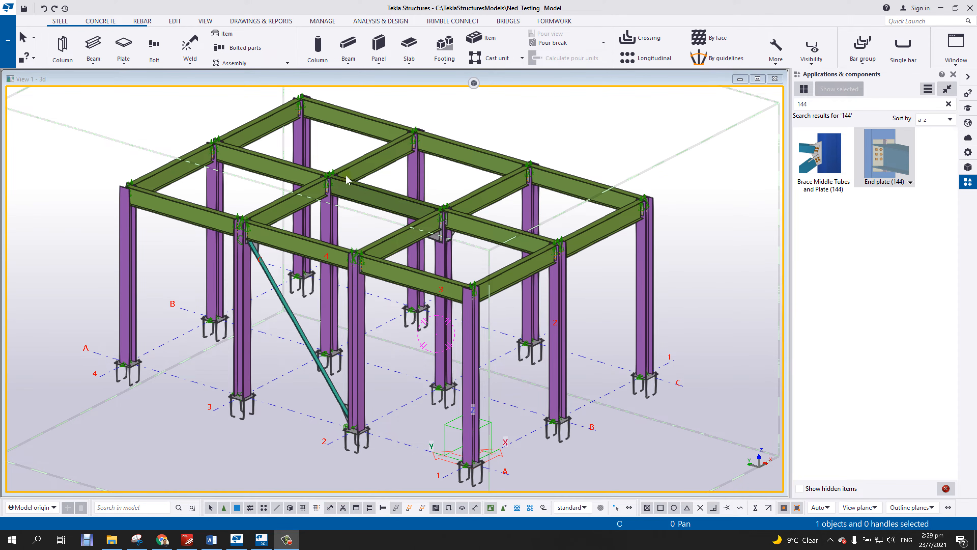
Examine the steel frame's beams, columns and brace in the 3D view.
click(359, 171)
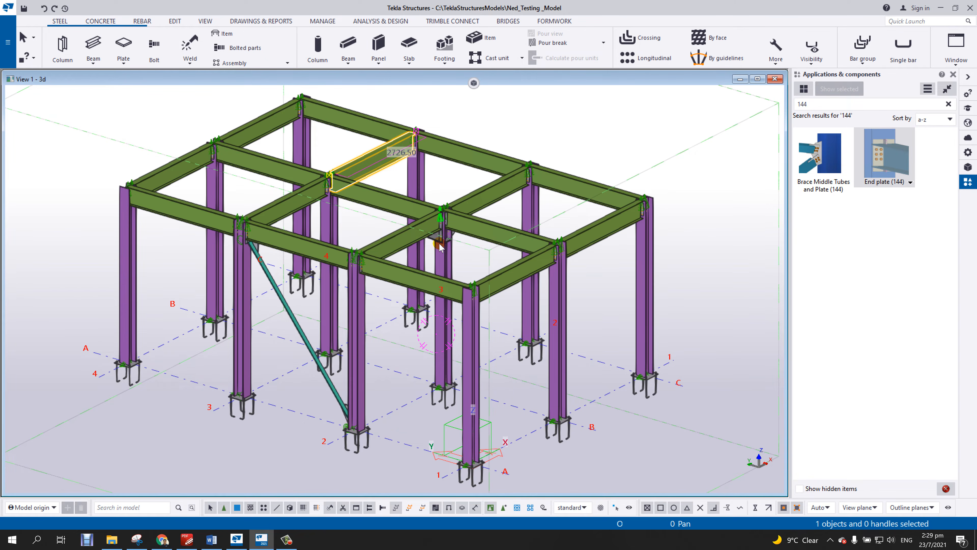
scroll(433, 246, up, 5)
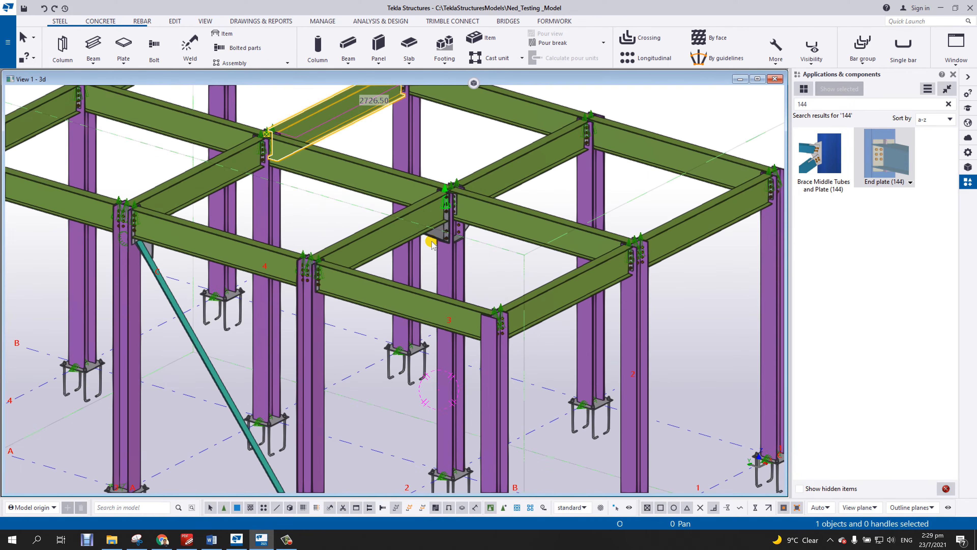
scroll(529, 285, down, 5)
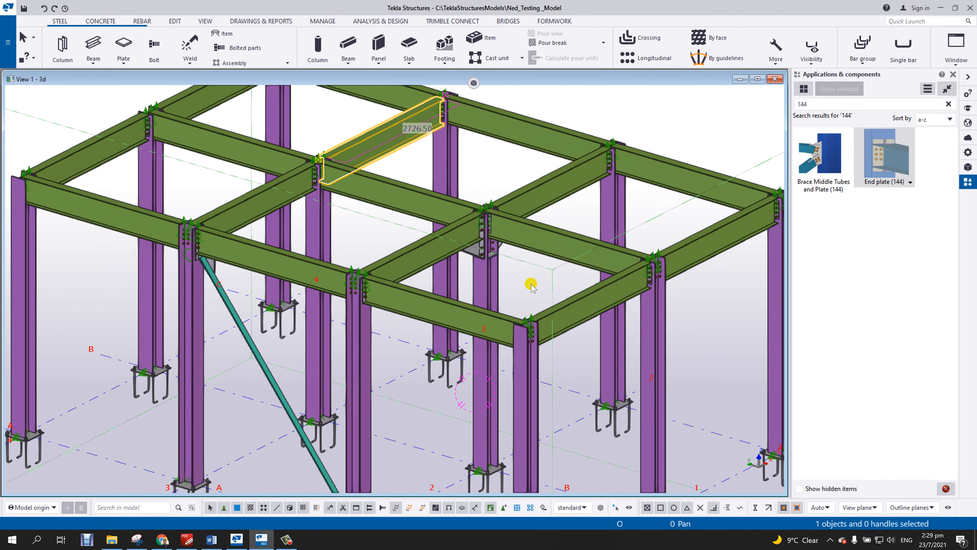
scroll(532, 292, up, 5)
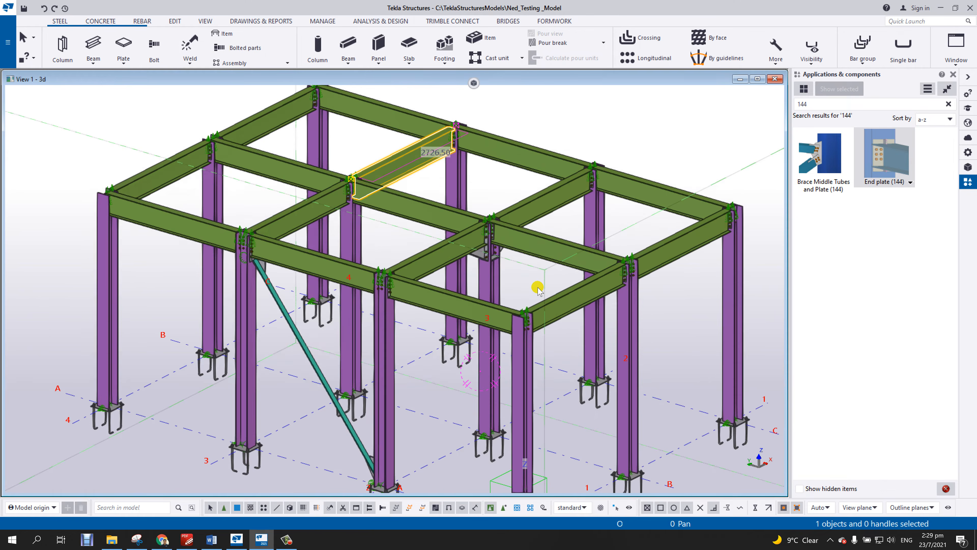
scroll(518, 302, down, 5)
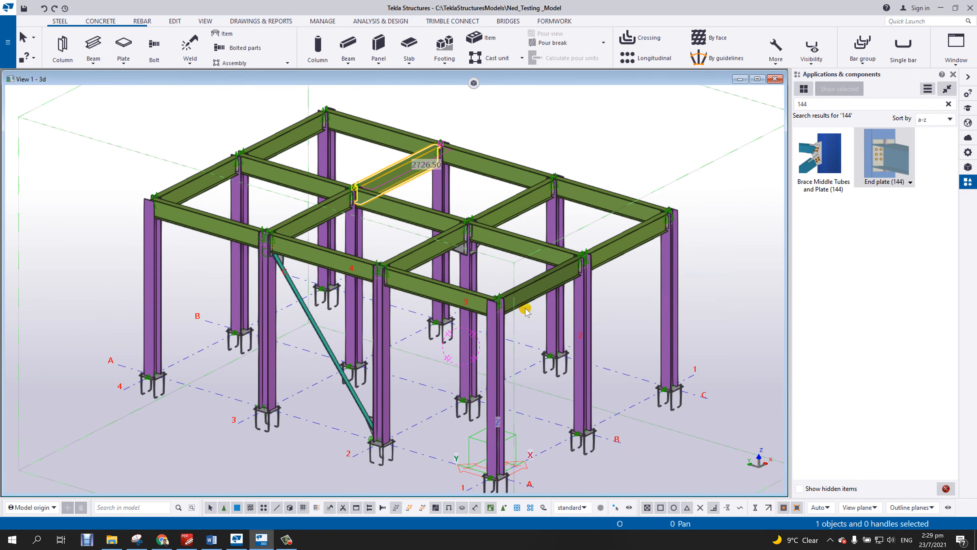
scroll(516, 302, up, 3)
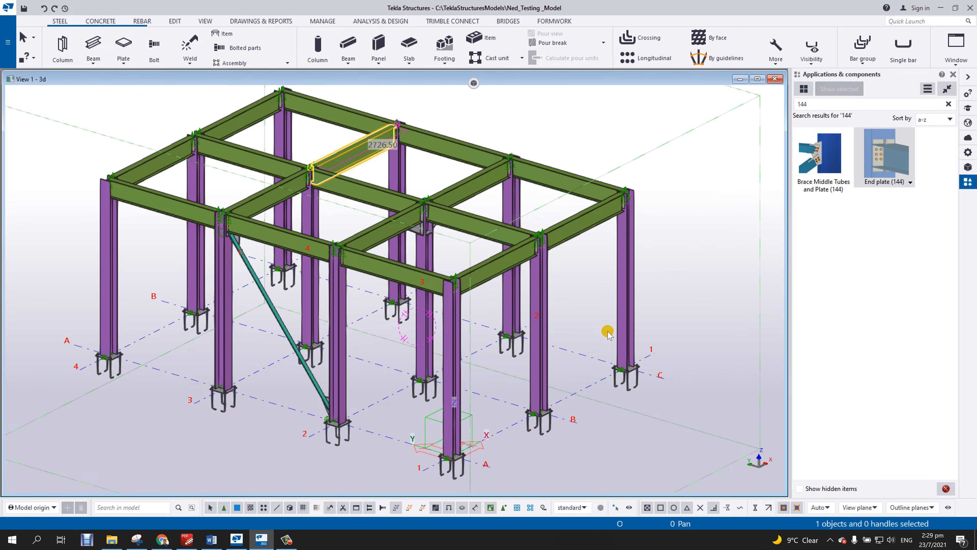
mouse_move(535, 327)
middle_down()
mouse_move(620, 336)
mouse_move(559, 315)
mouse_move(521, 321)
middle_up()
scroll(572, 324, down, 2)
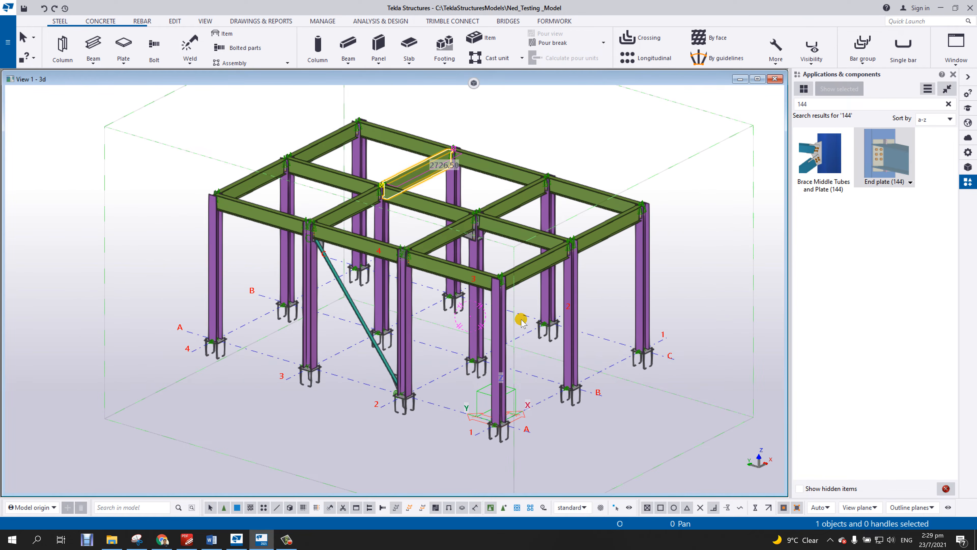
ctrl+middle_drag(404, 317, 421, 280)
click(548, 114)
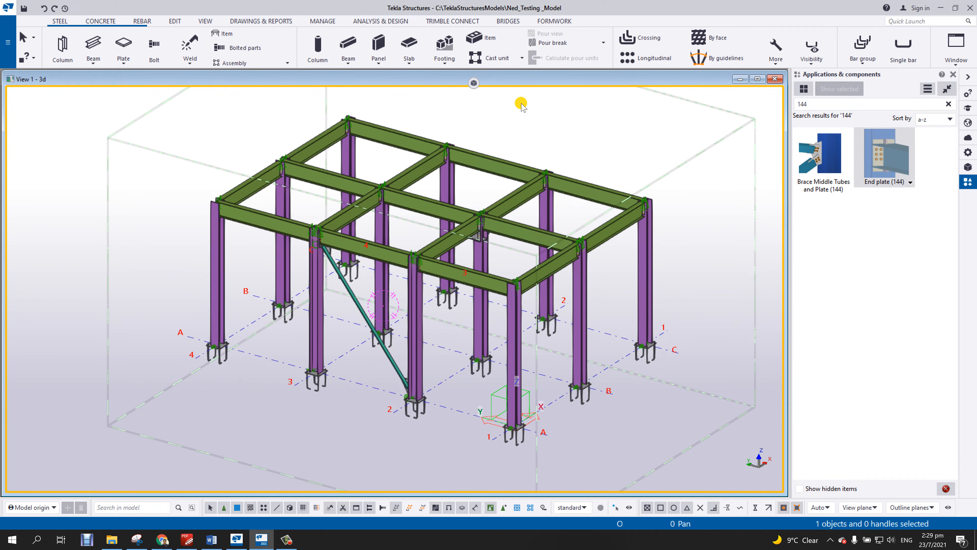
Run numbering on the modified objects in the model.
click(254, 21)
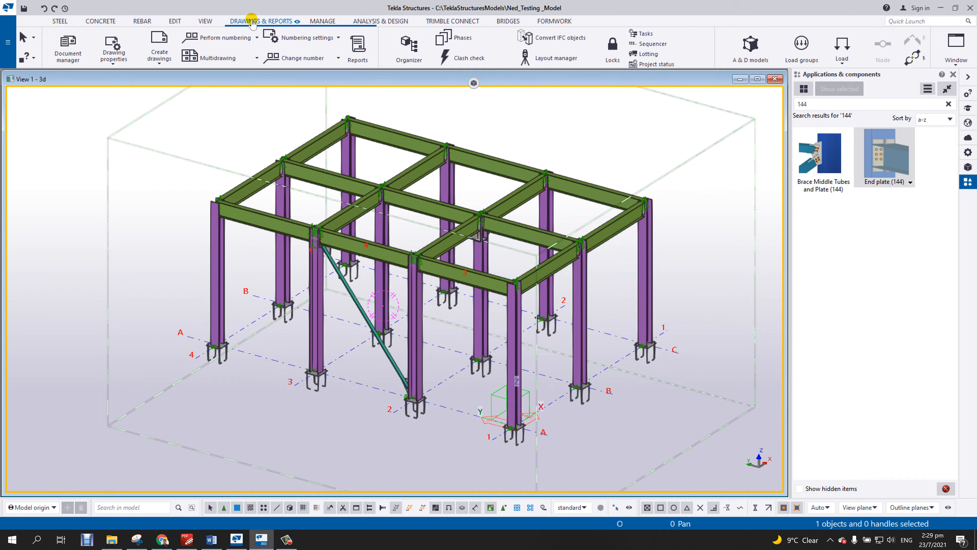
click(256, 38)
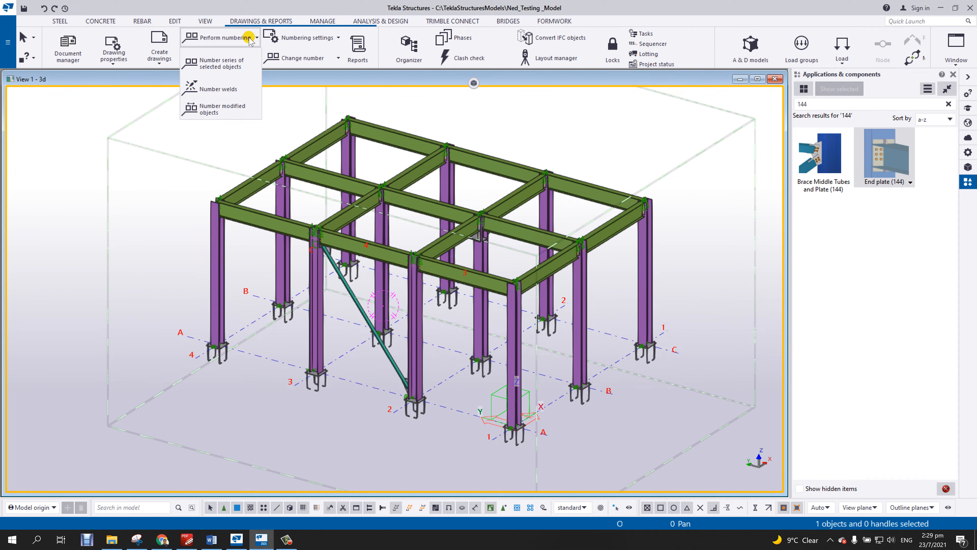
click(223, 107)
scroll(527, 166, up, 5)
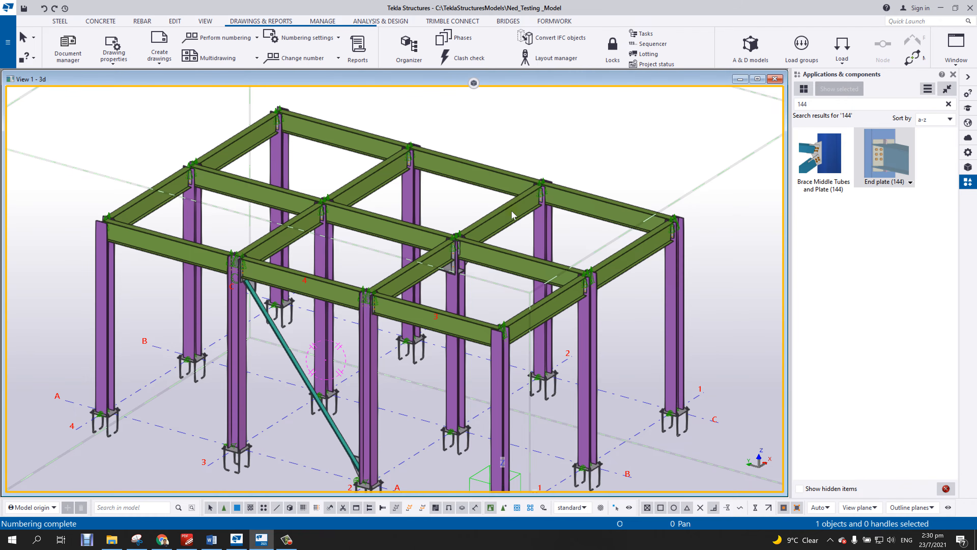
scroll(496, 262, down, 3)
scroll(500, 257, up, 2)
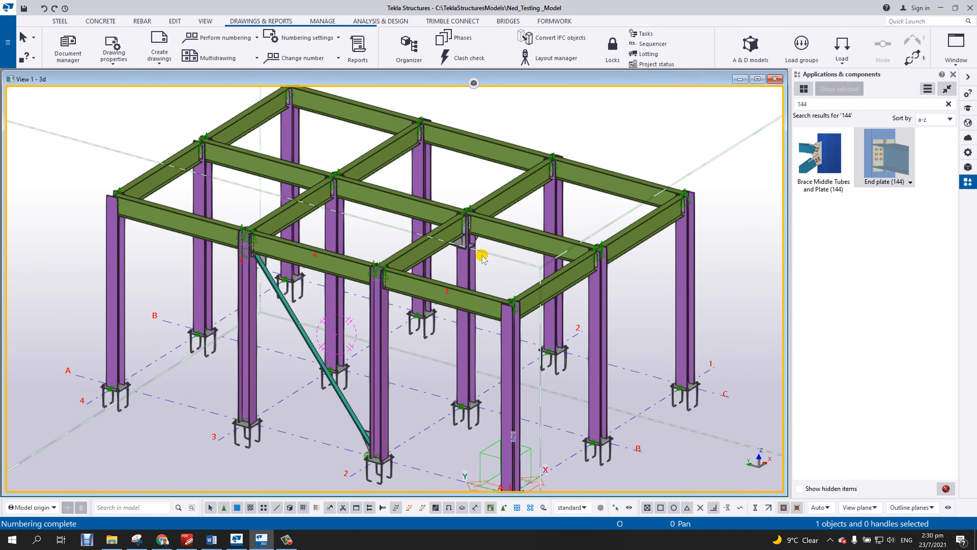
scroll(489, 261, up, 1)
scroll(488, 262, down, 1)
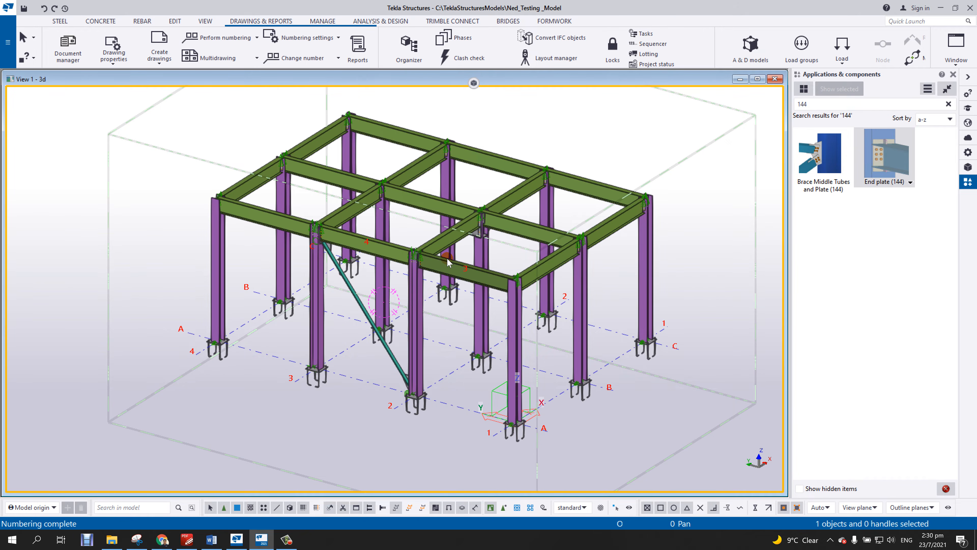
Make the Grid 1, Grid A and Plan EL4000 views visible and tile them with the 3D view.
key(ctrl+i)
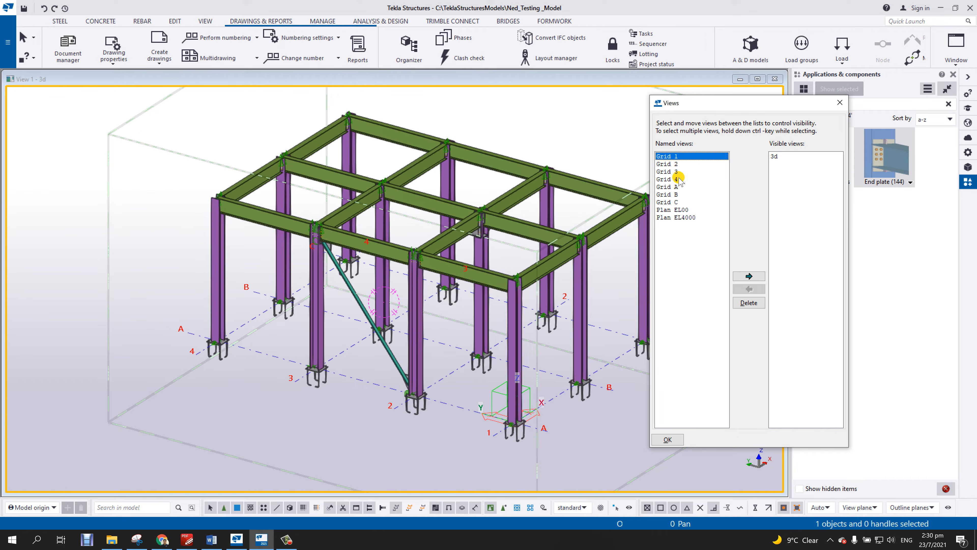
middle_drag(466, 235, 412, 248)
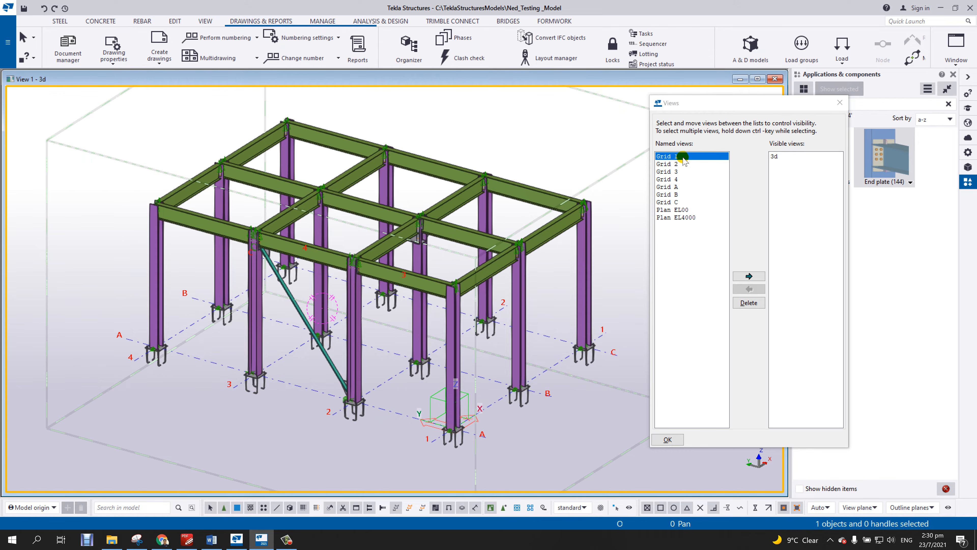
ctrl+click(680, 187)
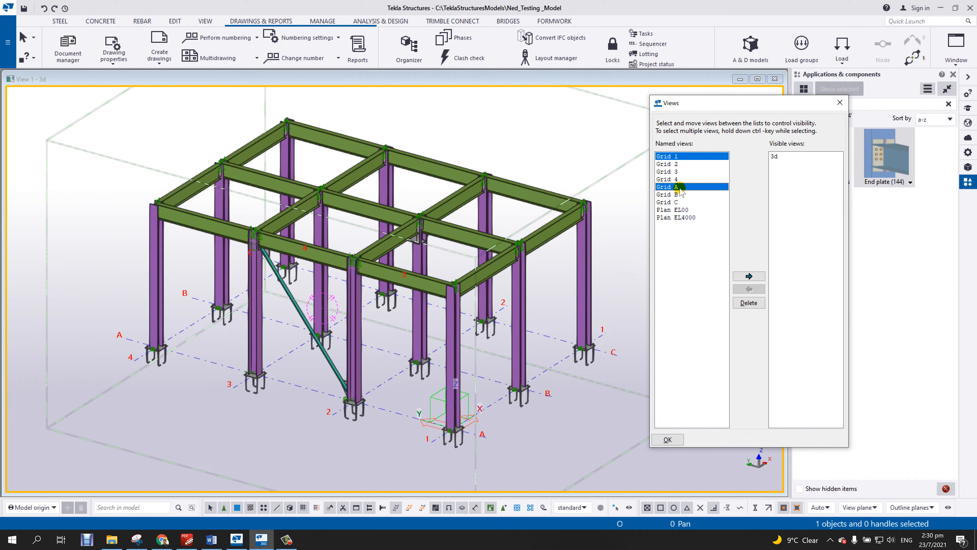
ctrl+click(685, 217)
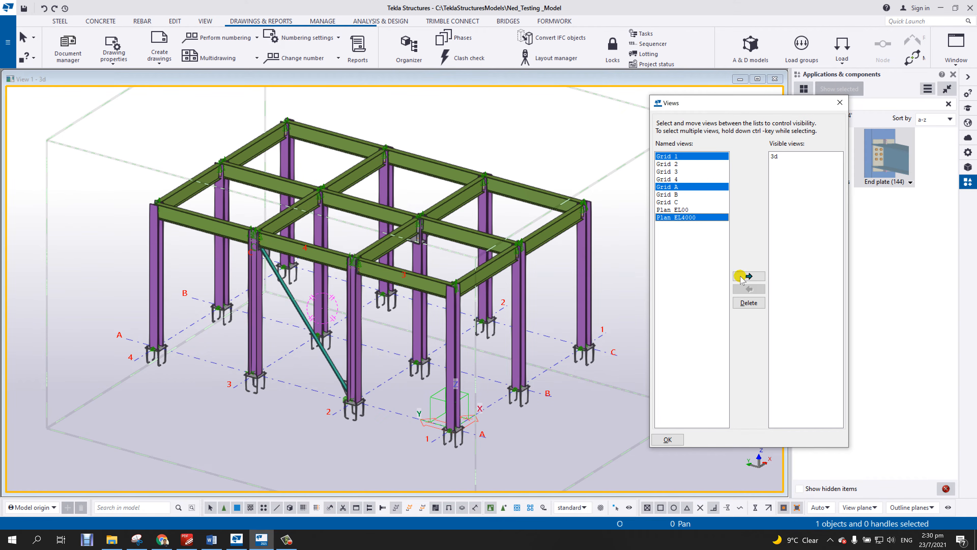
click(754, 277)
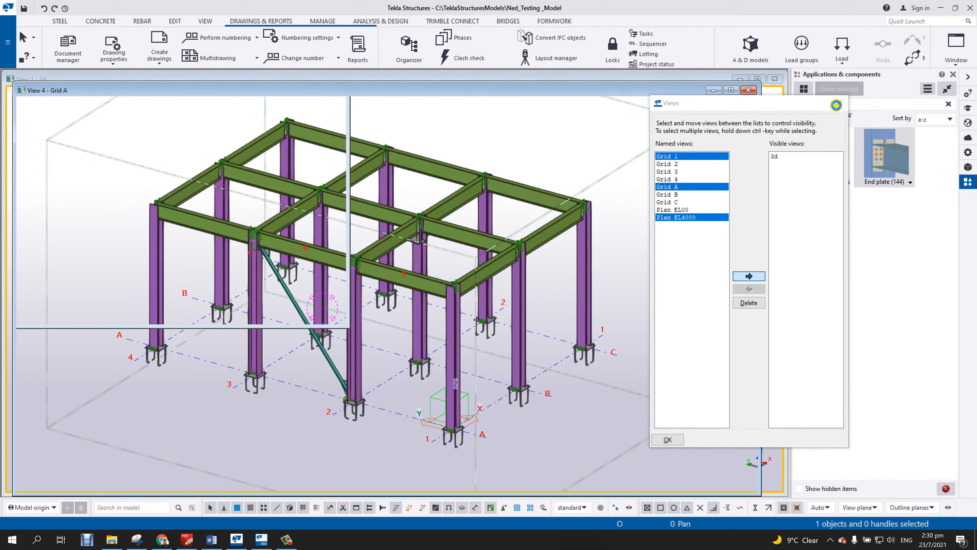
click(840, 105)
key(ctrl+F3)
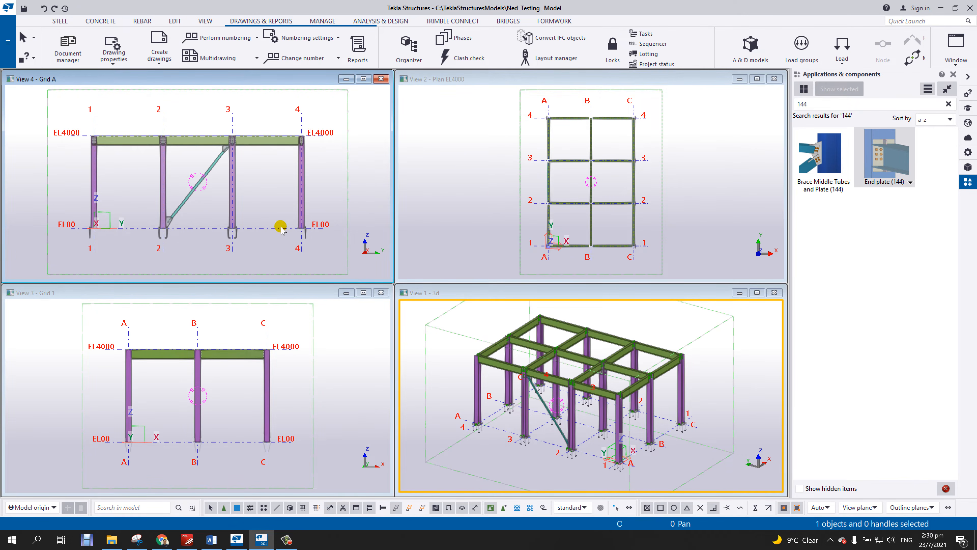
ctrl+middle_drag(280, 227, 254, 197)
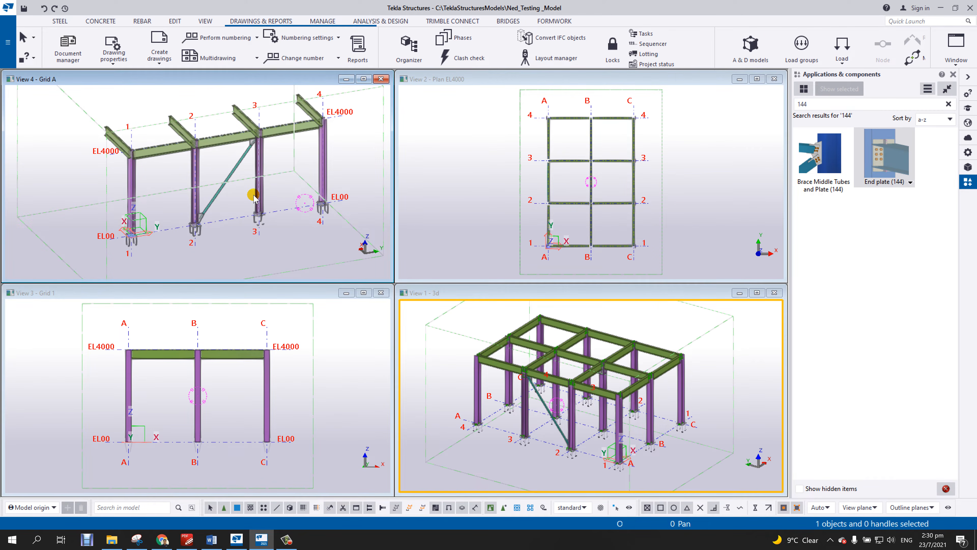
key(ctrl+p)
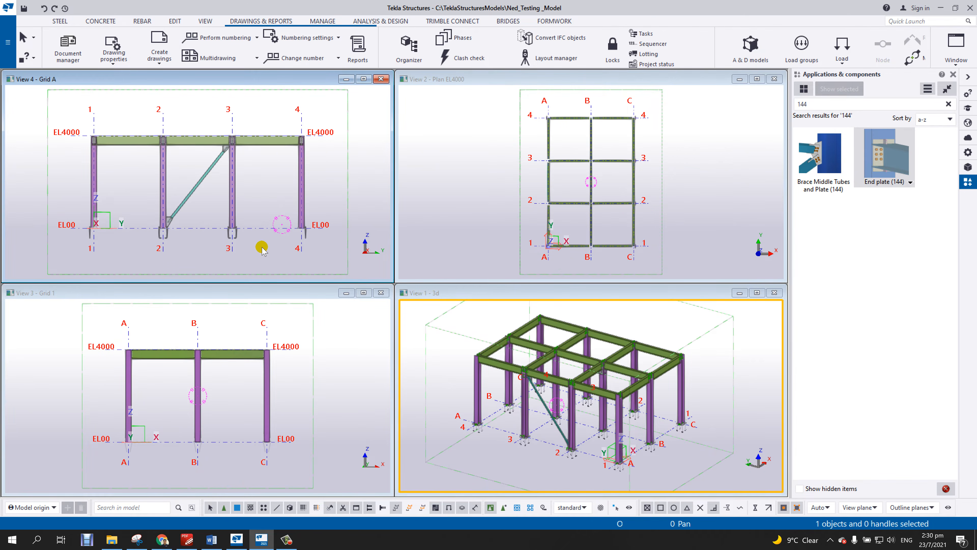
middle_drag(260, 246, 272, 247)
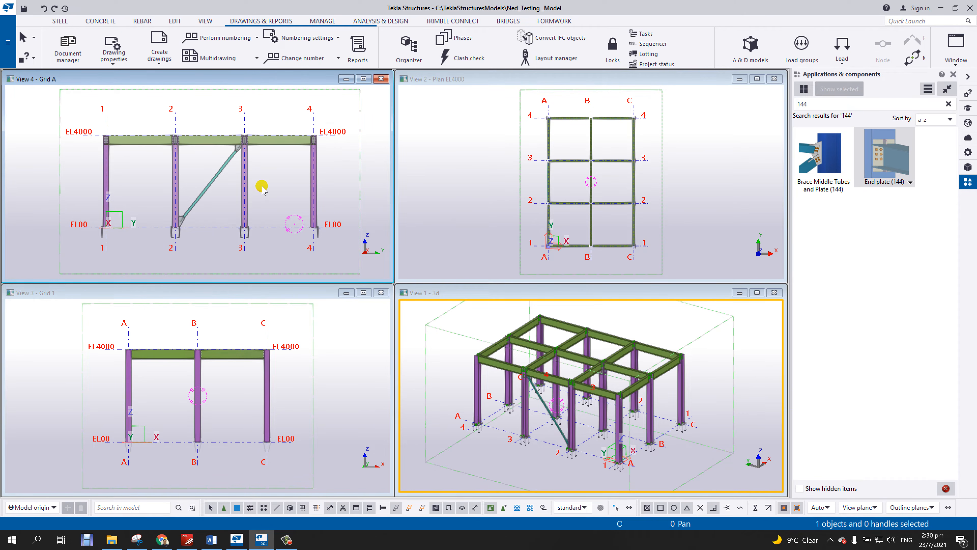
Open the general arrangement drawing properties and set the drawing name to ERECTION DRAWING.
click(113, 59)
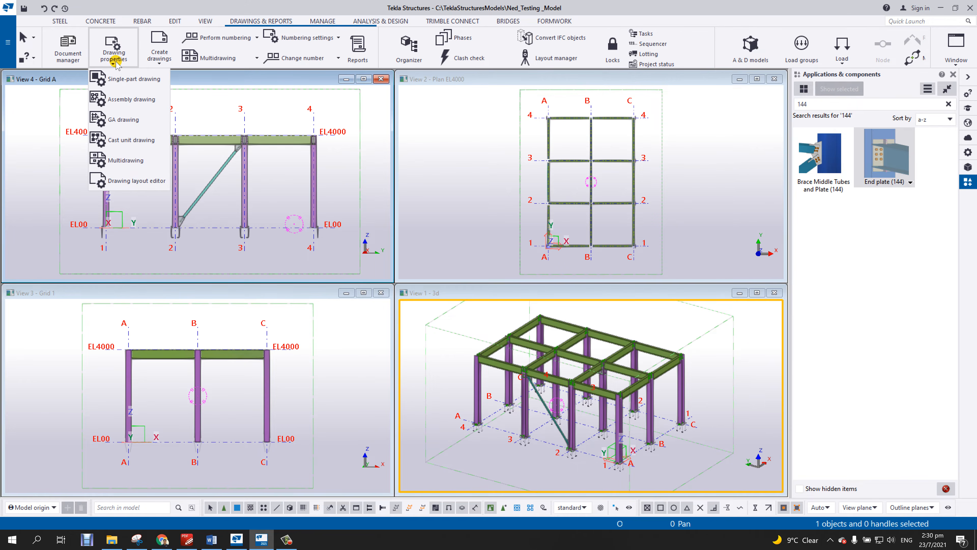
click(129, 121)
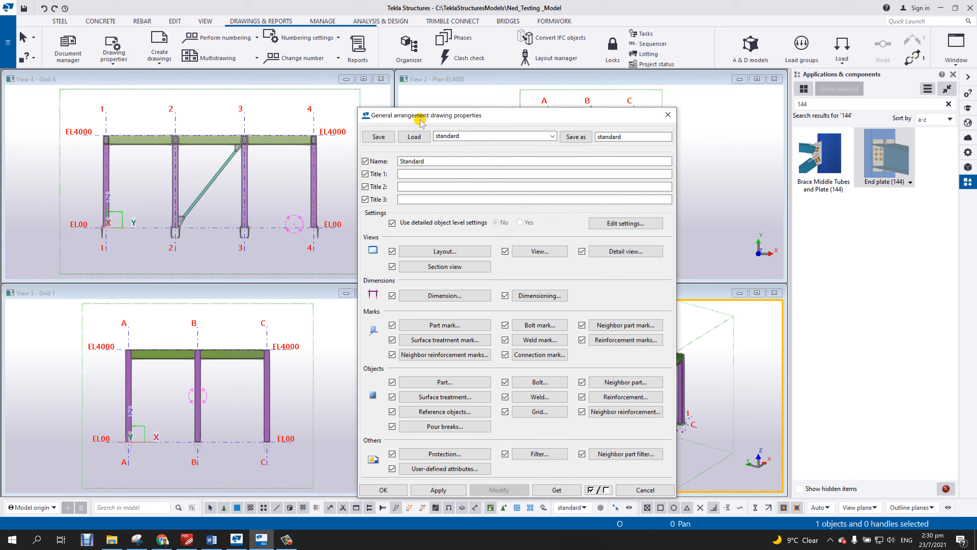
drag(441, 117, 459, 93)
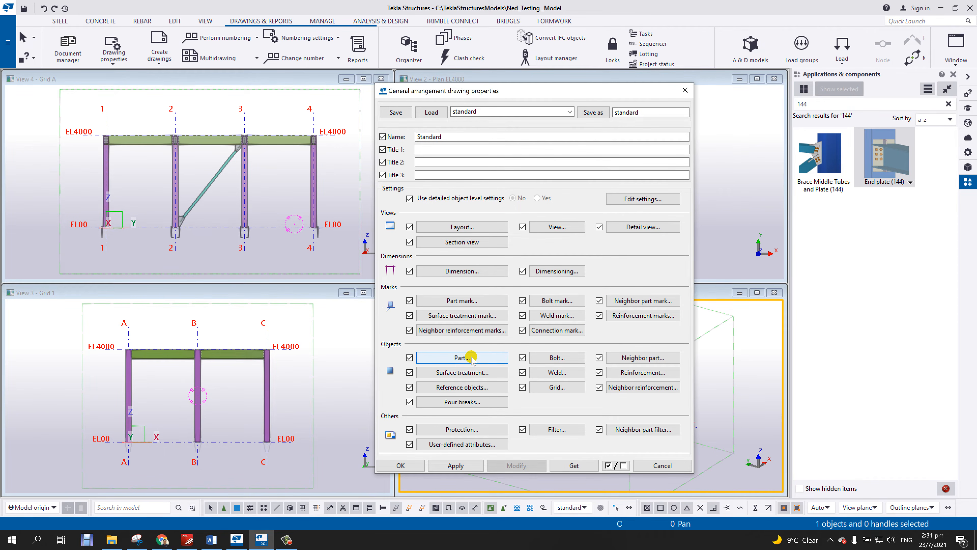
mouse_move(531, 94)
mouse_down()
mouse_move(538, 101)
mouse_move(568, 79)
mouse_move(554, 94)
mouse_up()
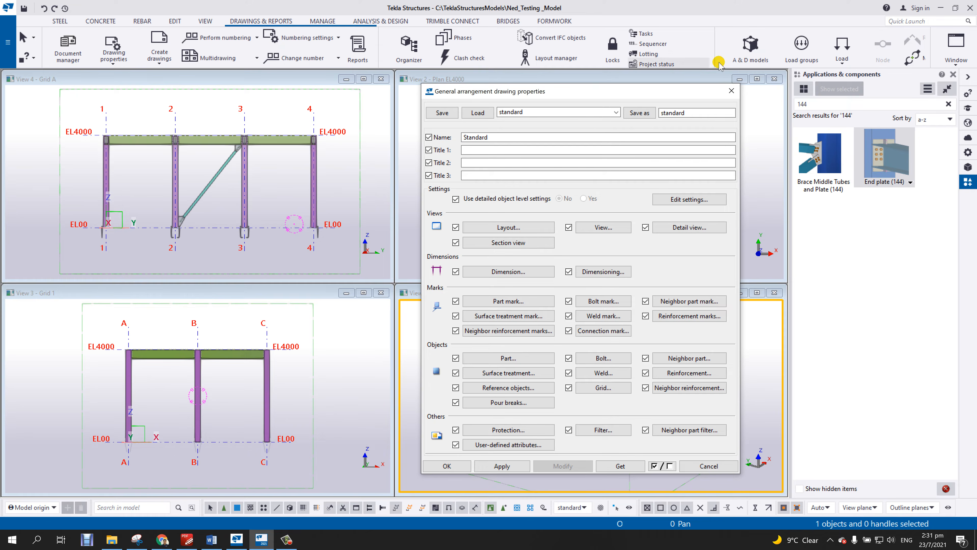
click(112, 63)
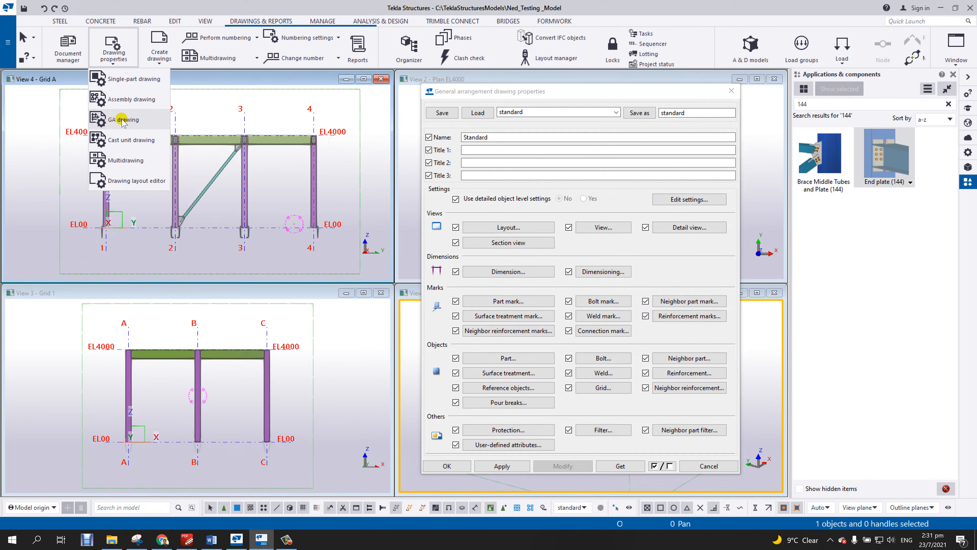
click(597, 95)
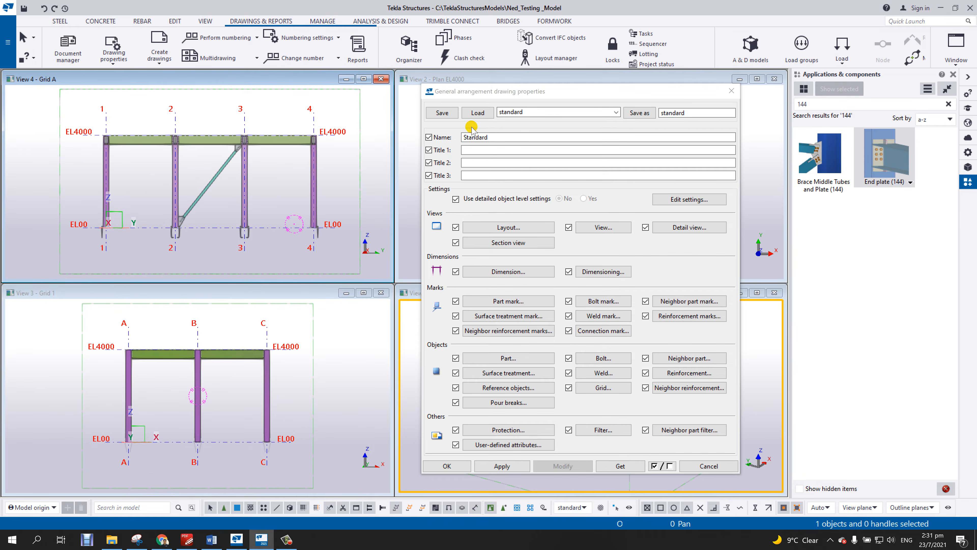
double_click(487, 140)
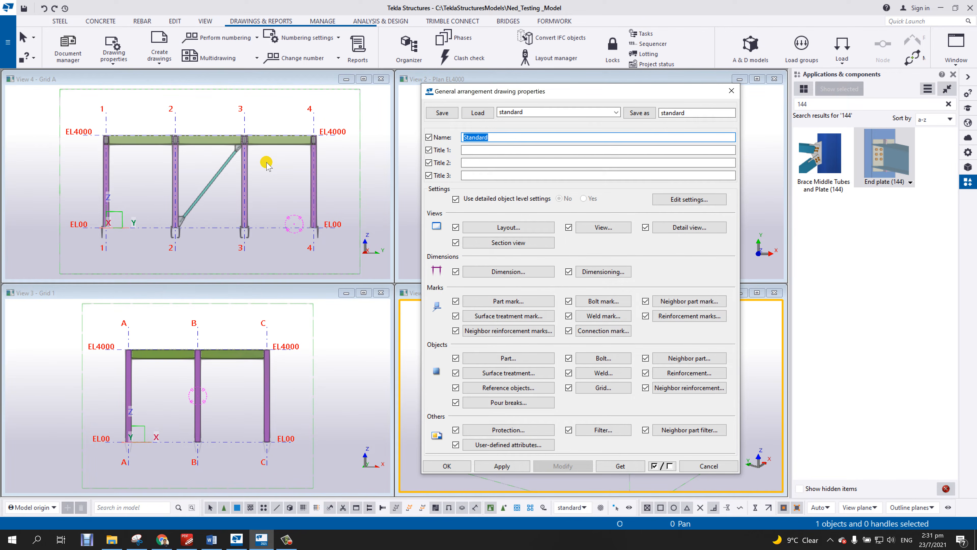
text(ERECTION DRAWING)
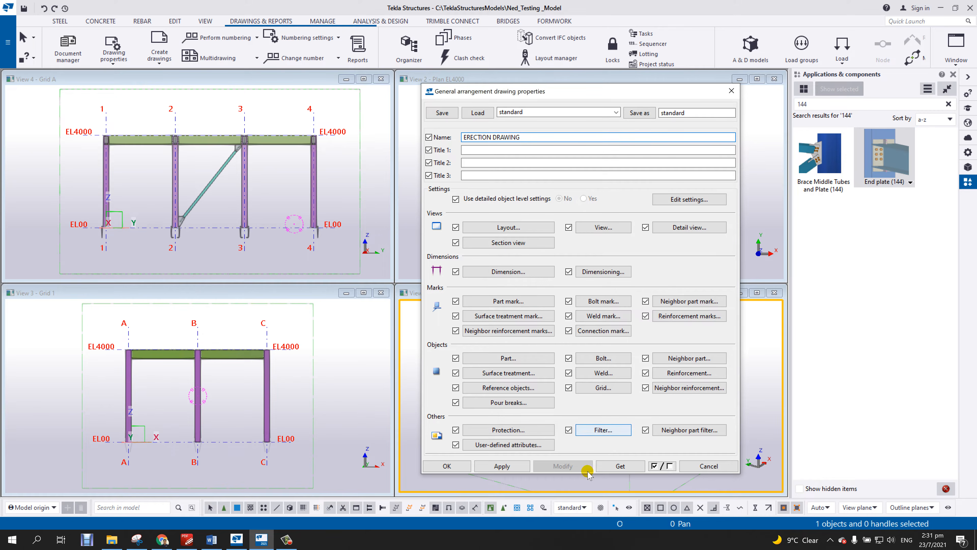
Open the general arrangement drawing's layout properties and choose the GA layout.
click(518, 227)
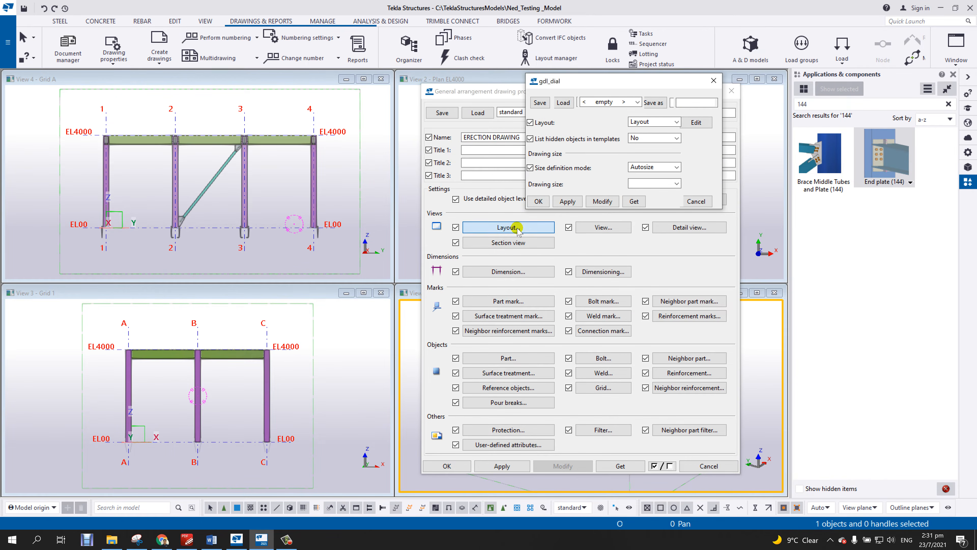
drag(637, 79, 302, 104)
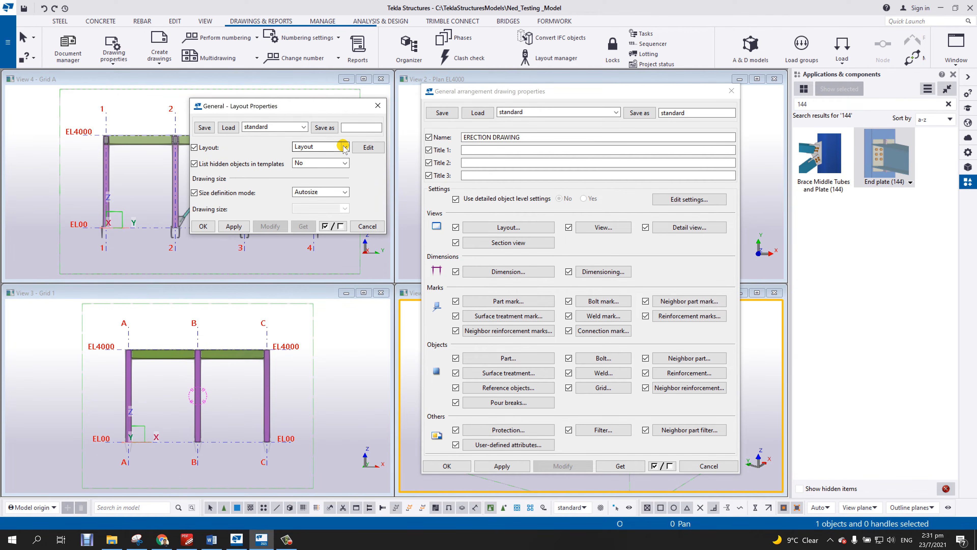
click(333, 146)
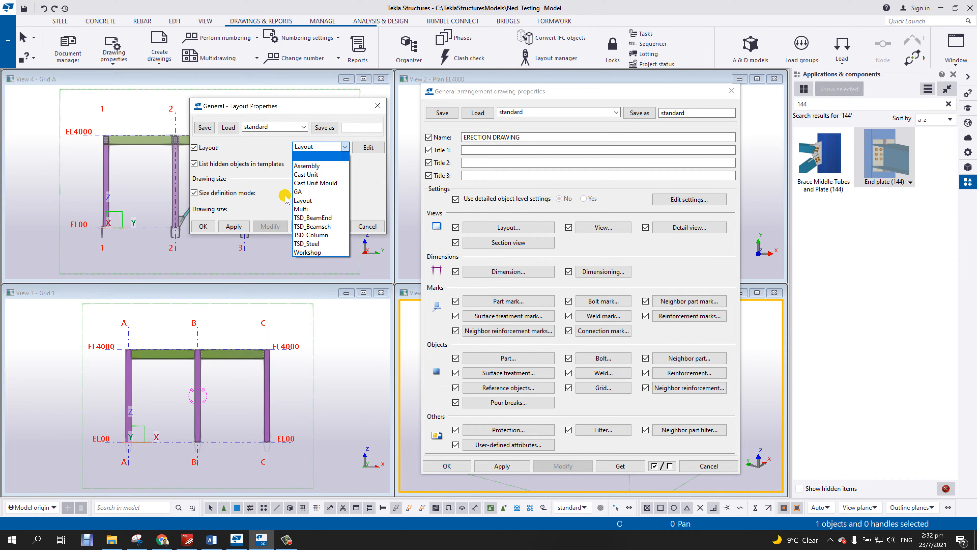
click(313, 191)
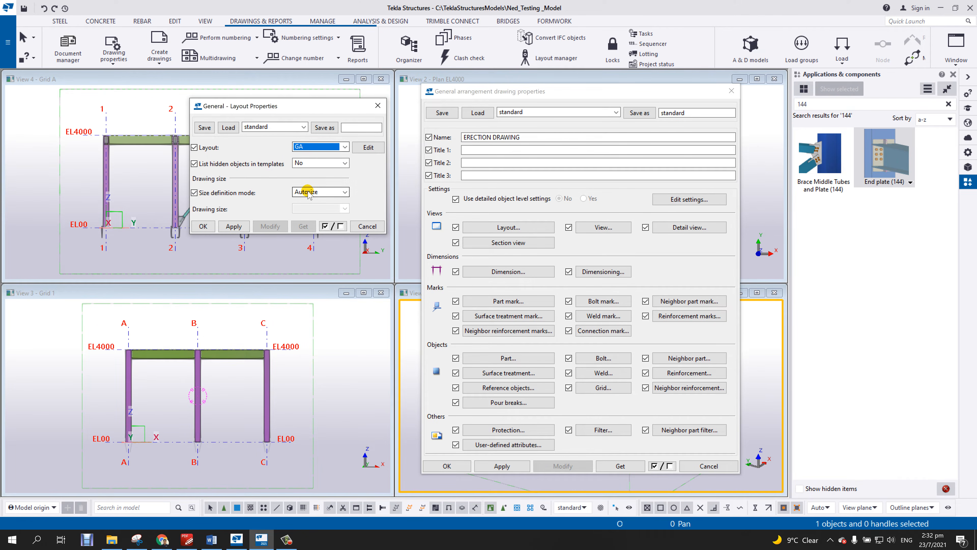
Set the size definition mode to Specified size with drawing size A3 (410x287), and accept the layout properties.
click(319, 192)
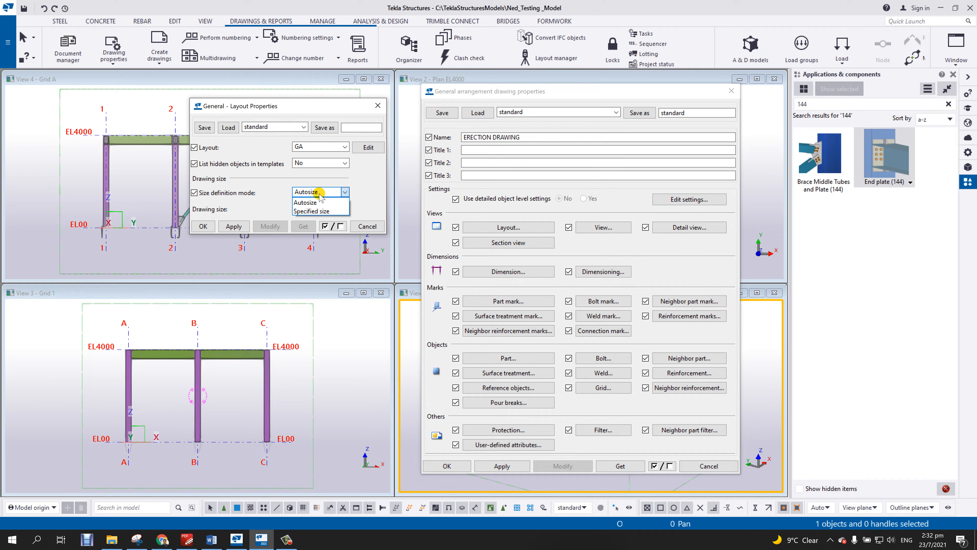
click(322, 211)
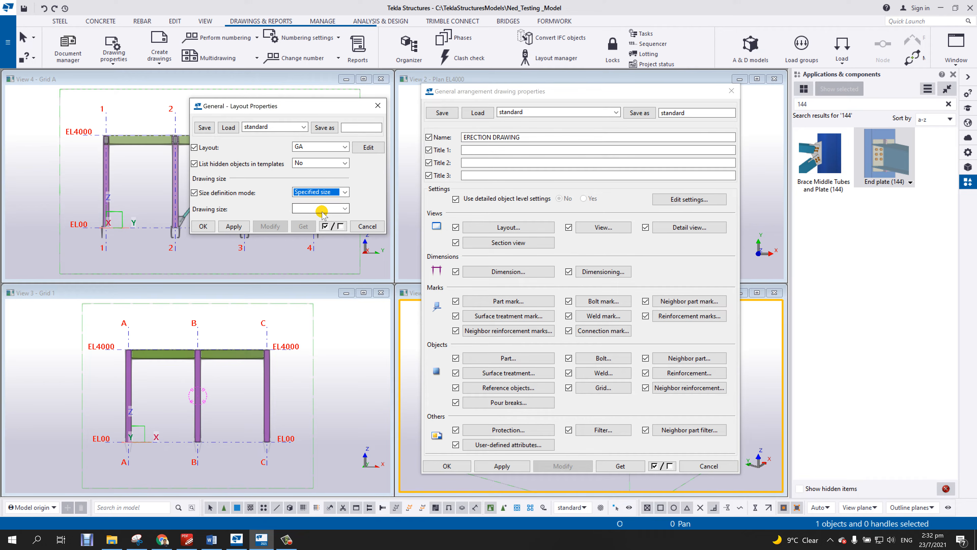
click(339, 209)
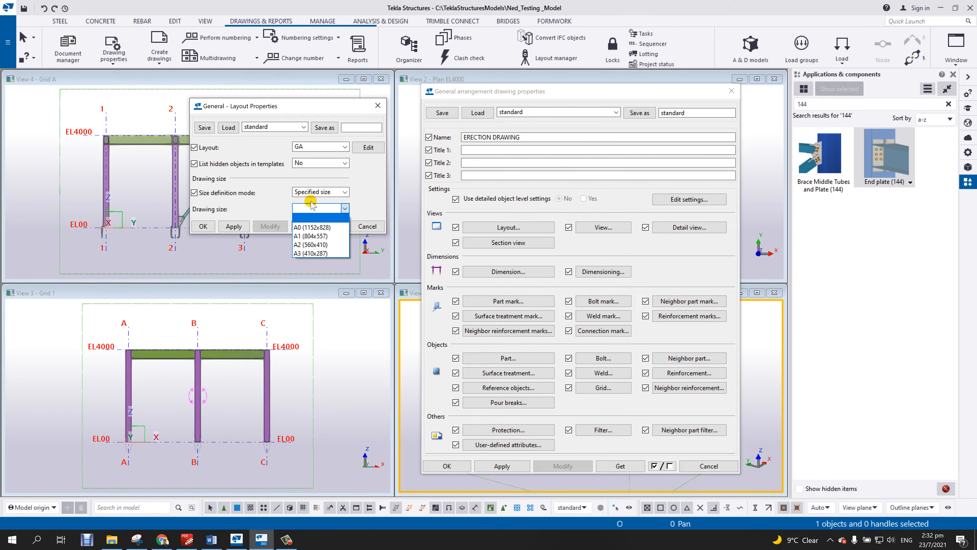
click(326, 253)
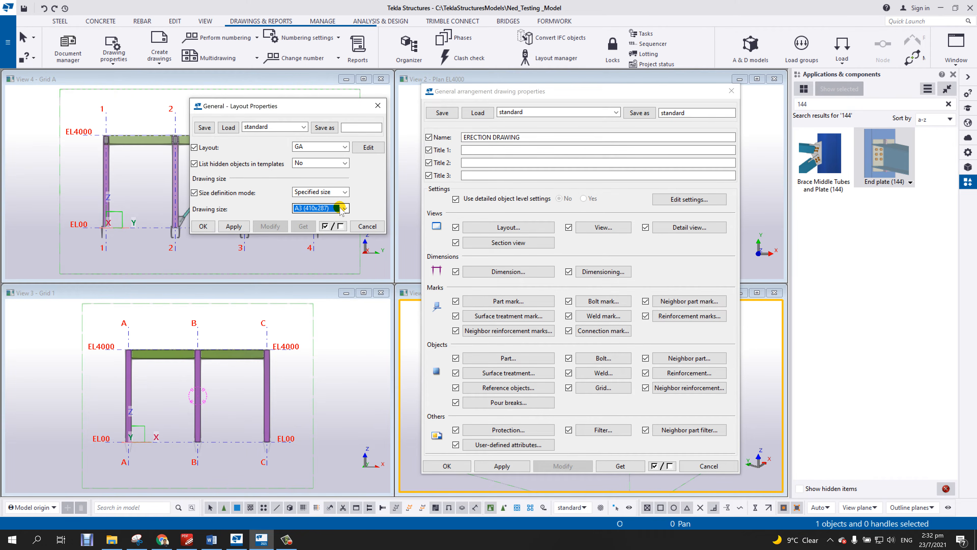
click(232, 225)
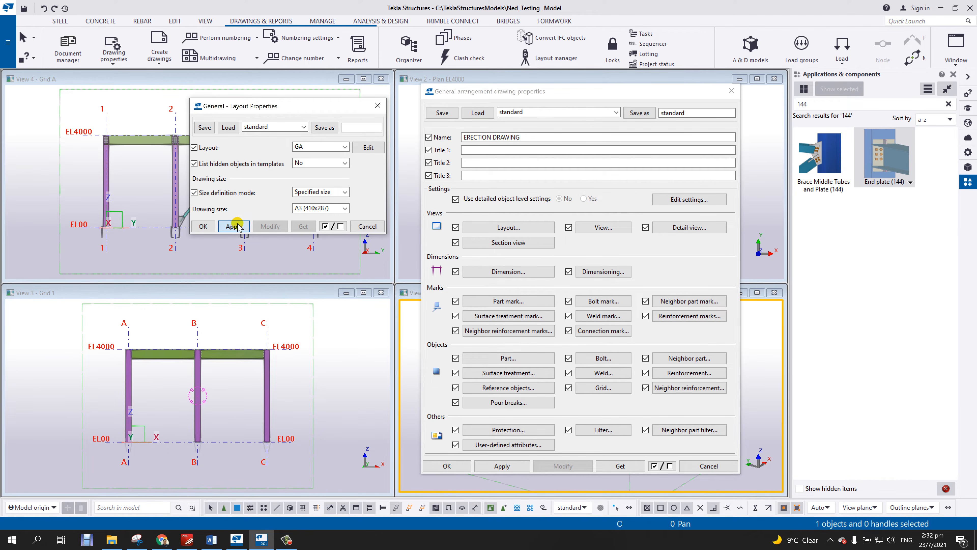
click(202, 227)
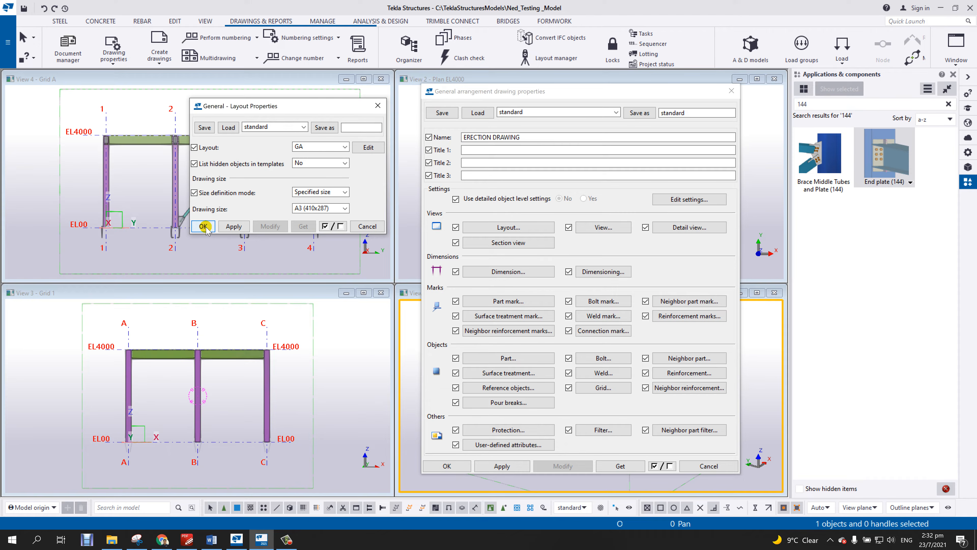
click(233, 227)
click(207, 227)
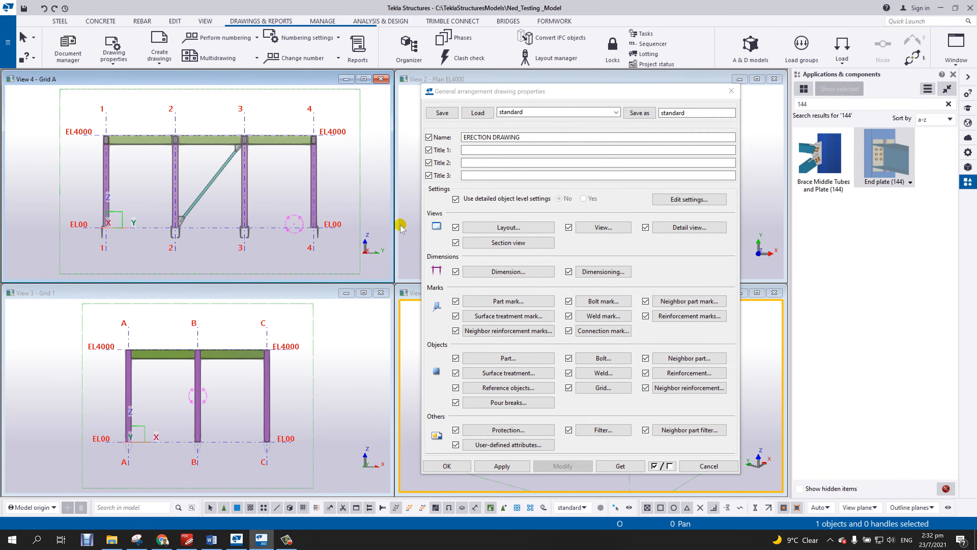
click(519, 224)
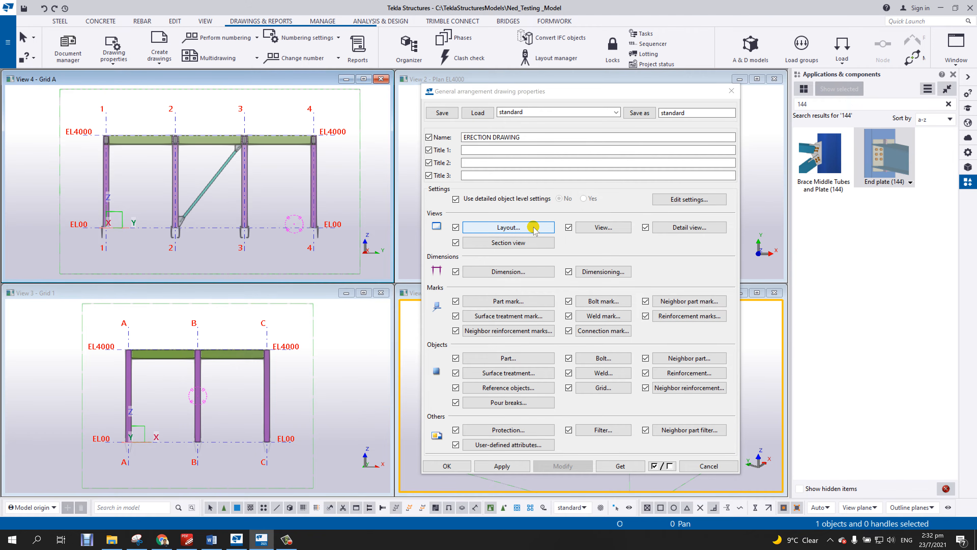
Set the drawing view scale to 1/50 in the view properties and accept it.
click(604, 227)
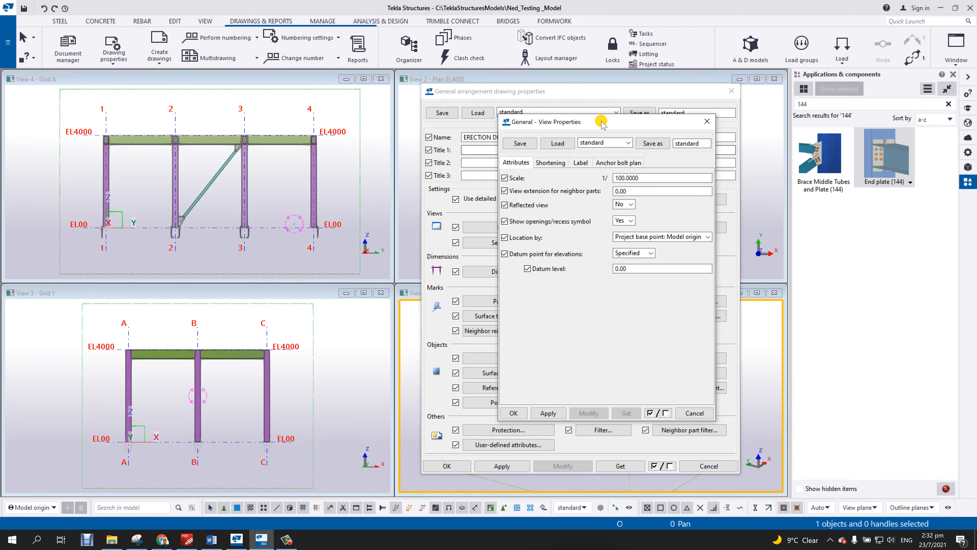
drag(602, 123, 302, 123)
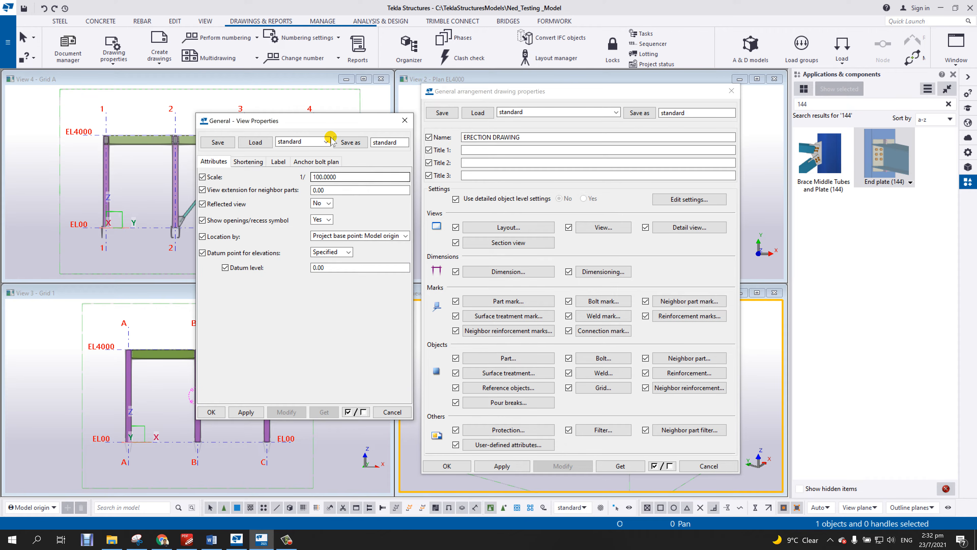
drag(320, 123, 297, 117)
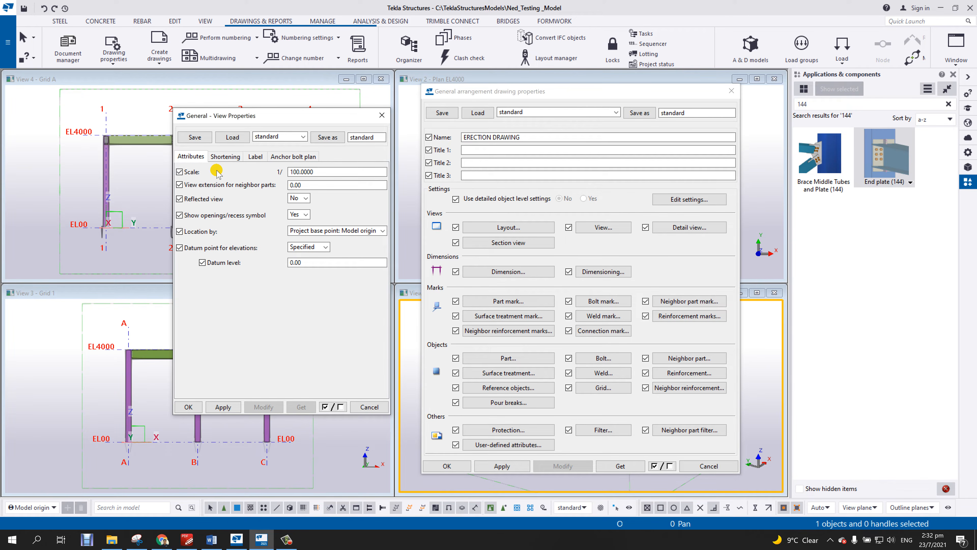
drag(324, 174, 263, 174)
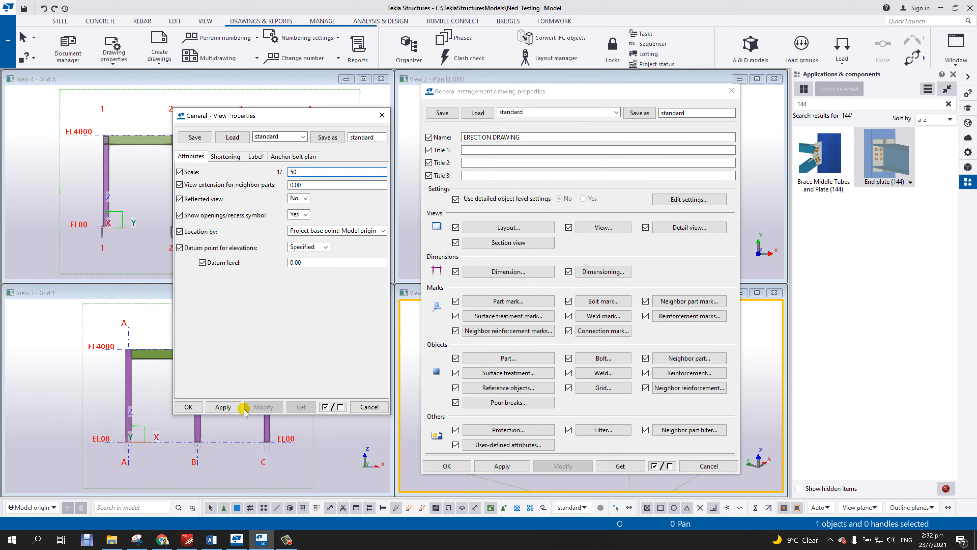
click(223, 407)
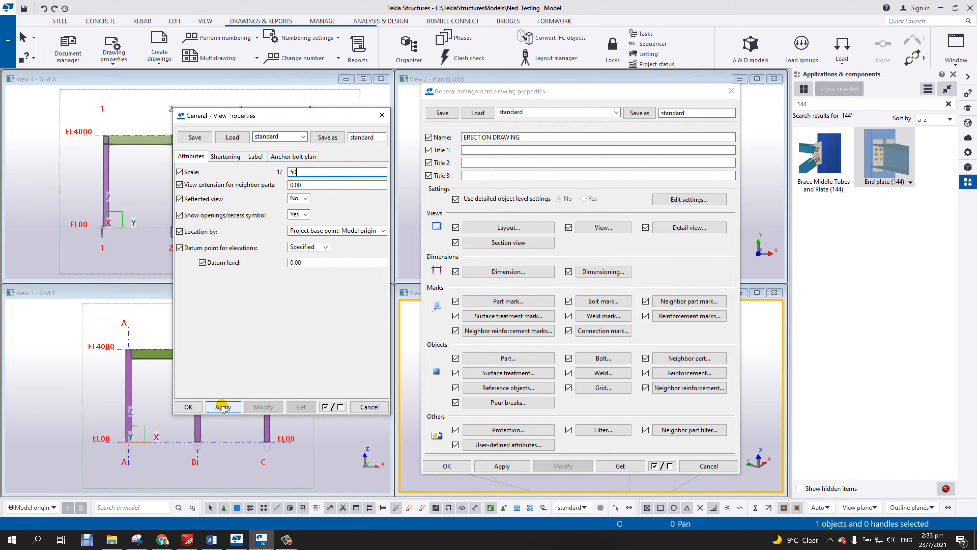
click(189, 407)
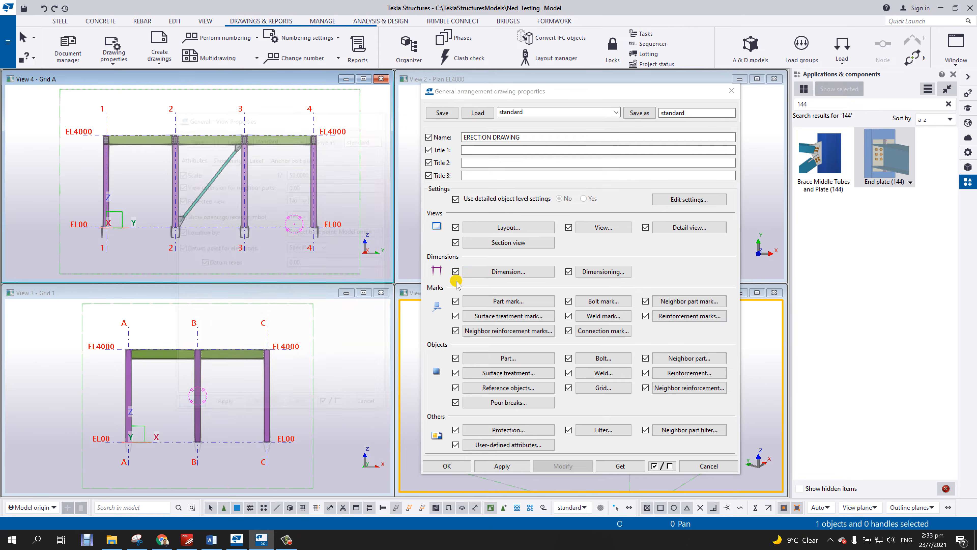
Open the drawing's dimension properties and set the angle dimension type to Triangle.
click(516, 271)
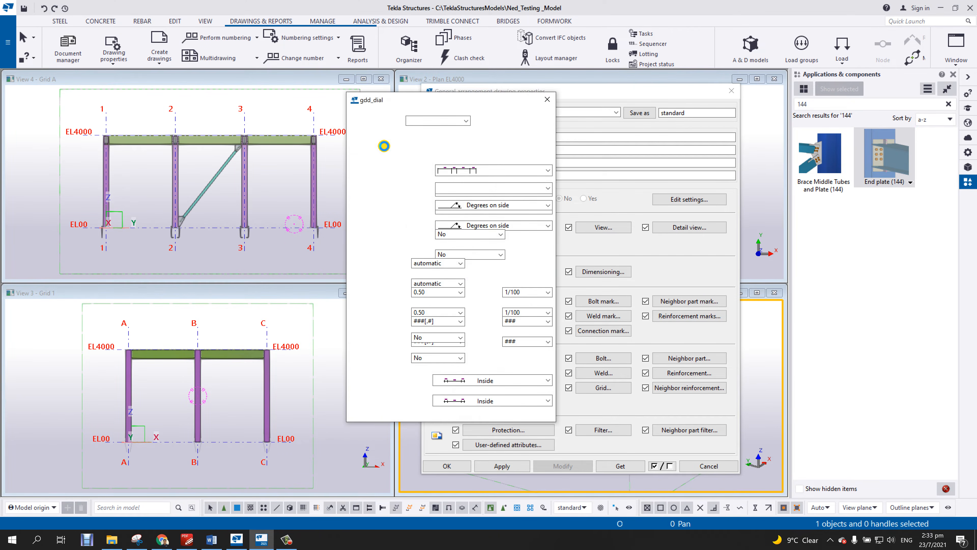
drag(440, 104, 319, 112)
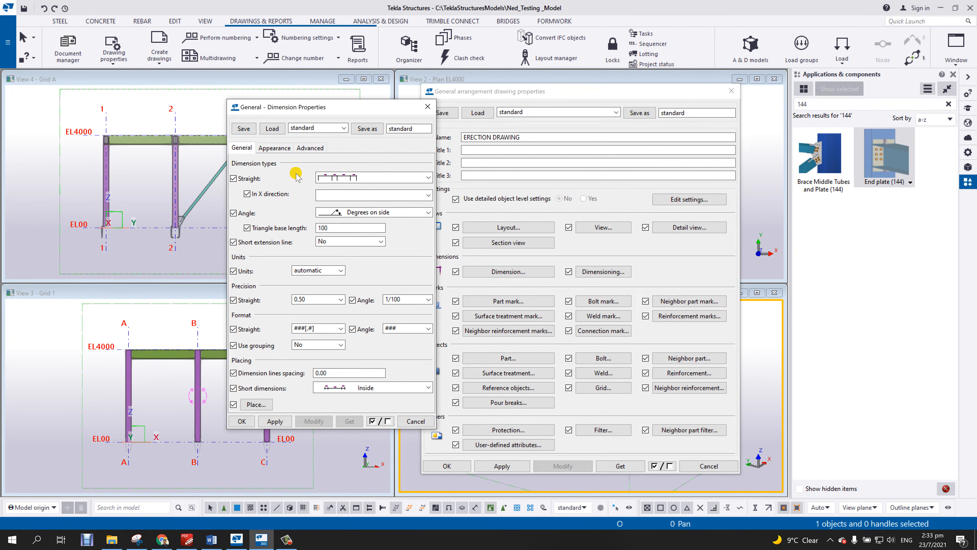
click(354, 213)
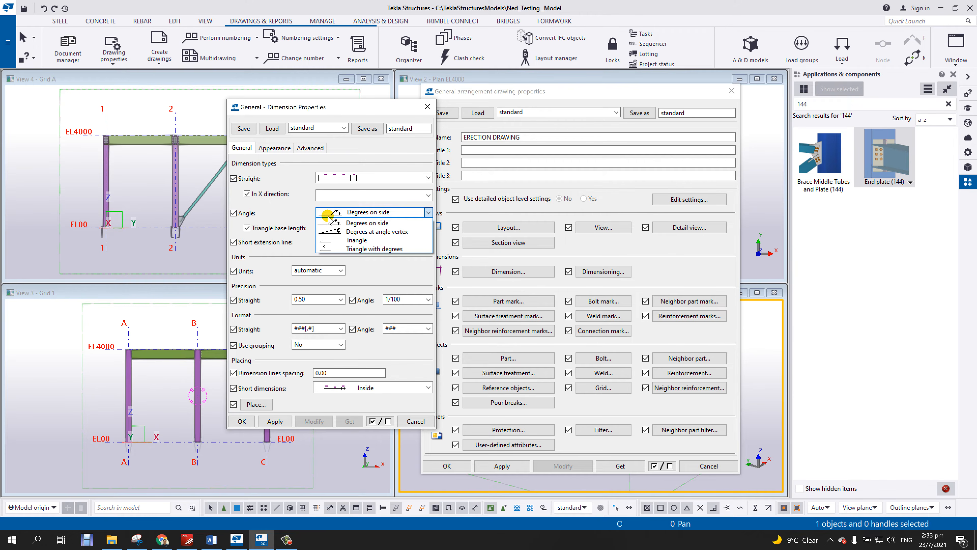
click(357, 241)
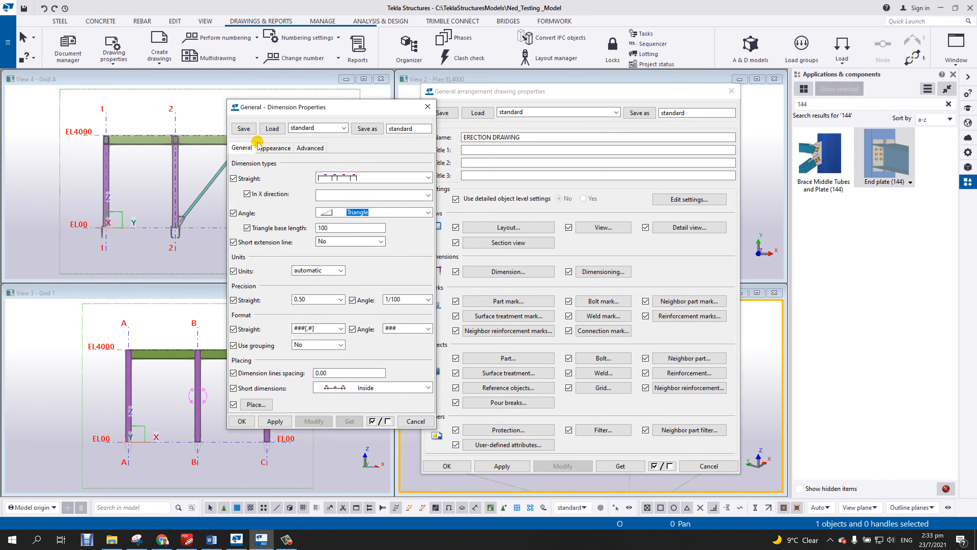
Set the dimension text height to 2 in the dimension appearance settings.
click(273, 148)
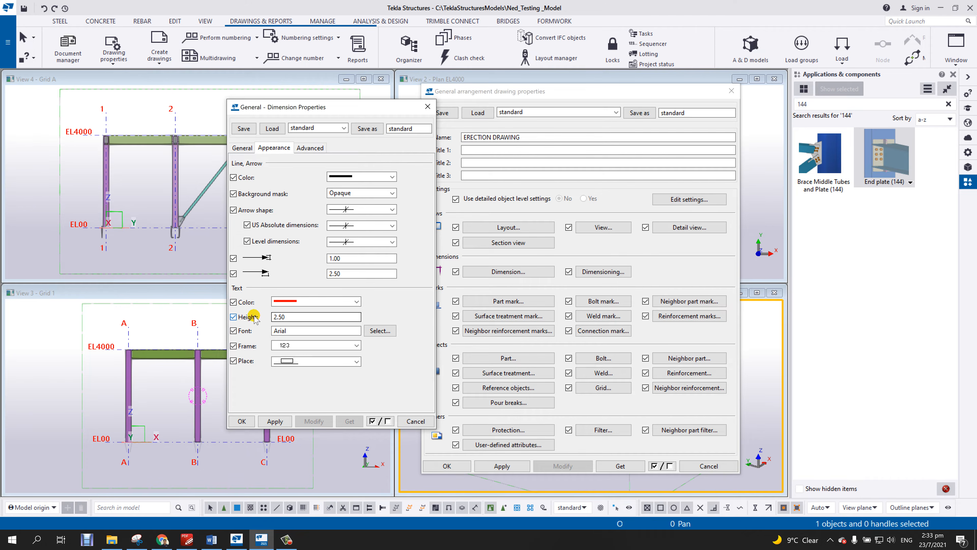
click(310, 301)
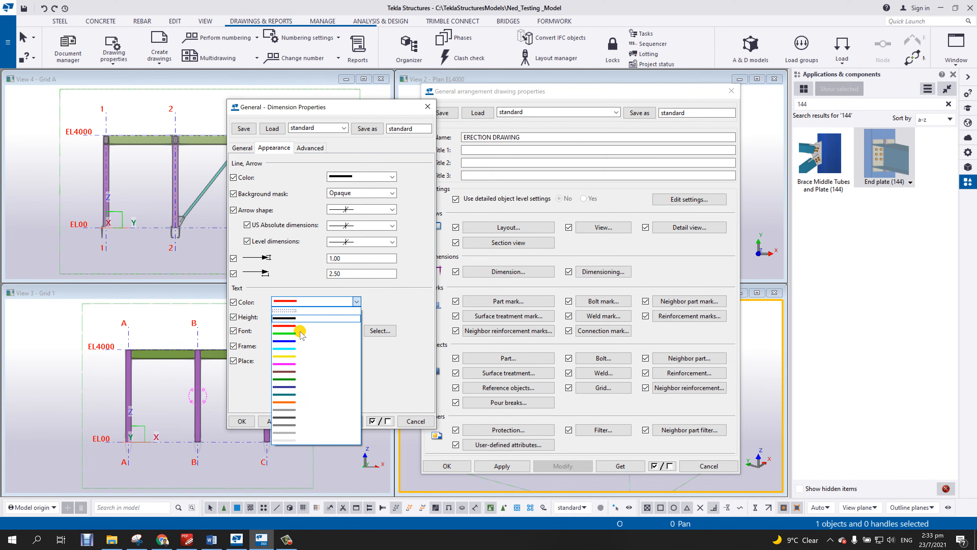
click(296, 311)
drag(294, 316, 255, 325)
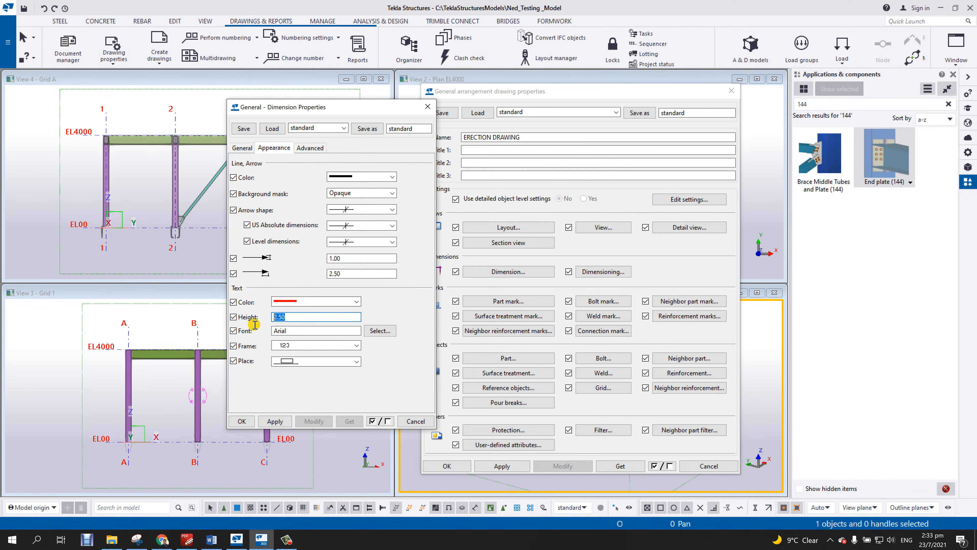
text(2)
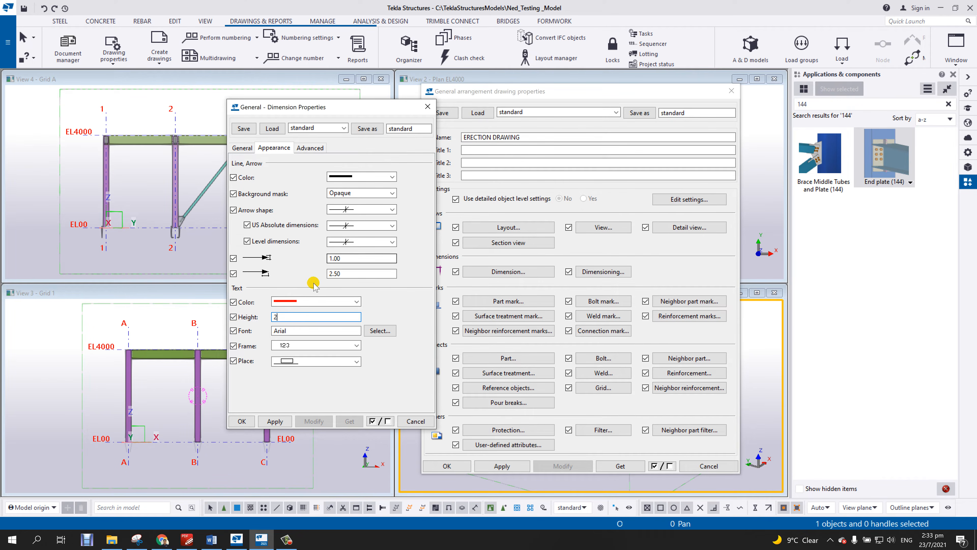
Set the arrow shape to a filled arrowhead for regular, US absolute and level dimensions.
click(350, 209)
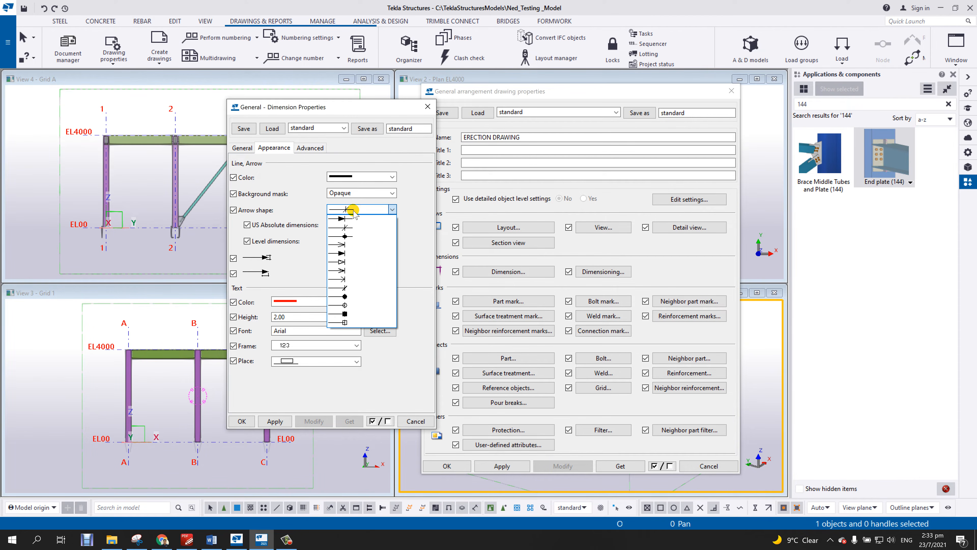
click(345, 219)
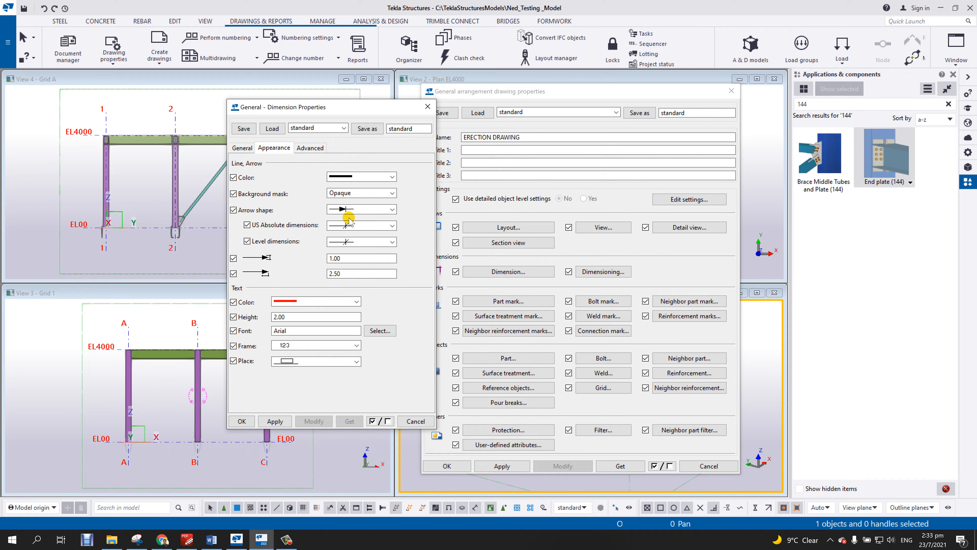
click(353, 225)
click(348, 235)
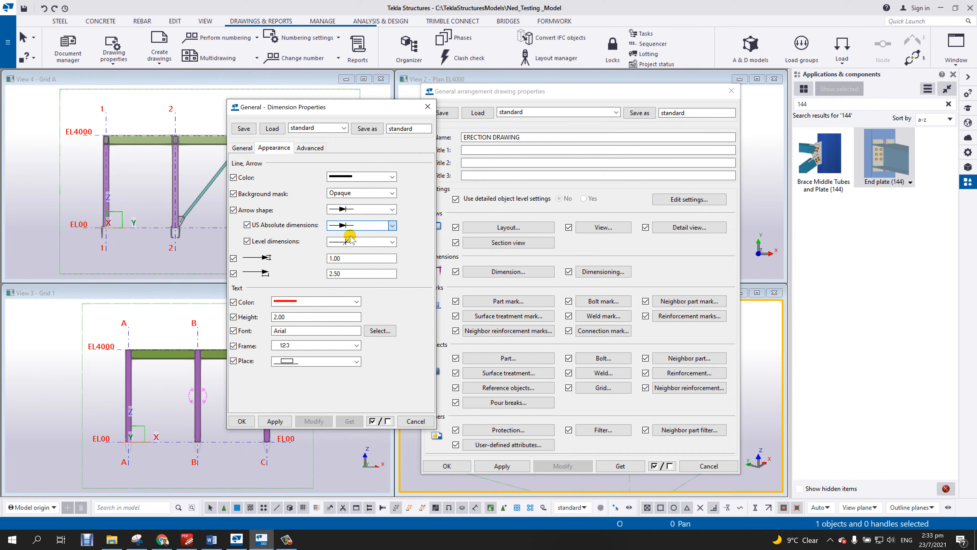
click(351, 241)
click(349, 251)
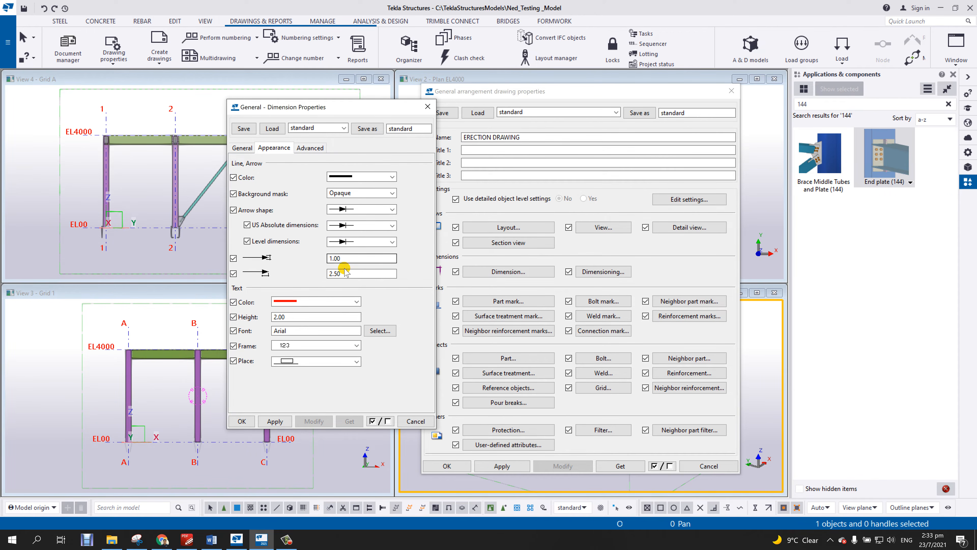
Set the dimension arrow length to 1.5 and accept the dimension properties.
drag(347, 274, 303, 276)
text(1.)
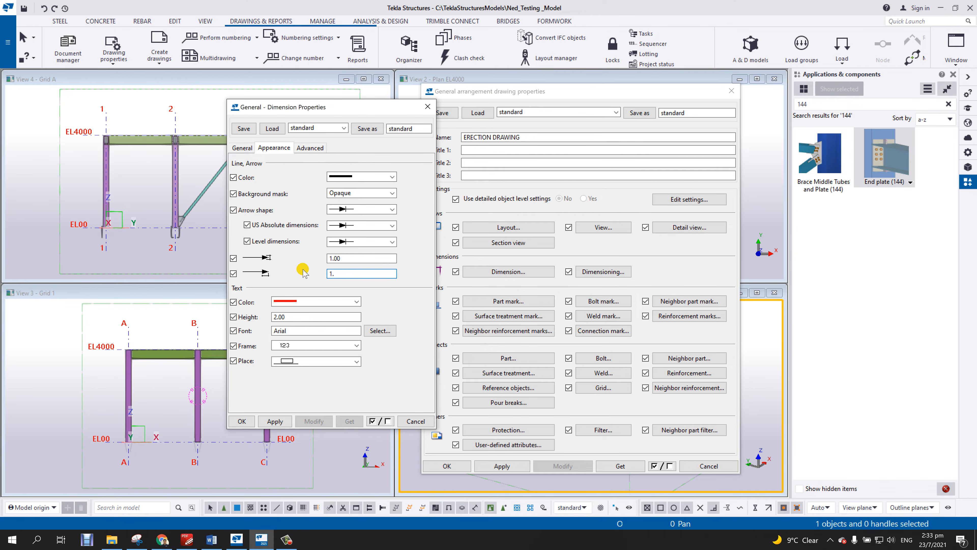
text(5)
click(242, 148)
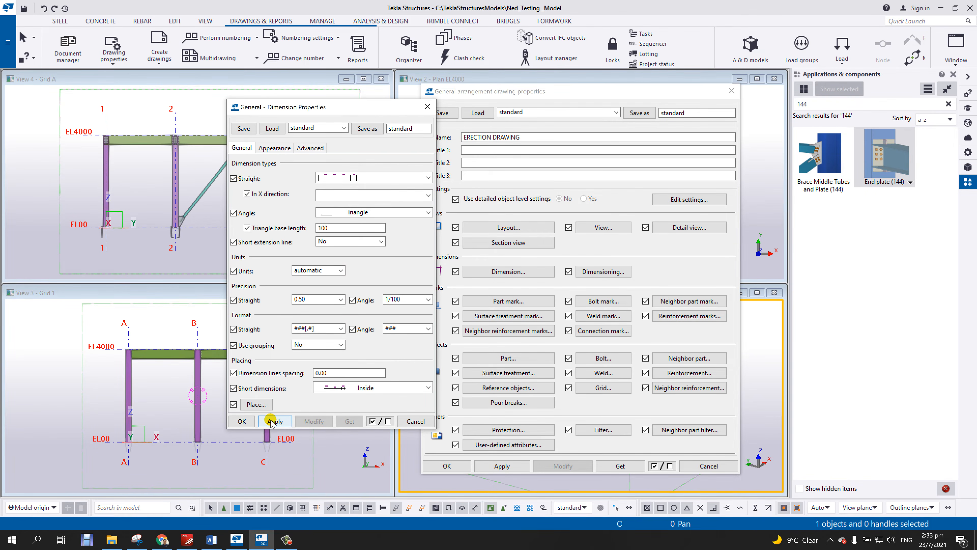
click(241, 421)
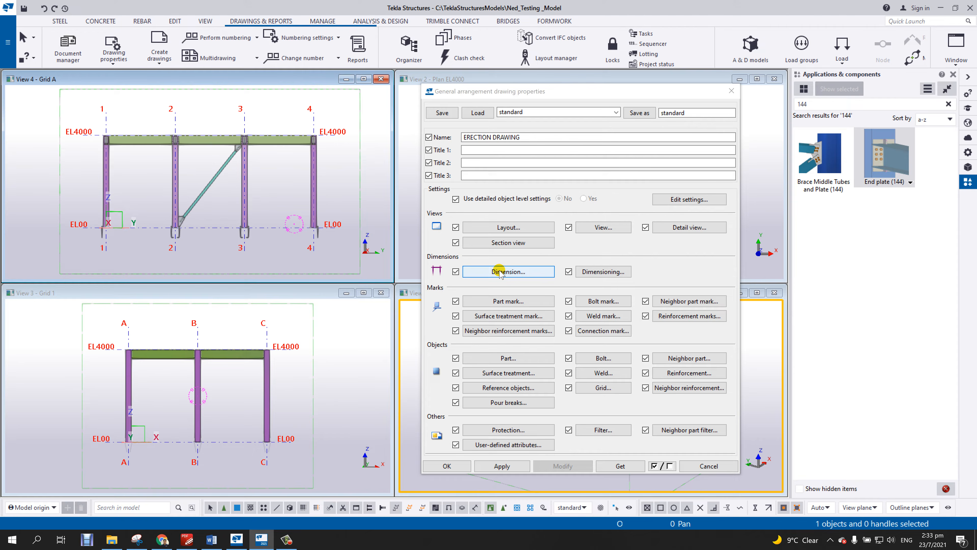
Position the grid dimensions at Left horizontally and Above vertically in the dimensioning properties, and accept them.
click(601, 271)
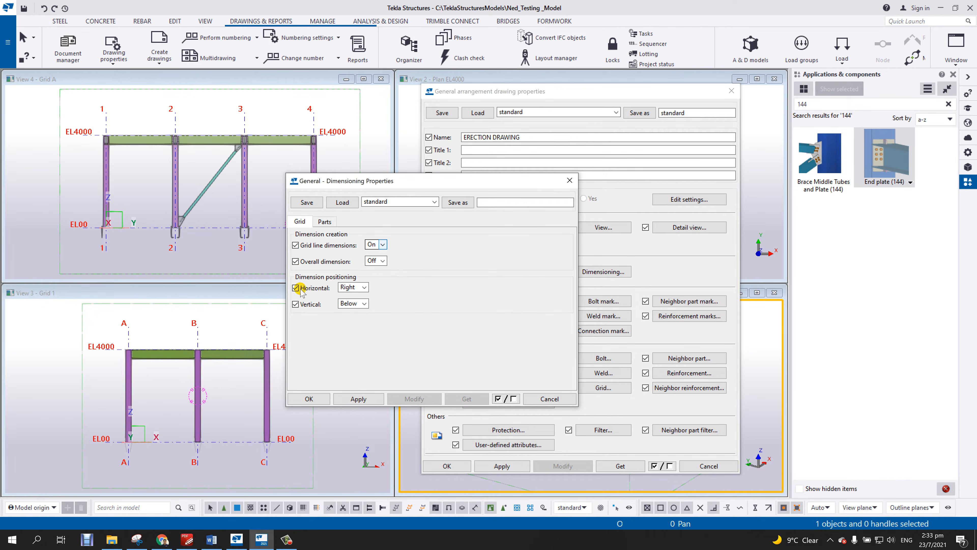
click(364, 288)
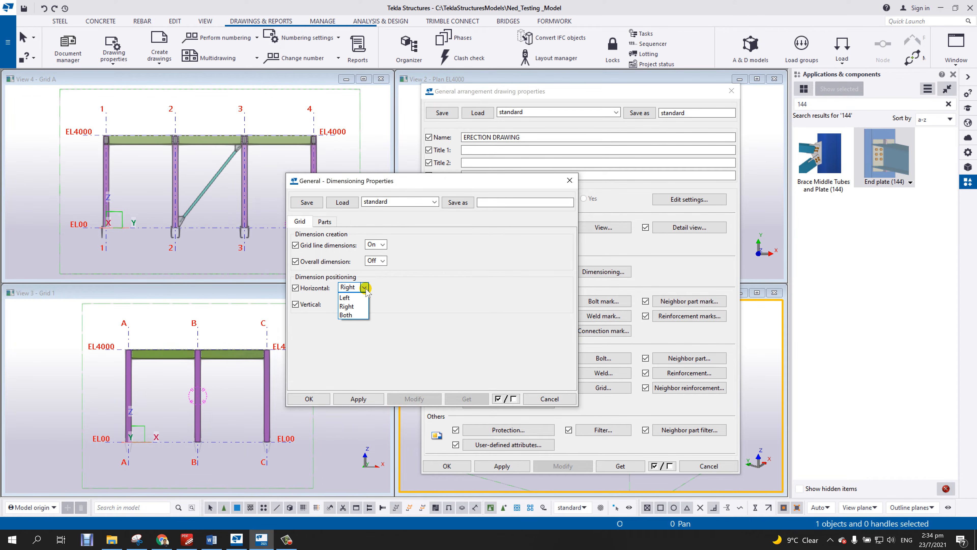
click(356, 298)
click(364, 304)
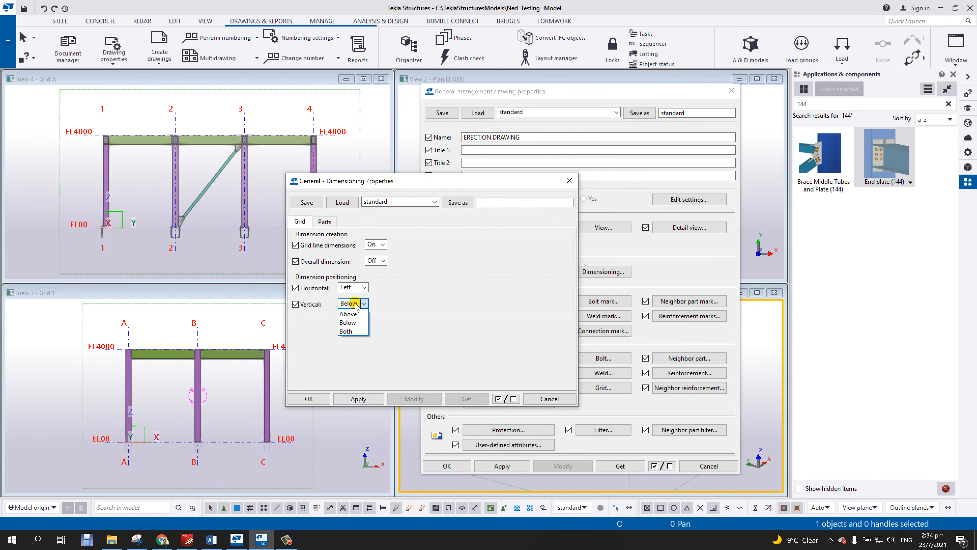
click(358, 314)
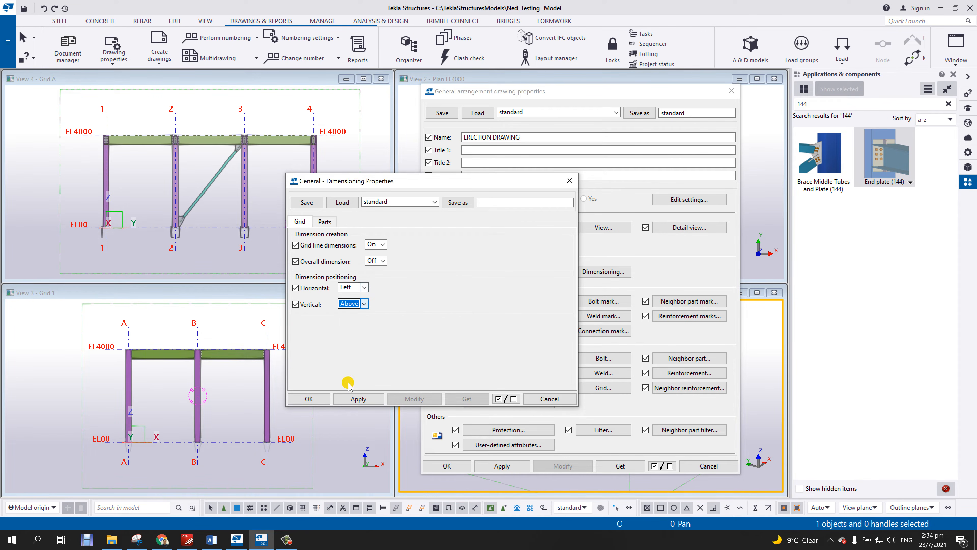
click(351, 399)
click(324, 399)
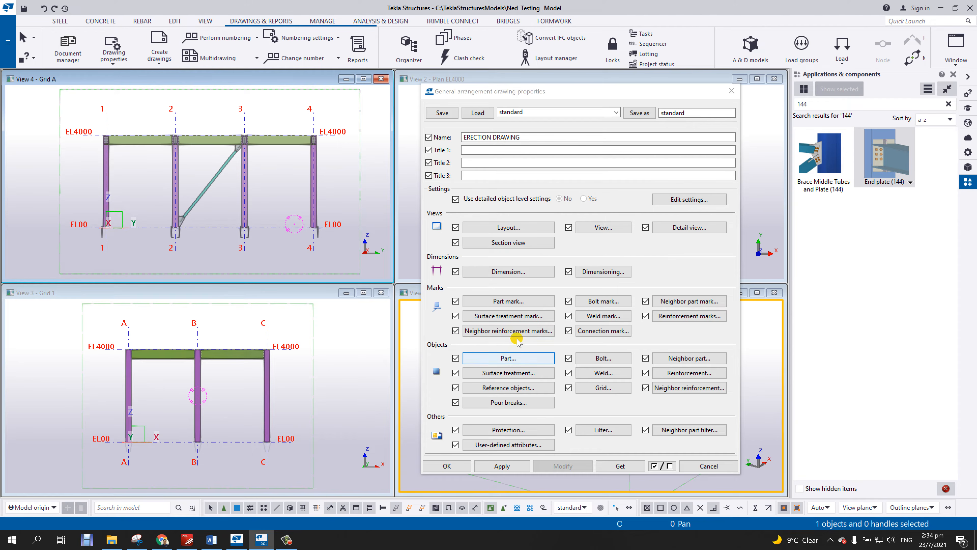
Add Assembly position to the main part's mark content in the part mark properties and place it above Profile.
click(514, 301)
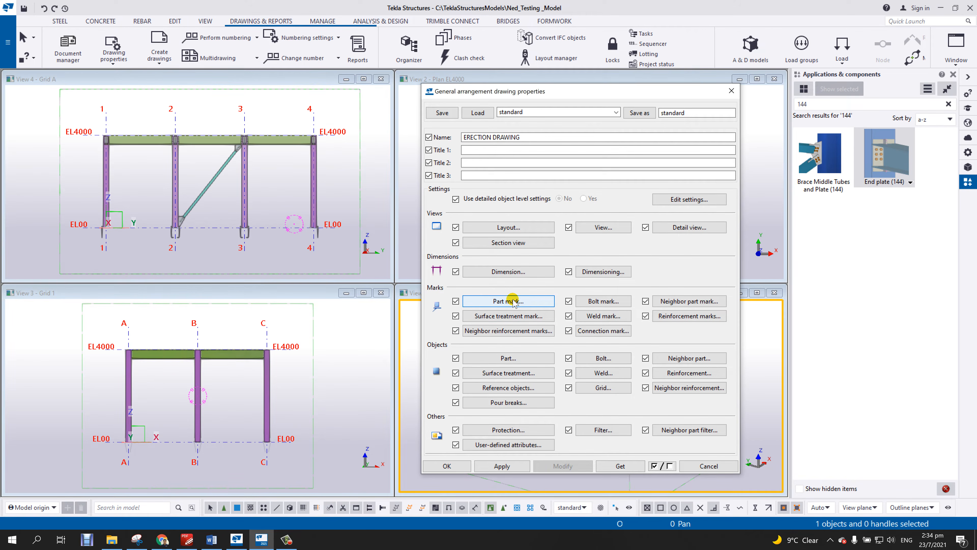
click(513, 299)
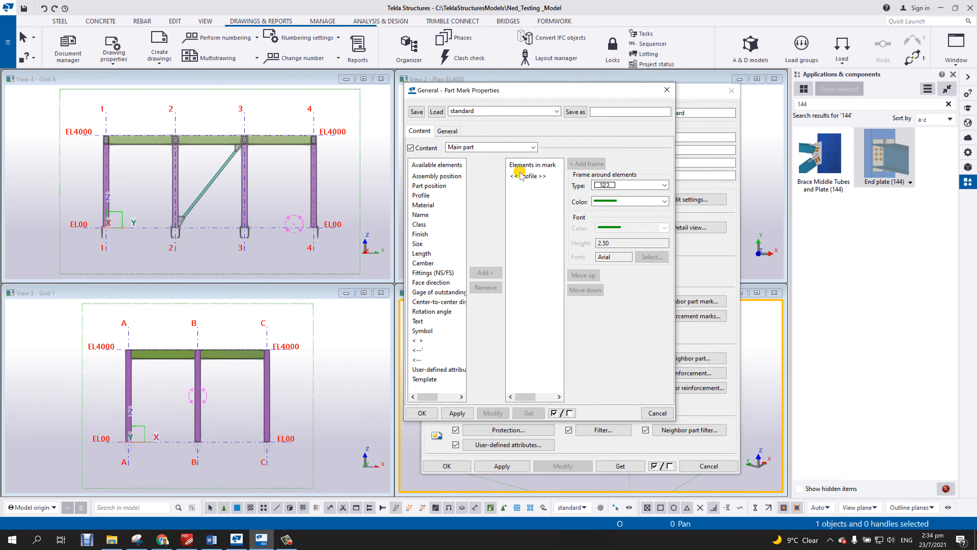
click(437, 177)
click(486, 272)
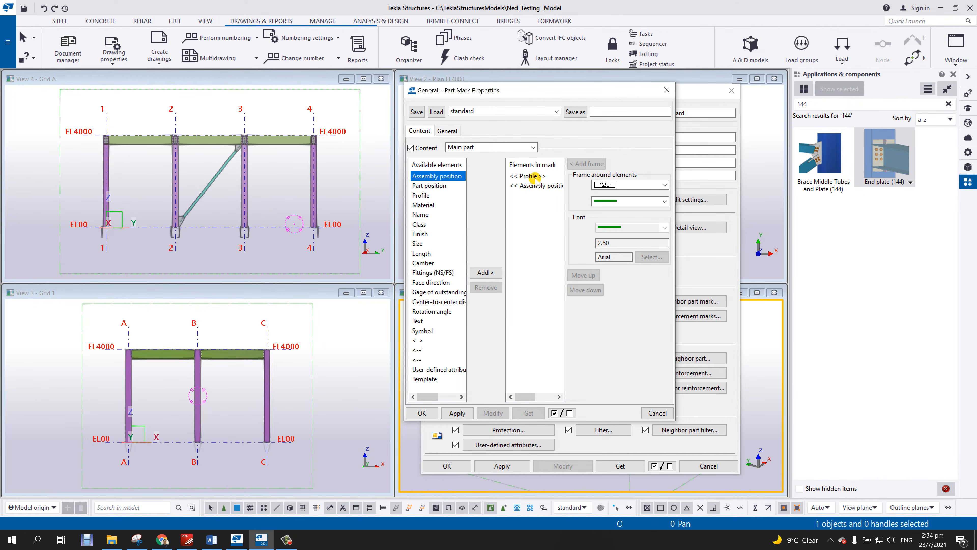
click(541, 187)
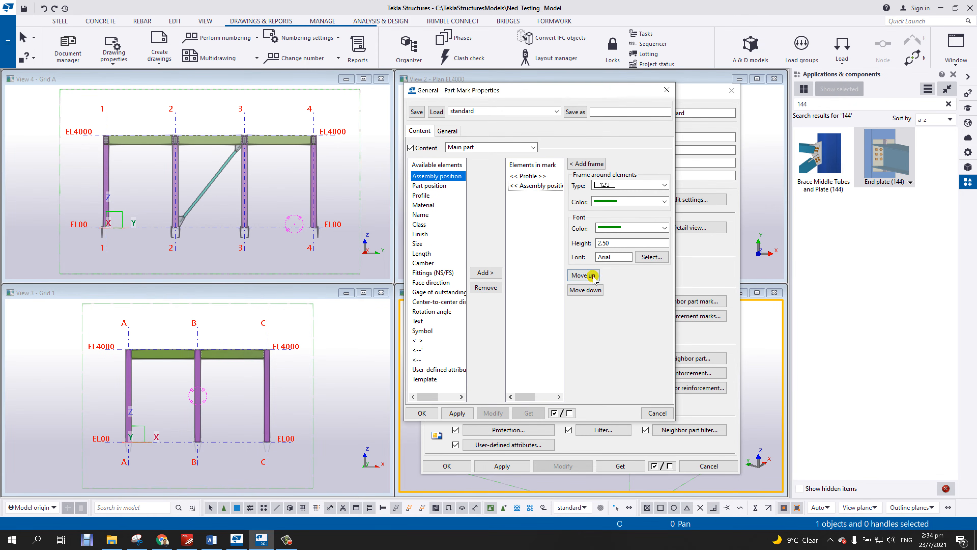
click(584, 275)
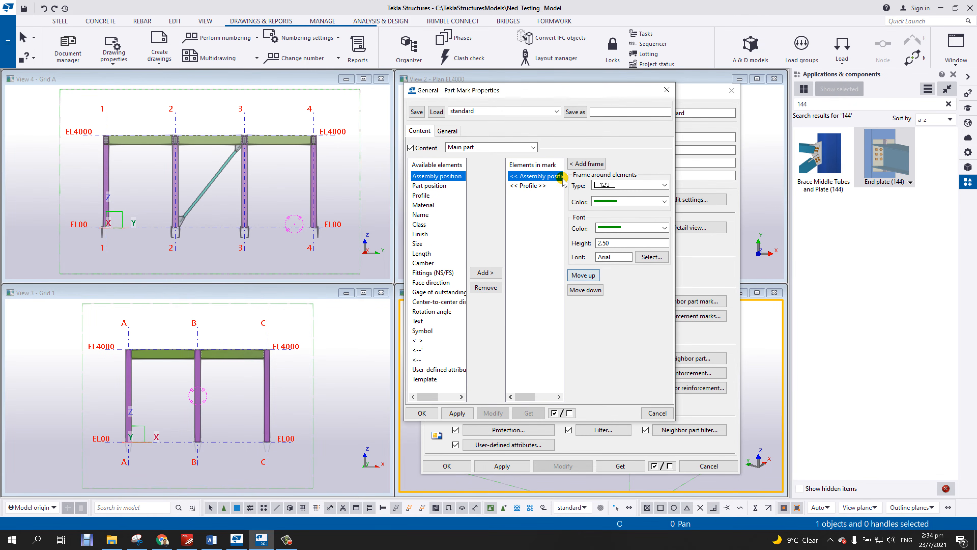
Set the font height to 1.8 and the font color to black for both the Assembly position and Profile mark elements.
click(533, 186)
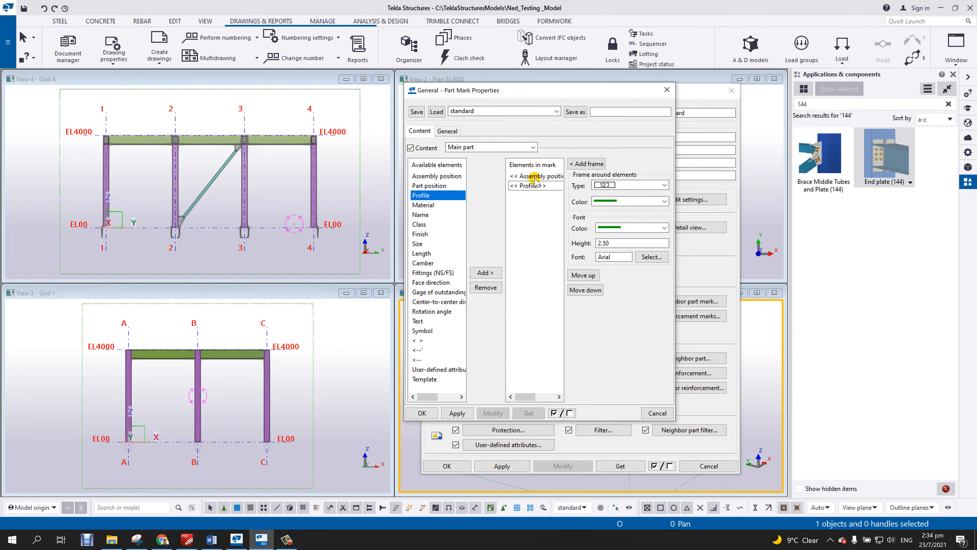
click(534, 177)
shift+click(536, 186)
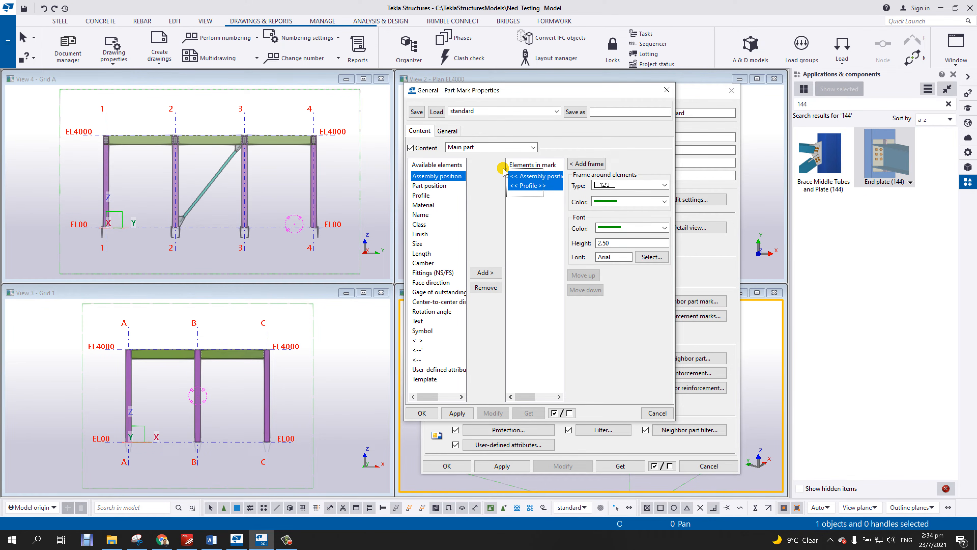
double_click(604, 243)
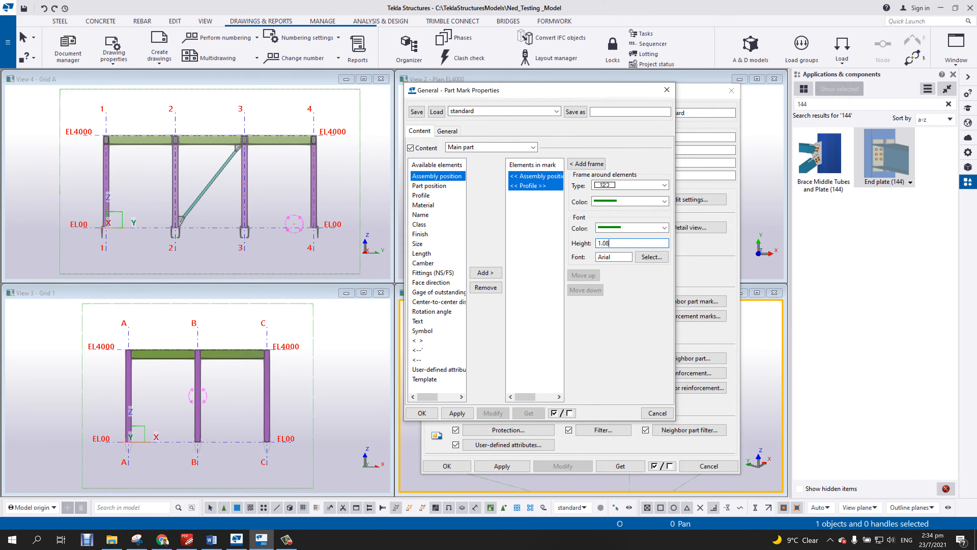
double_click(605, 243)
text(1.8)
click(622, 227)
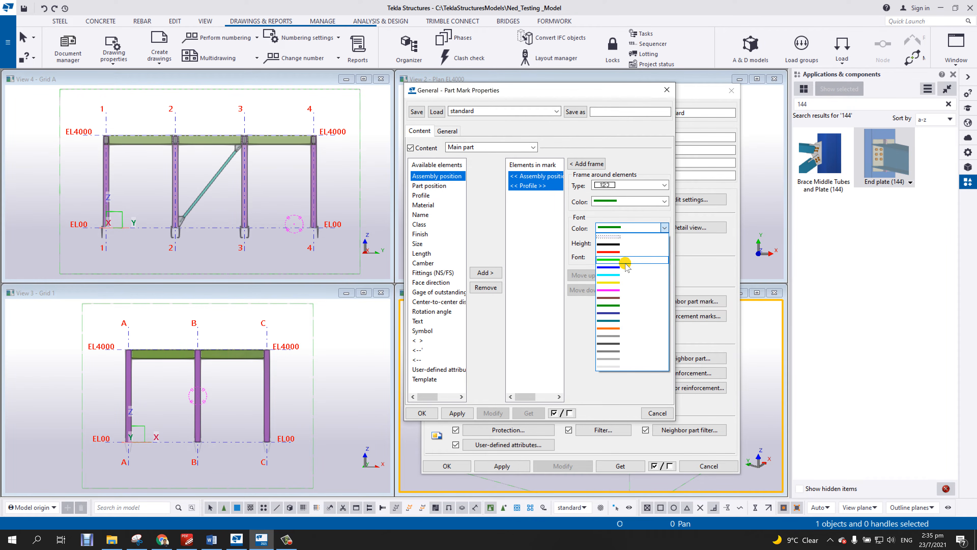
click(620, 244)
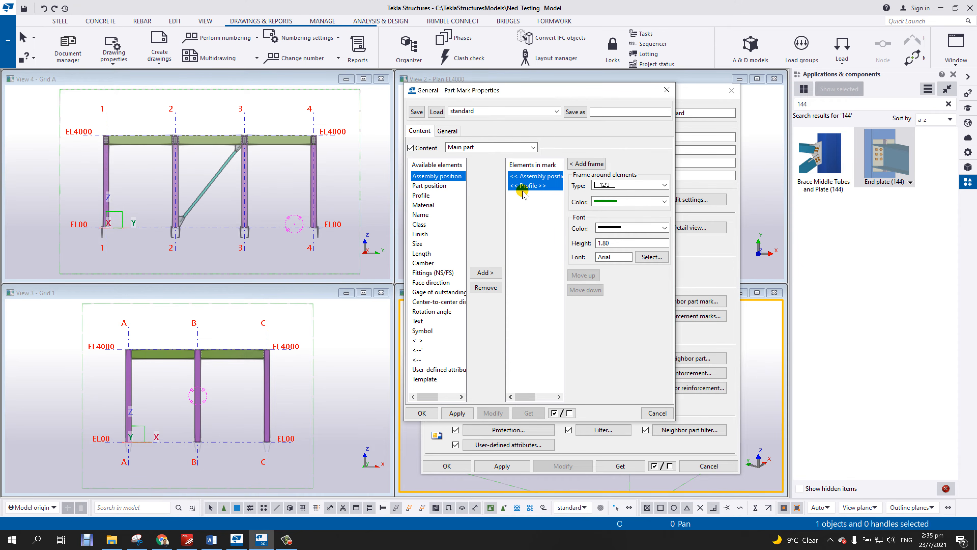
Check the mark elements defined for the secondary part, and return to the main part's content.
click(475, 148)
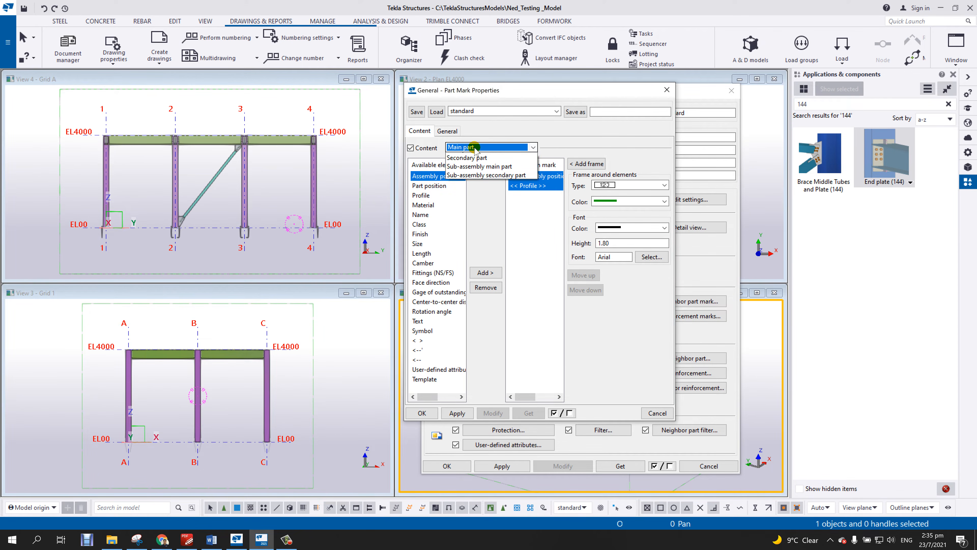
click(474, 166)
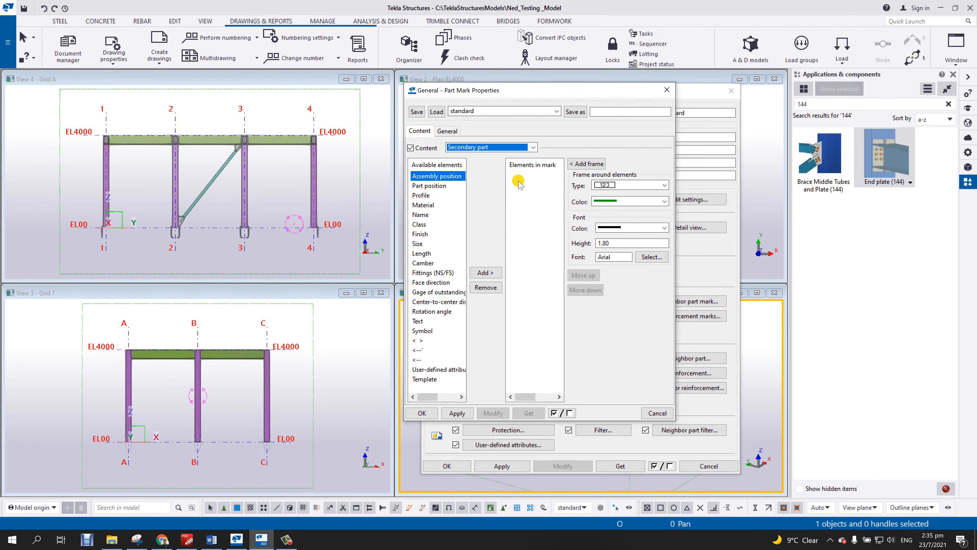
click(506, 148)
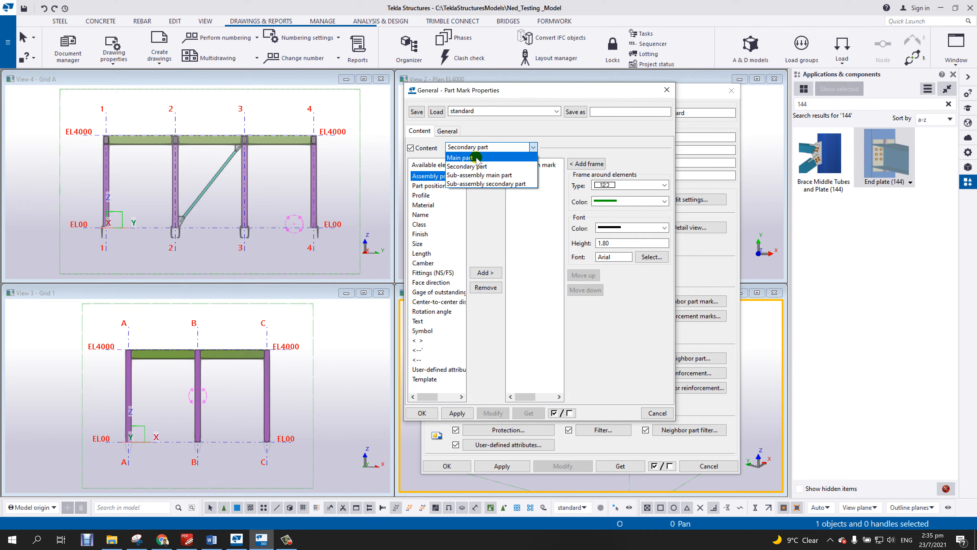
click(477, 158)
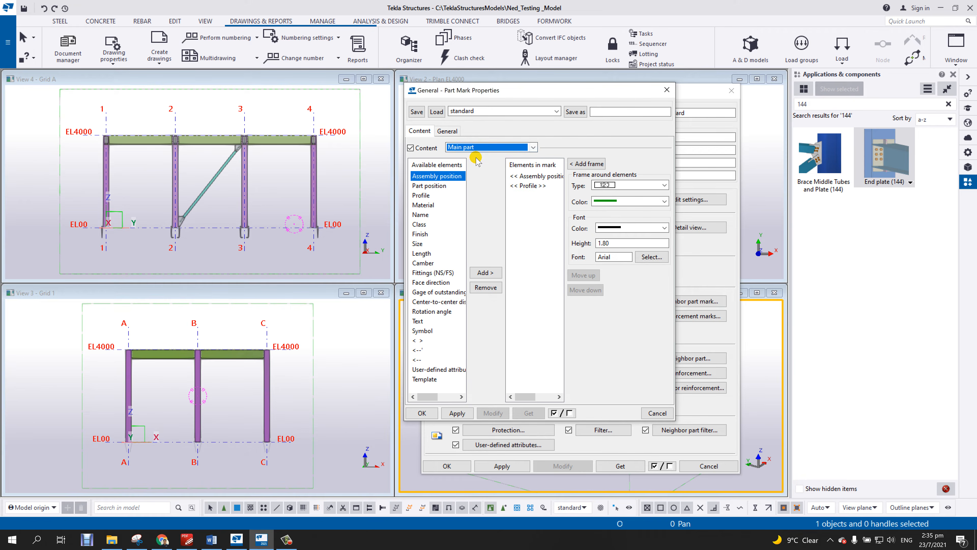
Set the part mark visibility in view to always, choose the leader line type with only the mark on the part, and accept the mark properties.
click(448, 130)
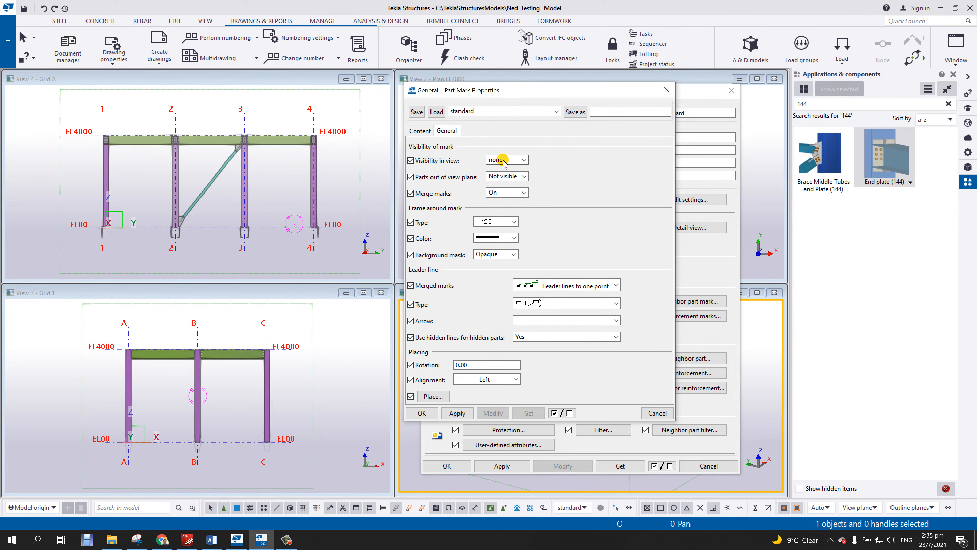
click(500, 159)
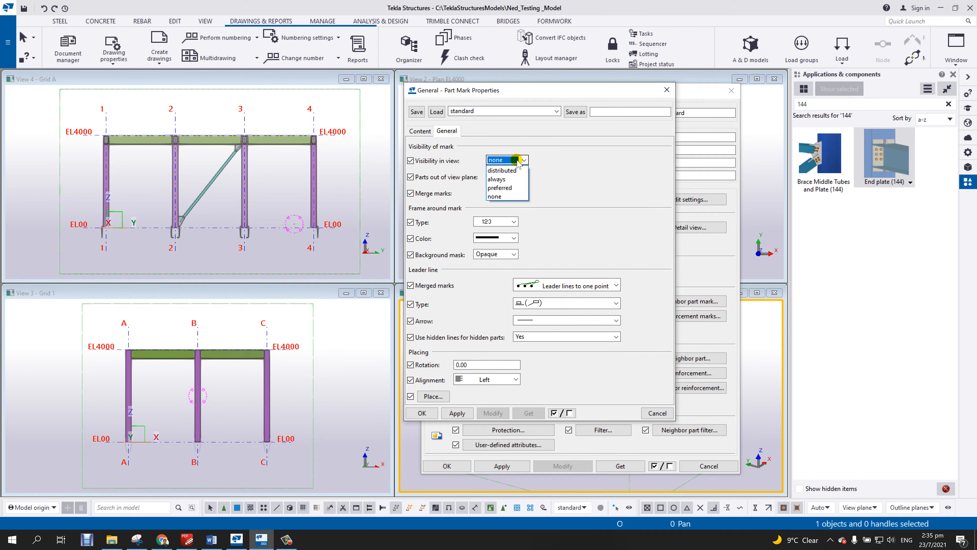
click(500, 180)
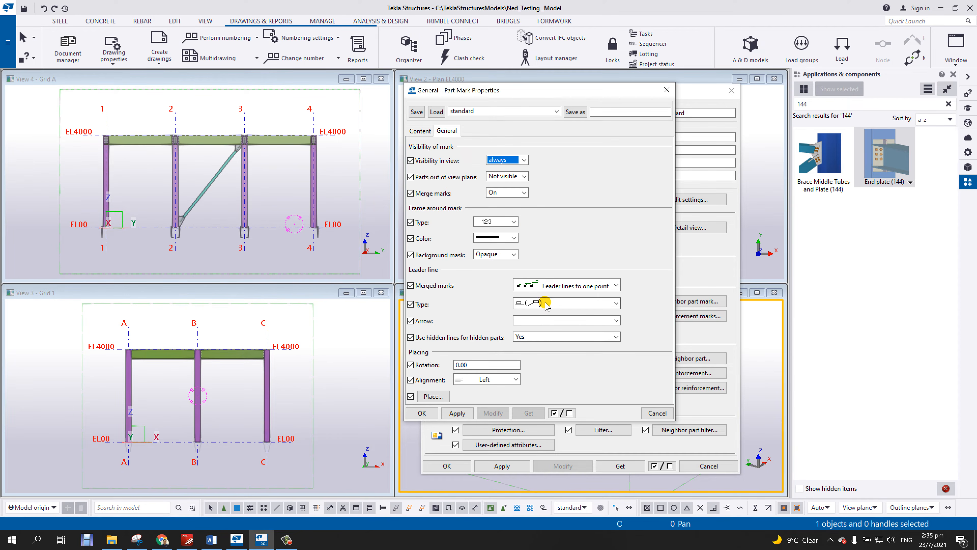
click(558, 303)
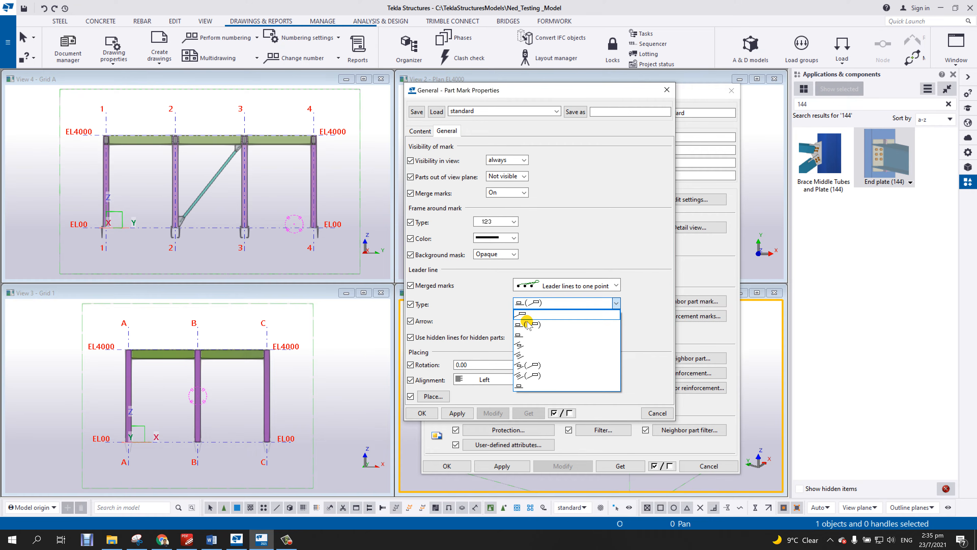
click(525, 335)
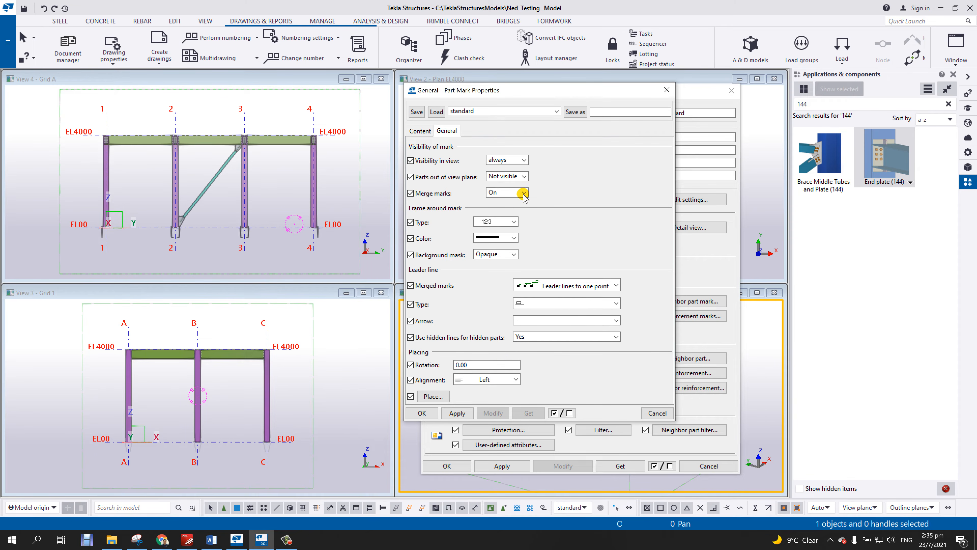
click(513, 237)
click(515, 235)
click(419, 131)
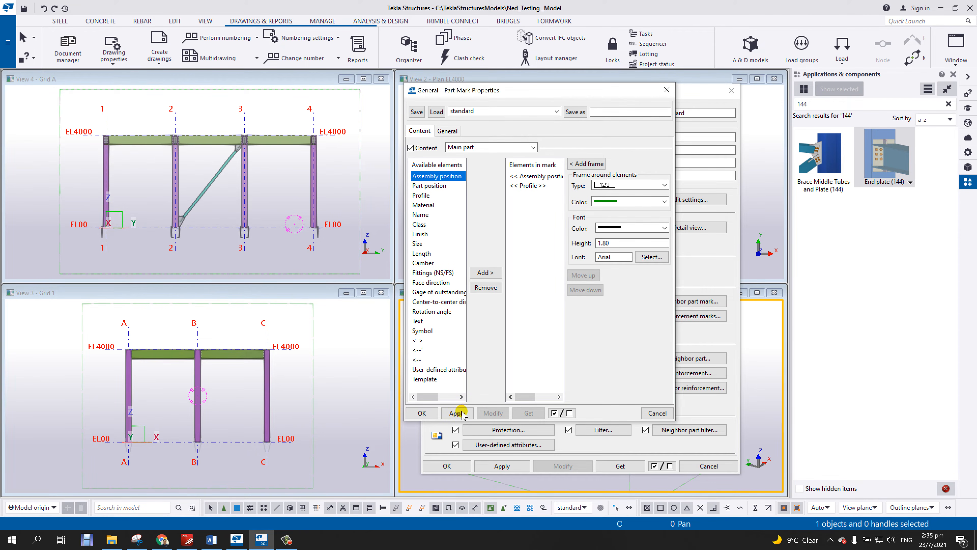
click(423, 413)
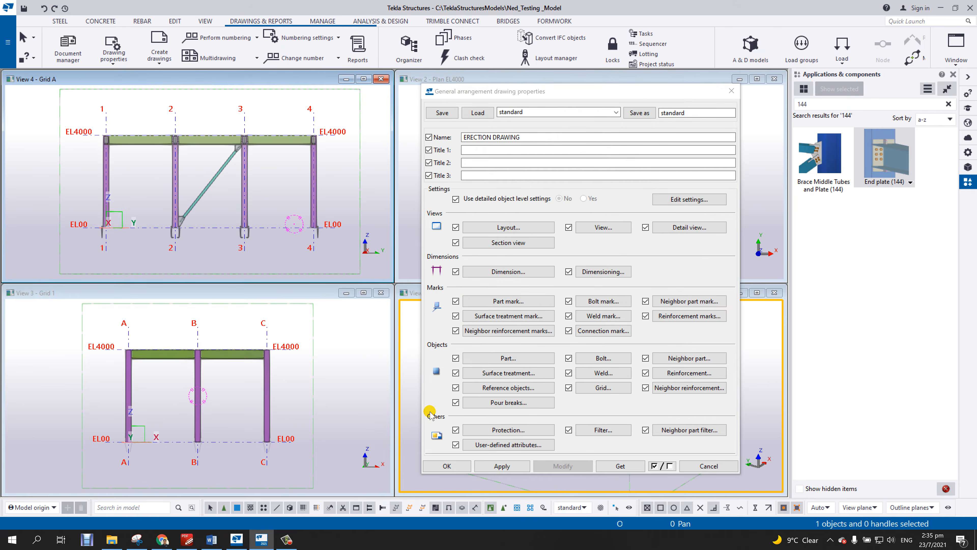
Set the part's visible lines to yellow and its hidden and center lines to black in the part properties.
click(508, 358)
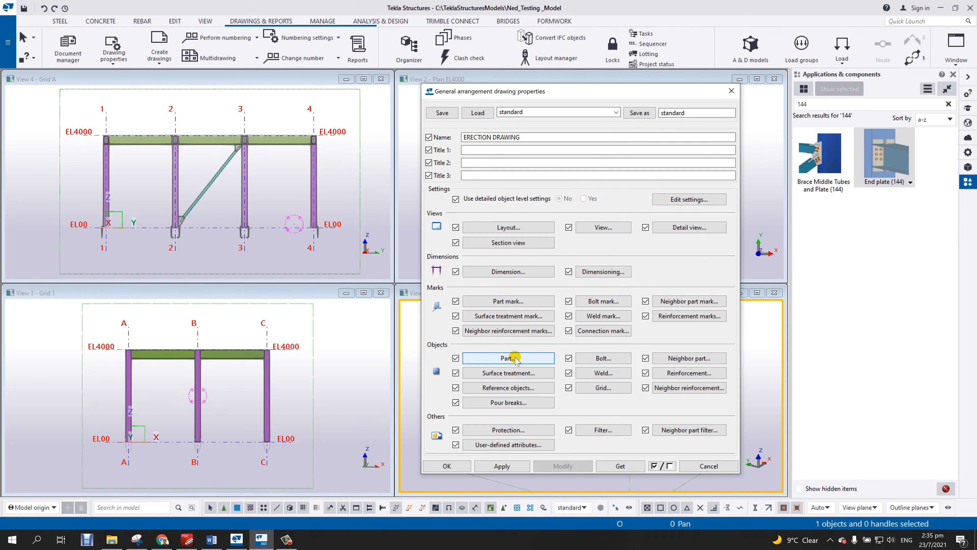
click(515, 357)
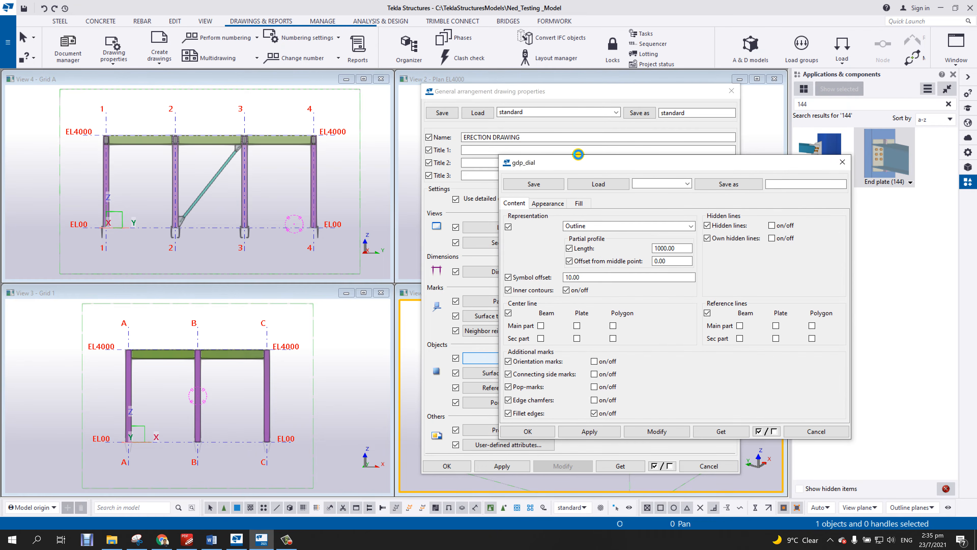
drag(615, 181, 490, 142)
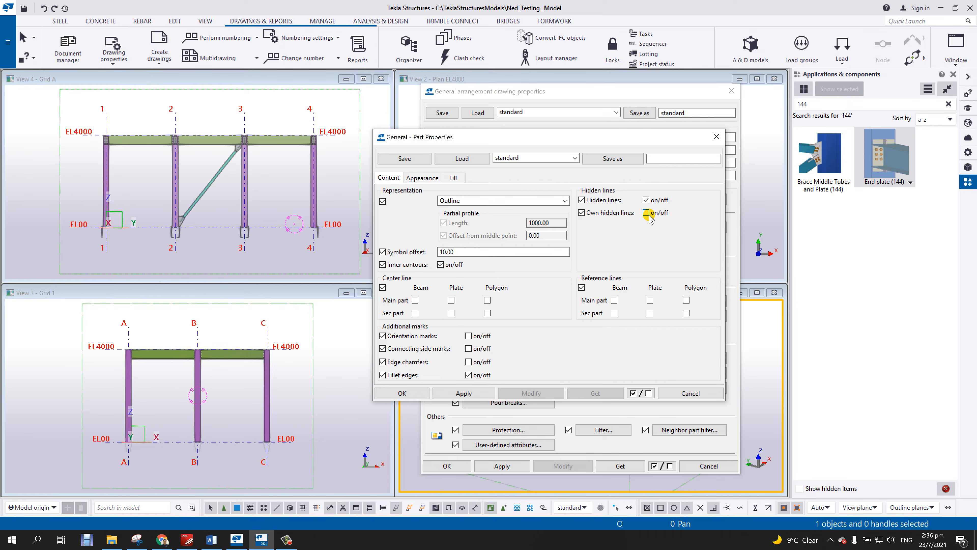
click(420, 178)
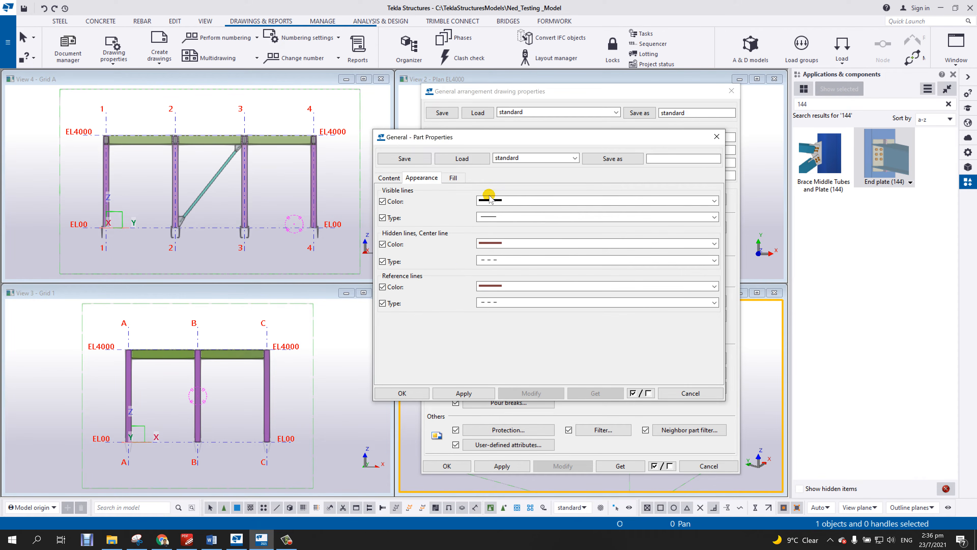
click(508, 202)
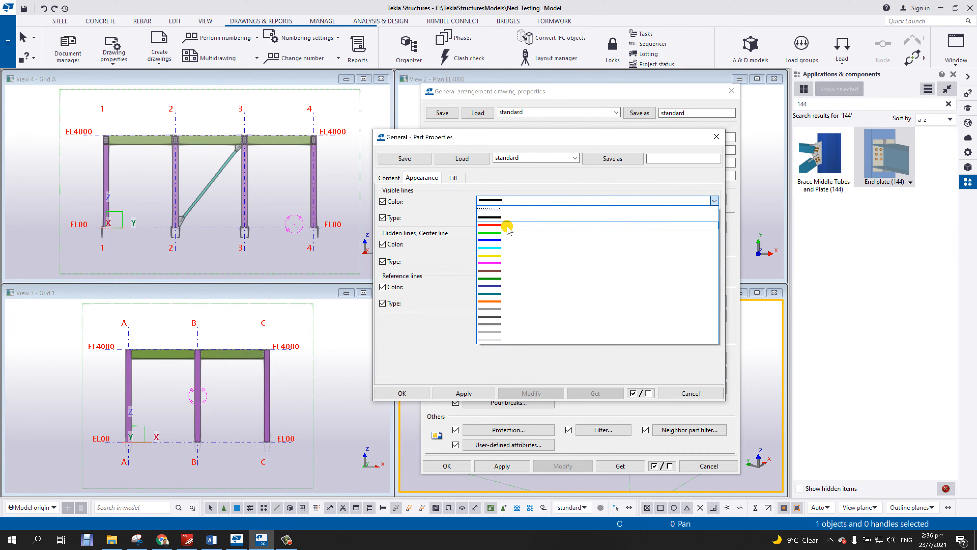
click(507, 255)
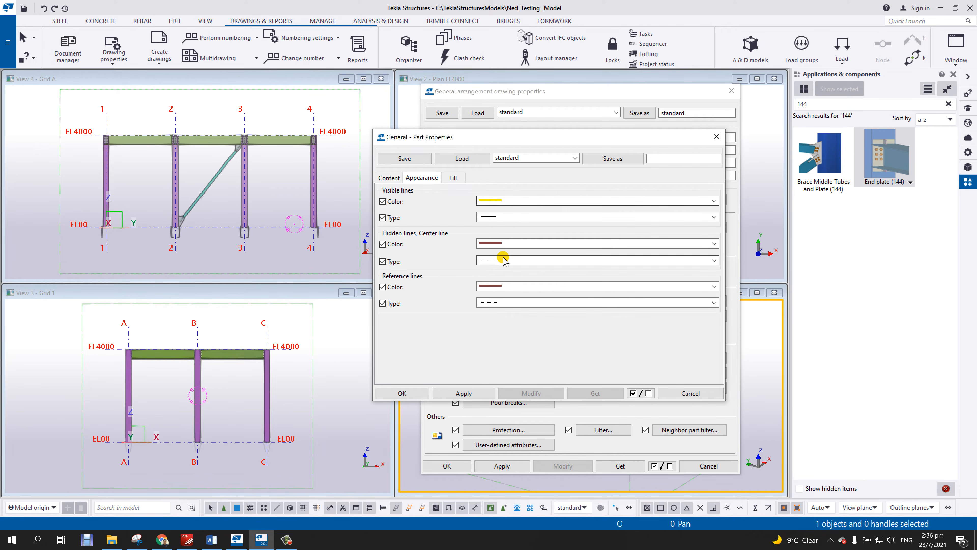
click(506, 245)
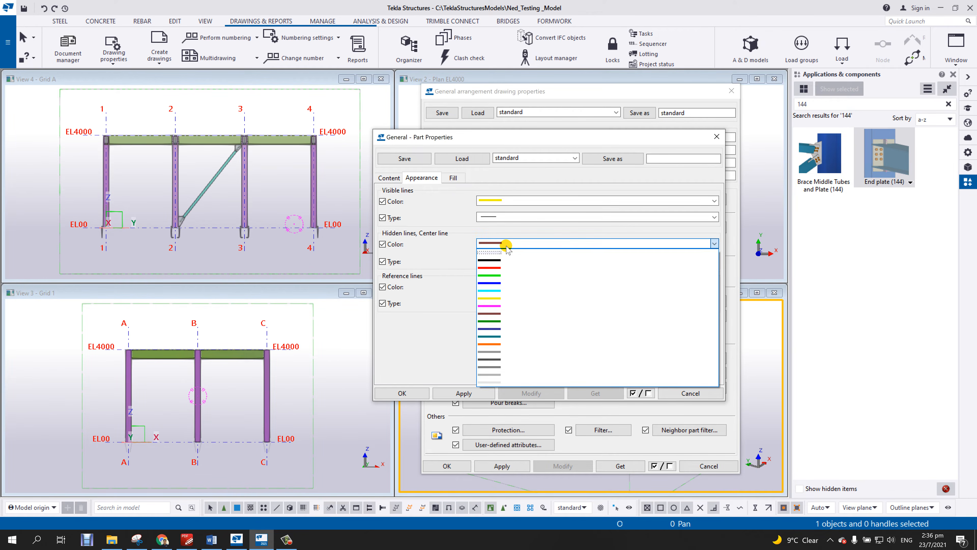
click(507, 255)
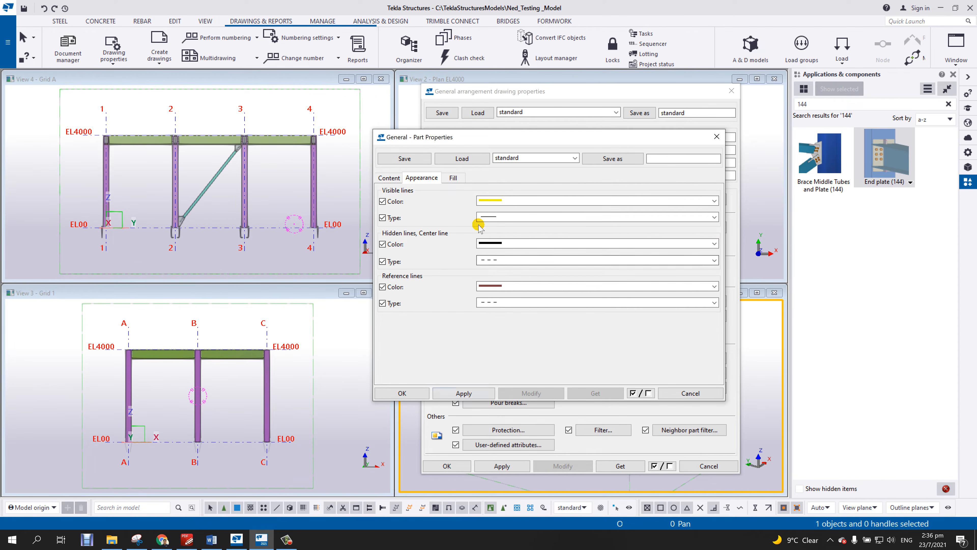
Set the section fill type to None in the part properties and accept the settings.
click(454, 178)
click(617, 215)
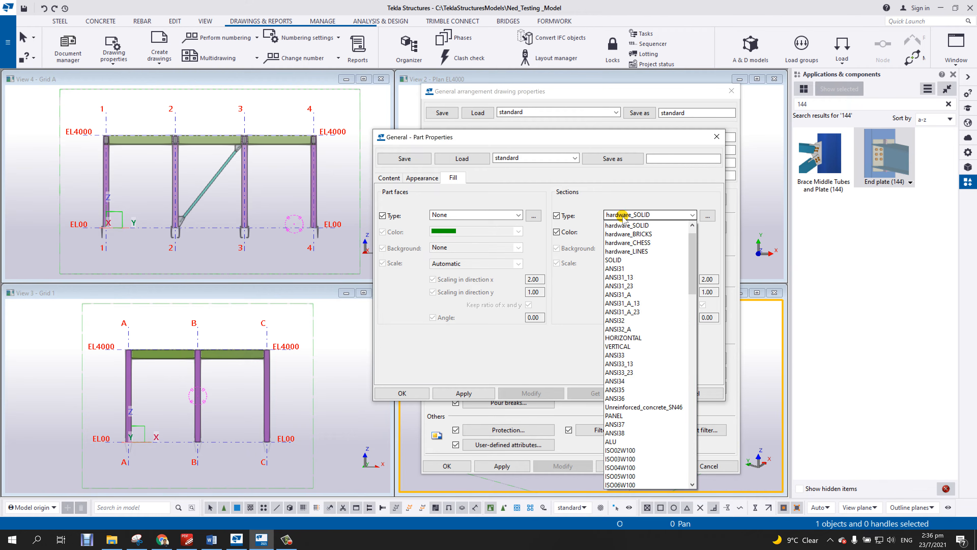
click(627, 235)
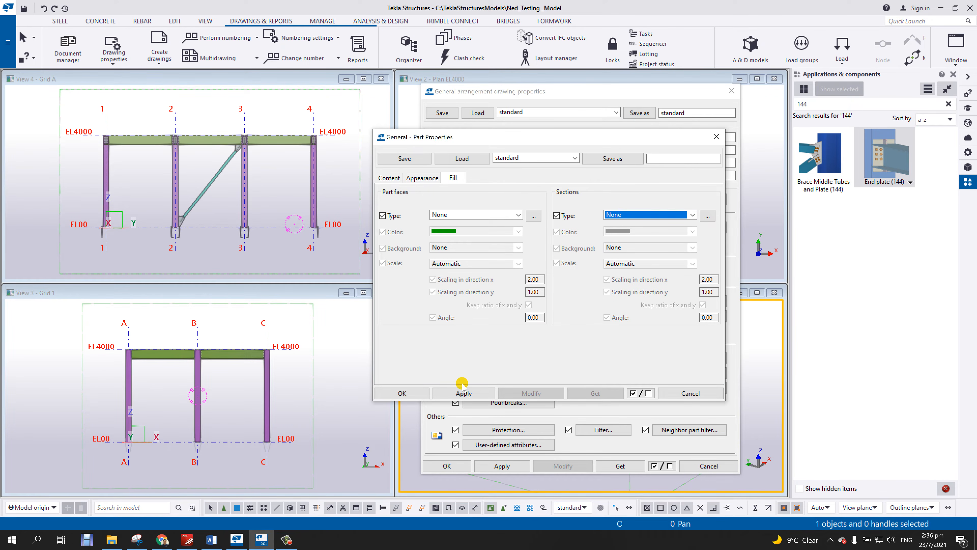
click(462, 393)
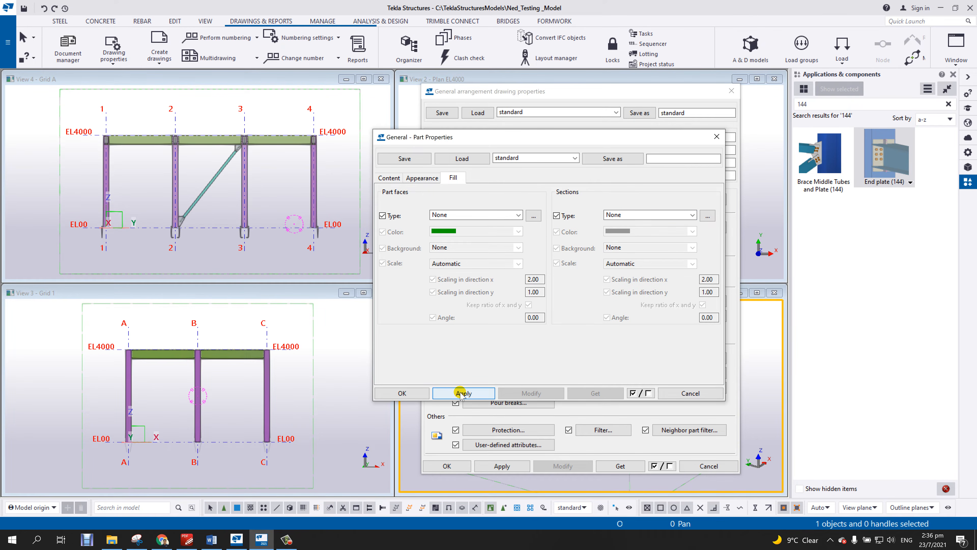
click(407, 391)
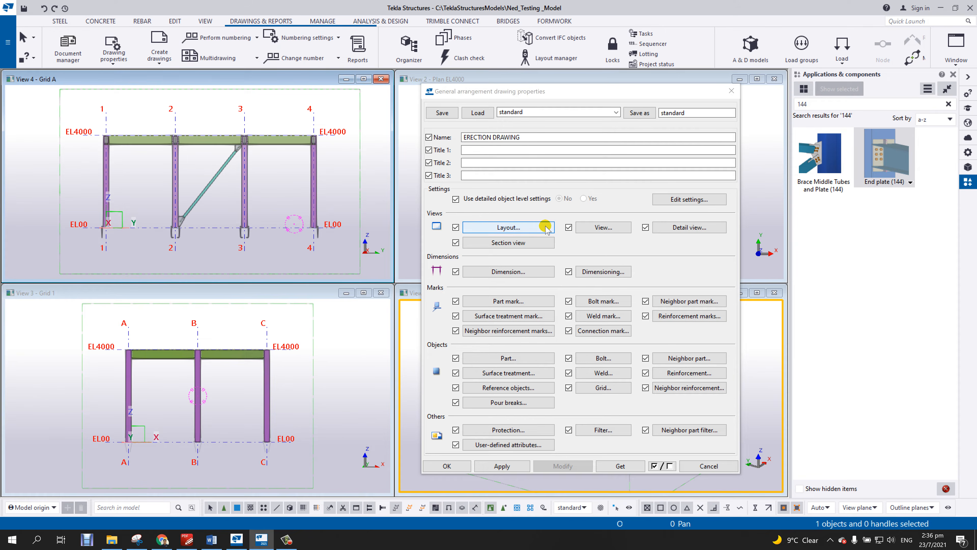
Save the general arrangement drawing properties as MY_GA_DWG and accept them.
drag(702, 111, 577, 111)
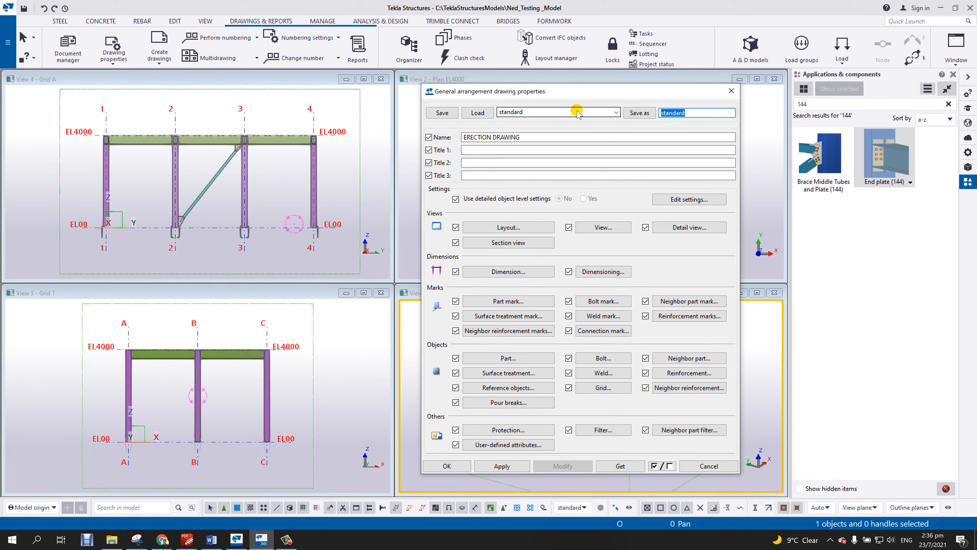
text(MY_GA_DWG)
click(639, 112)
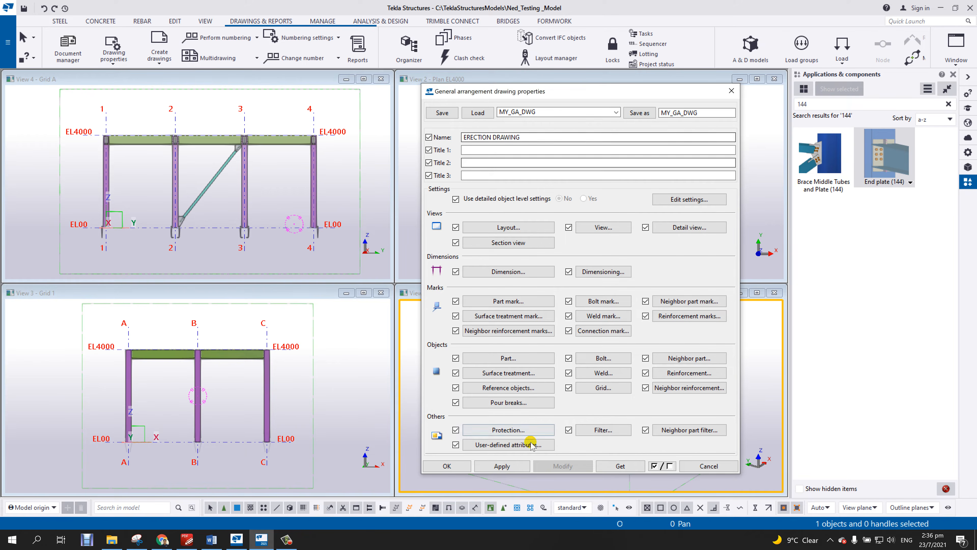
click(448, 466)
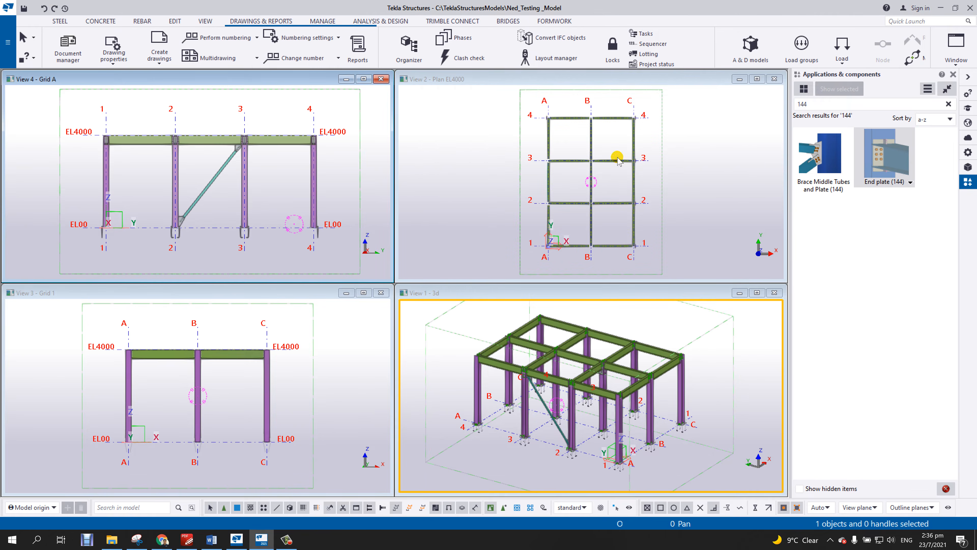
Start a new general arrangement drawing and select the 3d, Grid 1, Grid A and Plan EL4000 views for it.
click(165, 62)
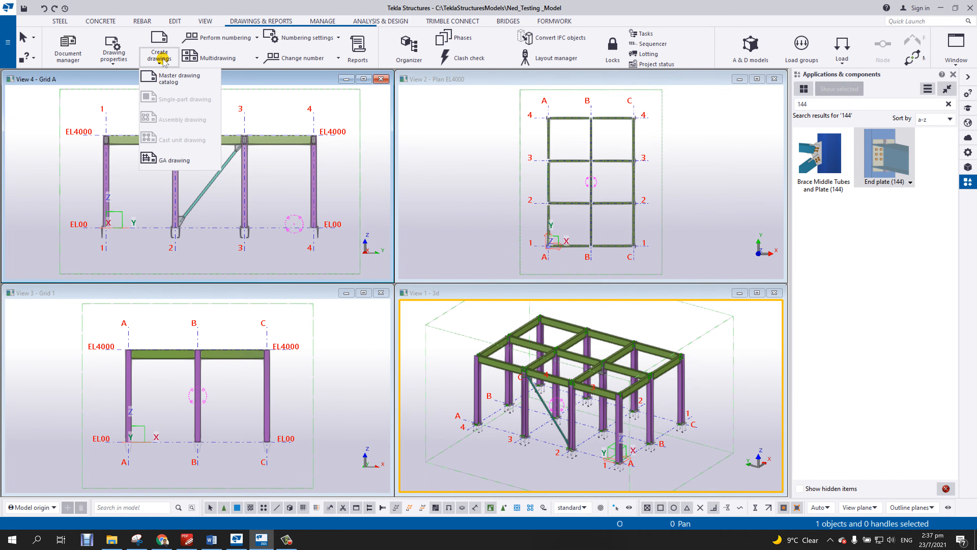
click(169, 156)
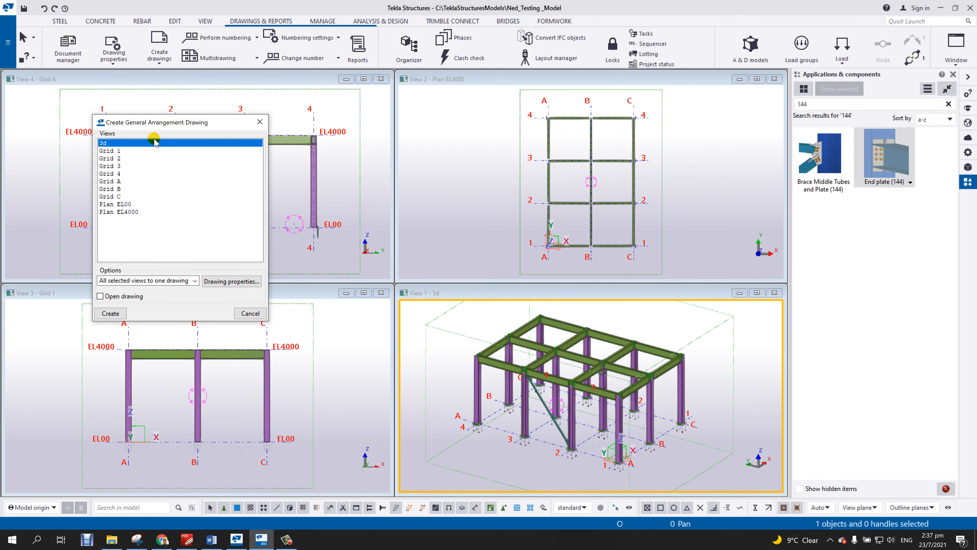
mouse_move(165, 123)
mouse_down()
mouse_move(500, 187)
mouse_move(492, 335)
mouse_move(527, 184)
mouse_move(485, 190)
mouse_up()
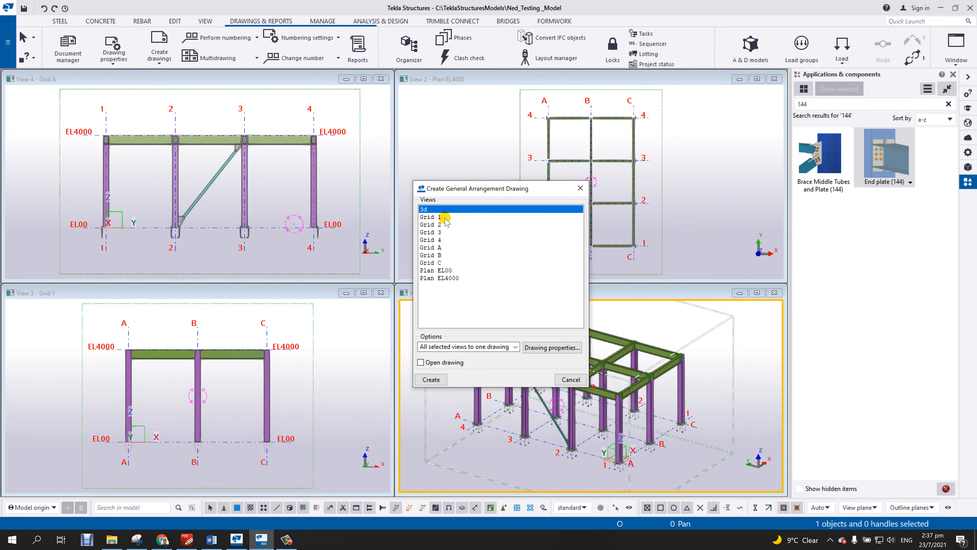
ctrl+click(443, 217)
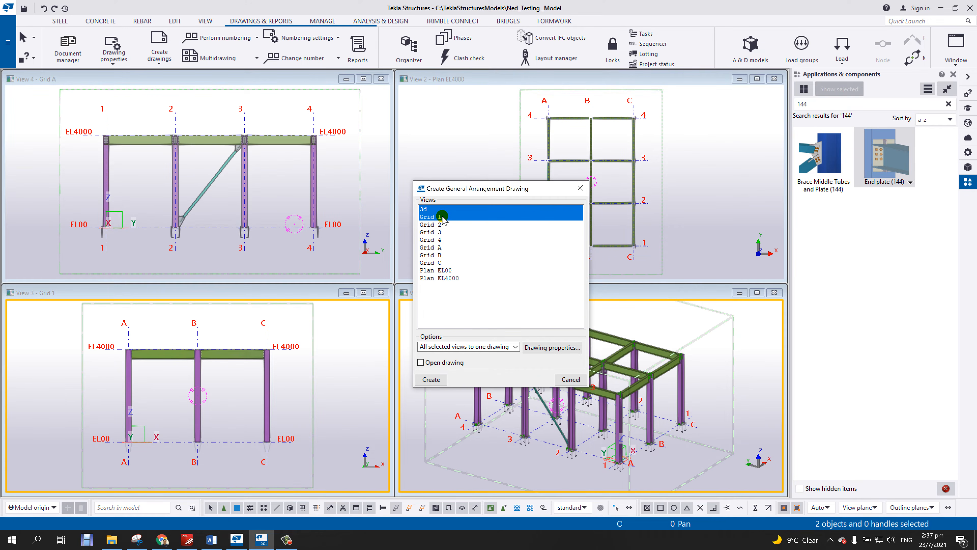
ctrl+click(450, 247)
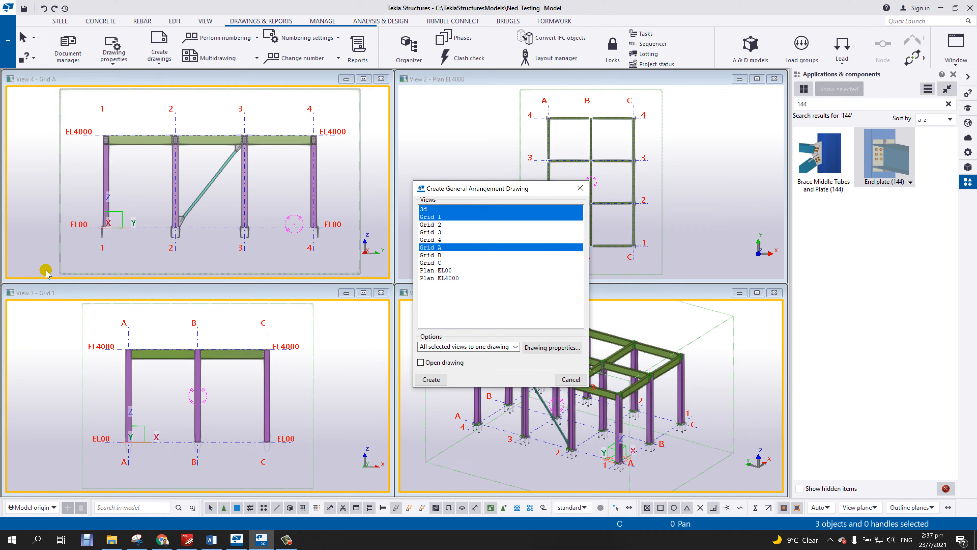
ctrl+click(452, 278)
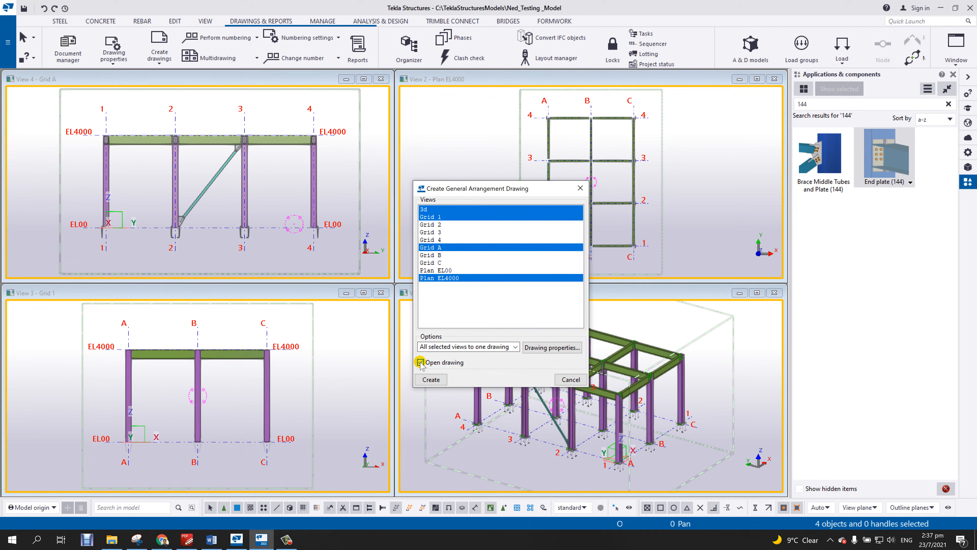
Create a single drawing from all selected views using the MY_GA_DWG properties, with the drawing set to open on creation.
click(443, 348)
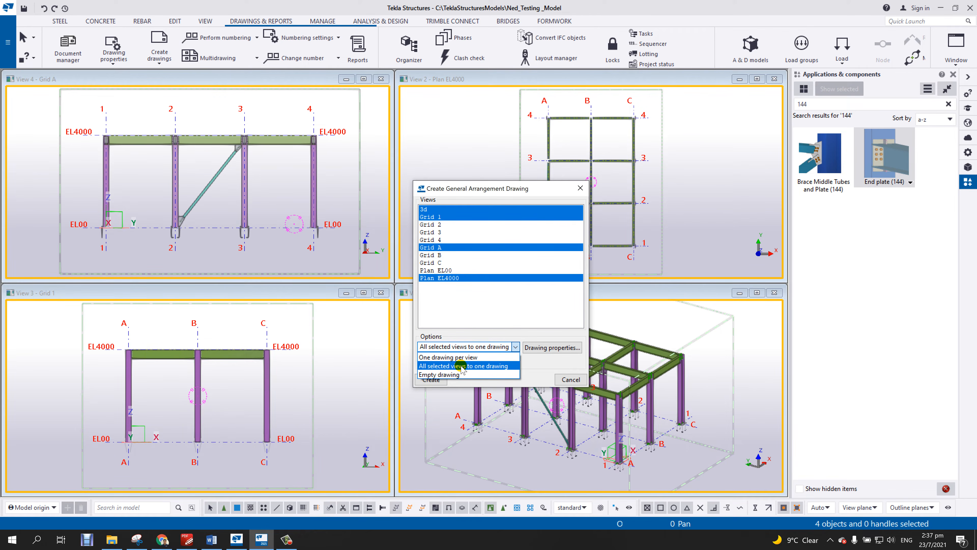
click(546, 363)
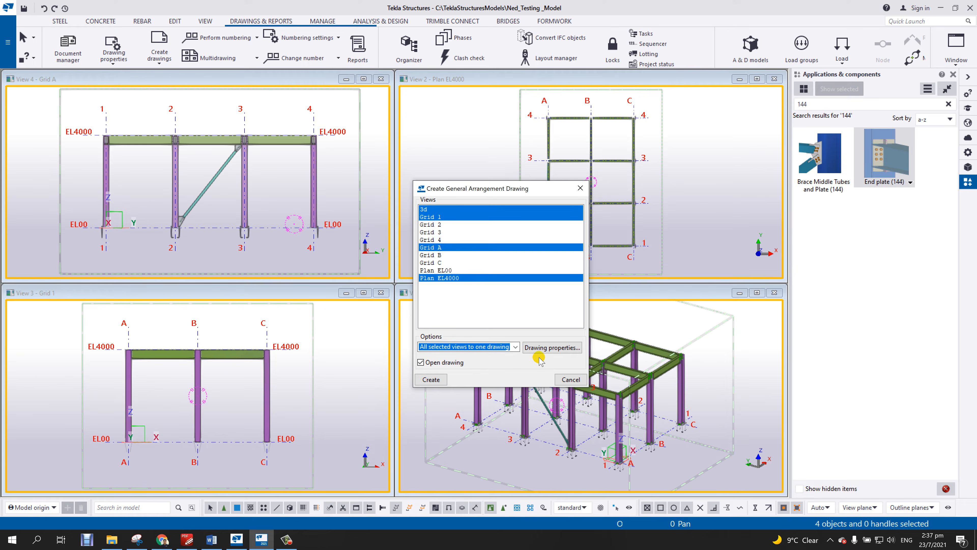
click(548, 347)
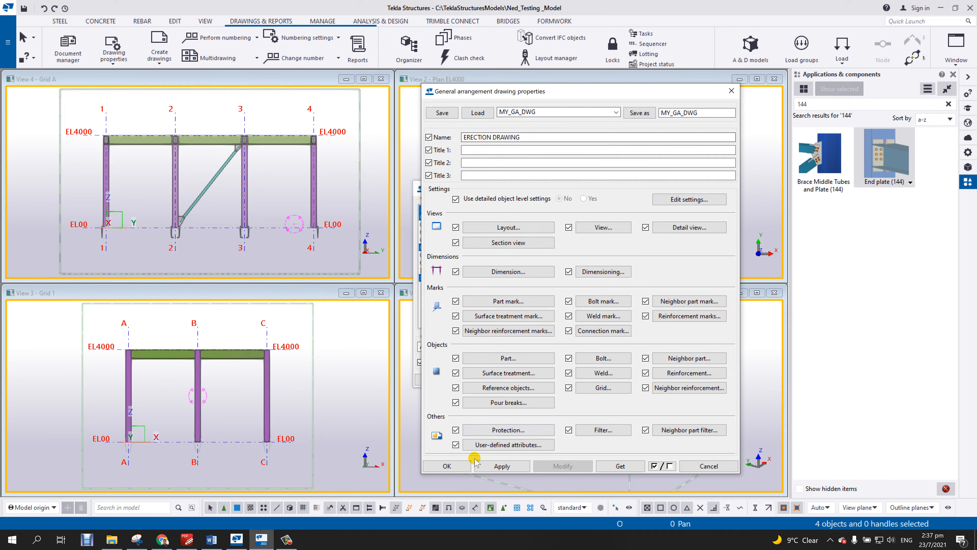
click(458, 466)
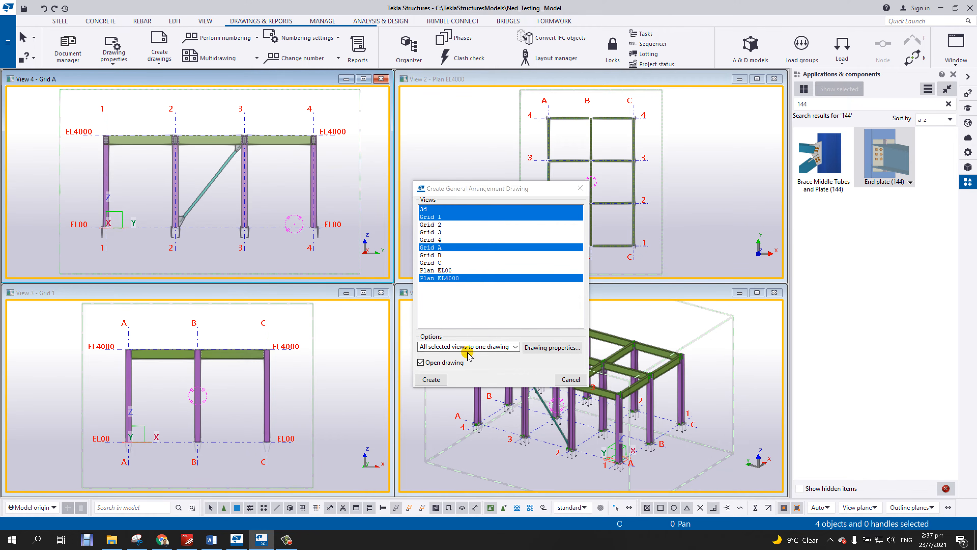
drag(473, 195, 702, 173)
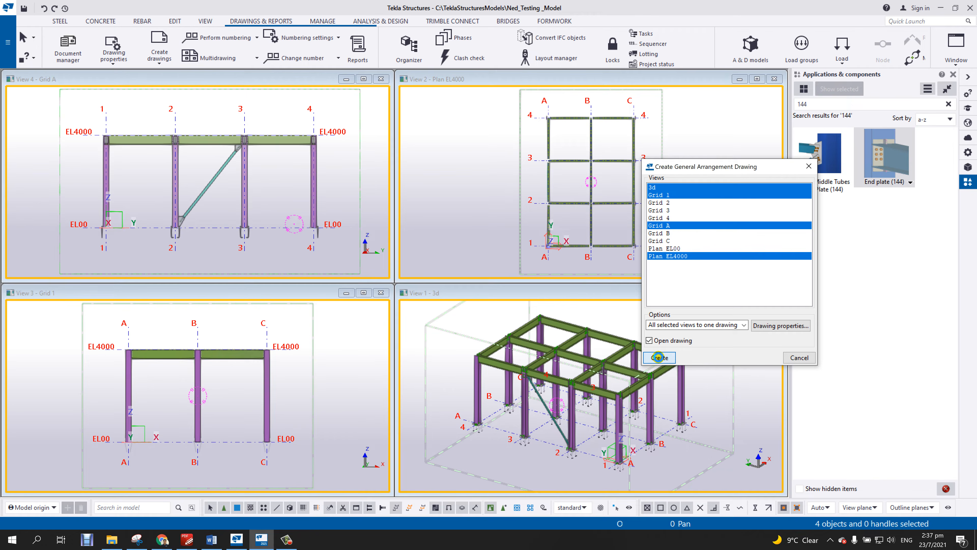
click(658, 357)
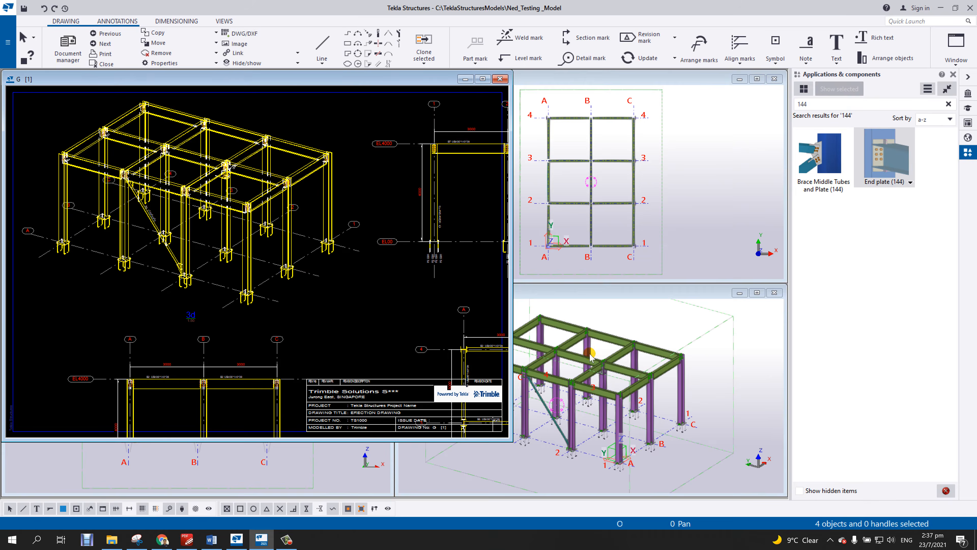
Enlarge the drawing window to fill the model view area and inspect the sheet's view layout.
drag(511, 439, 787, 497)
scroll(535, 335, down, 5)
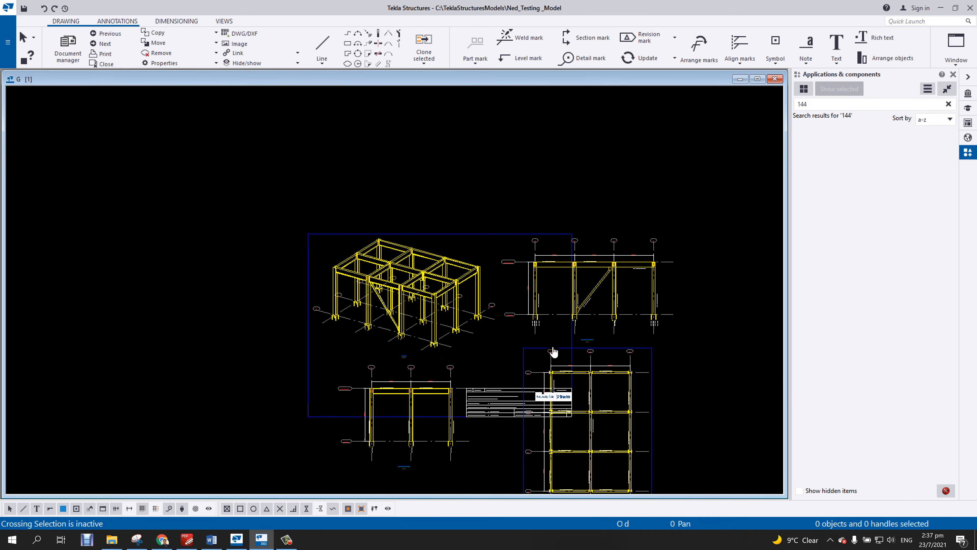
scroll(525, 328, up, 3)
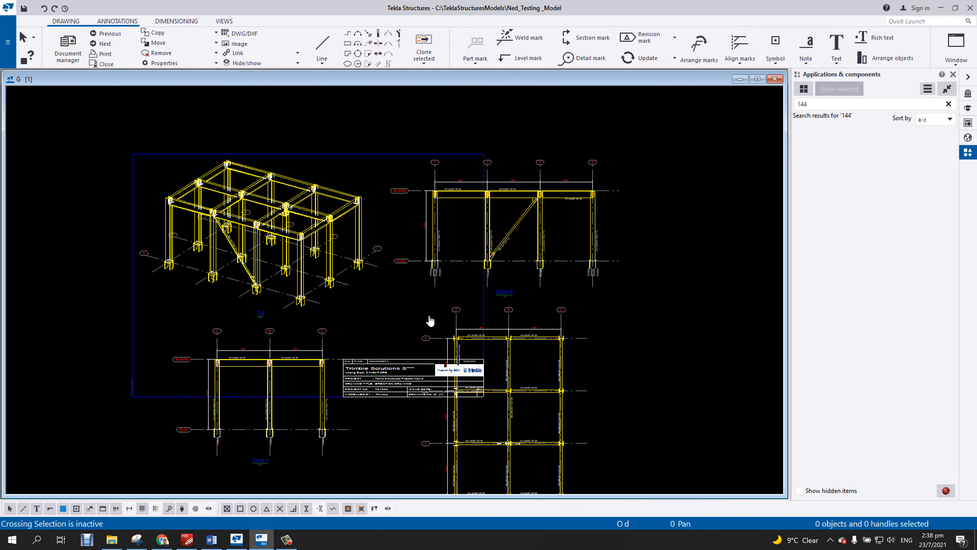
scroll(431, 319, up, 2)
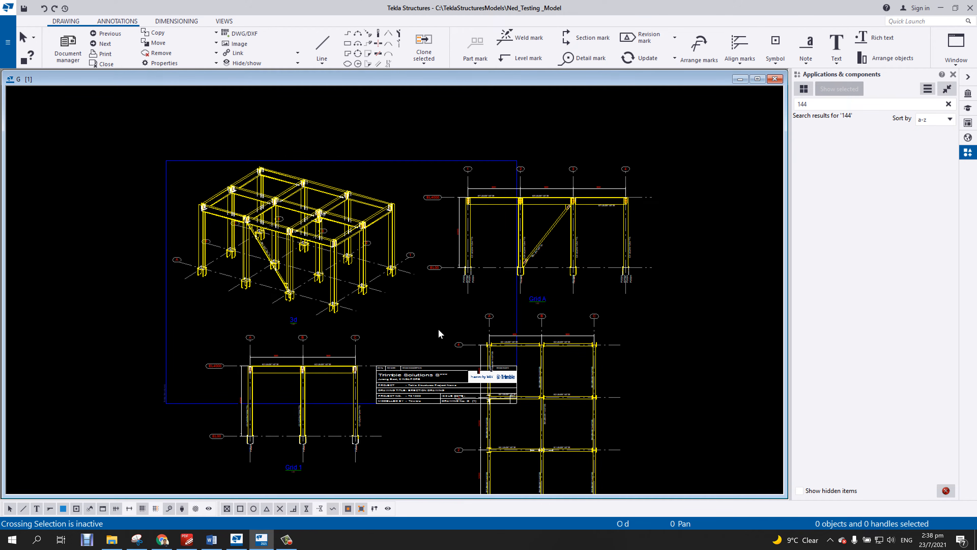
Change the open drawing's sheet size to A2 (560x410) in its layout properties.
double_click(698, 333)
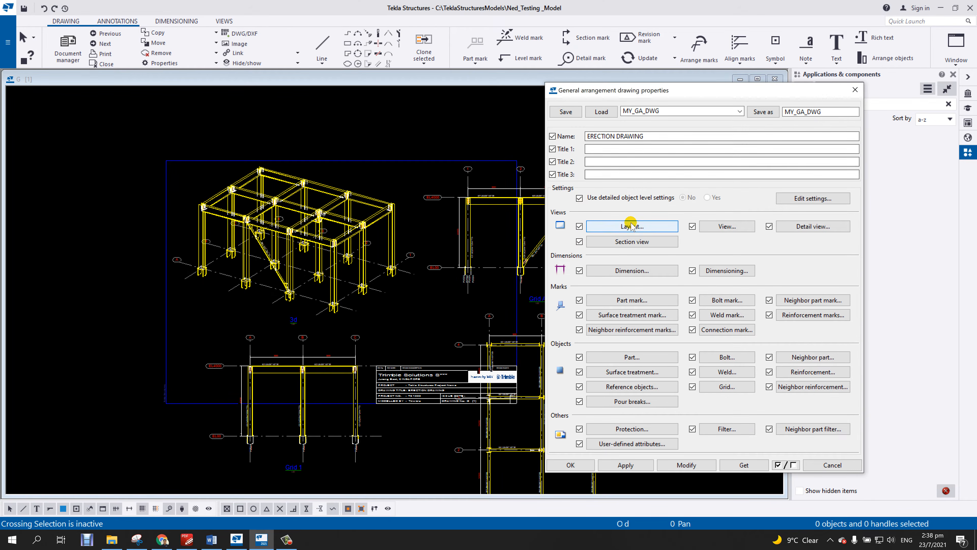
click(631, 226)
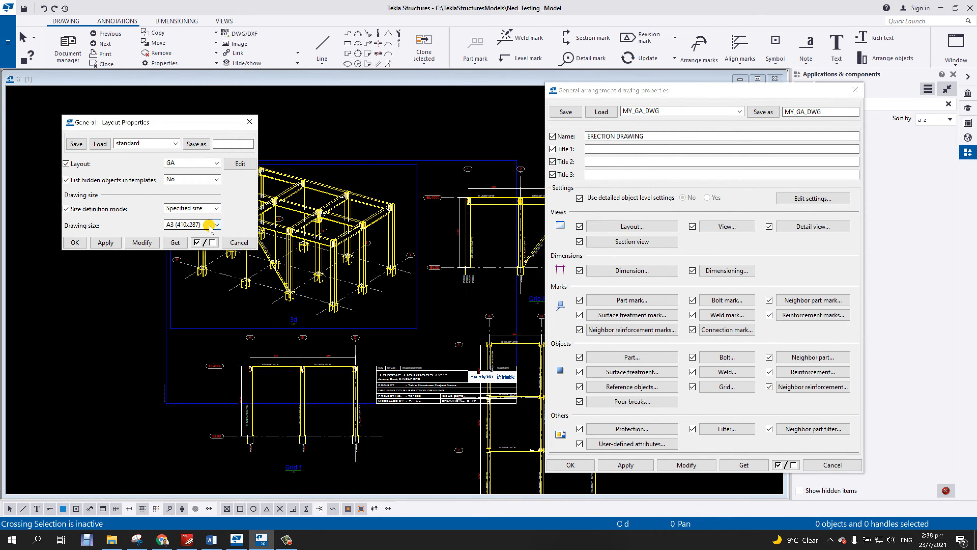
click(210, 226)
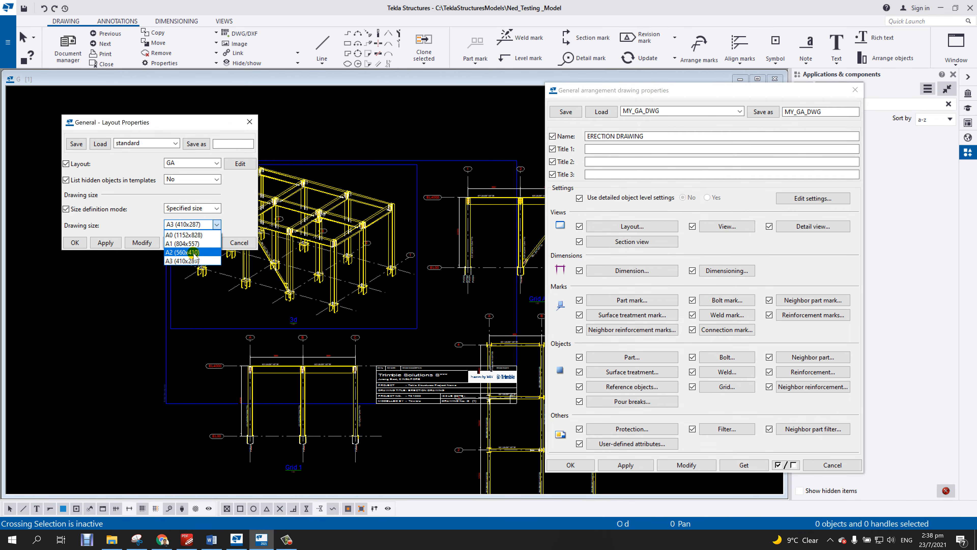
click(189, 252)
click(141, 242)
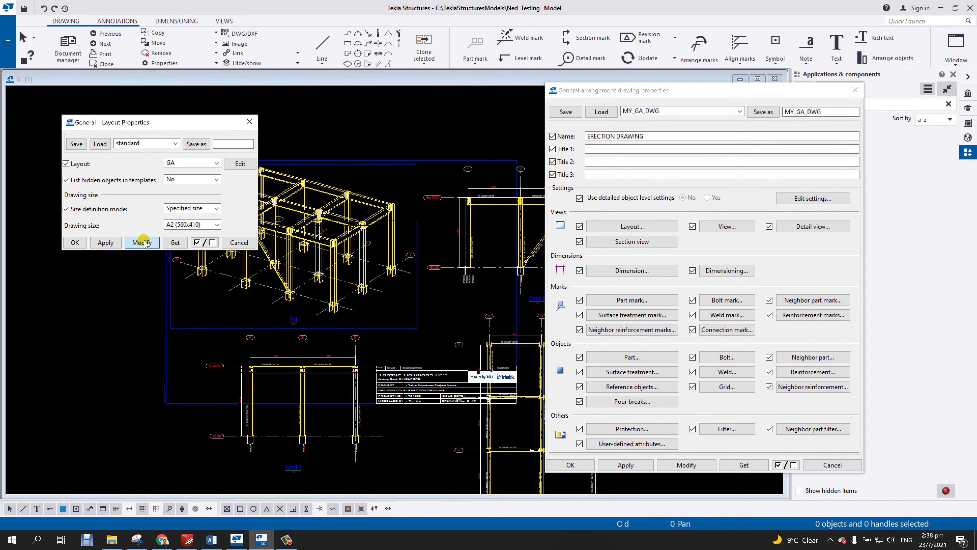
click(76, 242)
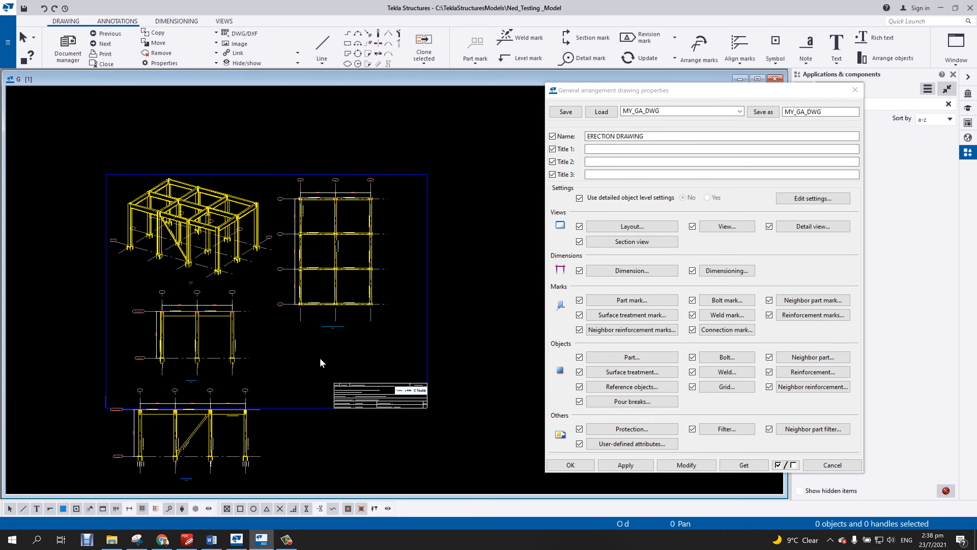
Set the scale of the drawing views to 1/75 and rearrange the views within the sheet.
middle_drag(270, 359, 305, 330)
scroll(299, 311, up, 3)
scroll(299, 310, down, 2)
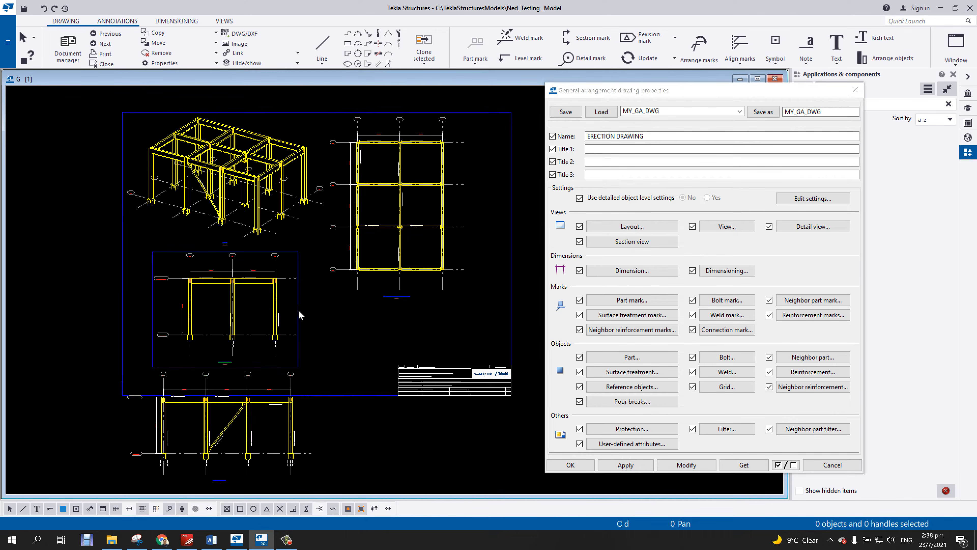
scroll(290, 295, up, 3)
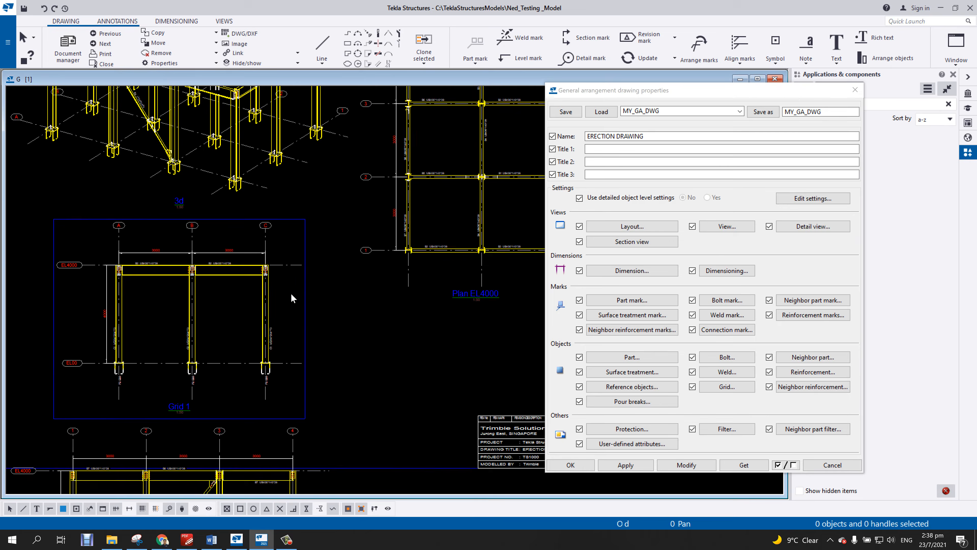
scroll(291, 297, down, 1)
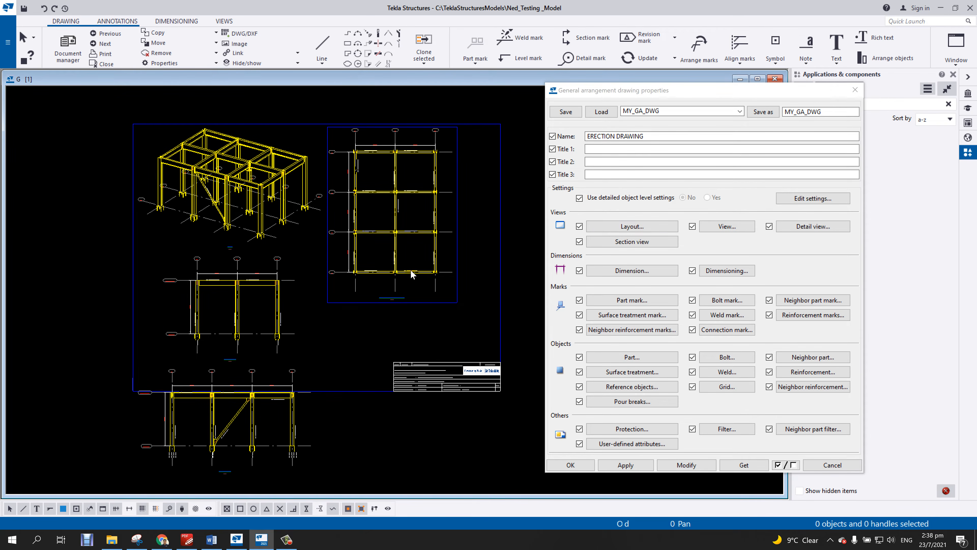
click(727, 225)
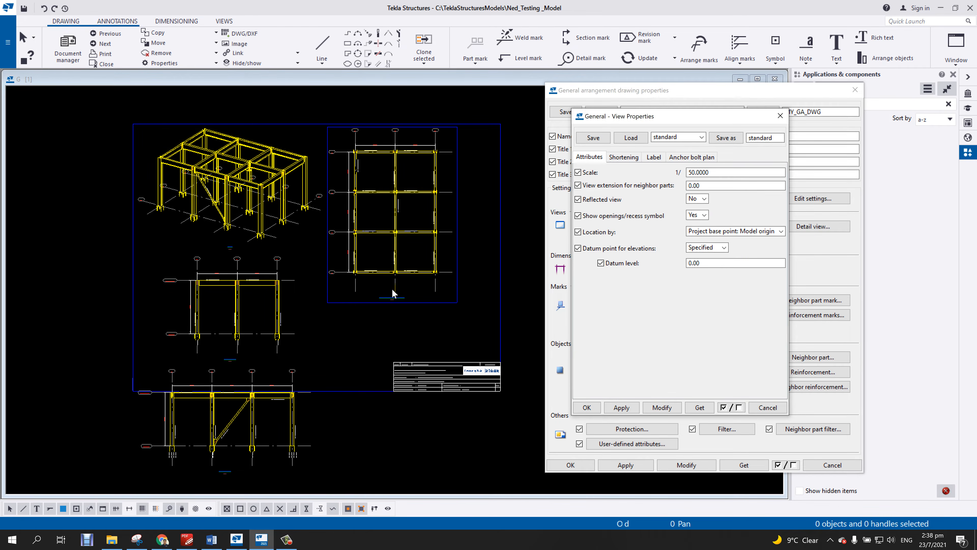
scroll(390, 297, up, 4)
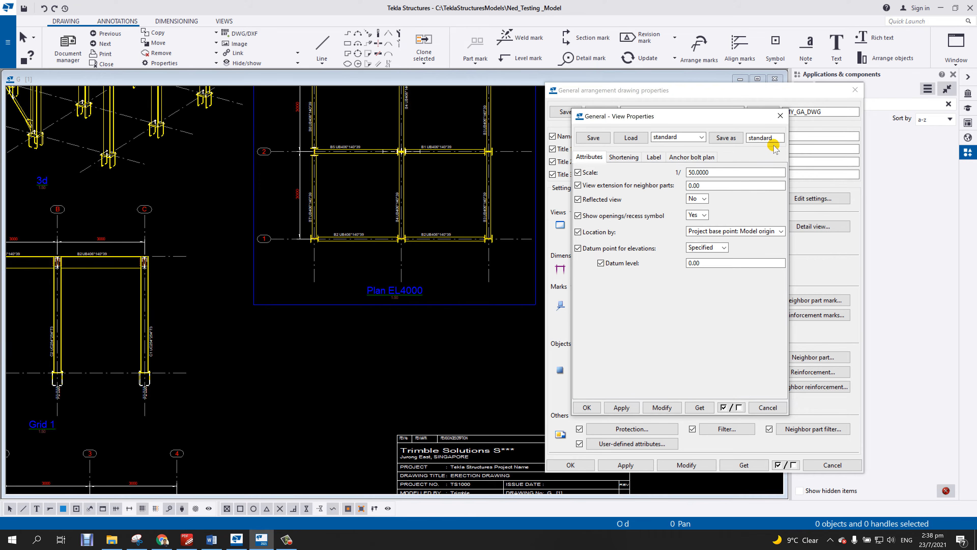
drag(721, 171, 555, 170)
text(75)
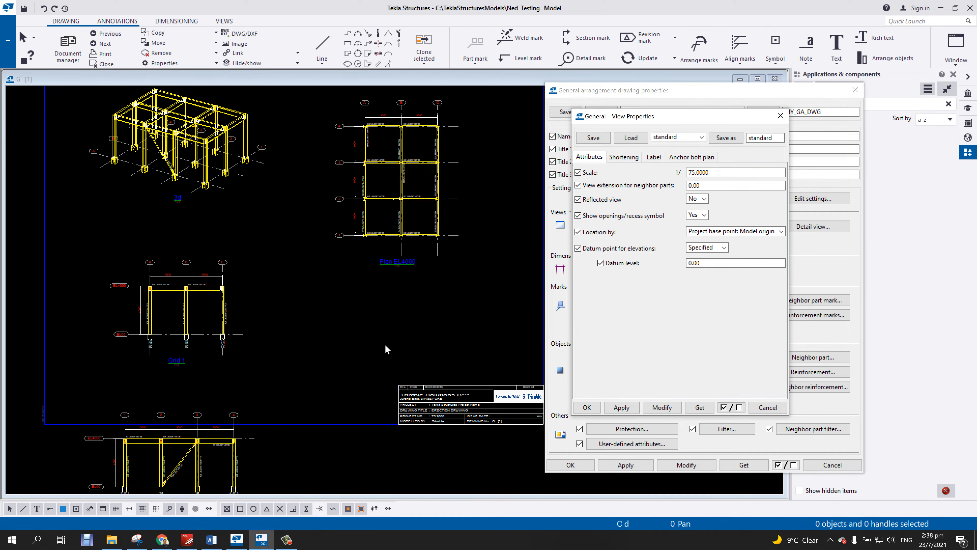
click(586, 406)
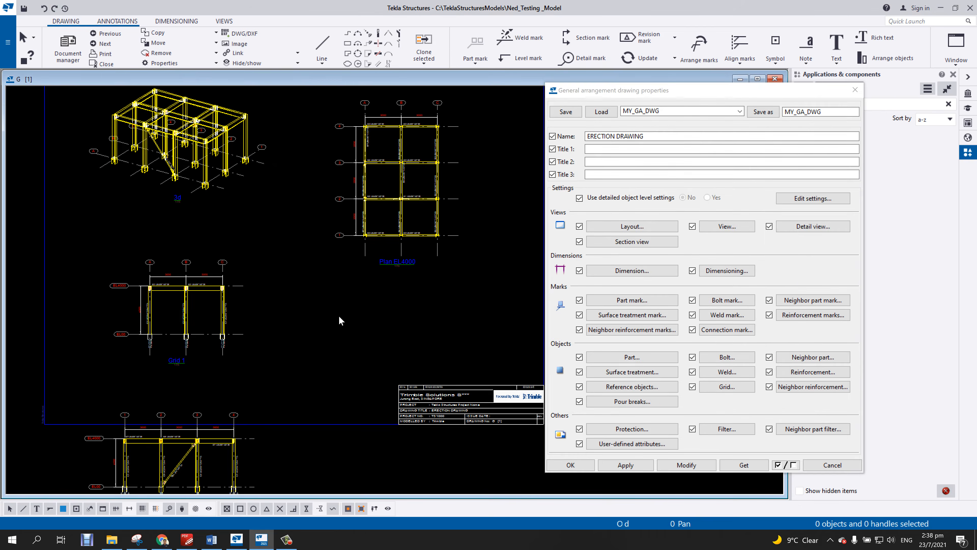
right_click(339, 316)
click(373, 352)
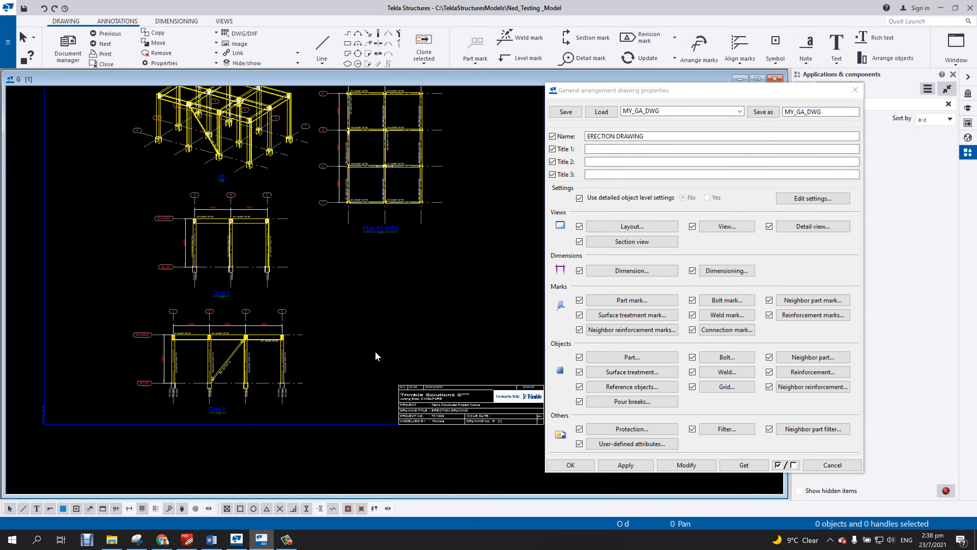
Delete the B9 L100*100*10 part mark from the diagonal brace in the 3d view.
scroll(376, 262, up, 1)
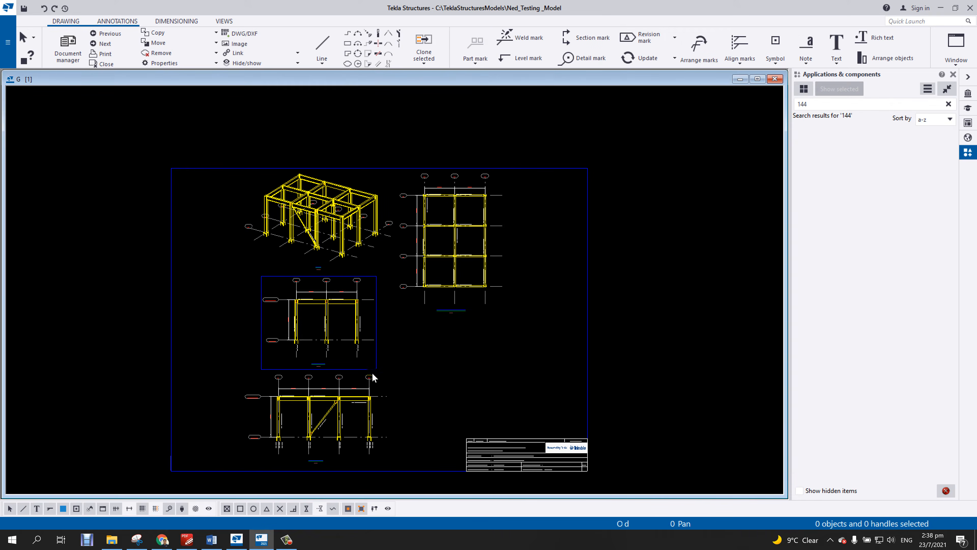
scroll(444, 337, up, 3)
scroll(332, 266, up, 3)
scroll(418, 327, down, 3)
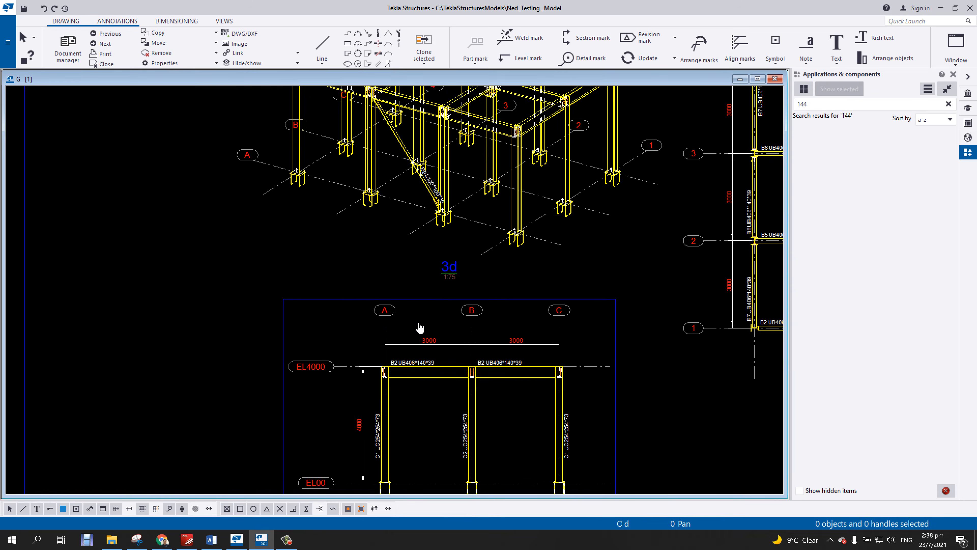
scroll(454, 225, up, 5)
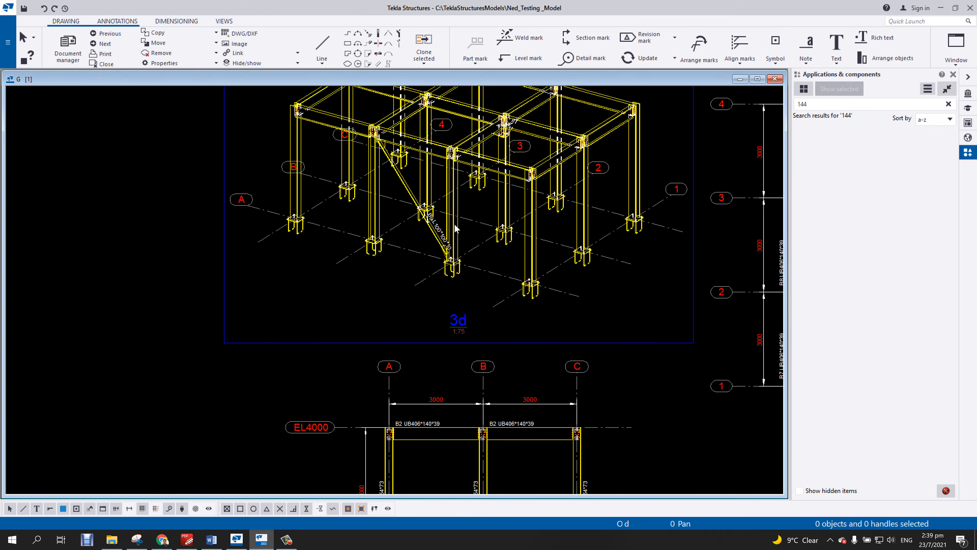
drag(461, 214, 376, 261)
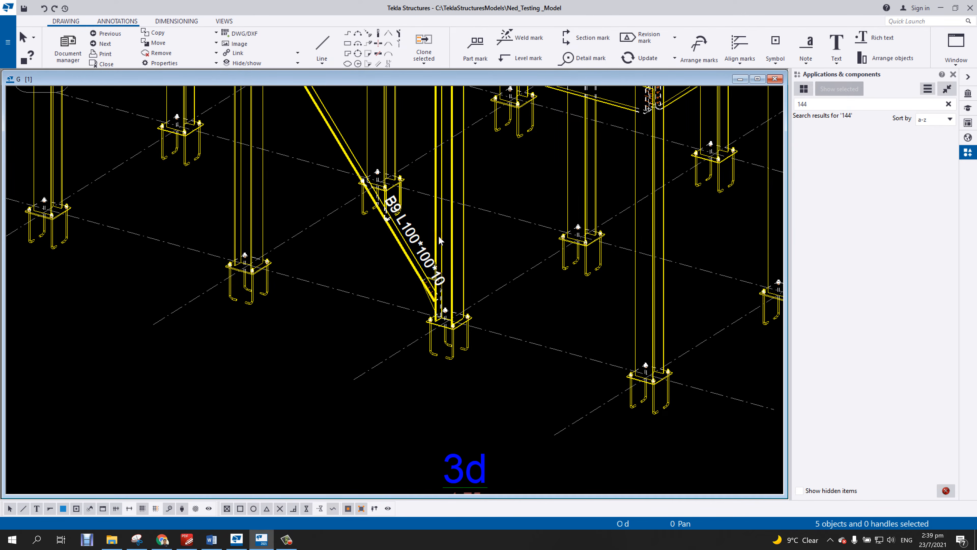
key(Escape)
scroll(448, 256, down, 6)
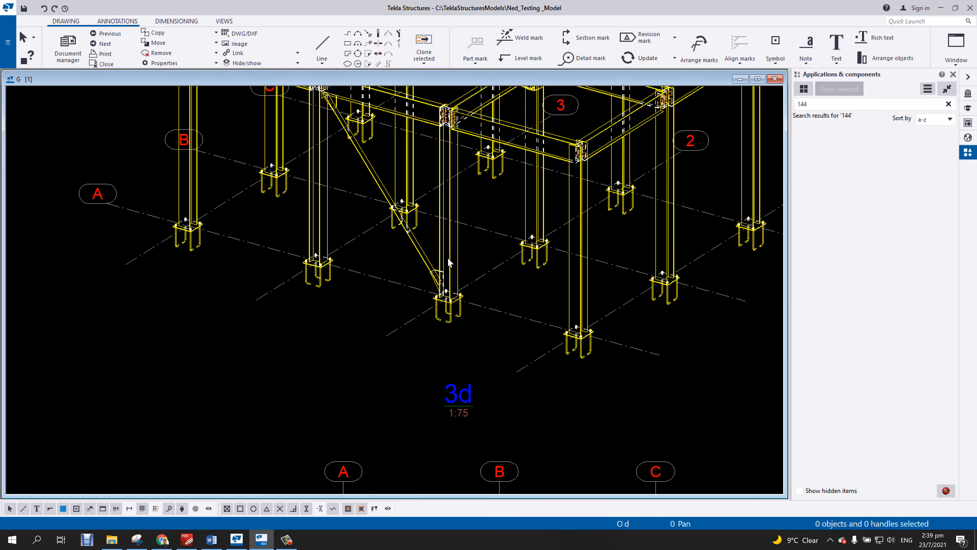
Select the 3d, Grid 1 and Grid A views together and move them closer to the sheet's left border.
middle_drag(370, 195, 361, 186)
scroll(448, 333, down, 4)
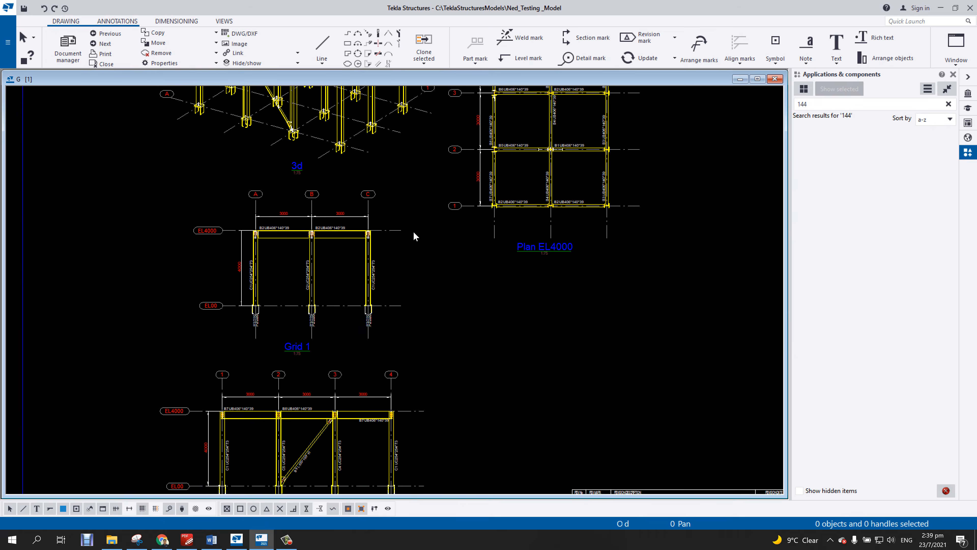
drag(257, 210, 197, 326)
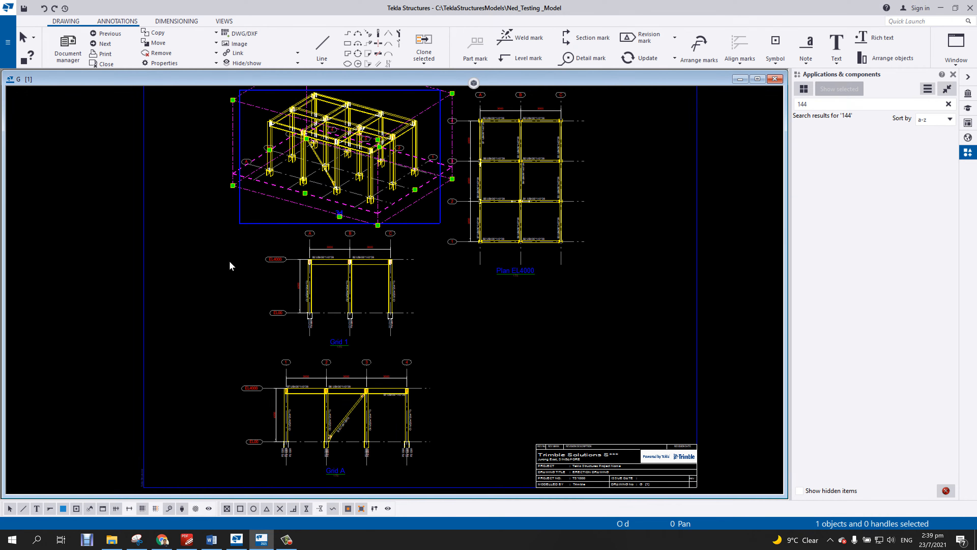
ctrl+click(261, 288)
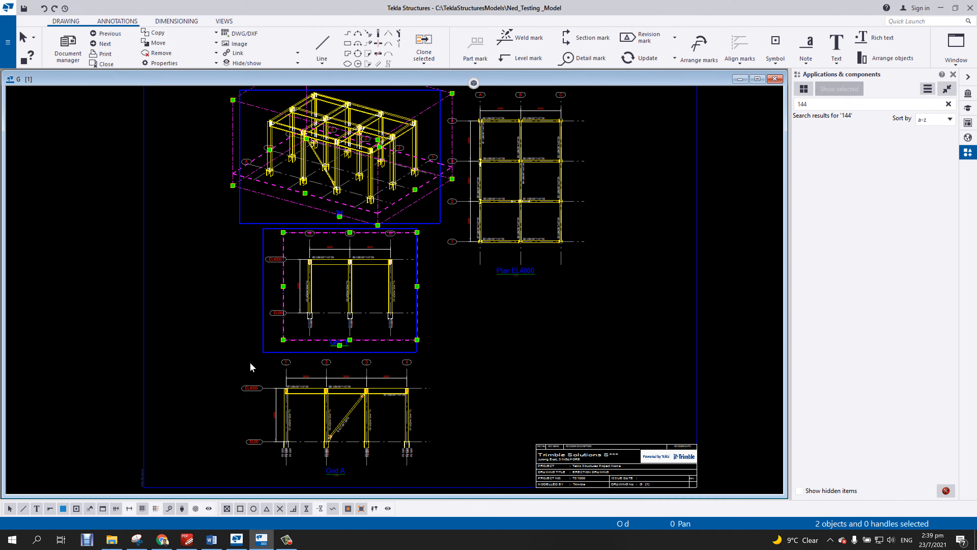
ctrl+click(252, 357)
drag(252, 358, 196, 357)
Move the Plan EL4000 view leftward on the sheet, closer to the 3d view, and deselect it.
click(474, 283)
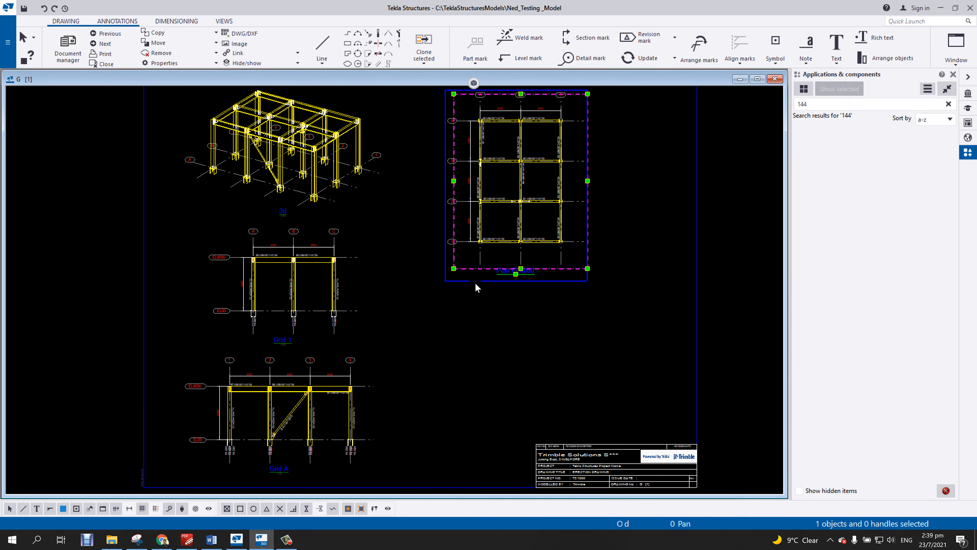
drag(453, 284, 437, 280)
click(425, 328)
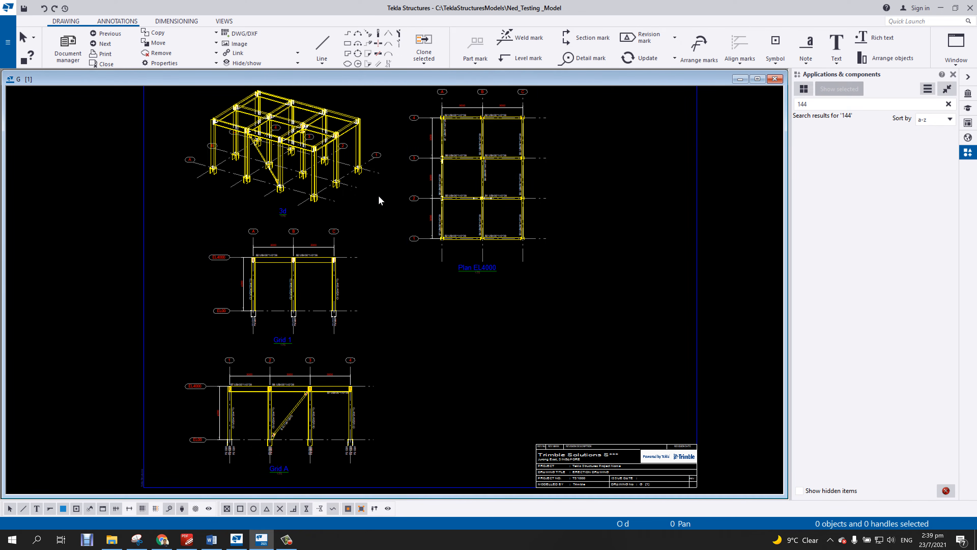
Examine the beam marks and grid dimensions of the Plan EL4000 view, switching the drawing display to black lines on a white background.
scroll(446, 202, up, 8)
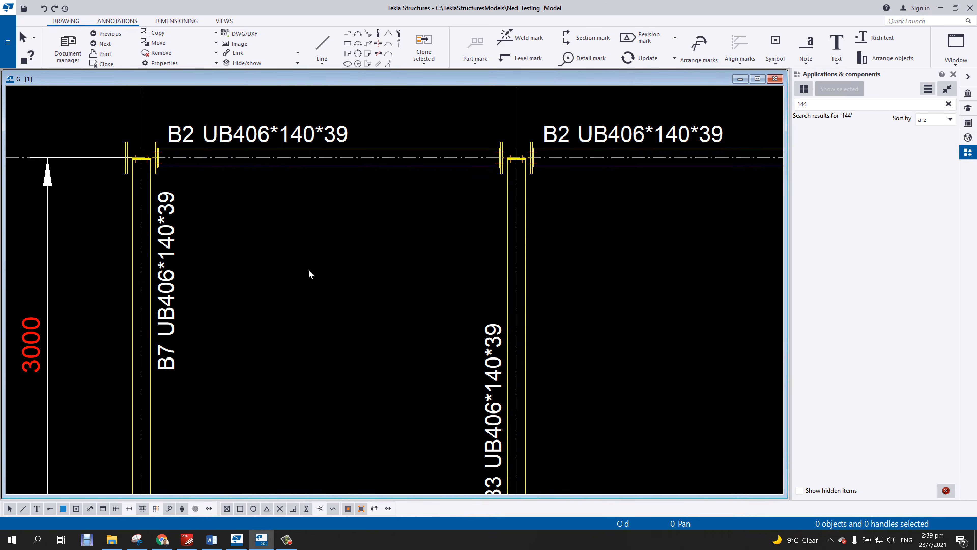
scroll(311, 274, down, 5)
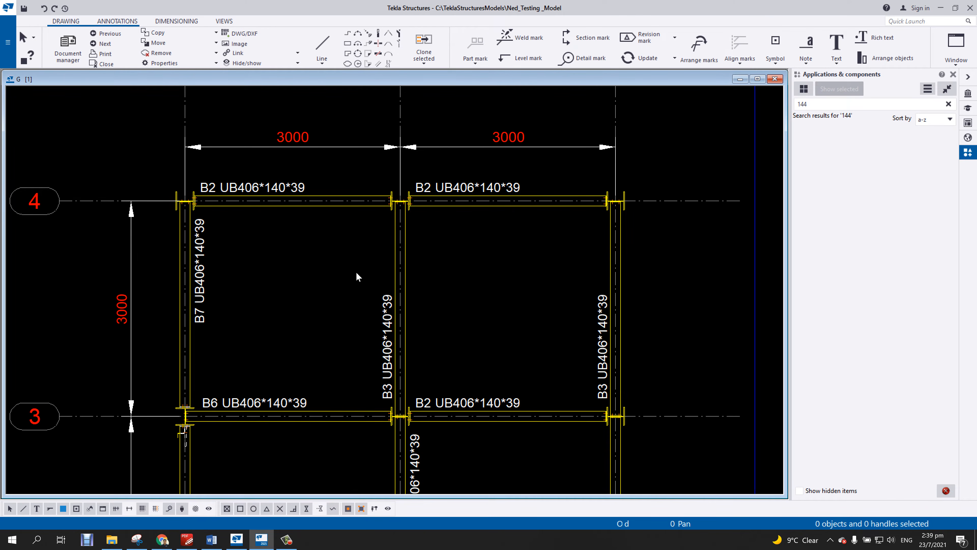
scroll(348, 285, down, 6)
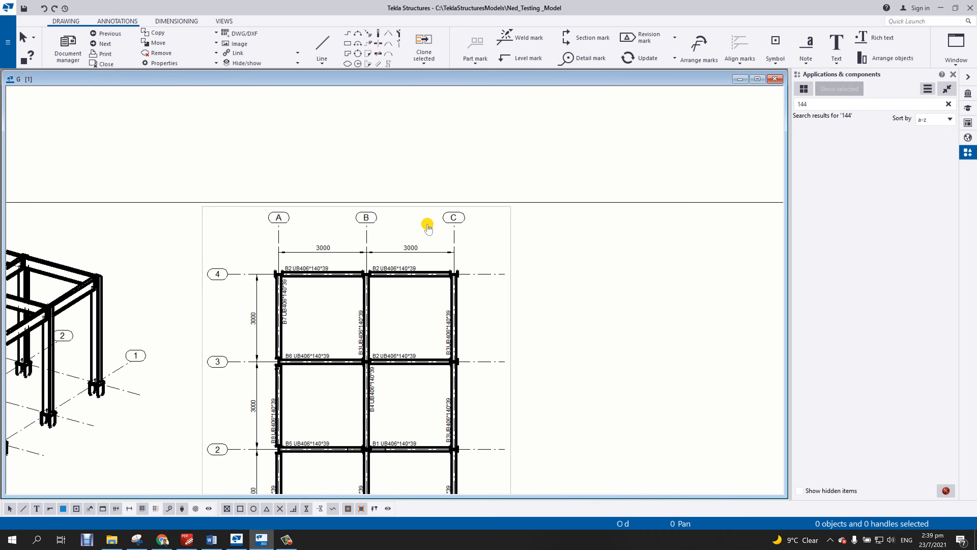
scroll(408, 262, down, 5)
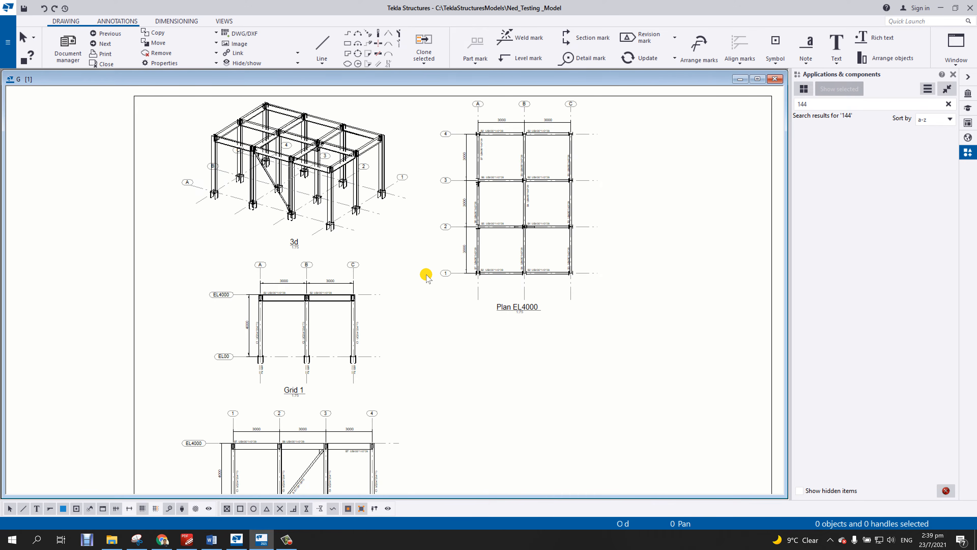
scroll(427, 276, up, 3)
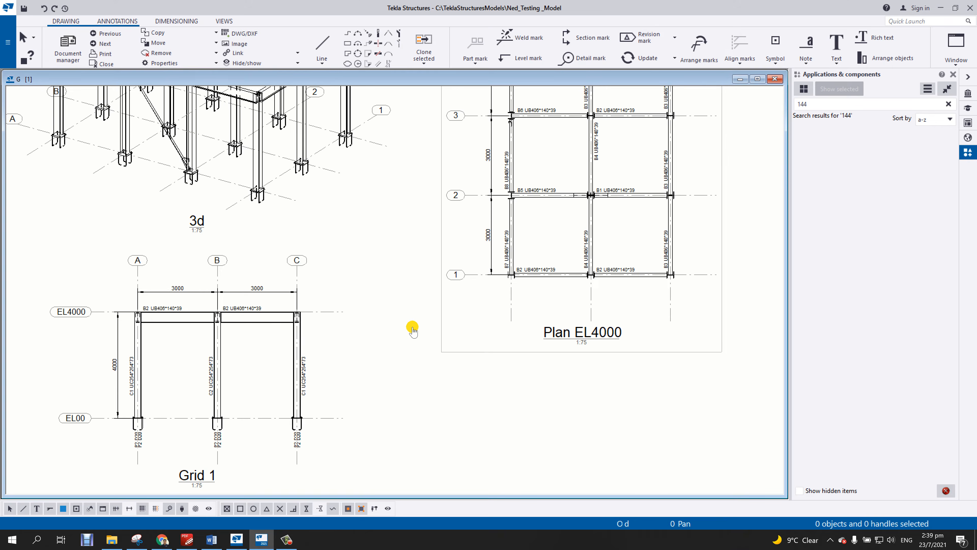
scroll(411, 308, up, 4)
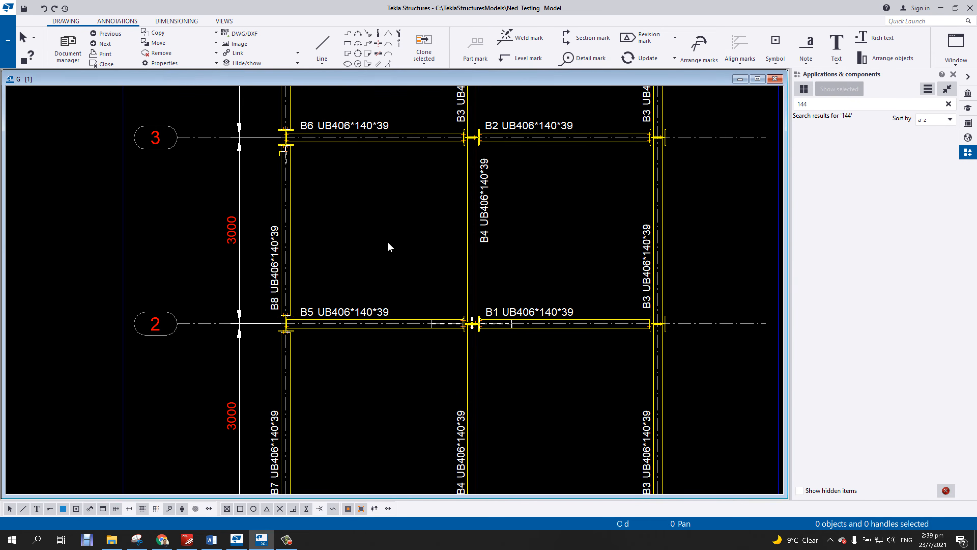
scroll(332, 339, down, 3)
scroll(334, 343, down, 2)
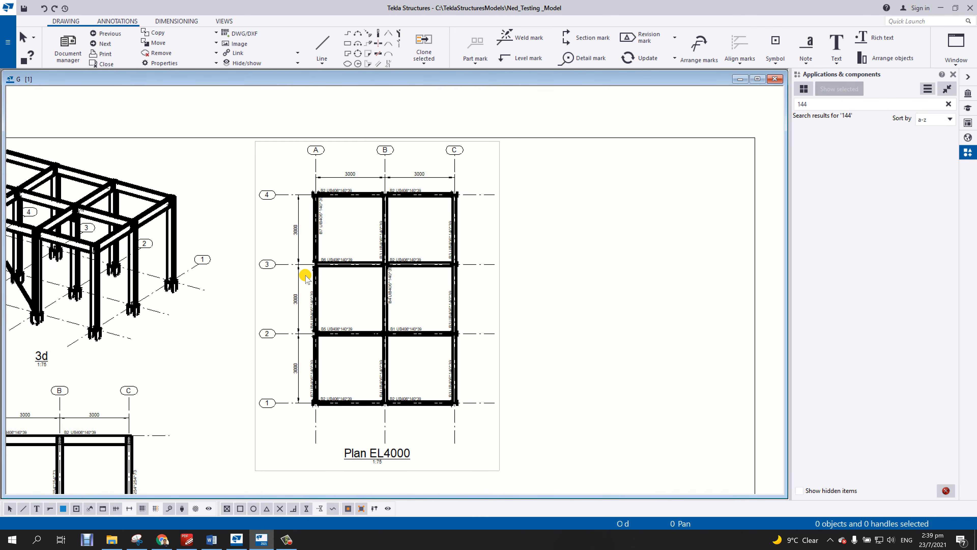
Move the vertical grid dimension line in Plan EL4000 farther out from grid A and check the beam connection at grid 3.
click(288, 292)
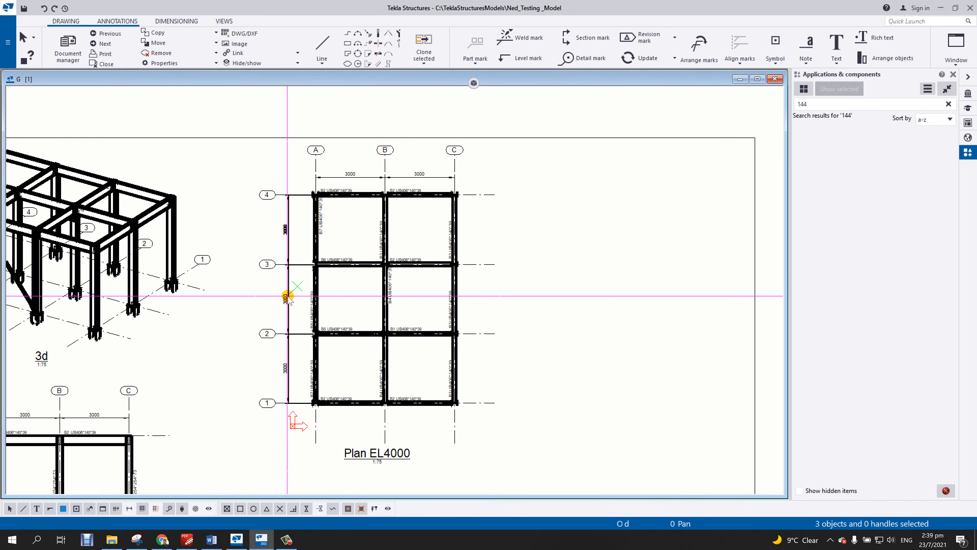
scroll(287, 292, up, 4)
scroll(303, 264, up, 6)
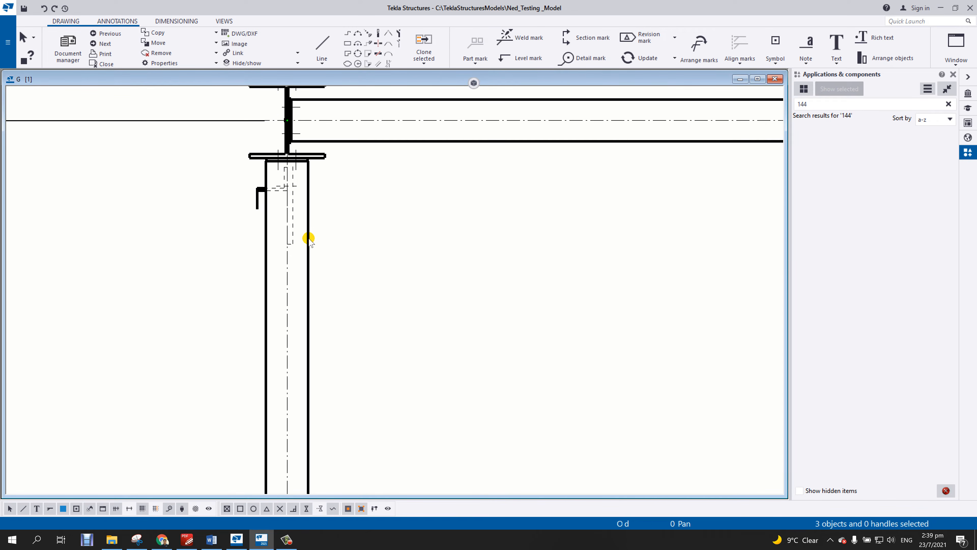
scroll(265, 196, up, 2)
scroll(407, 244, down, 6)
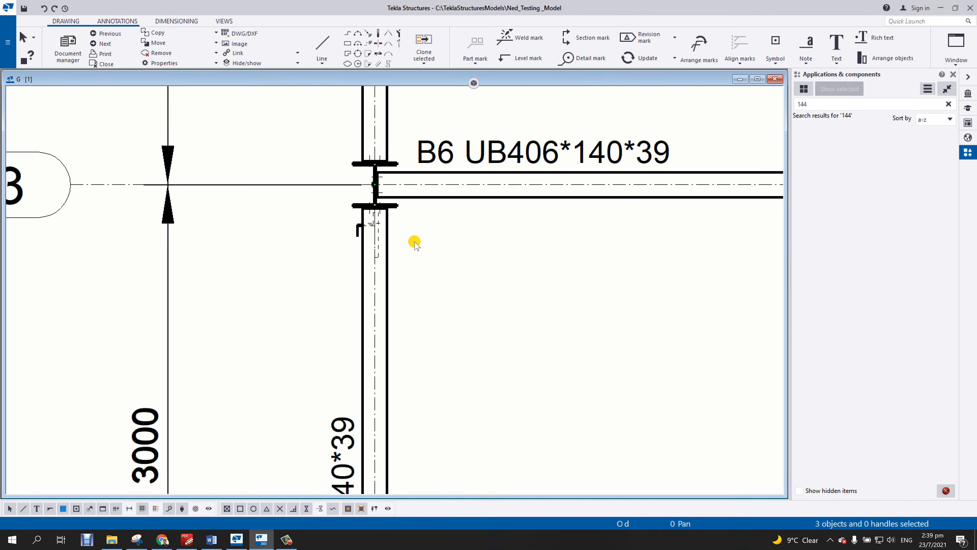
scroll(424, 251, down, 5)
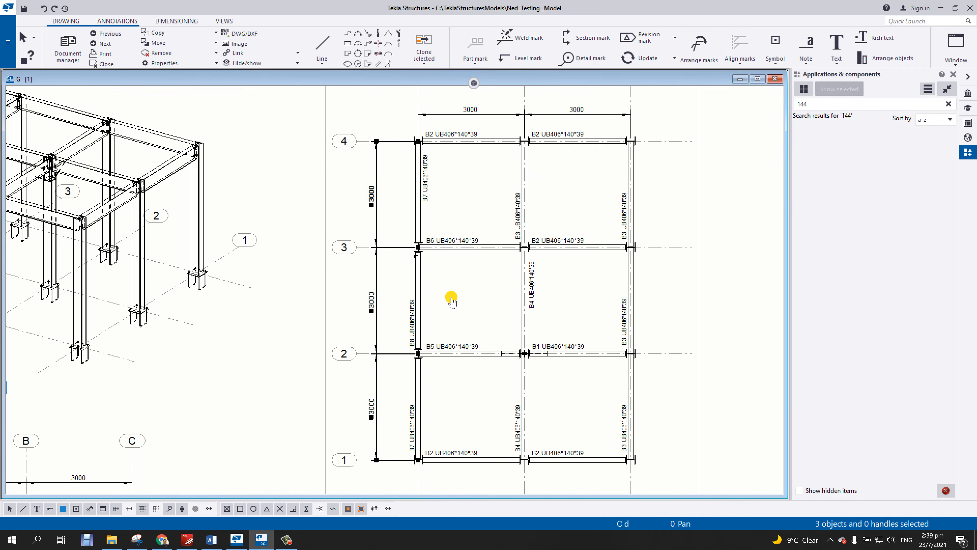
click(455, 335)
scroll(473, 292, down, 5)
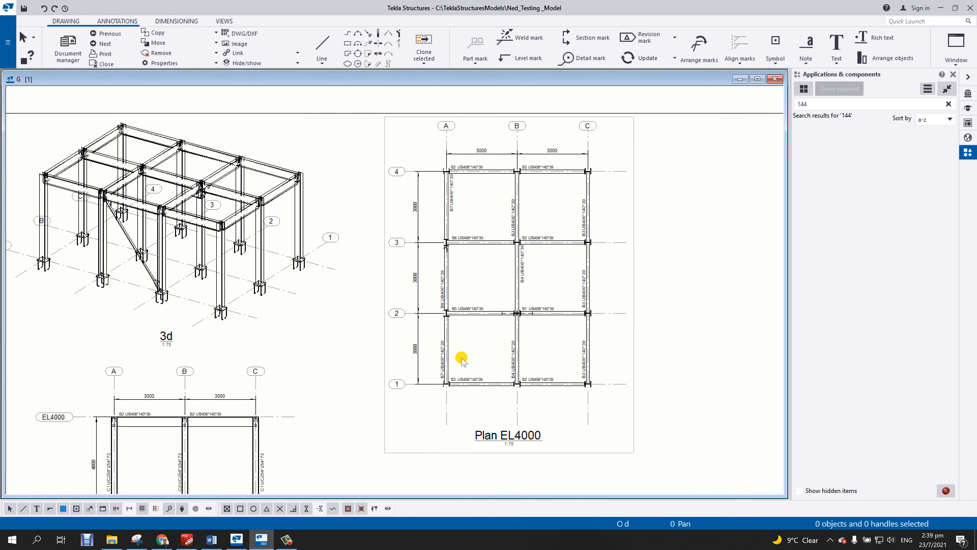
Delete all P2 D20 anchor rod marks below the column bases in the Grid A view.
middle_drag(382, 358, 377, 263)
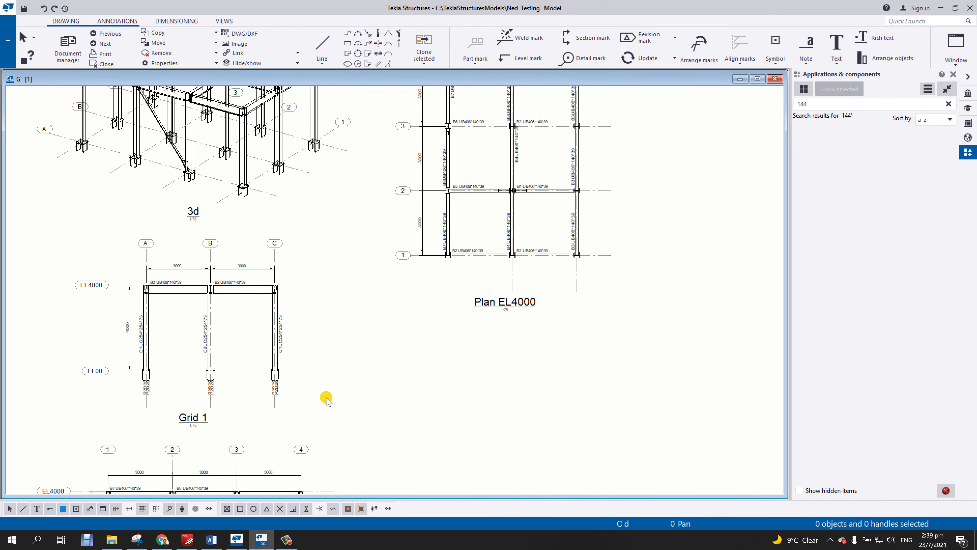
middle_drag(327, 397, 359, 271)
scroll(203, 416, up, 6)
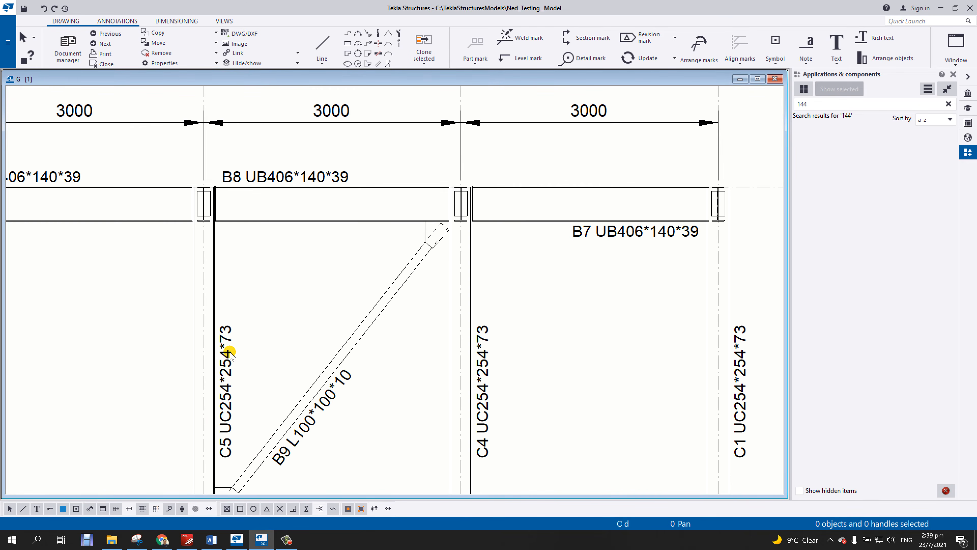
scroll(224, 369, down, 5)
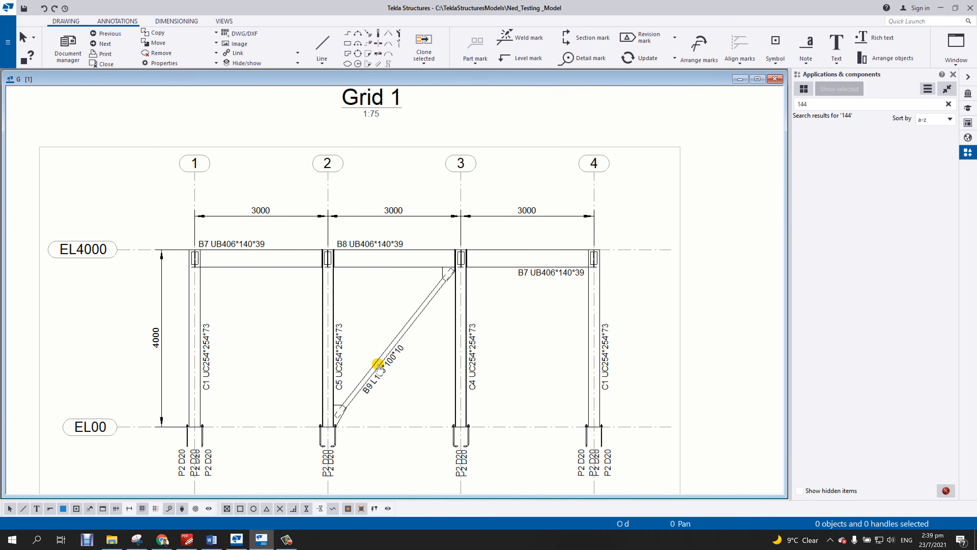
middle_drag(451, 383, 431, 303)
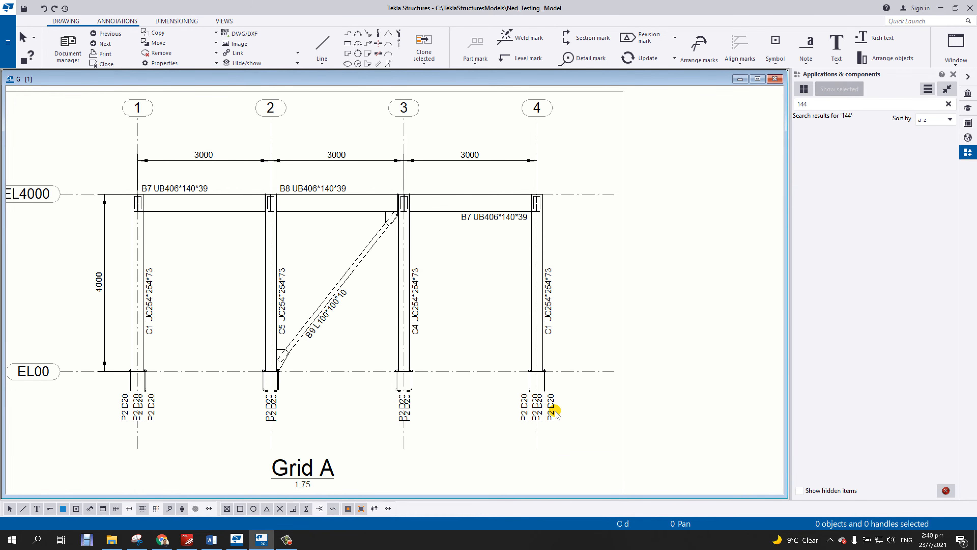
middle_drag(380, 321, 401, 323)
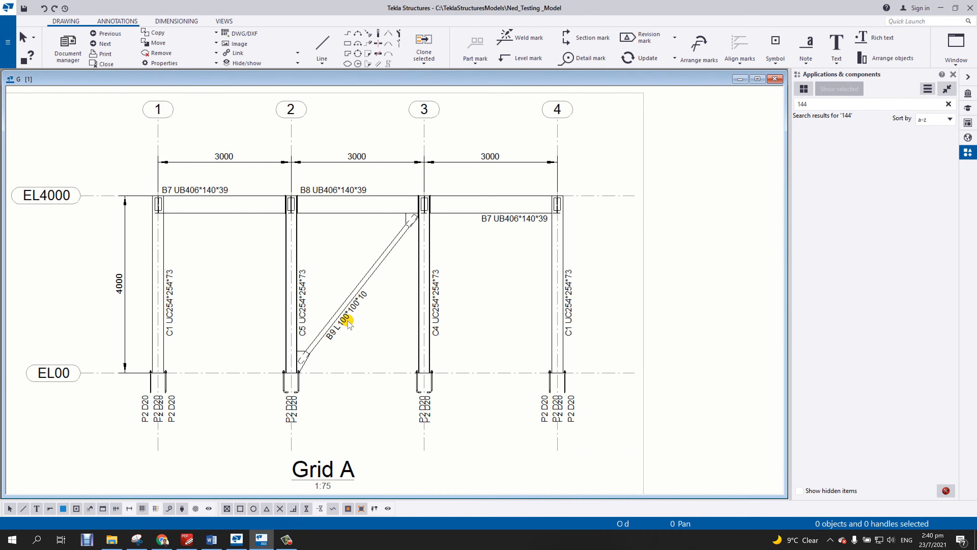
middle_drag(153, 299, 238, 302)
scroll(227, 411, up, 5)
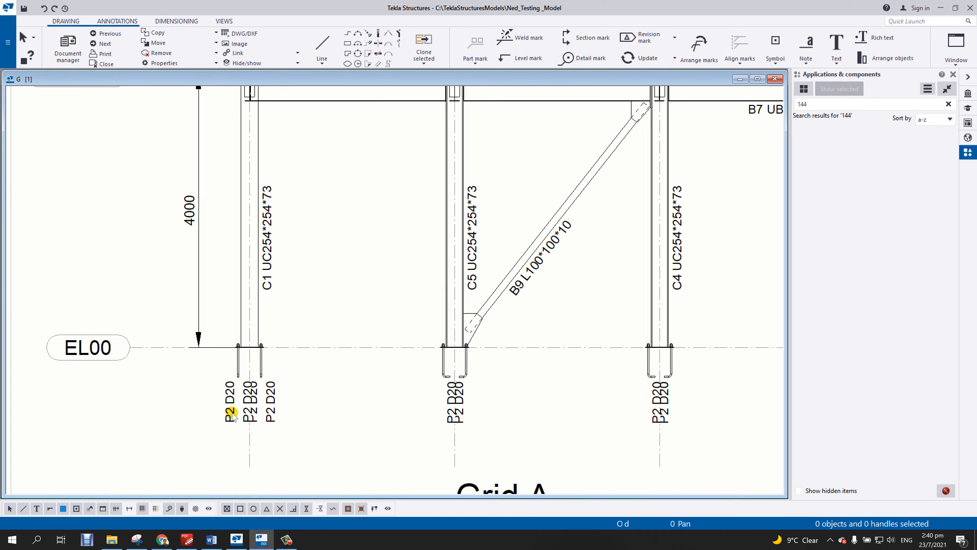
scroll(224, 385, down, 2)
scroll(220, 392, down, 3)
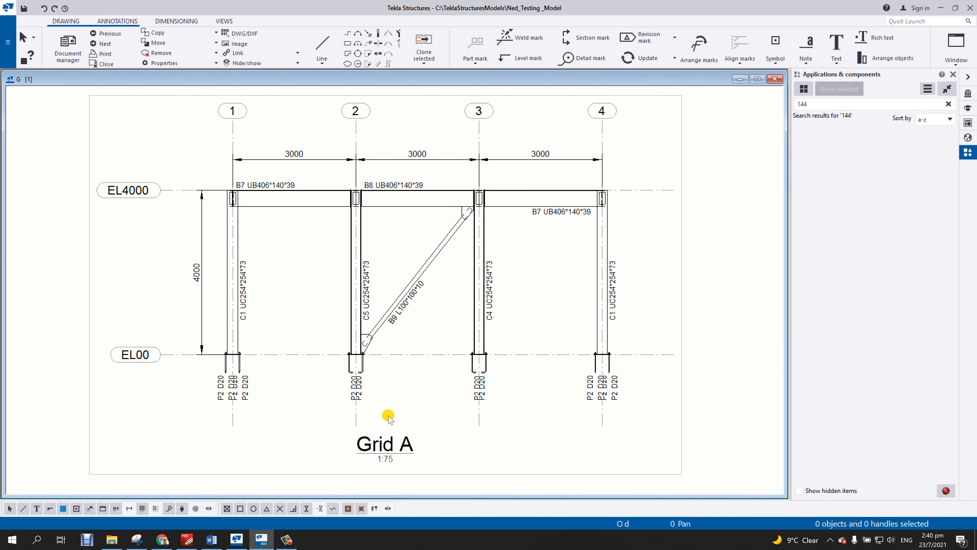
drag(639, 380, 160, 404)
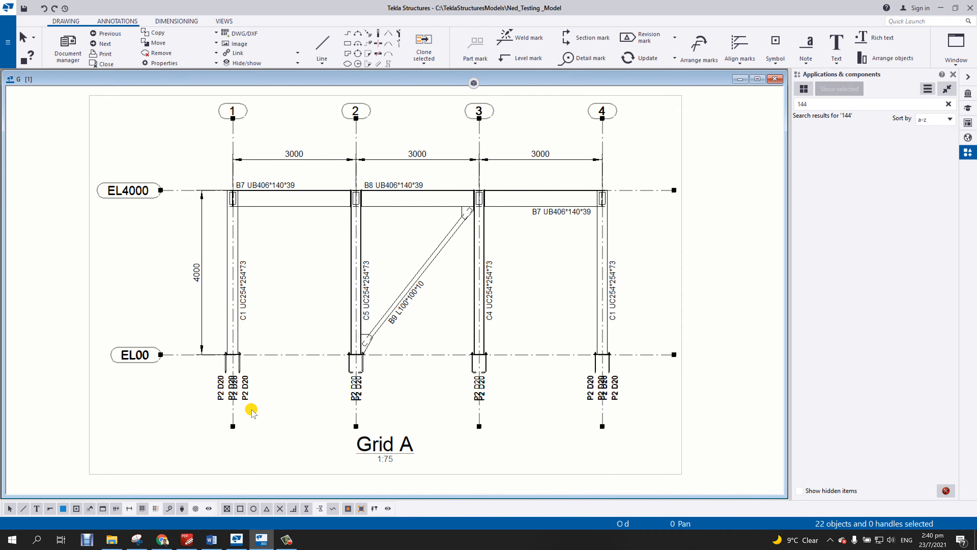
key(Delete)
Examine the beam marks in the Grid A view, the overall sheet layout and the structure in the 3d view.
scroll(378, 393, down, 2)
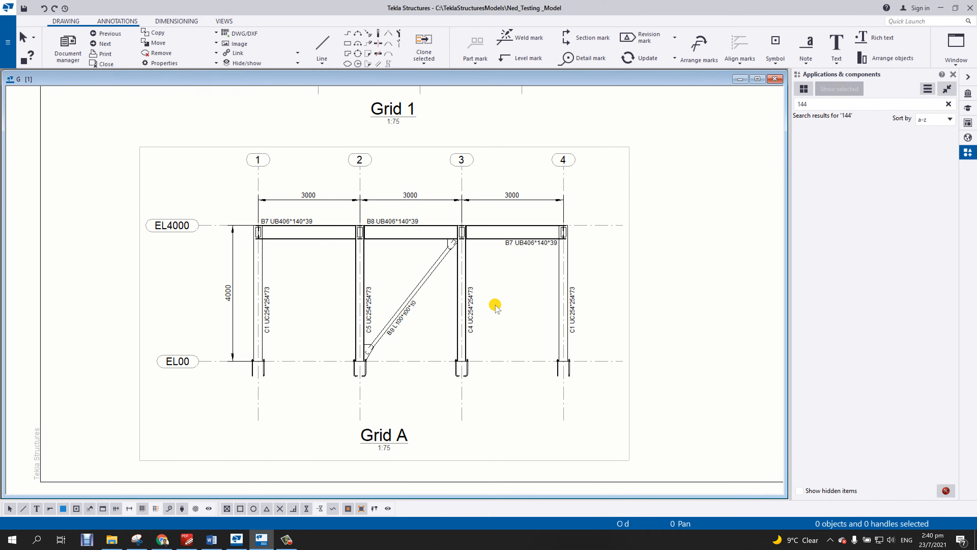
scroll(349, 246, up, 5)
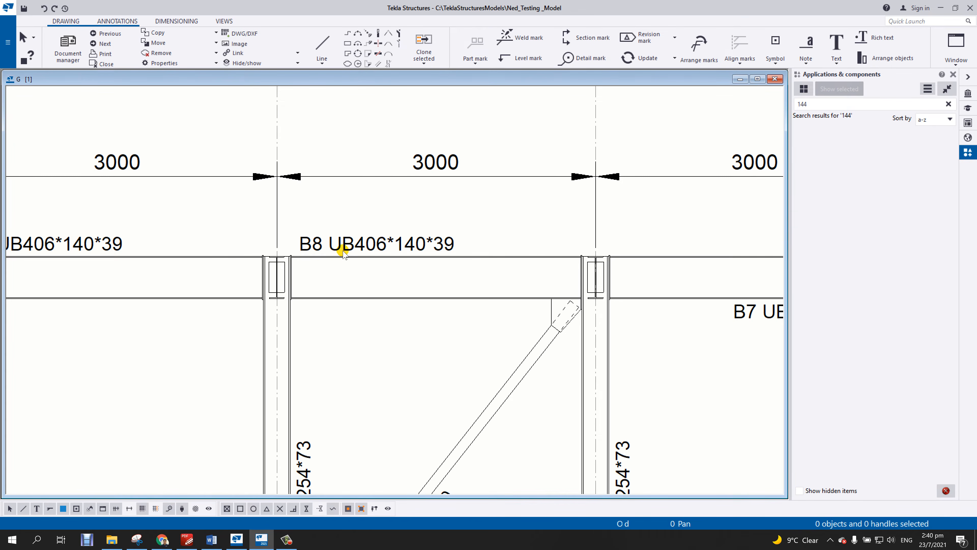
scroll(344, 253, down, 2)
scroll(460, 345, down, 4)
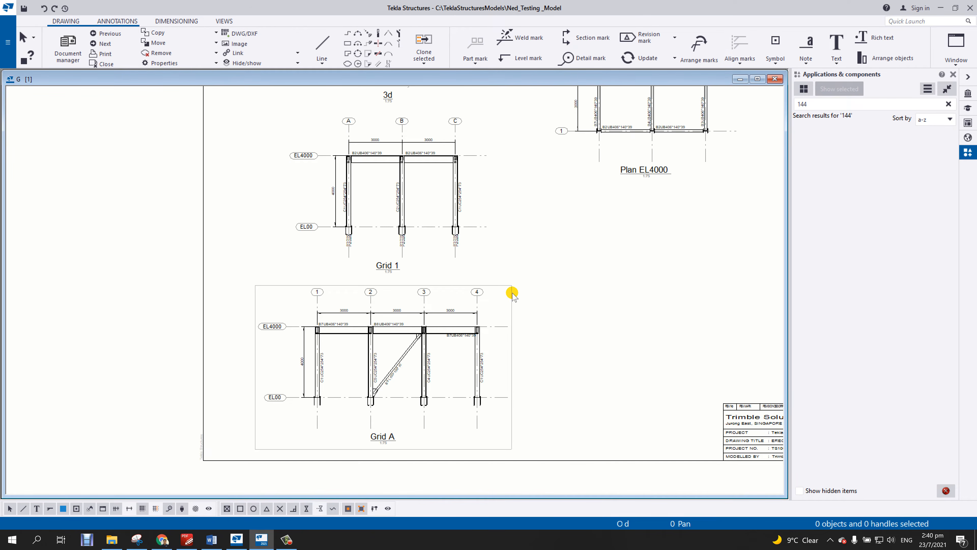
scroll(435, 324, down, 2)
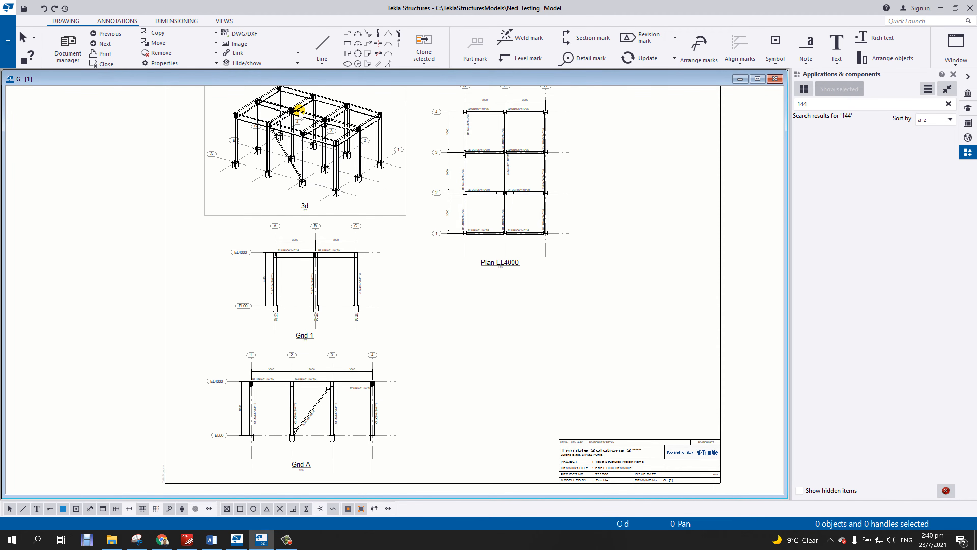
scroll(325, 111, up, 5)
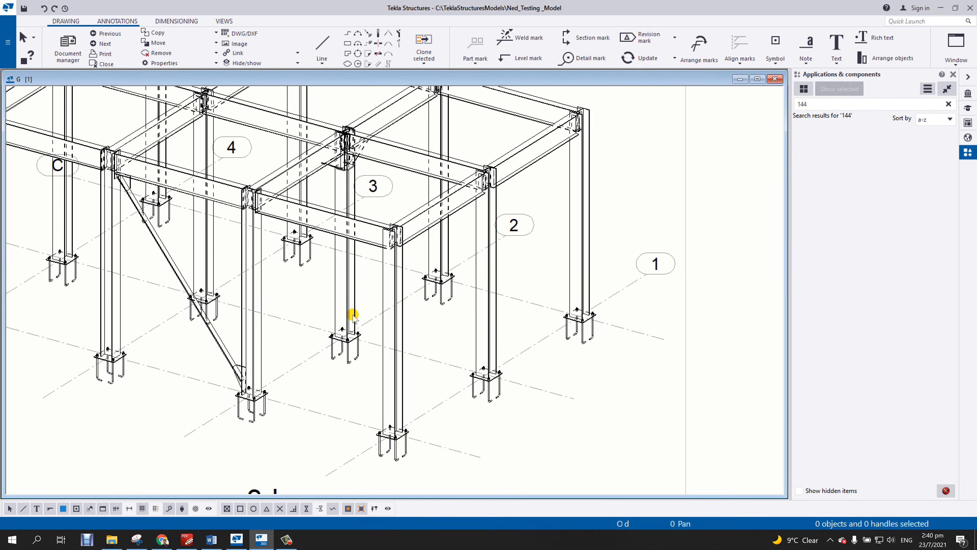
Move the B1 UB406*140*39 mark in Plan EL4000 along its beam, farther from the connection at grids B and 2.
scroll(186, 345, down, 5)
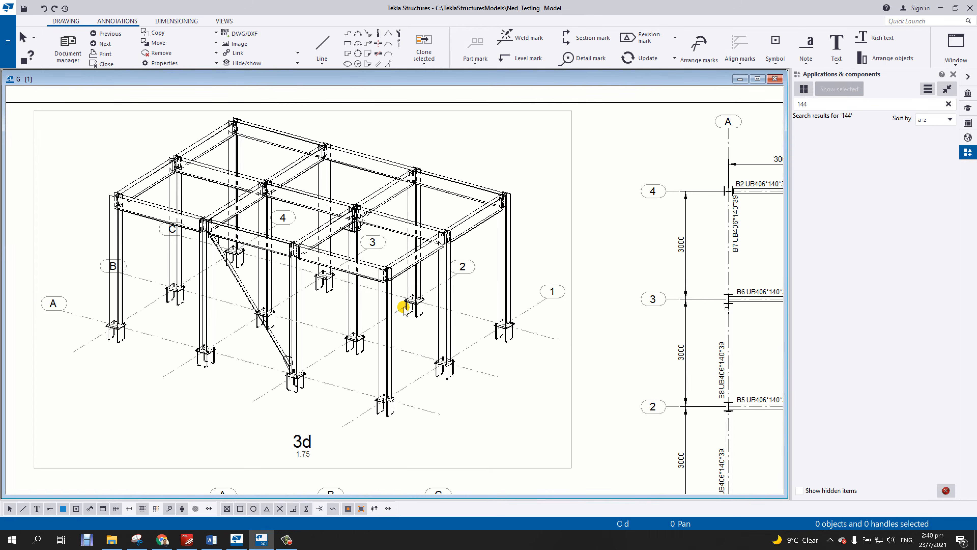
middle_drag(556, 313, 100, 188)
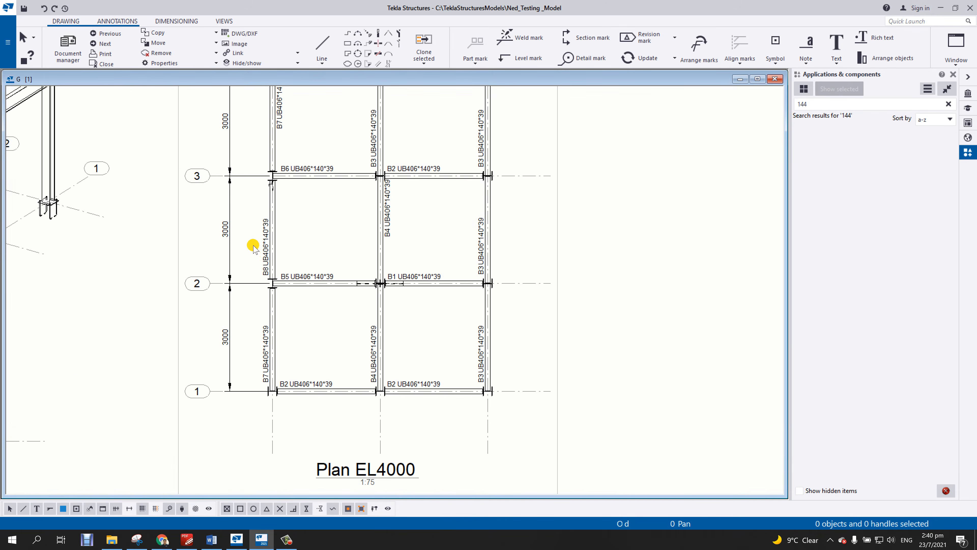
scroll(360, 277, up, 4)
scroll(400, 287, up, 2)
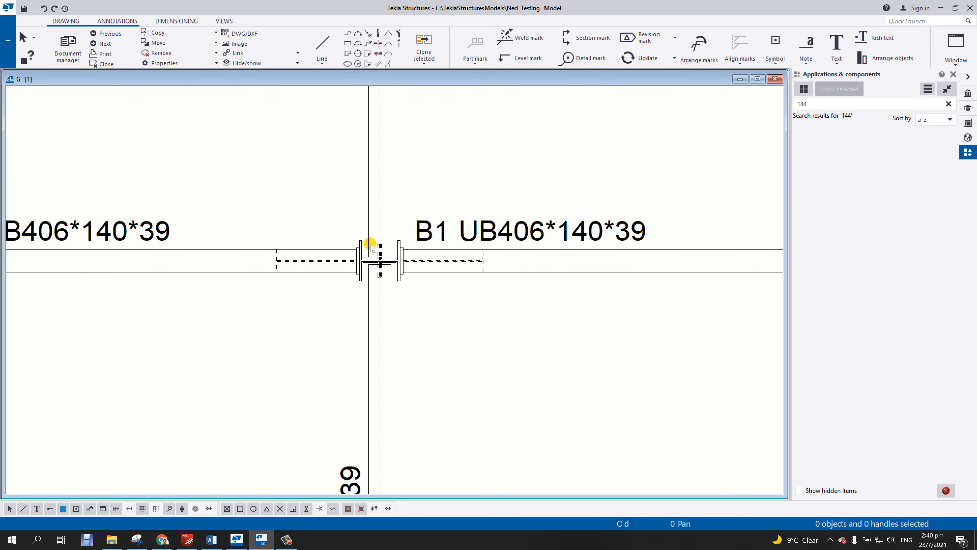
click(508, 231)
scroll(506, 235, down, 4)
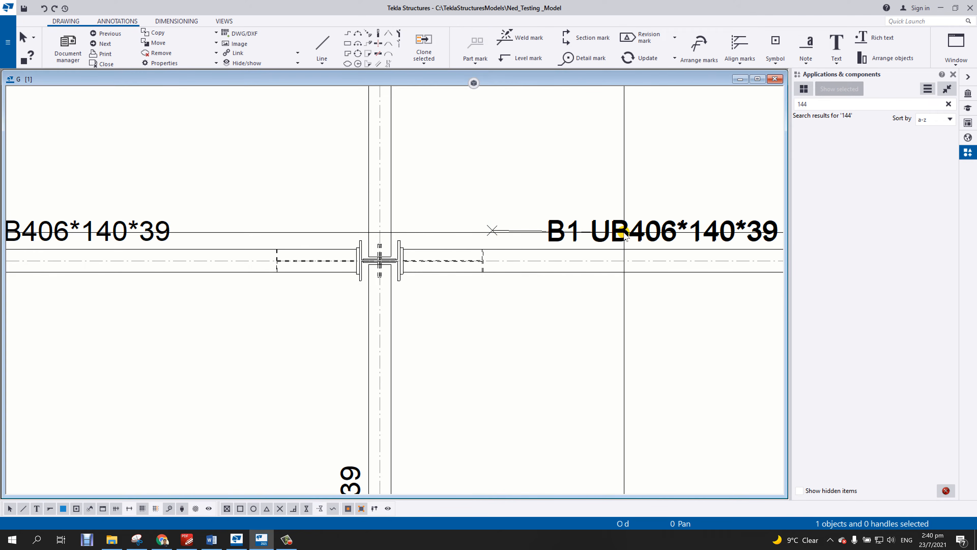
scroll(520, 271, up, 2)
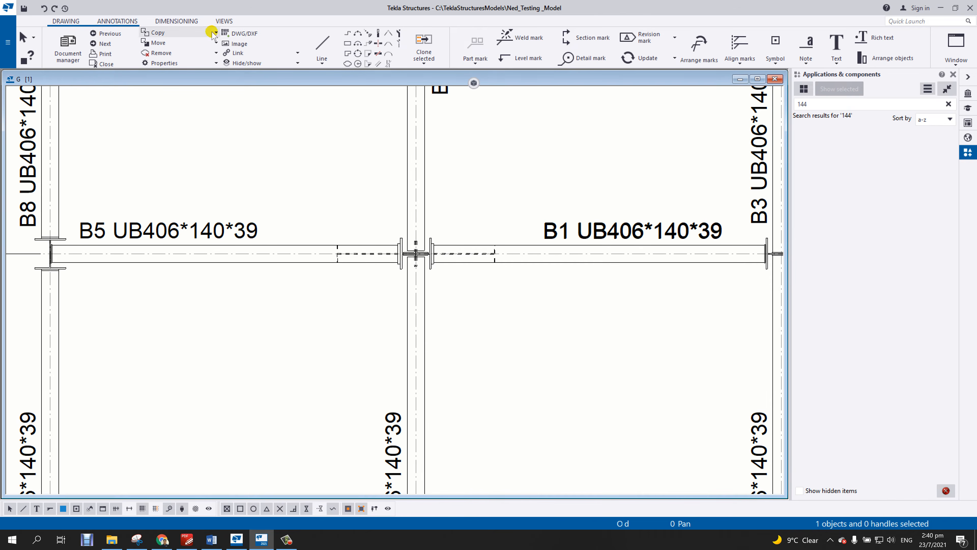
Create a circular detail view of the beam connection at grids B and 2 and position it beside Plan EL4000.
click(230, 21)
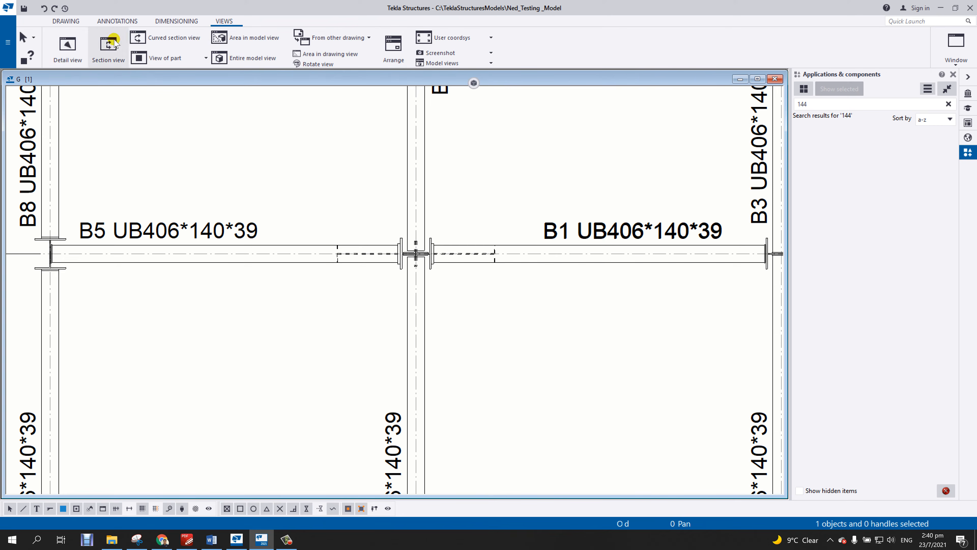
click(79, 60)
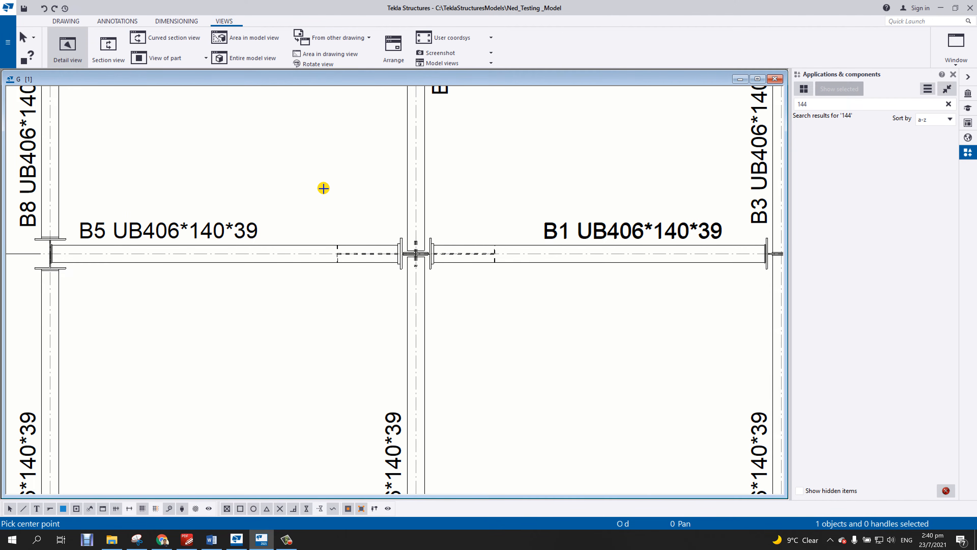
click(416, 253)
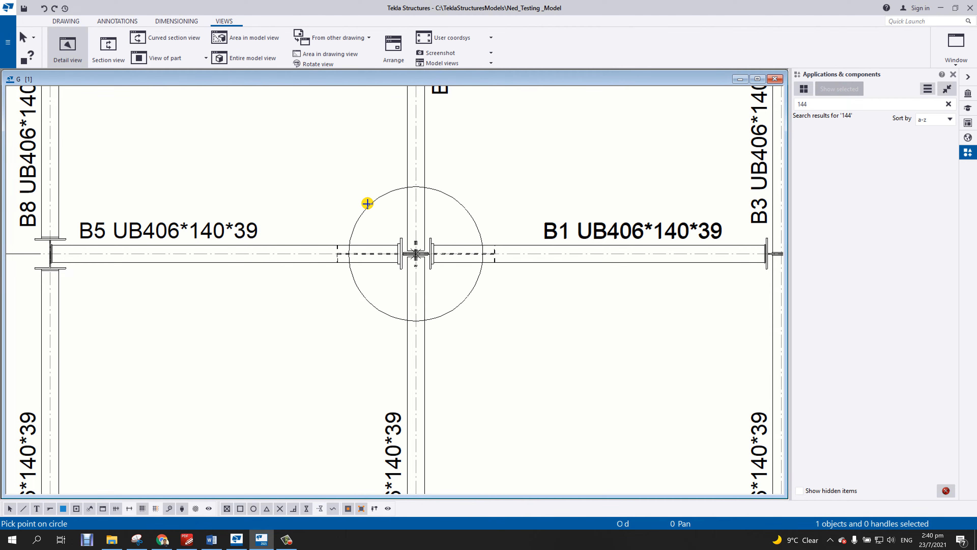
click(368, 200)
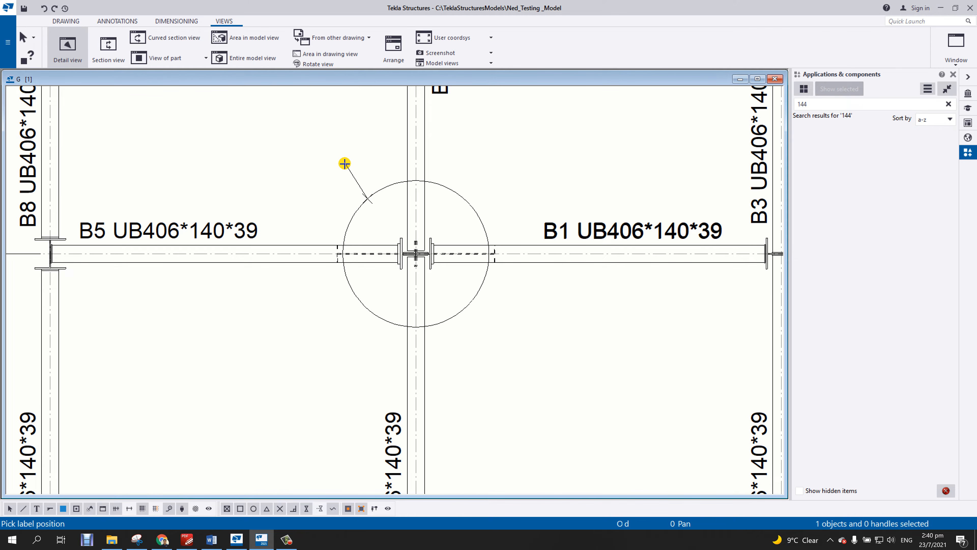
scroll(323, 208, down, 2)
scroll(323, 208, down, 3)
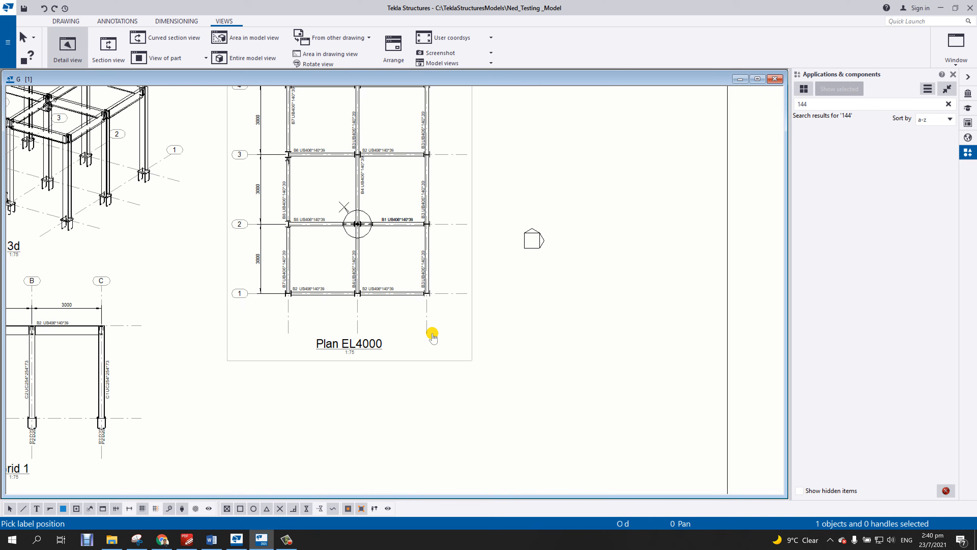
scroll(432, 332, down, 2)
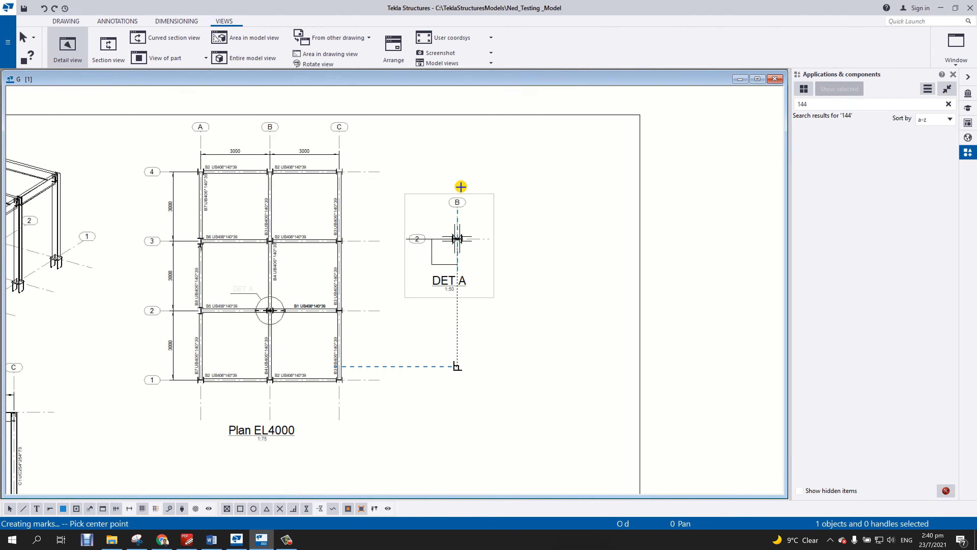
right_click(469, 174)
click(484, 182)
click(491, 199)
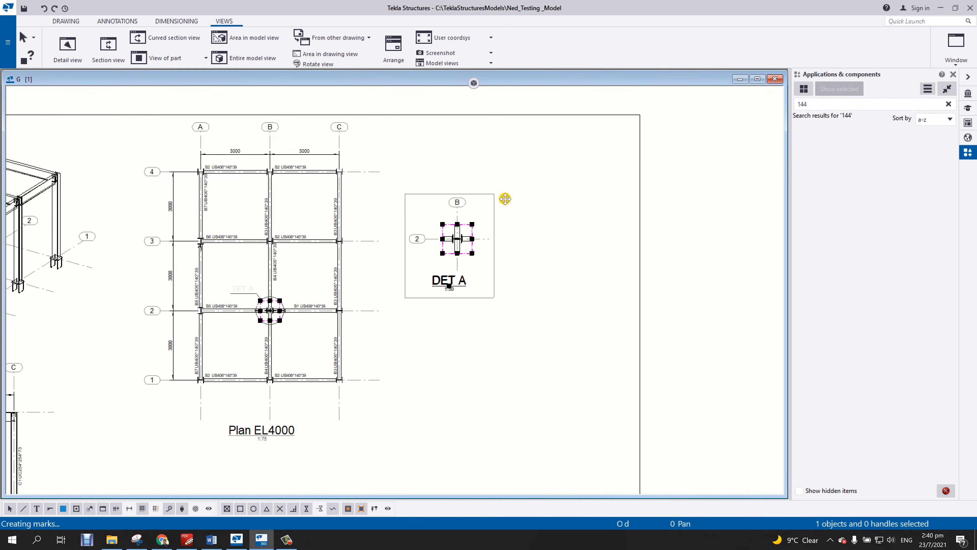
drag(566, 170, 546, 179)
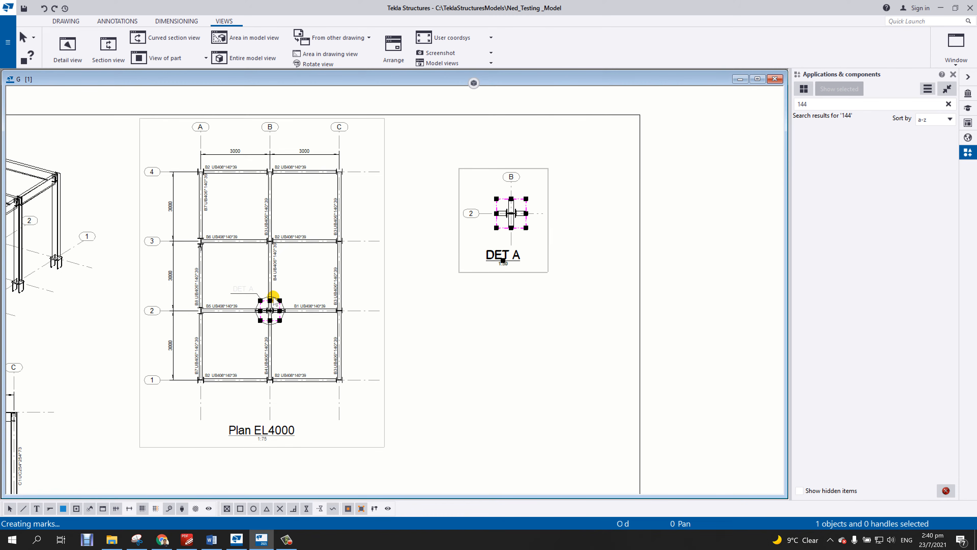
Change the detail boundary shape around the connection at grids B and 2 from Circle to Rectangle.
scroll(273, 298, up, 3)
scroll(273, 314, up, 5)
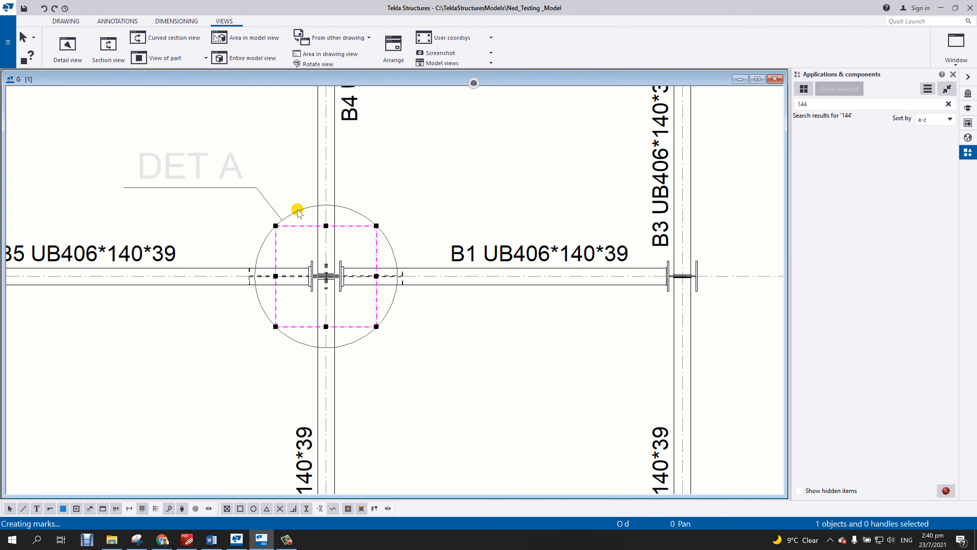
click(298, 212)
double_click(298, 209)
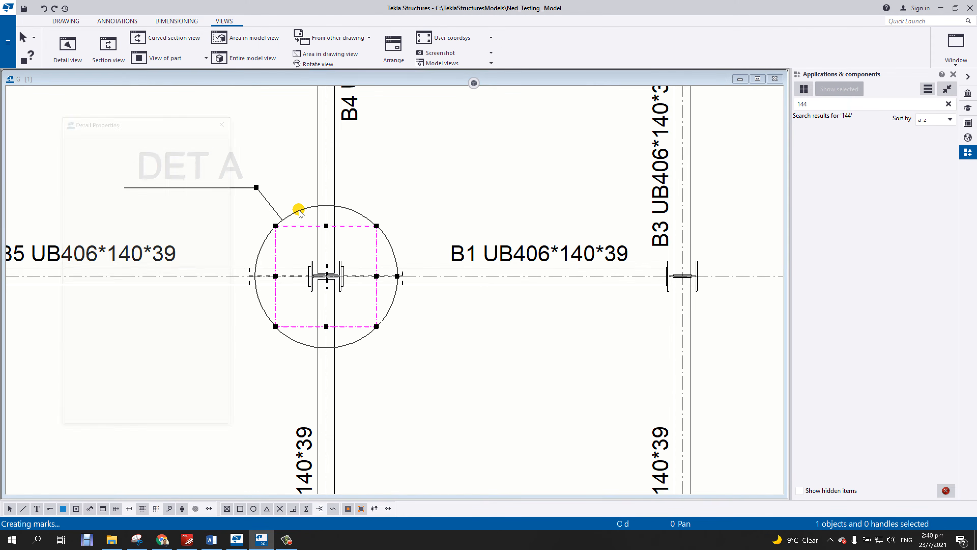
click(136, 177)
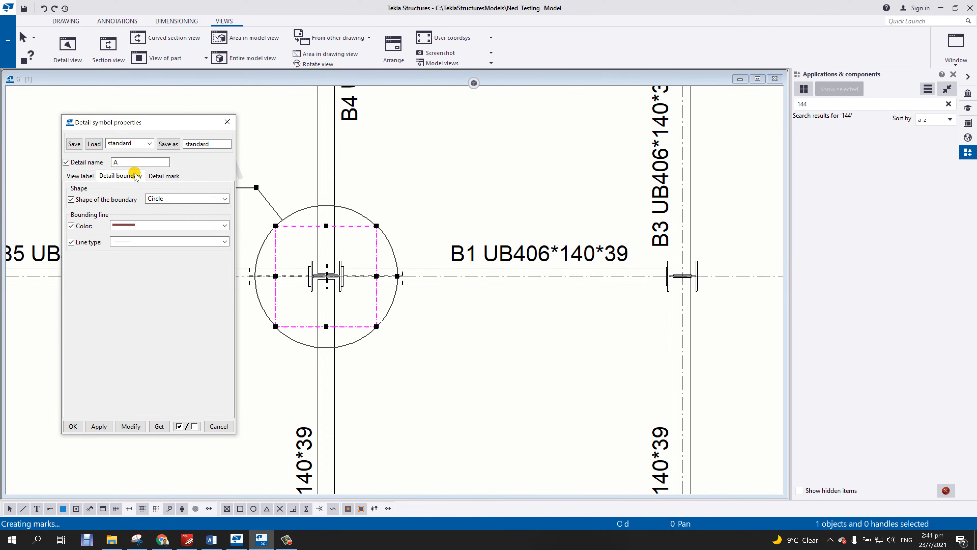
click(164, 198)
click(164, 215)
click(116, 426)
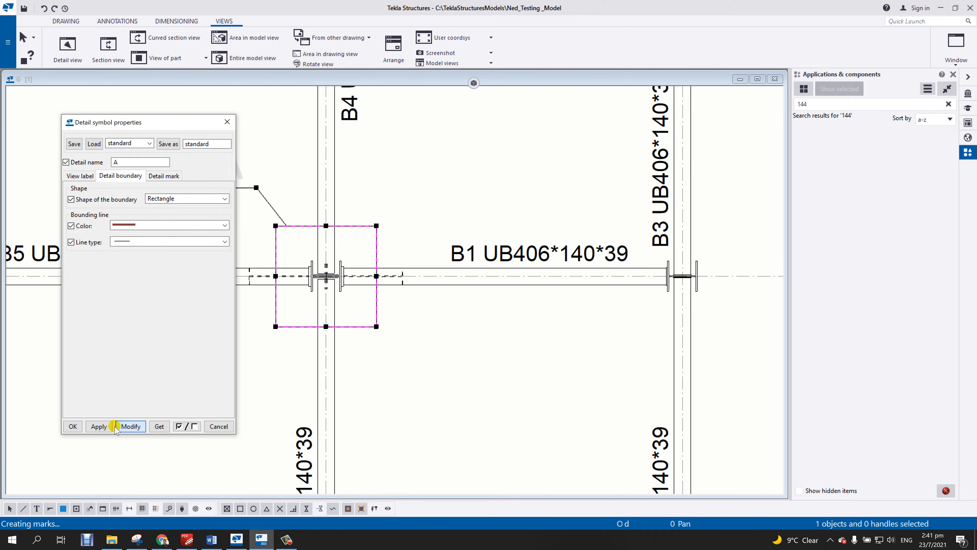
click(73, 426)
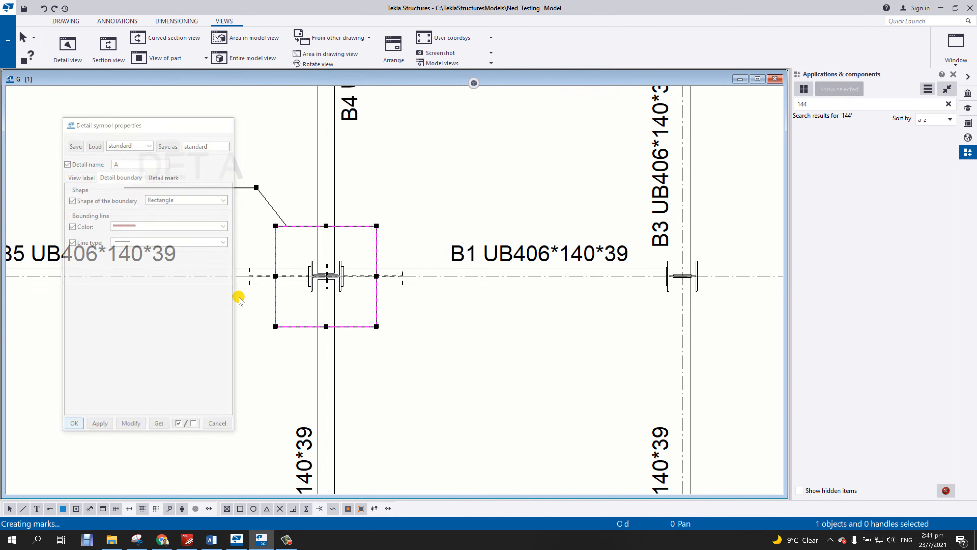
Resize the rectangular detail boundary to about 1510 by 610 mm, enclosing the hidden stiffener lines on both sides of the connection.
click(275, 276)
drag(254, 276, 242, 276)
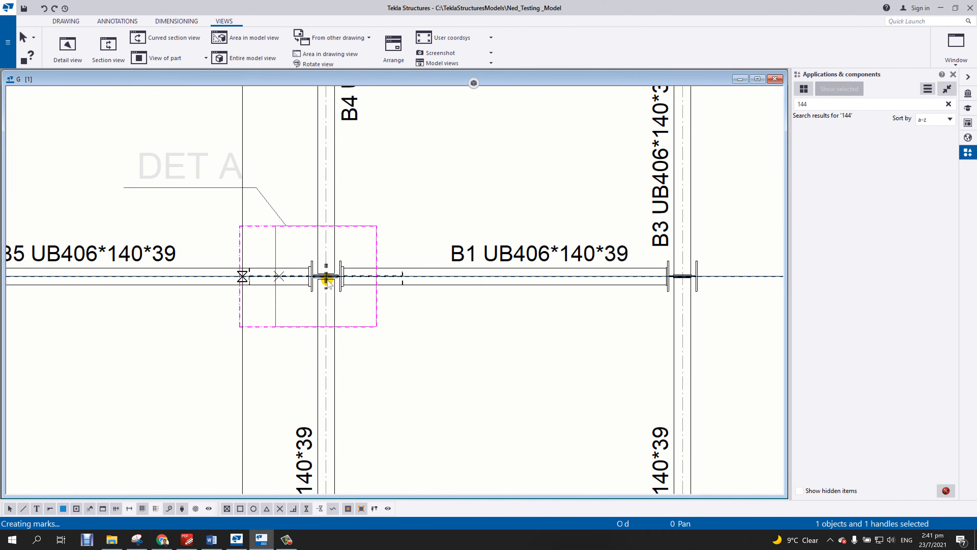
drag(377, 276, 408, 277)
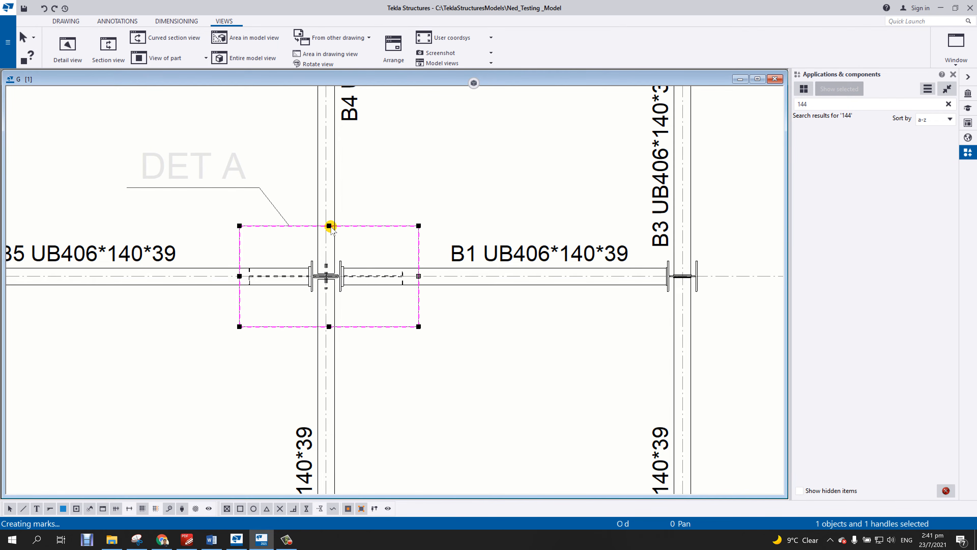
drag(330, 238, 326, 241)
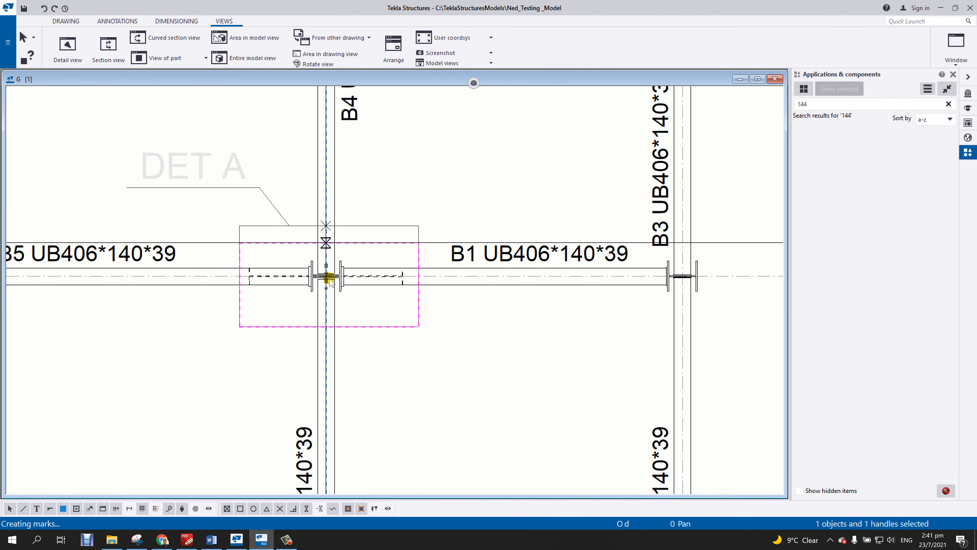
drag(328, 278, 329, 283)
drag(330, 329, 323, 312)
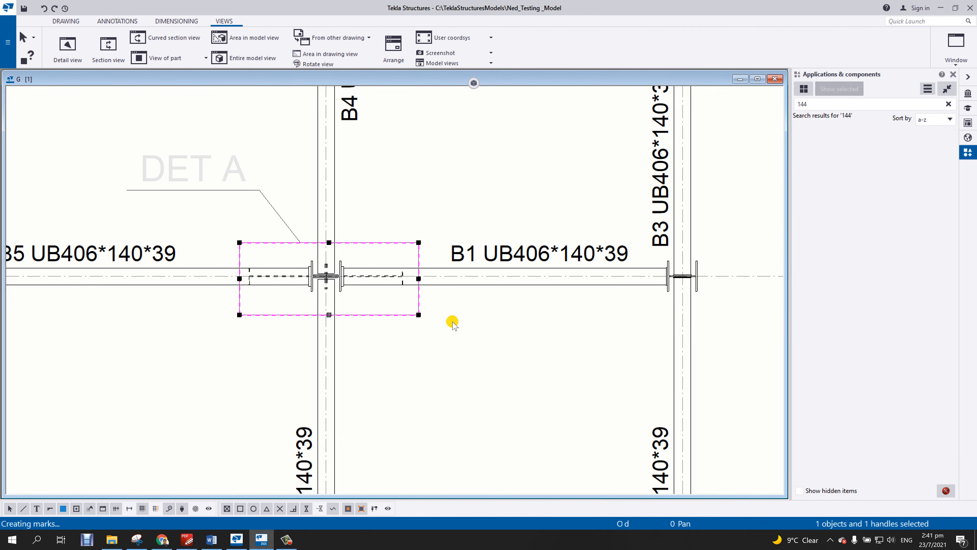
Open the view properties of the DET A view and compare its size with Plan EL4000.
scroll(452, 324, down, 5)
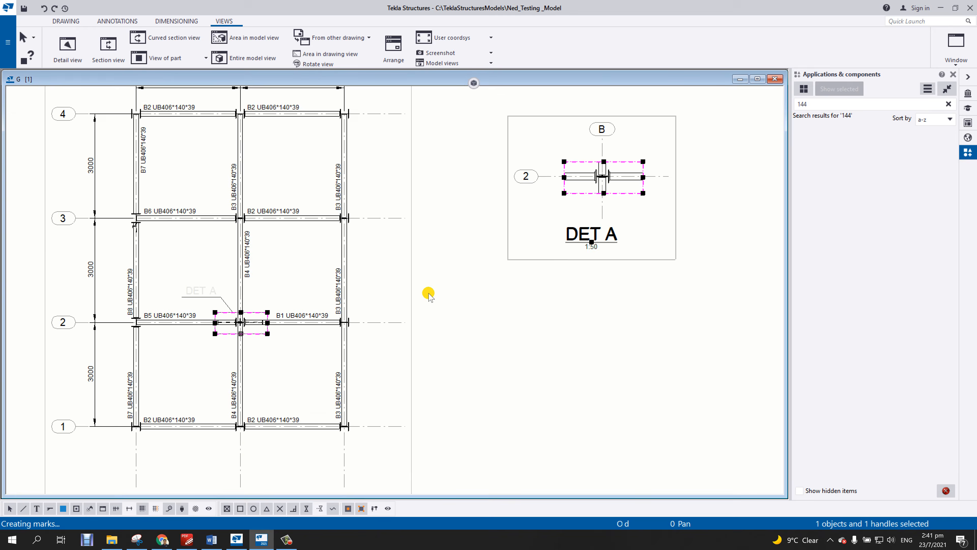
scroll(428, 294, down, 1)
scroll(486, 268, up, 6)
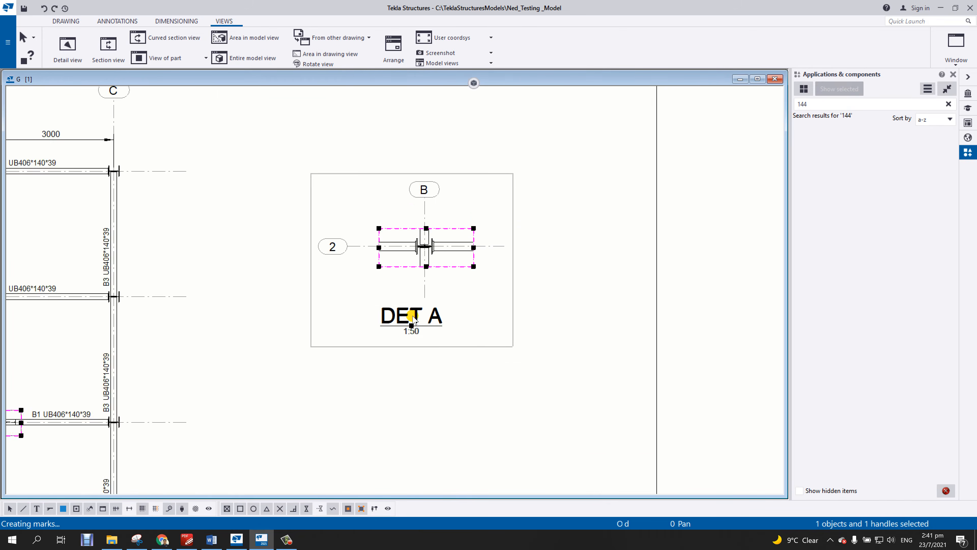
scroll(414, 319, down, 1)
scroll(443, 337, up, 2)
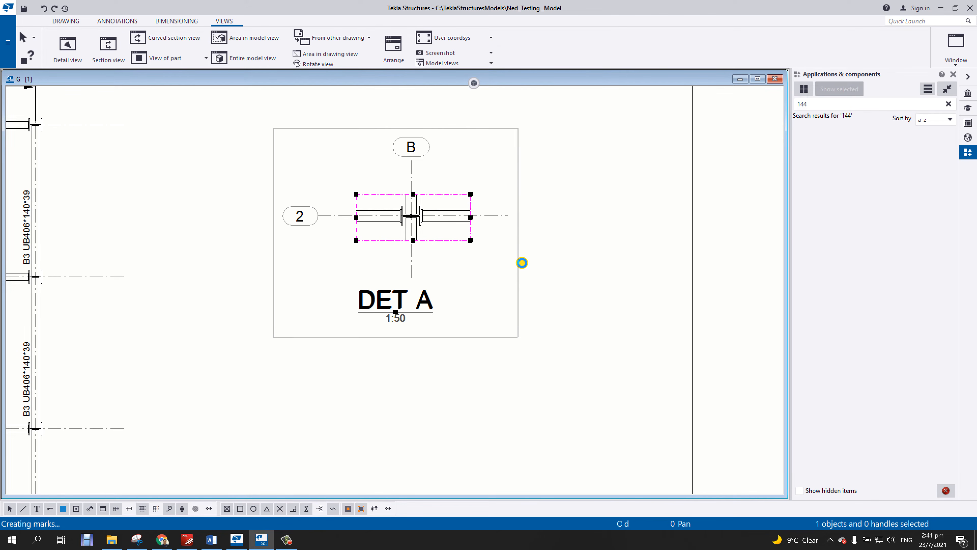
double_click(498, 127)
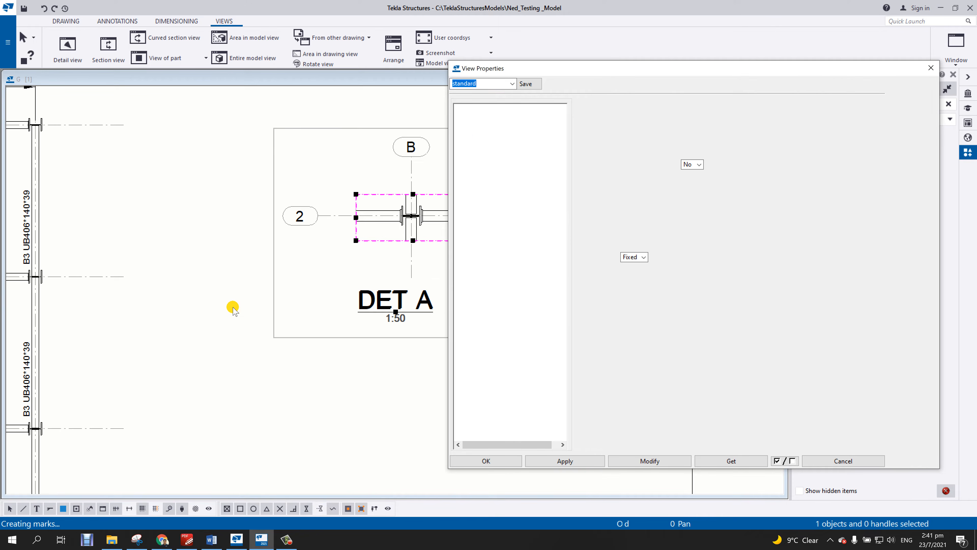
scroll(283, 284, down, 2)
middle_drag(326, 278, 205, 266)
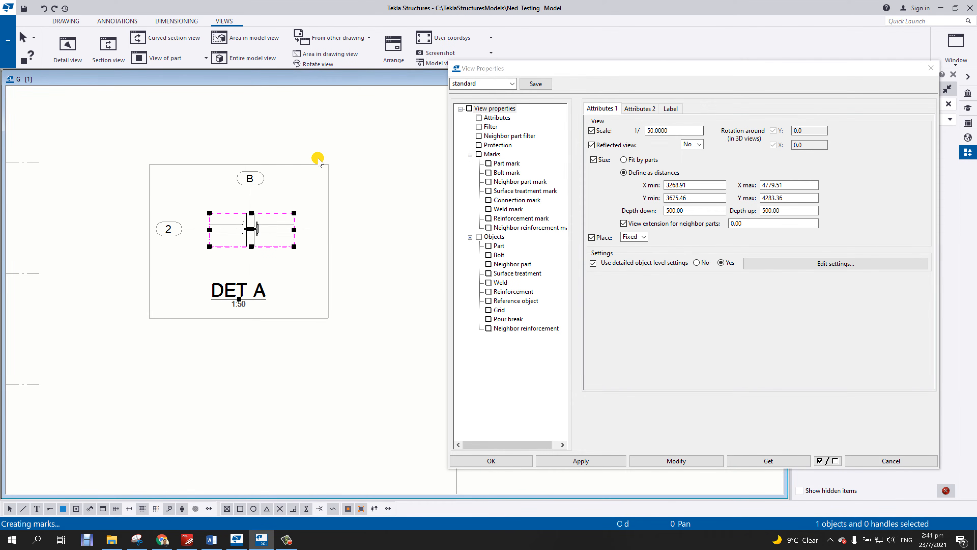
scroll(221, 365, down, 3)
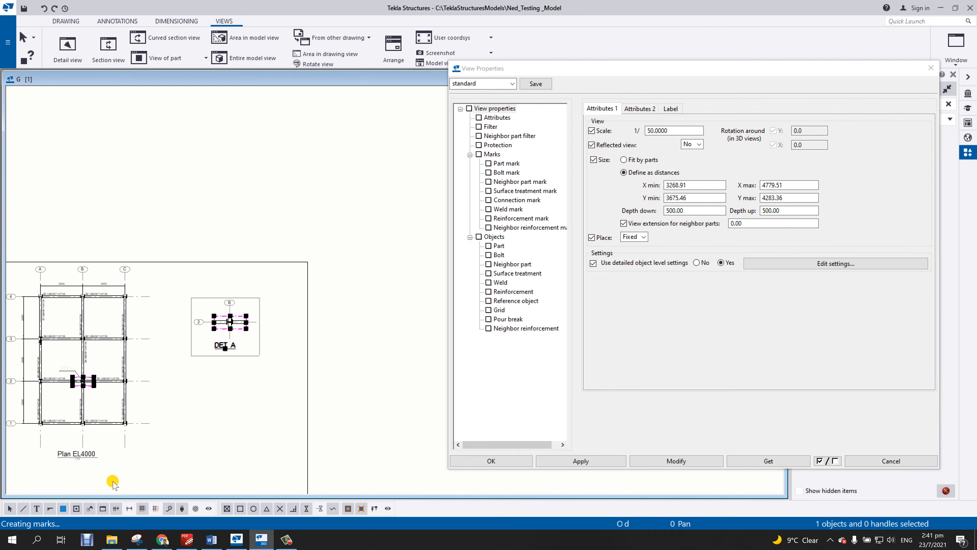
scroll(277, 304, up, 2)
scroll(255, 270, up, 2)
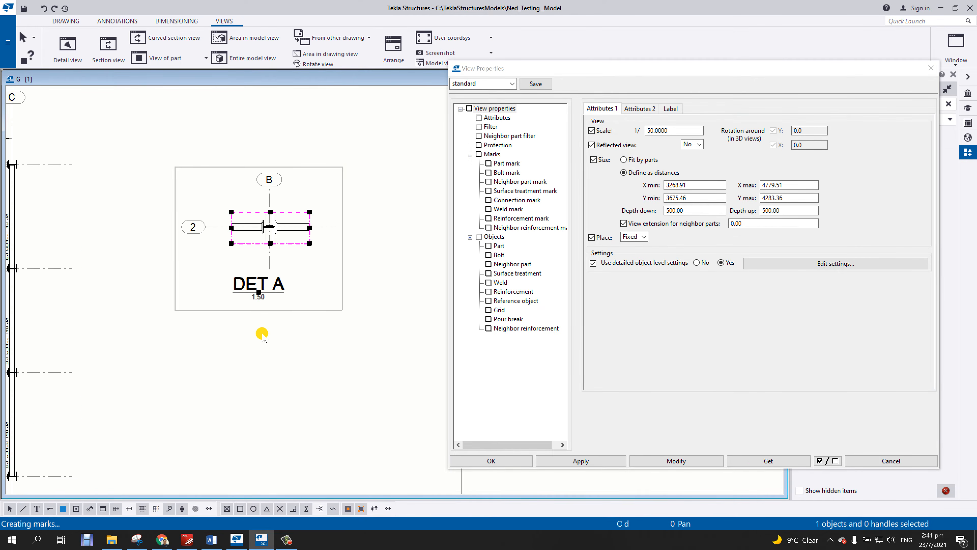
scroll(257, 367, down, 3)
double_click(256, 374)
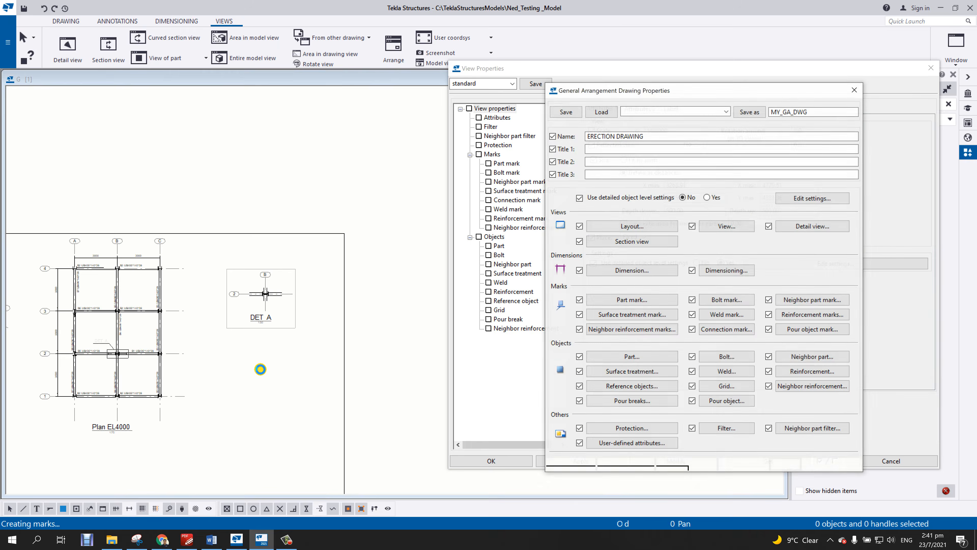
mouse_move(696, 88)
mouse_down()
mouse_move(441, 123)
mouse_move(454, 115)
mouse_up()
click(611, 116)
Set the scale of the DET A view to 1/10 and apply it to the view.
scroll(274, 267, up, 2)
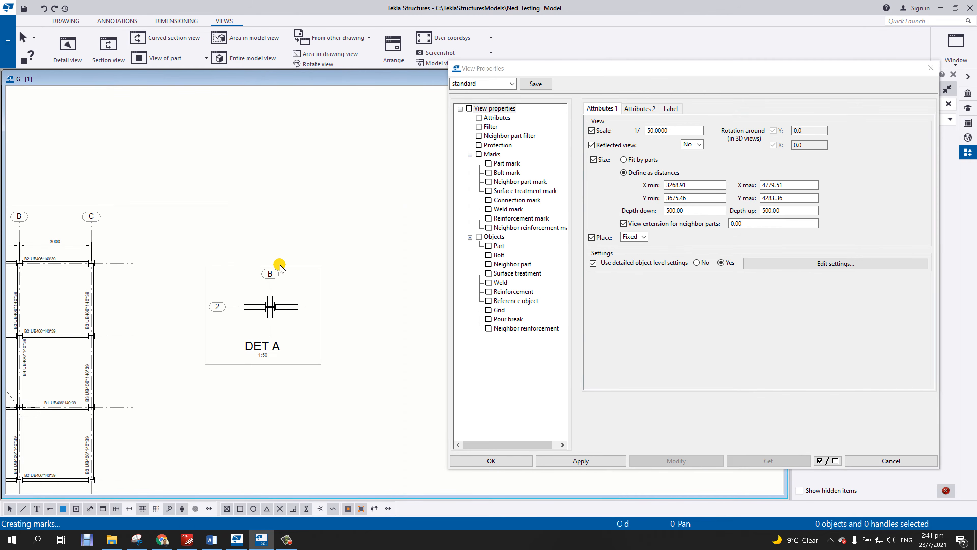
click(288, 266)
scroll(292, 277, up, 3)
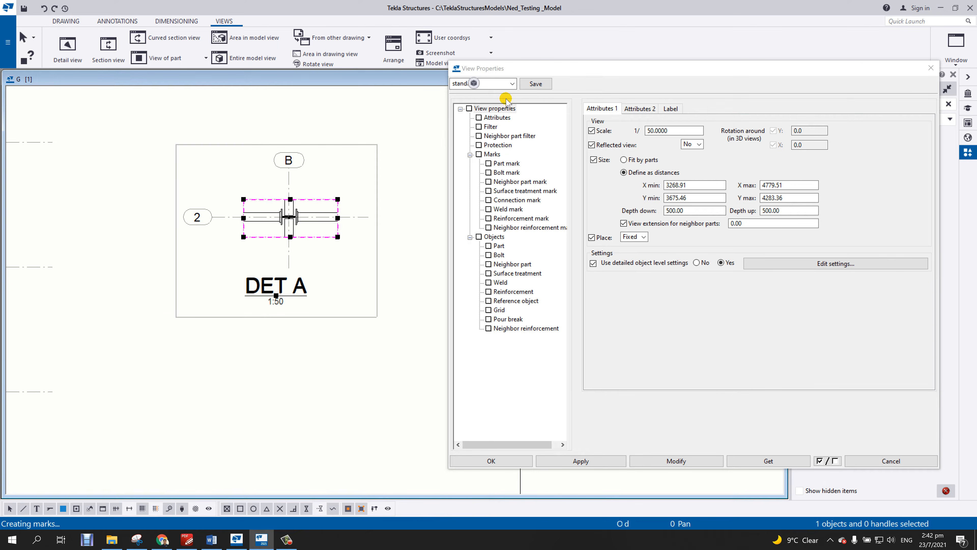
drag(557, 72, 532, 76)
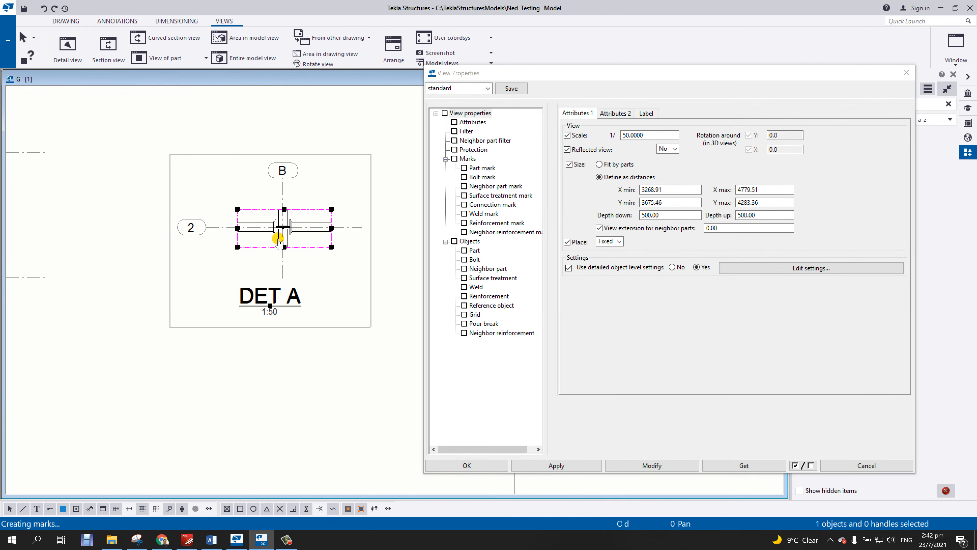
scroll(306, 252, up, 1)
scroll(261, 308, down, 3)
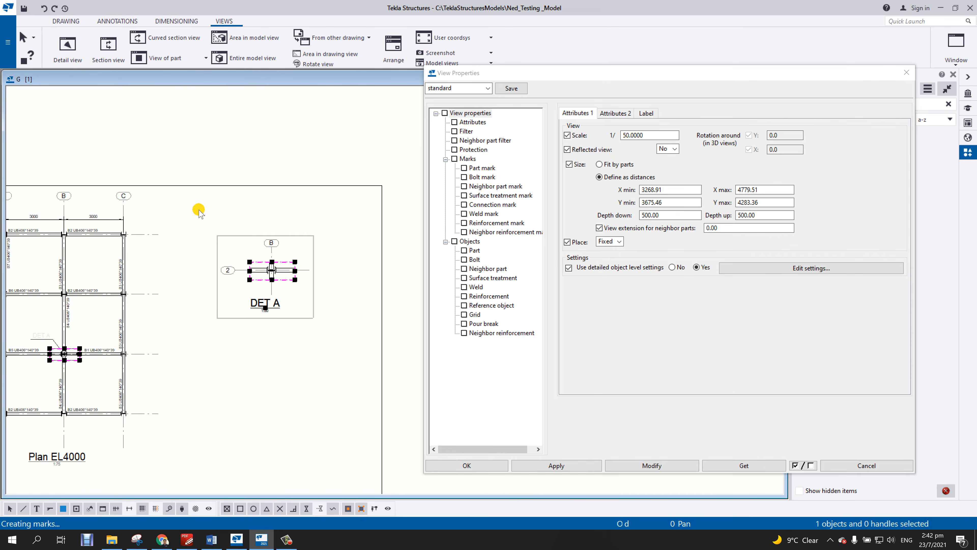
scroll(230, 318, up, 2)
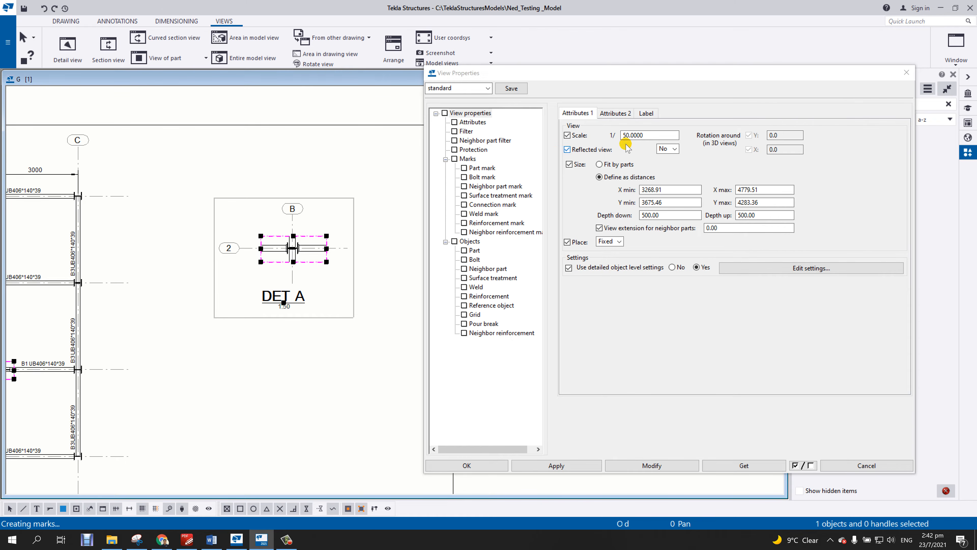
double_click(642, 135)
text(10)
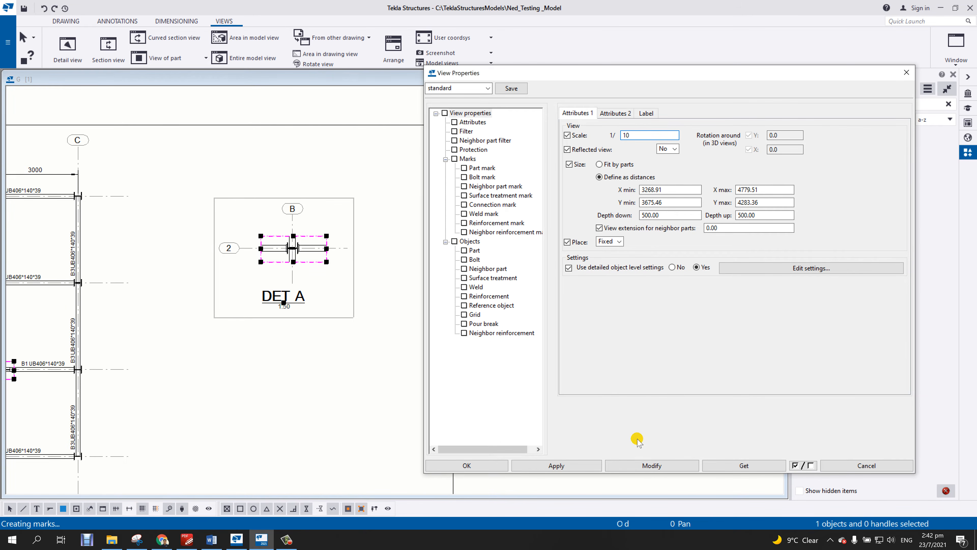
click(649, 466)
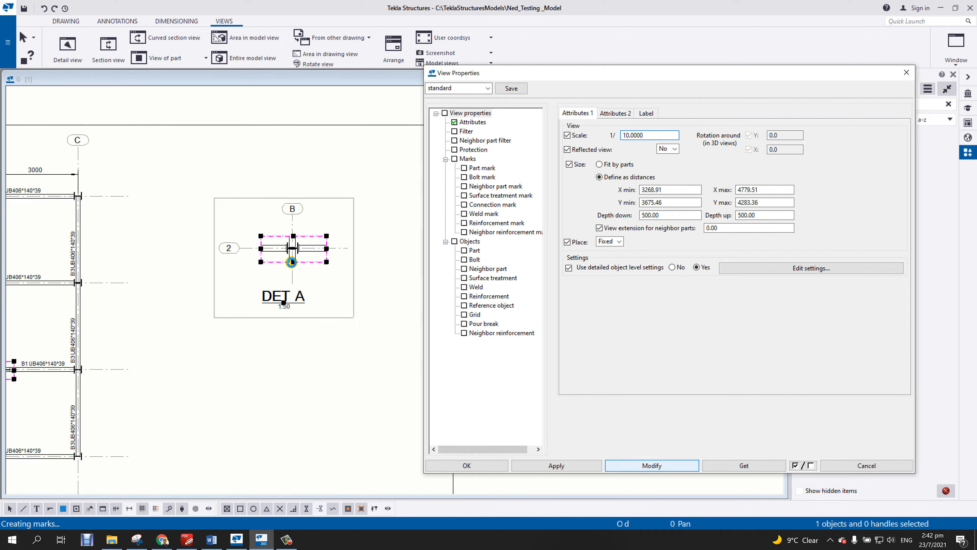
Shift the Plan EL4000 view and the 3d view left on the sheet to make room for DET A.
middle_drag(334, 317, 291, 306)
scroll(286, 307, down, 2)
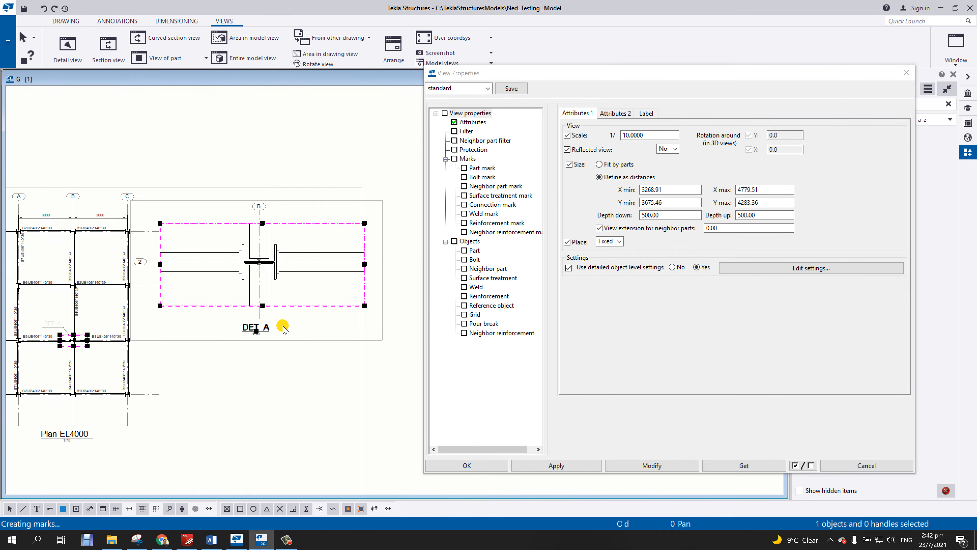
middle_drag(205, 380, 330, 345)
scroll(269, 386, down, 1)
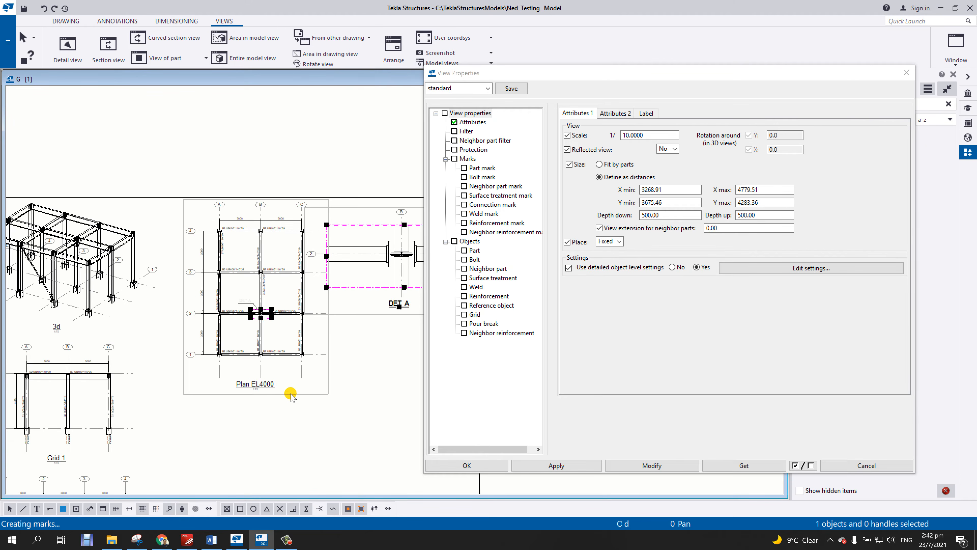
drag(300, 395, 269, 395)
middle_drag(150, 322, 308, 316)
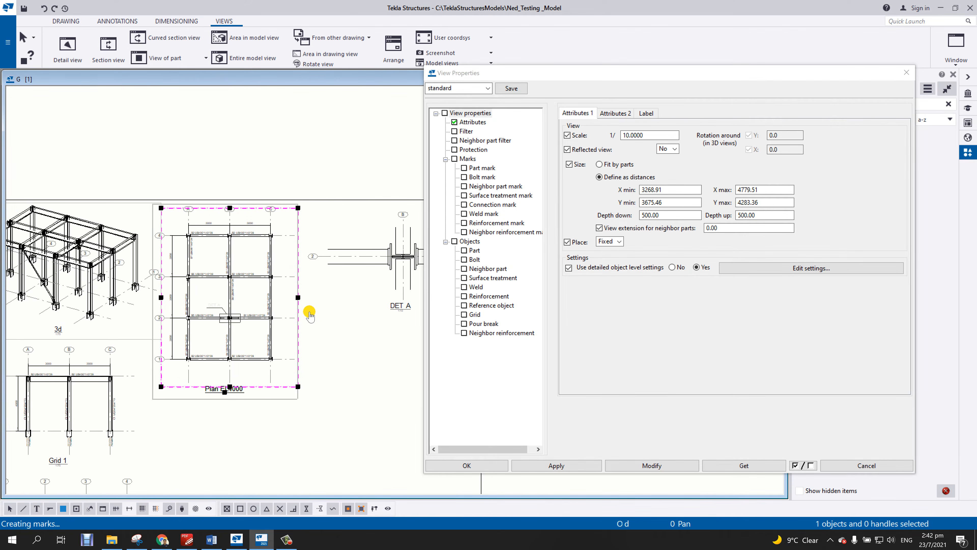
mouse_move(133, 331)
mouse_down()
mouse_move(80, 332)
mouse_move(106, 333)
mouse_up()
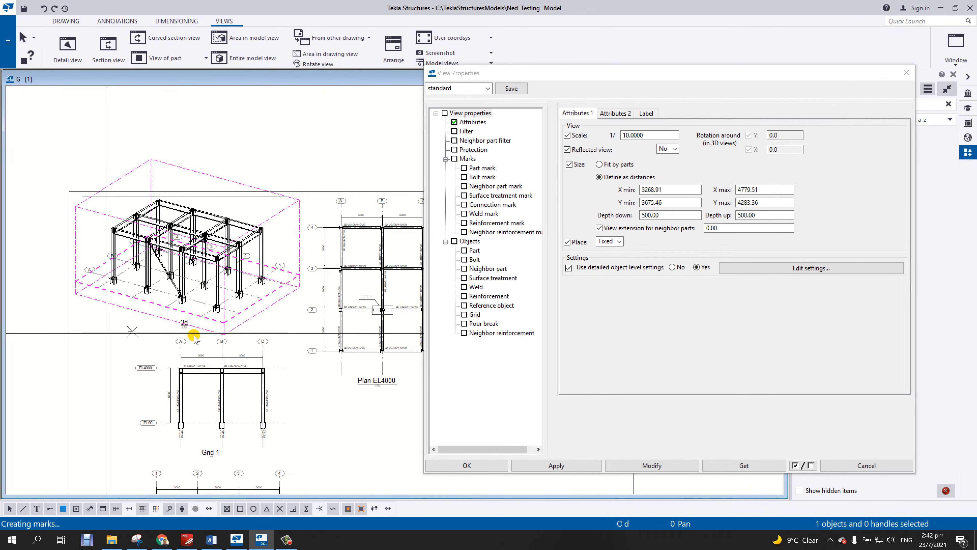
Move the DET A view left so that it fits inside the sheet border.
middle_drag(332, 317, 182, 318)
scroll(343, 271, up, 6)
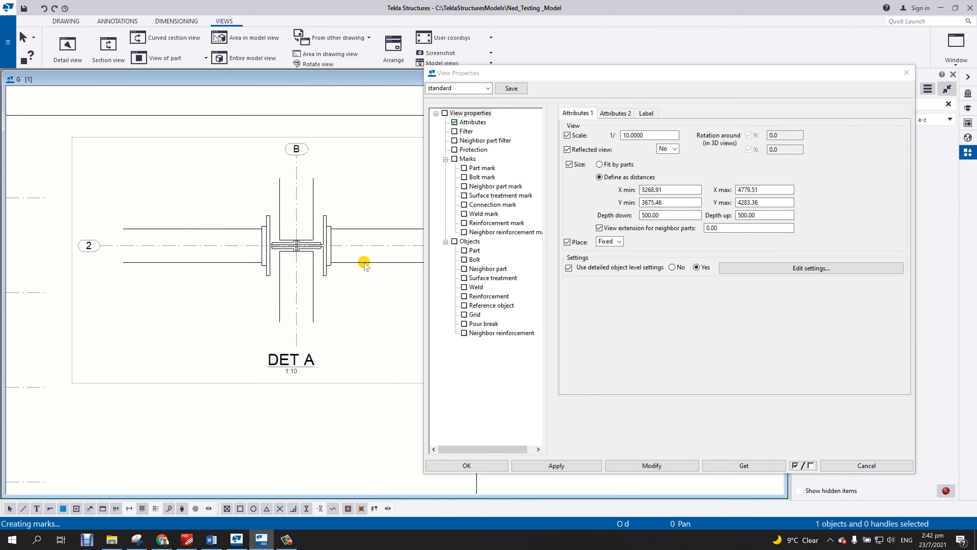
click(293, 344)
drag(296, 343, 271, 362)
middle_drag(211, 295, 219, 303)
scroll(219, 303, up, 3)
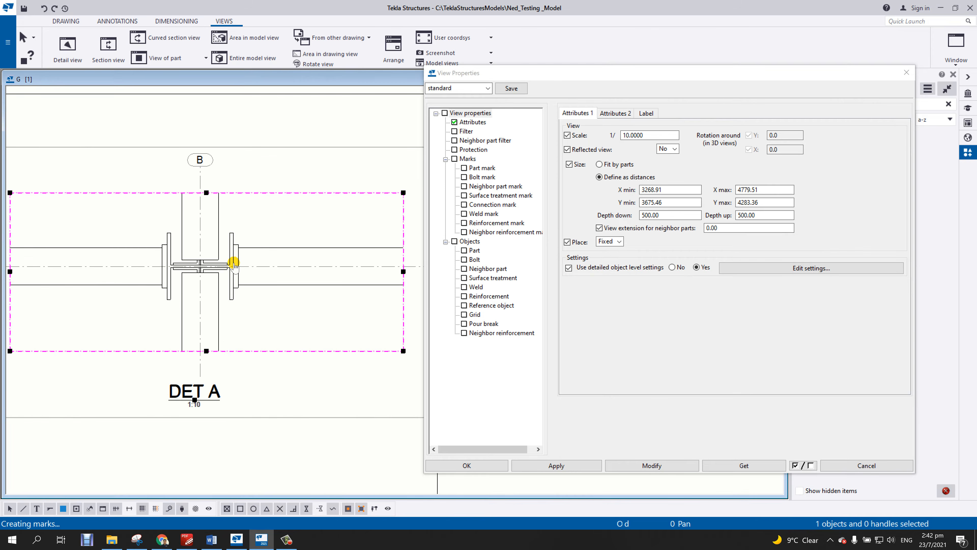
click(303, 219)
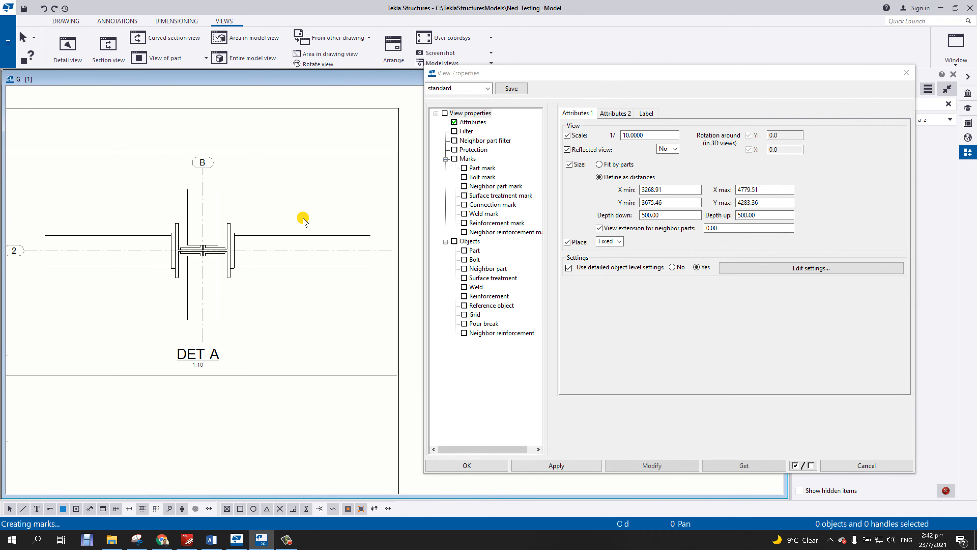
Create cut lines of type SIKSAK in black, size 1, at the cut ends of the four beams in DET A.
click(122, 235)
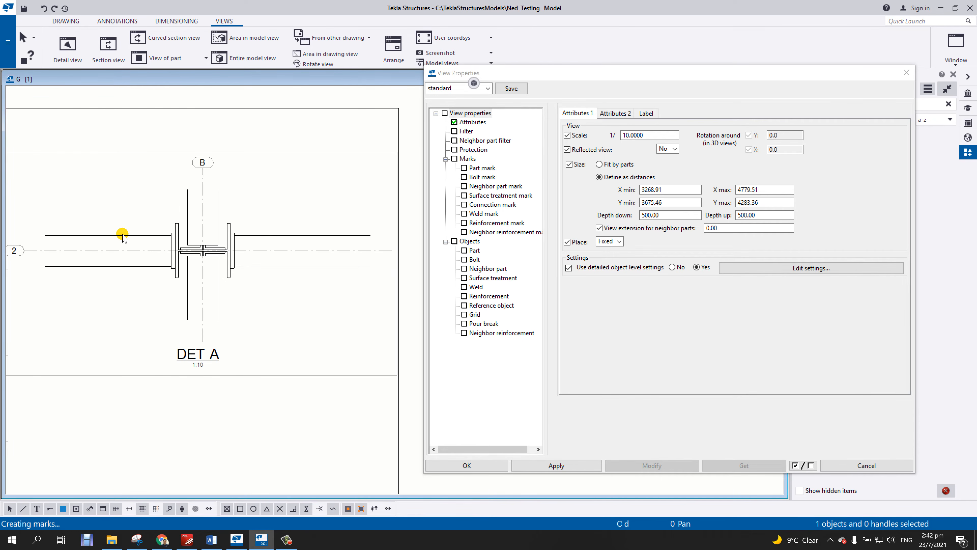
ctrl+click(187, 201)
ctrl+click(218, 283)
ctrl+click(258, 266)
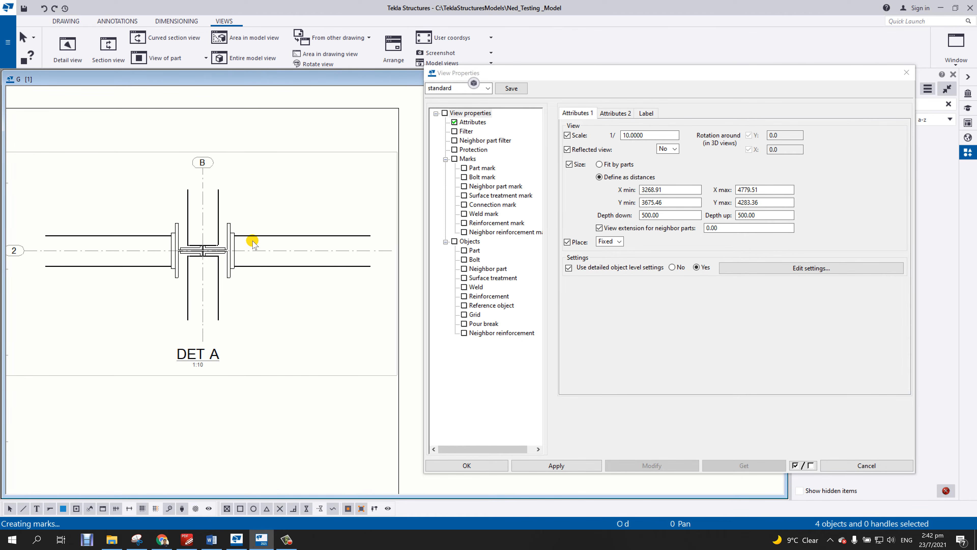
click(66, 22)
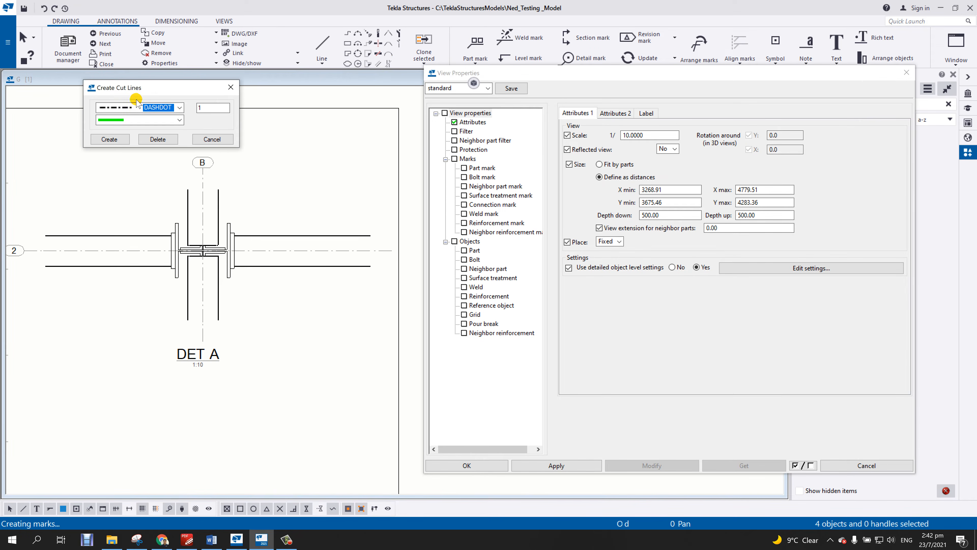
click(146, 106)
click(130, 122)
click(130, 122)
click(118, 142)
click(117, 140)
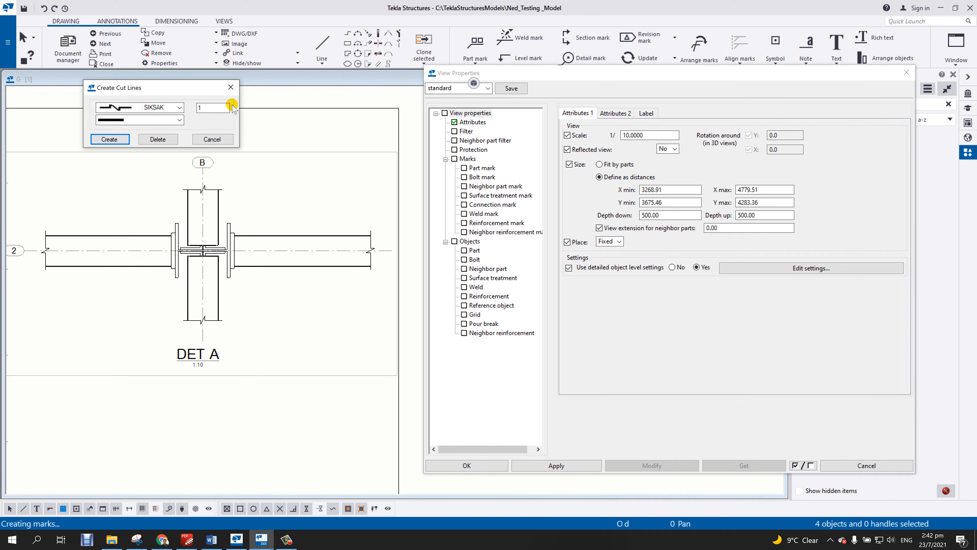
click(232, 89)
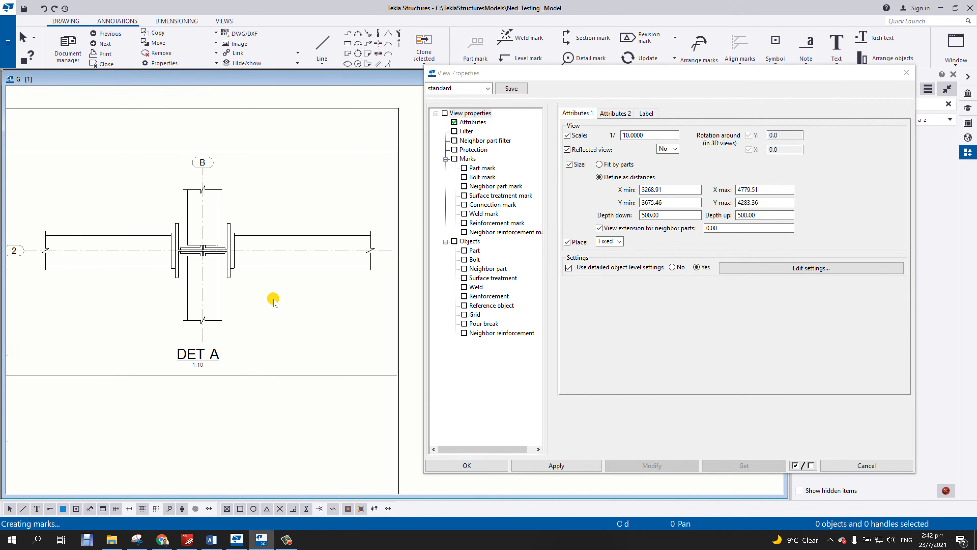
Add part marks to the four beams and the column in DET A.
scroll(247, 272, up, 1)
middle_drag(256, 269, 278, 263)
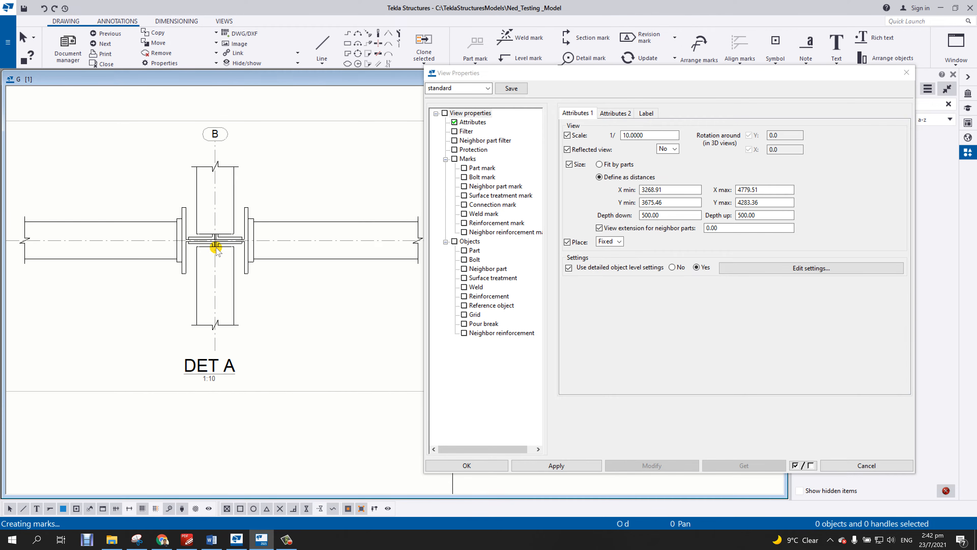
scroll(233, 229, up, 1)
scroll(242, 216, down, 1)
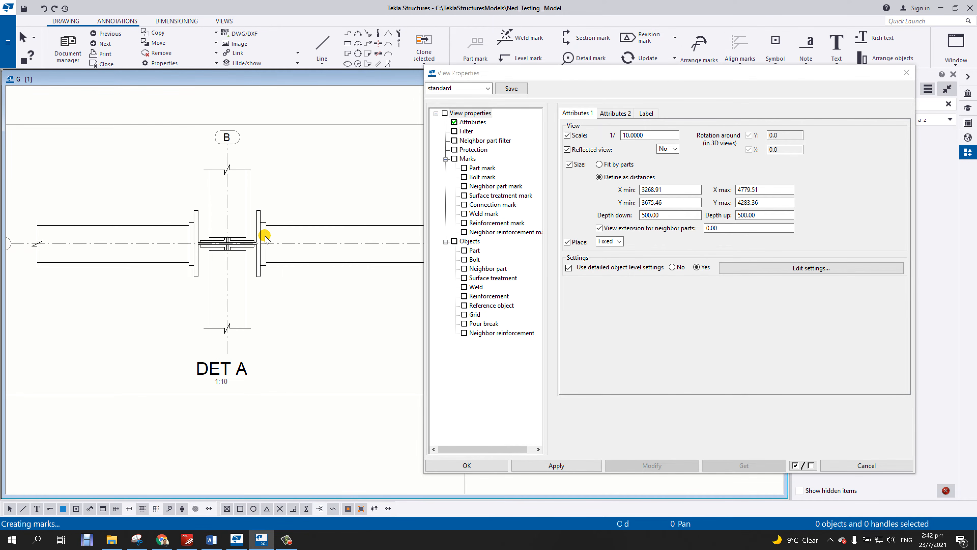
scroll(261, 237, down, 1)
scroll(271, 253, down, 1)
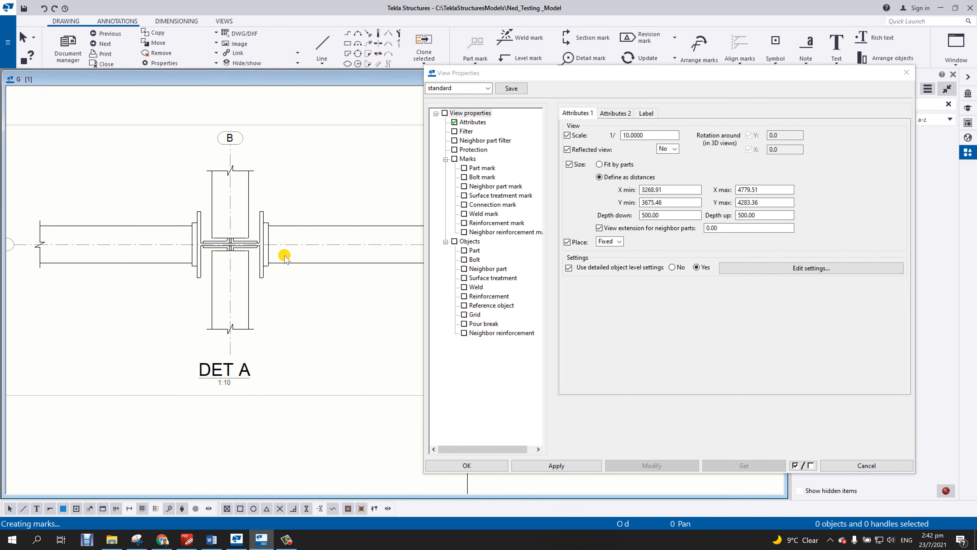
click(288, 263)
ctrl+click(250, 307)
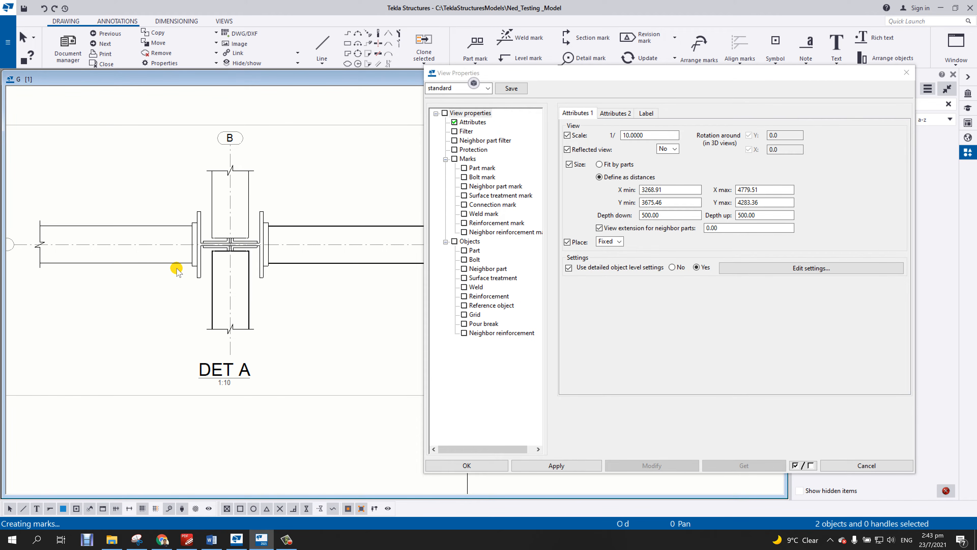
ctrl+click(164, 266)
ctrl+click(205, 197)
ctrl+click(198, 213)
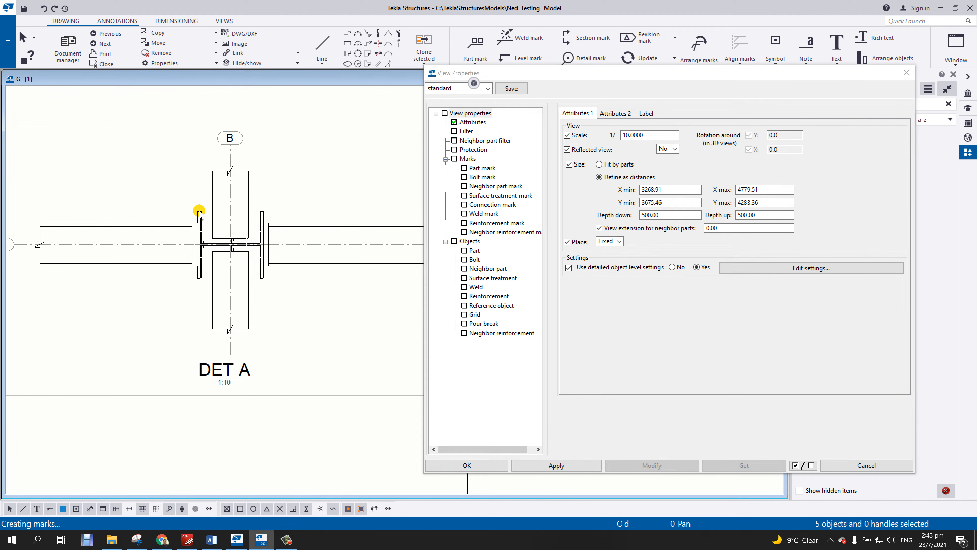
right_click(177, 178)
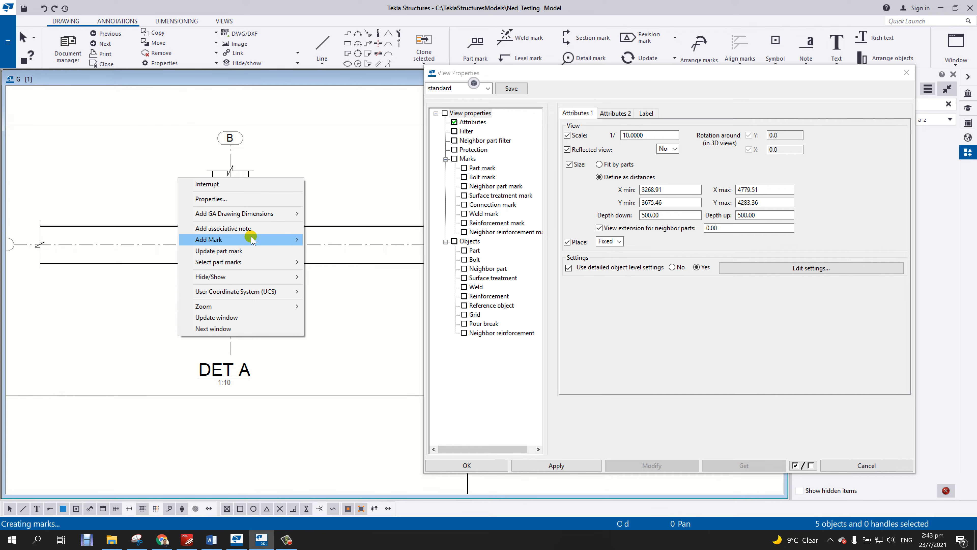
mouse_move(252, 239)
click(361, 251)
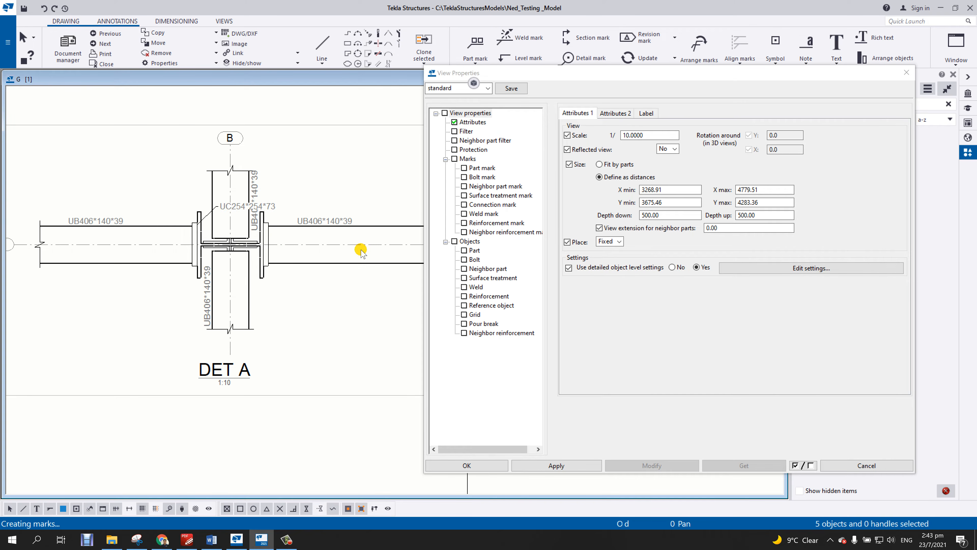
Move the column mark to the upper left of the connection and slide both vertical beam marks outward, clear of the joint.
drag(233, 207, 145, 177)
drag(257, 198, 256, 168)
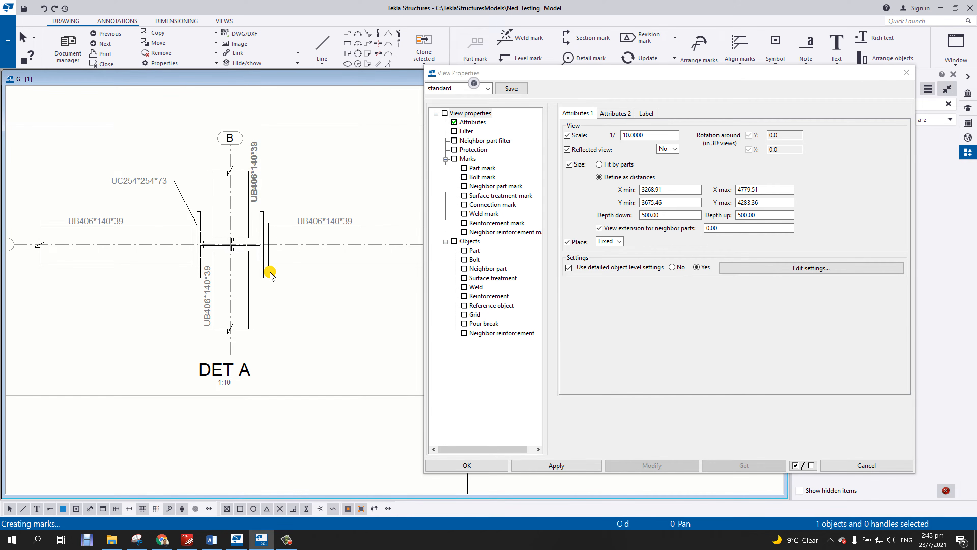
drag(203, 302, 205, 327)
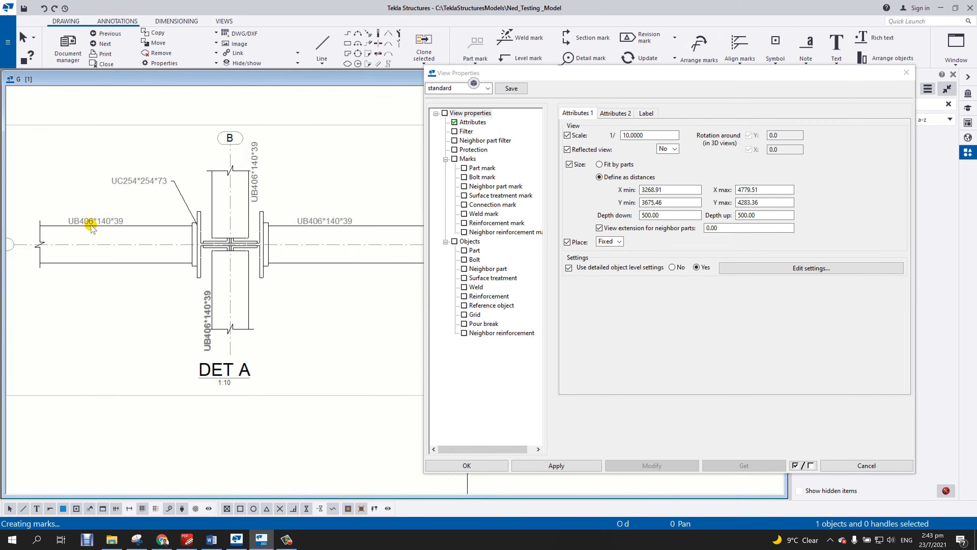
click(303, 306)
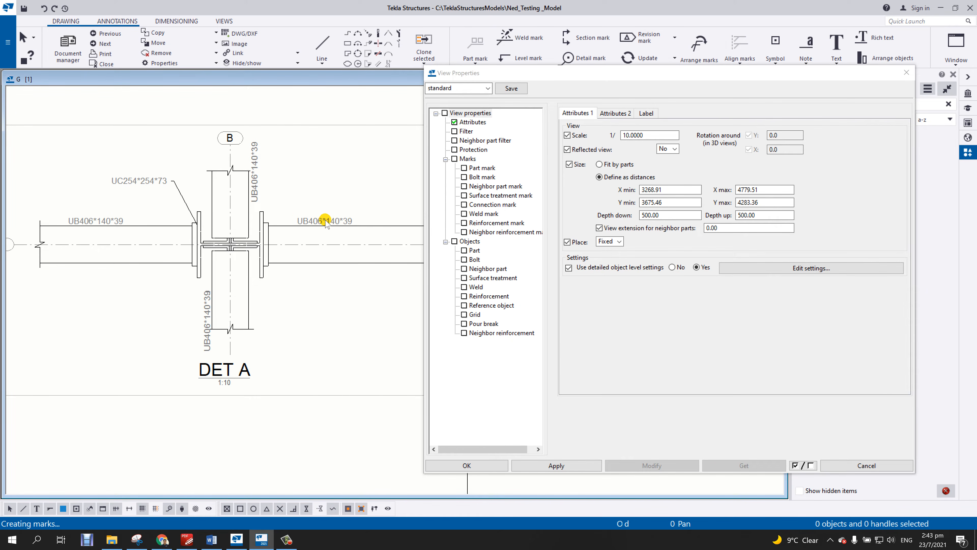
Add the assembly position ahead of the profile in all five part marks of DET A.
ctrl+click(318, 222)
ctrl+click(204, 339)
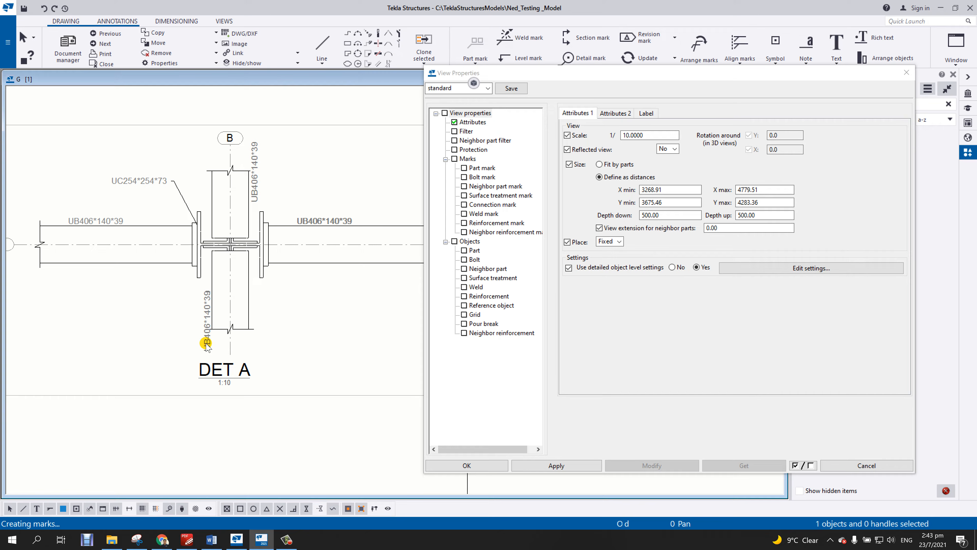
ctrl+click(256, 168)
ctrl+click(127, 184)
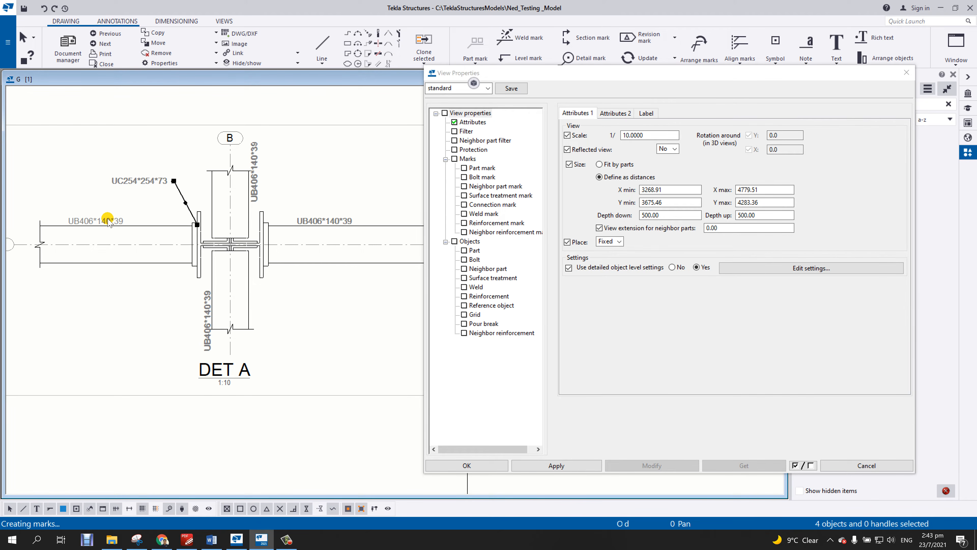
double_click(109, 222)
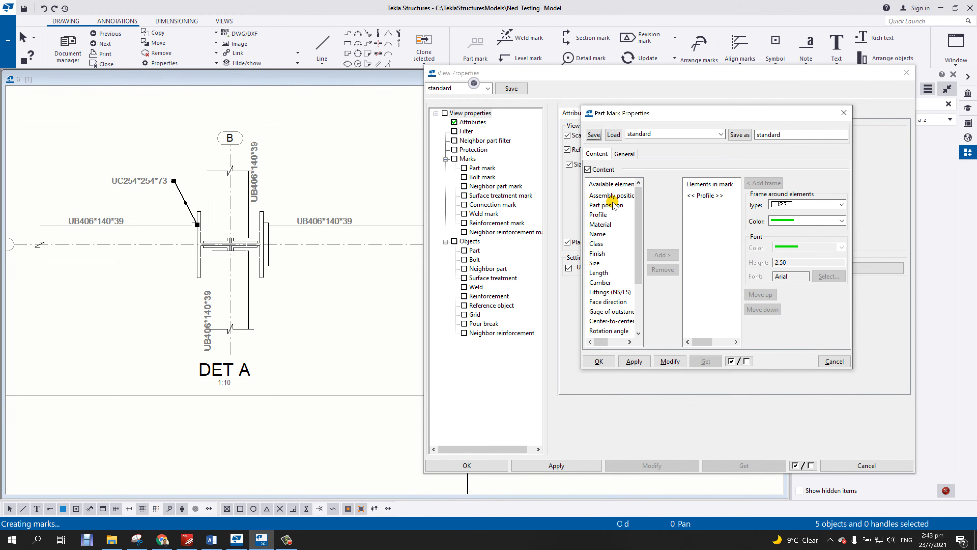
click(611, 195)
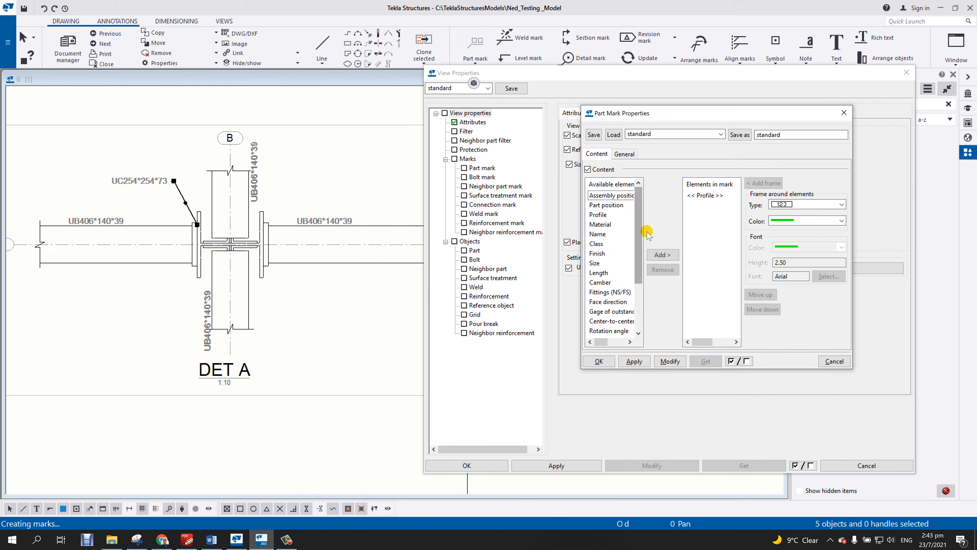
click(661, 254)
click(705, 205)
click(760, 295)
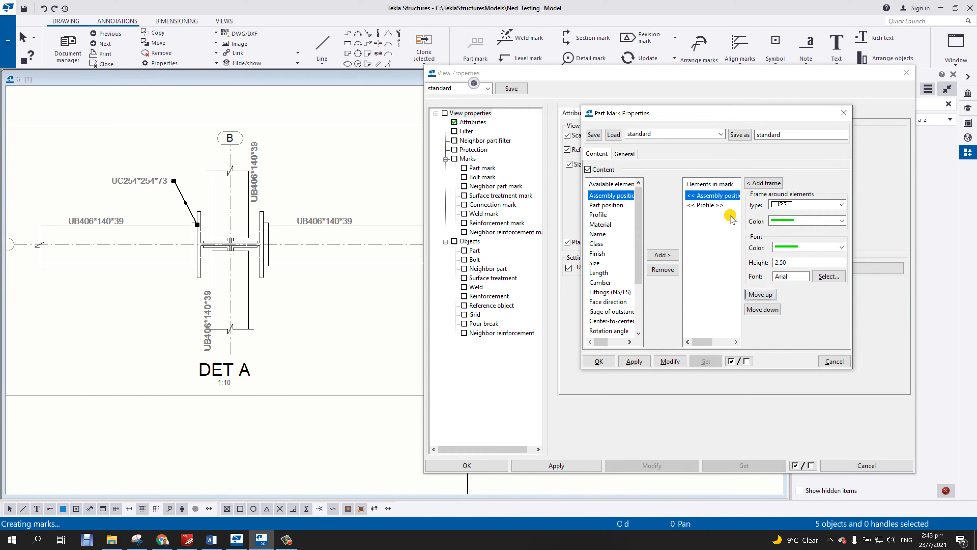
click(670, 361)
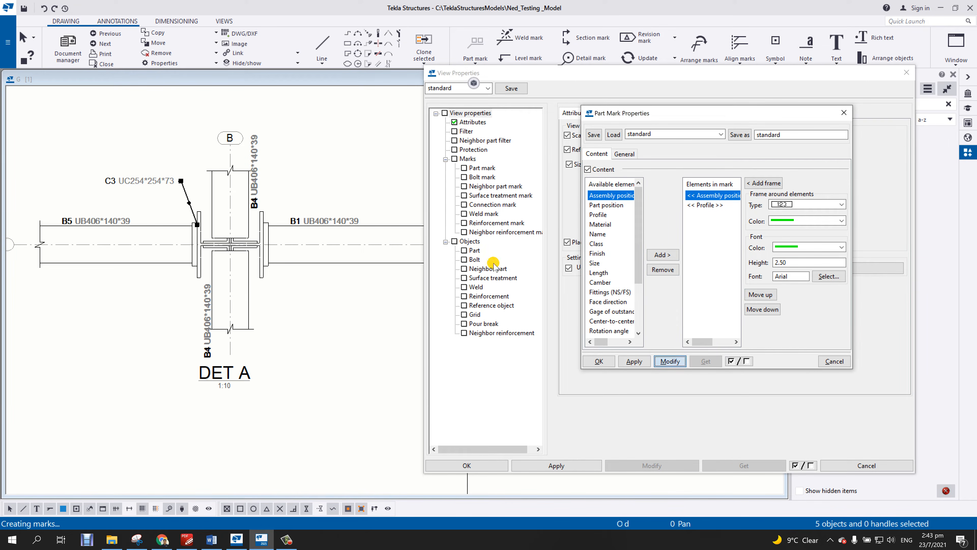
Set the text height of the assembly position and profile elements to 2.00 in all five part marks of DET A.
drag(721, 226, 687, 185)
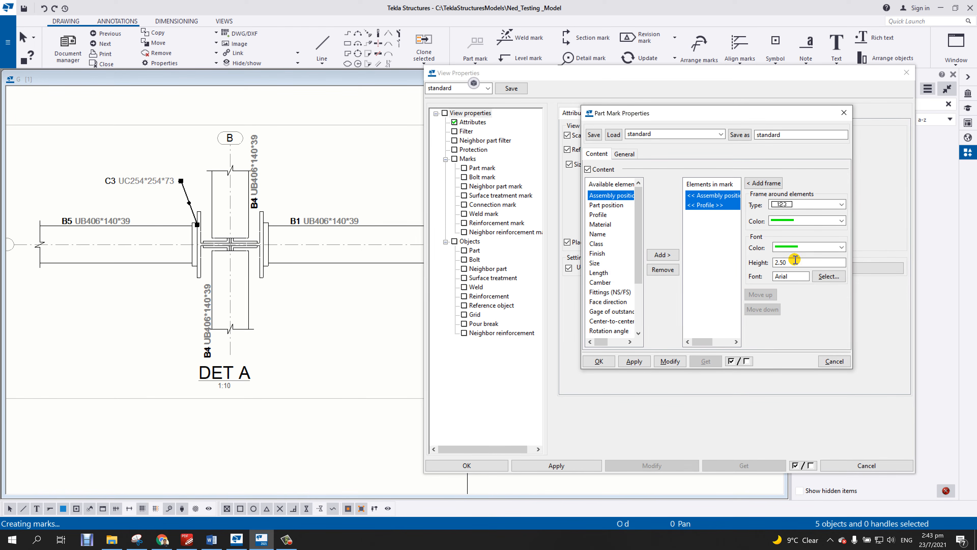
drag(801, 264, 737, 267)
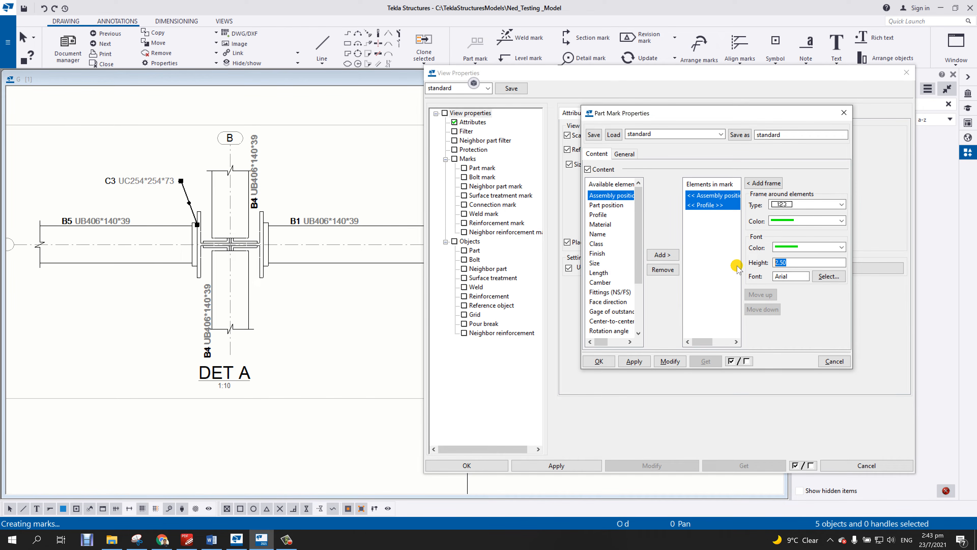
click(671, 361)
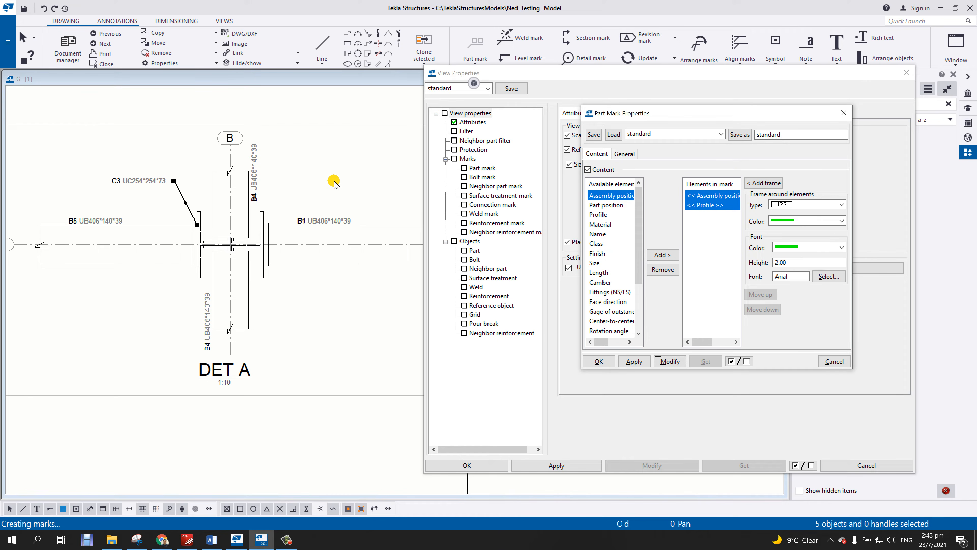
click(633, 362)
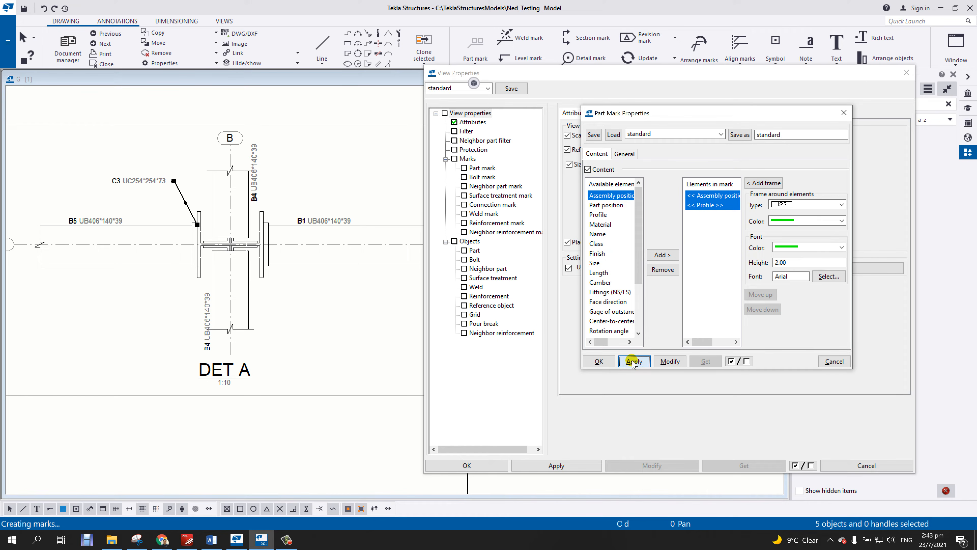
click(599, 361)
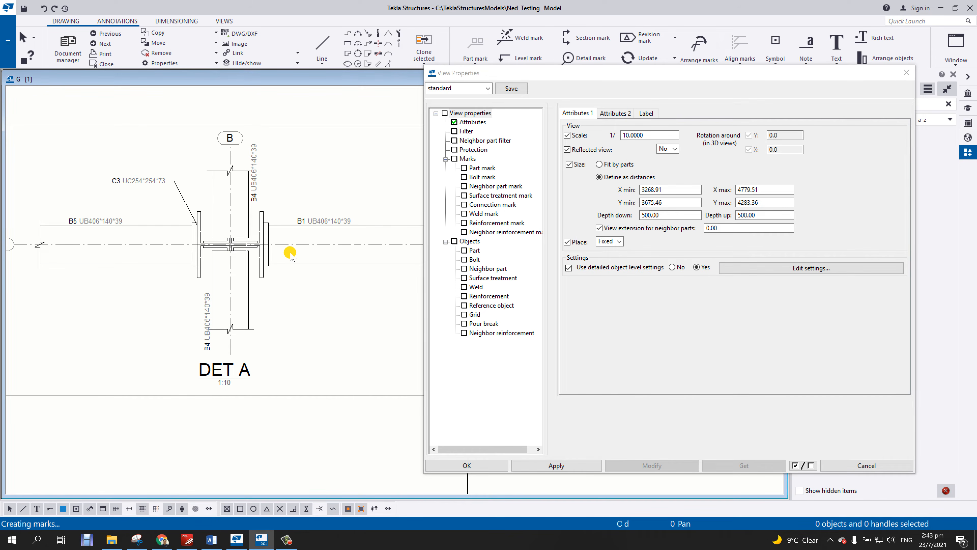
click(325, 224)
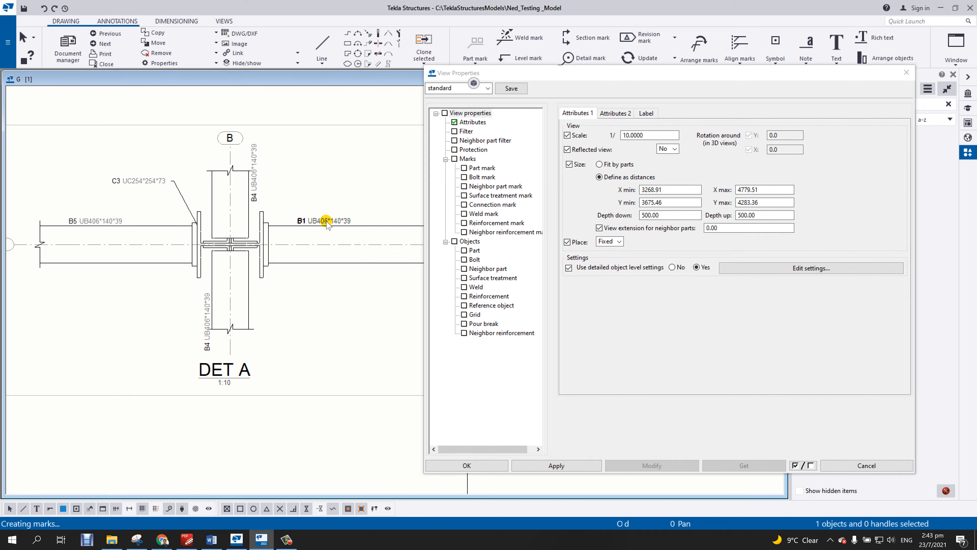
right_click(334, 224)
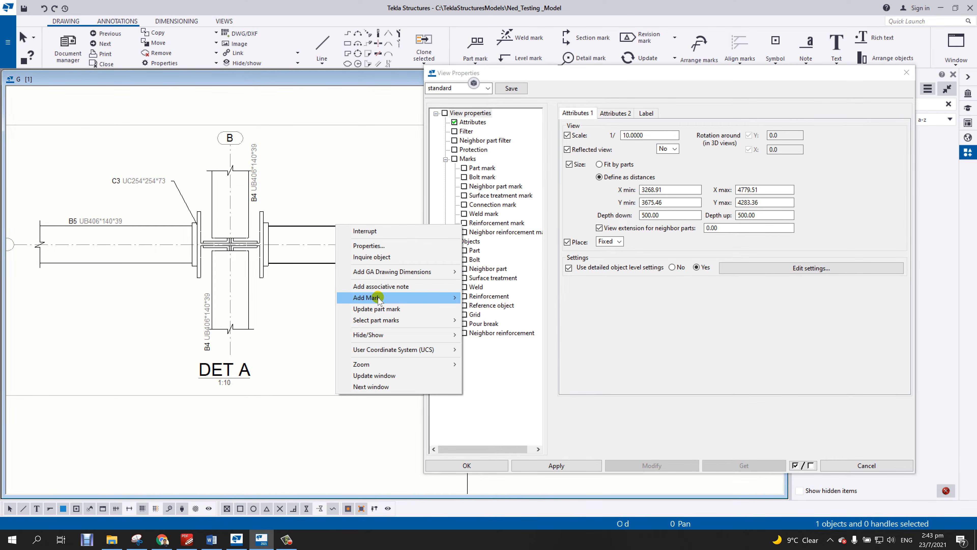
mouse_move(377, 298)
click(466, 309)
scroll(322, 215, up, 2)
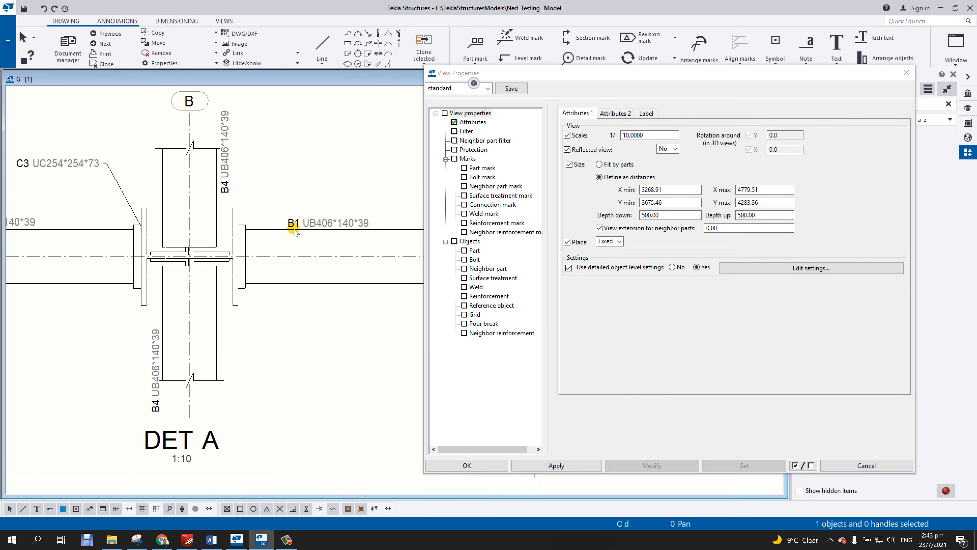
scroll(303, 226, up, 4)
middle_drag(334, 218, 253, 199)
scroll(254, 200, down, 7)
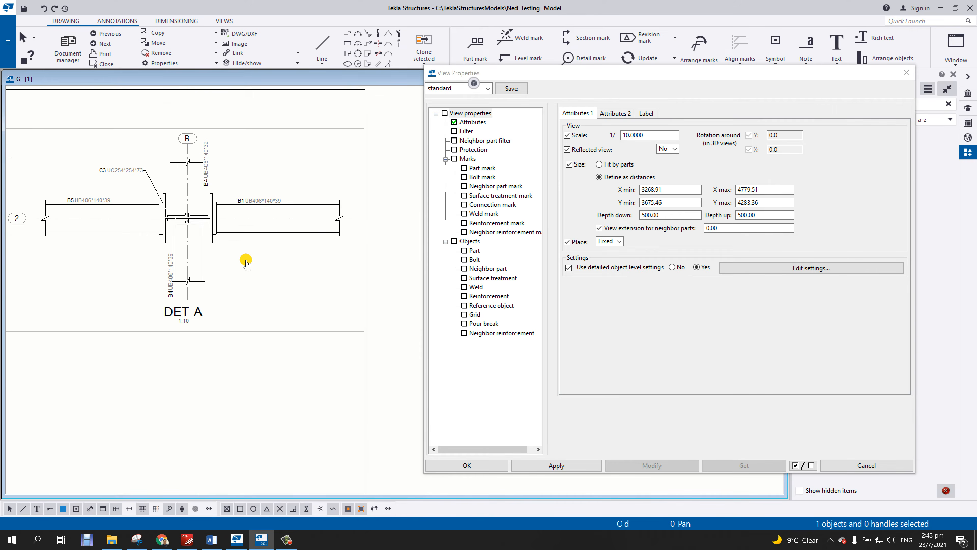
scroll(245, 262, up, 4)
scroll(254, 250, down, 1)
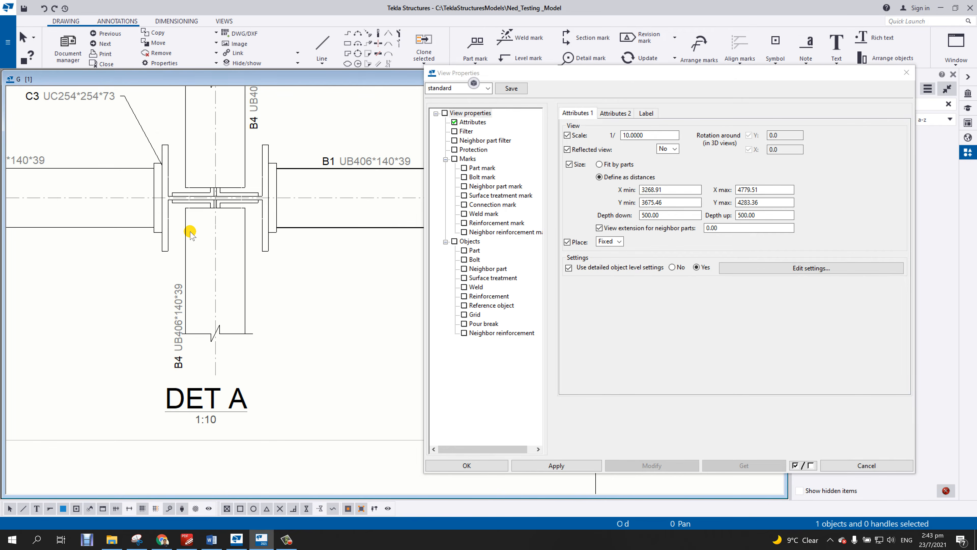
Add a vertical dimension chain beside the B5 end plate in DET A, covering both plate edges and both beam edges.
middle_drag(190, 233, 236, 270)
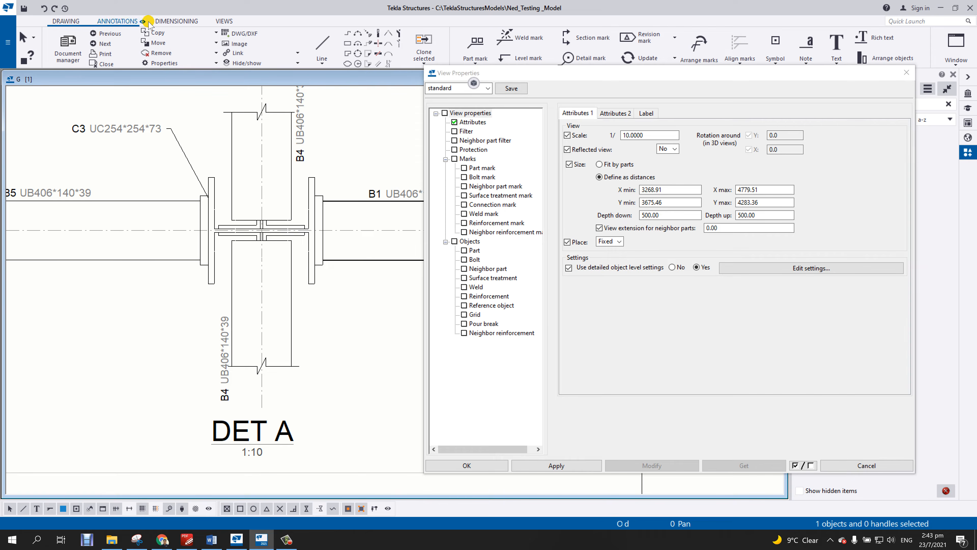
click(173, 21)
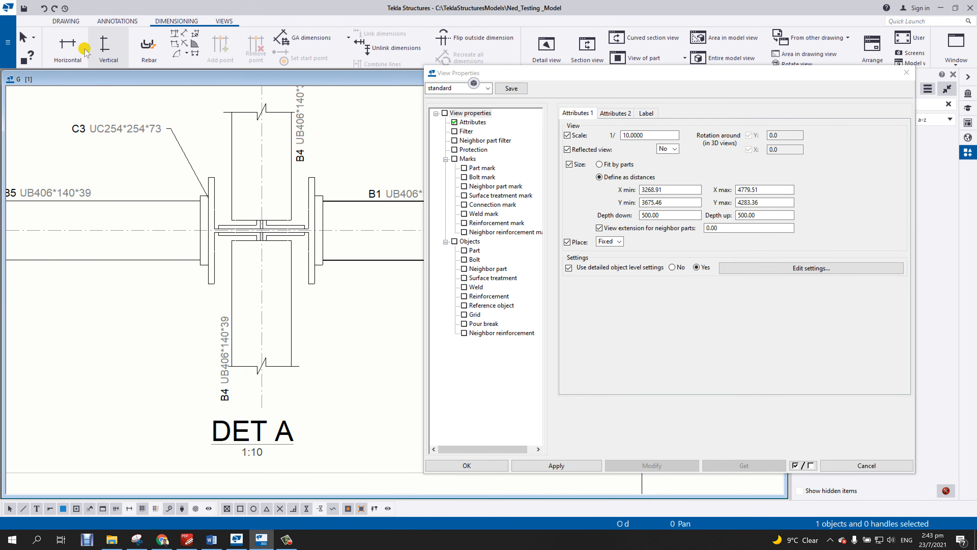
click(109, 46)
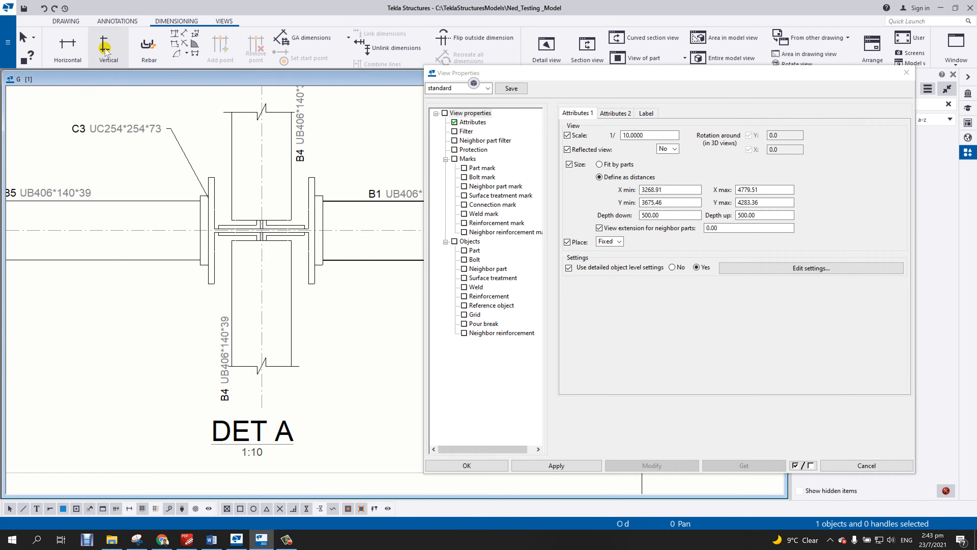
click(197, 195)
scroll(190, 231, up, 2)
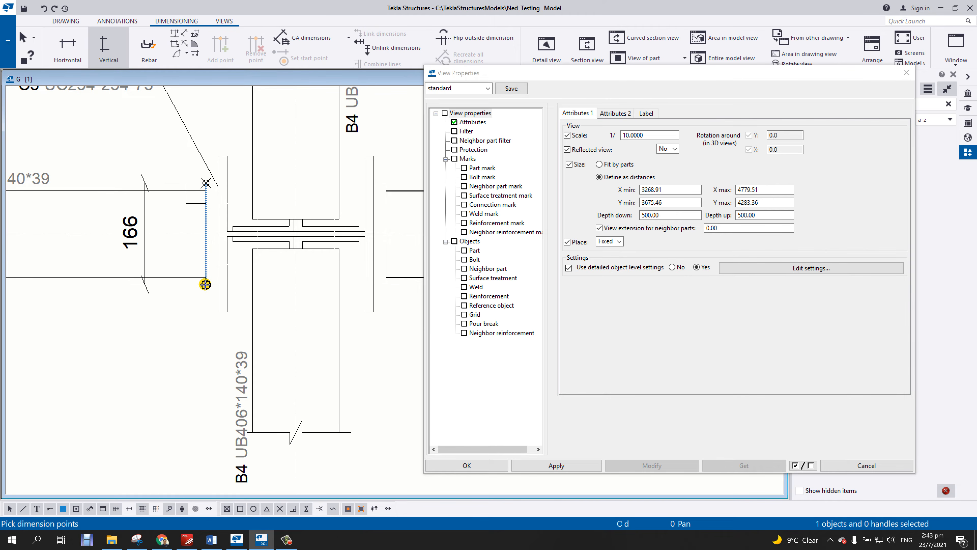
click(205, 285)
click(194, 277)
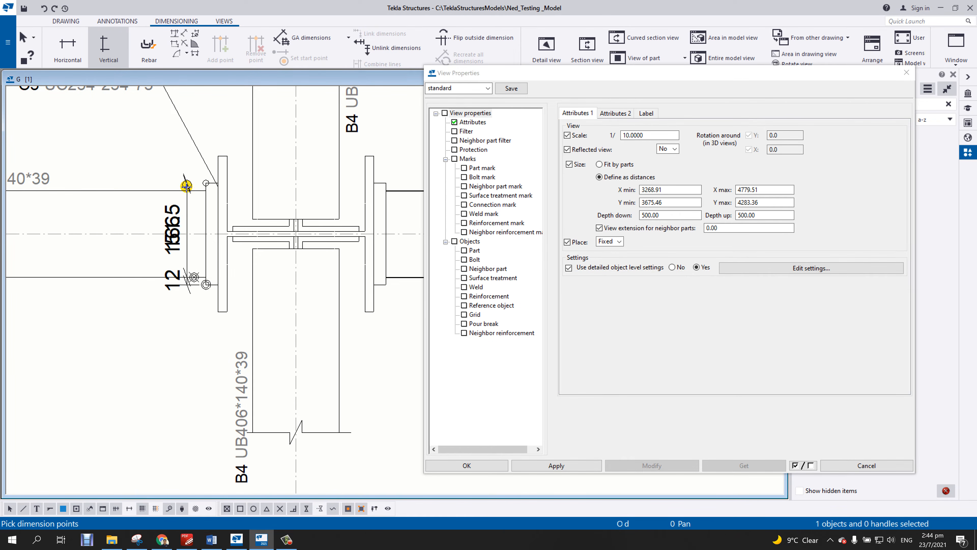
click(187, 190)
middle_click(159, 187)
right_click(151, 171)
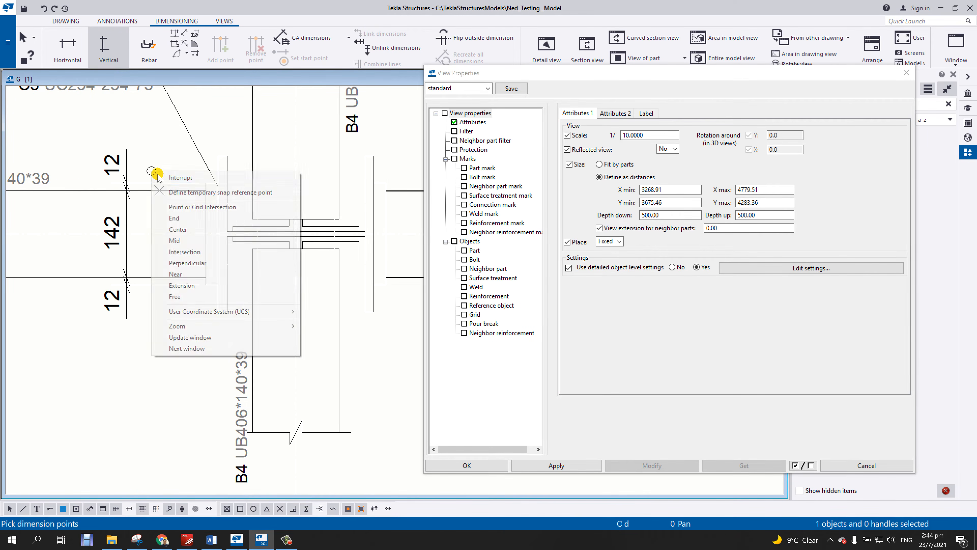
click(157, 176)
Change the B5 end plate dimension's arrows to the filled arrow shape with the second arrow size value set to 1.2.
scroll(140, 279, down, 2)
scroll(159, 227, up, 2)
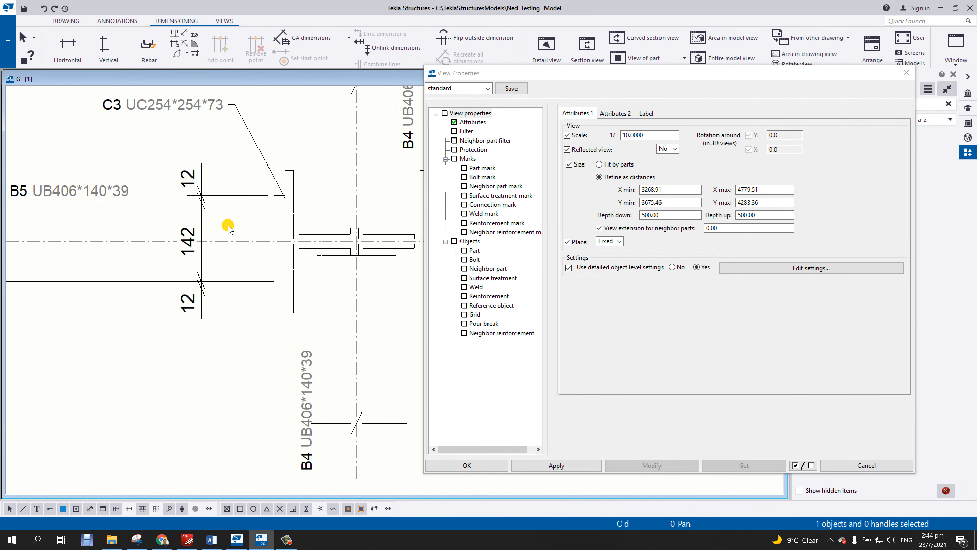
scroll(231, 239, down, 3)
scroll(157, 210, up, 3)
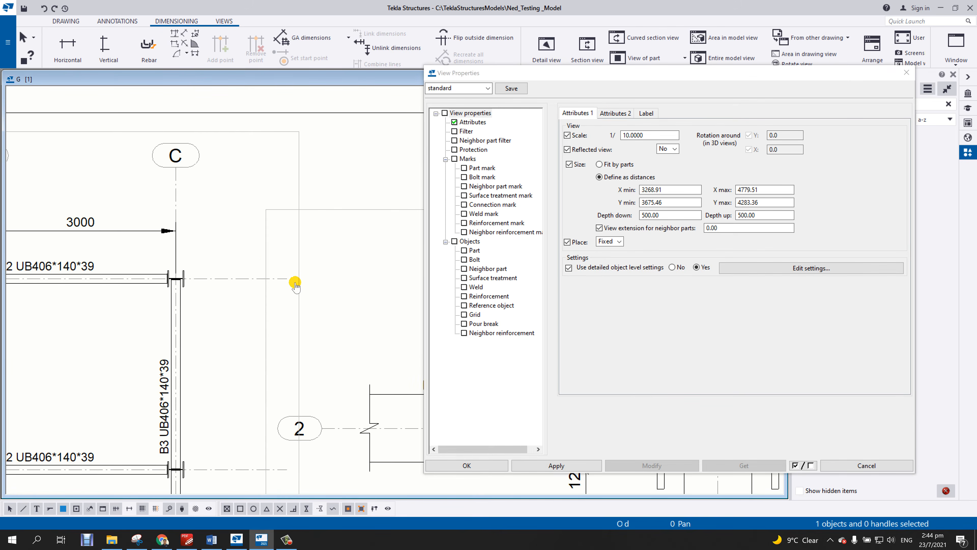
middle_drag(295, 283, 118, 180)
middle_drag(343, 305, 212, 277)
scroll(385, 331, up, 2)
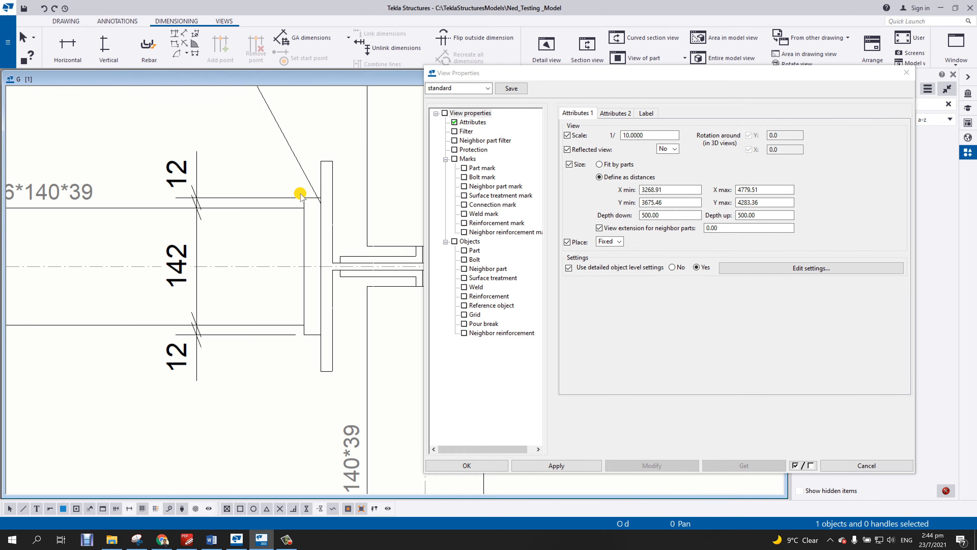
click(196, 246)
double_click(197, 208)
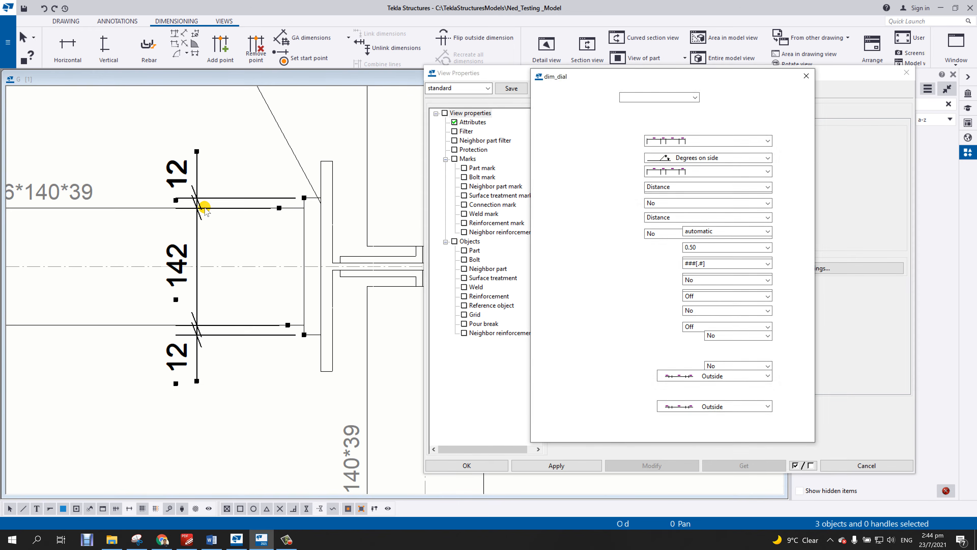
click(580, 97)
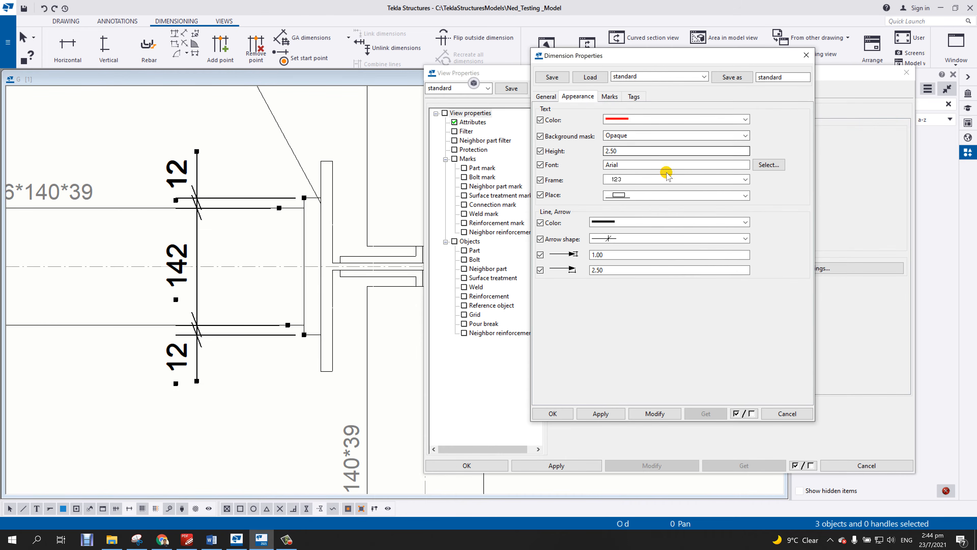
click(619, 239)
click(618, 249)
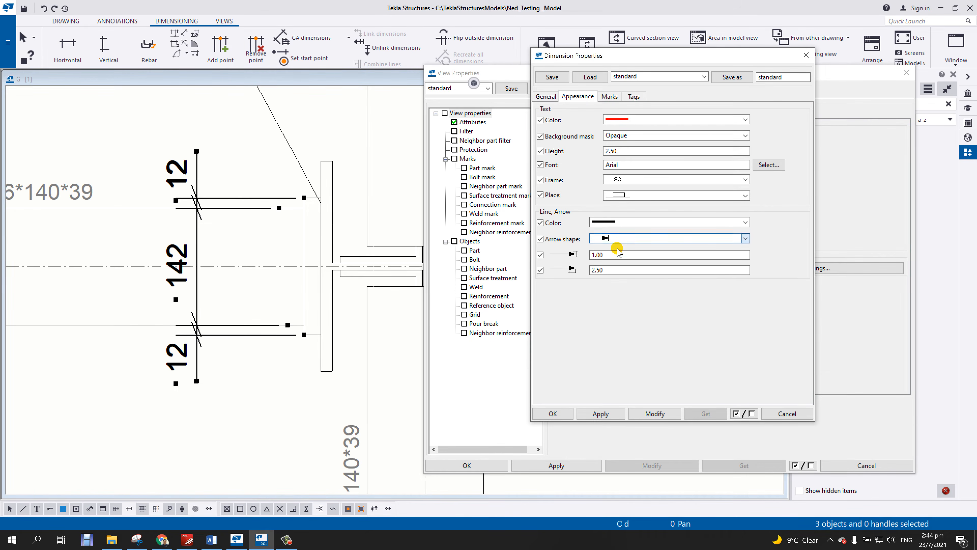
drag(618, 270, 539, 277)
text(1.2)
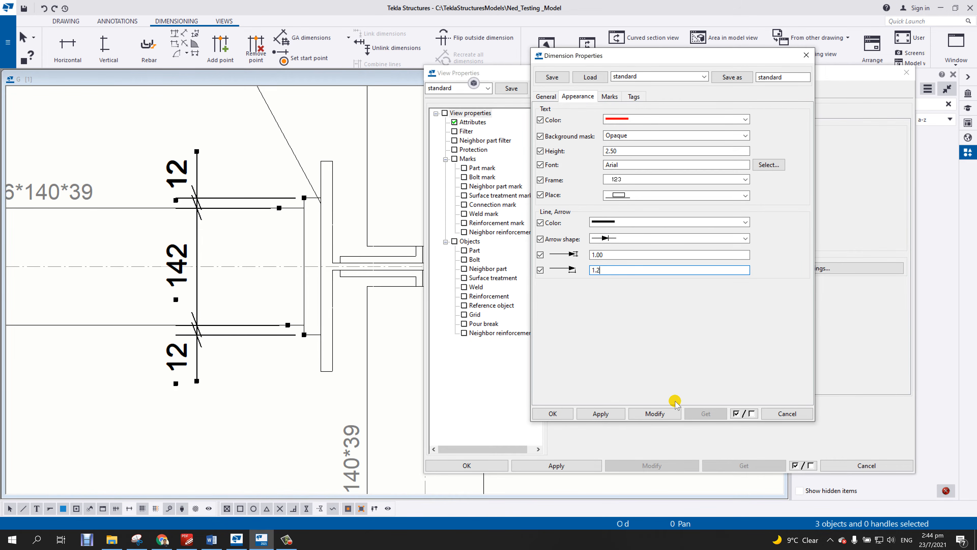
click(601, 414)
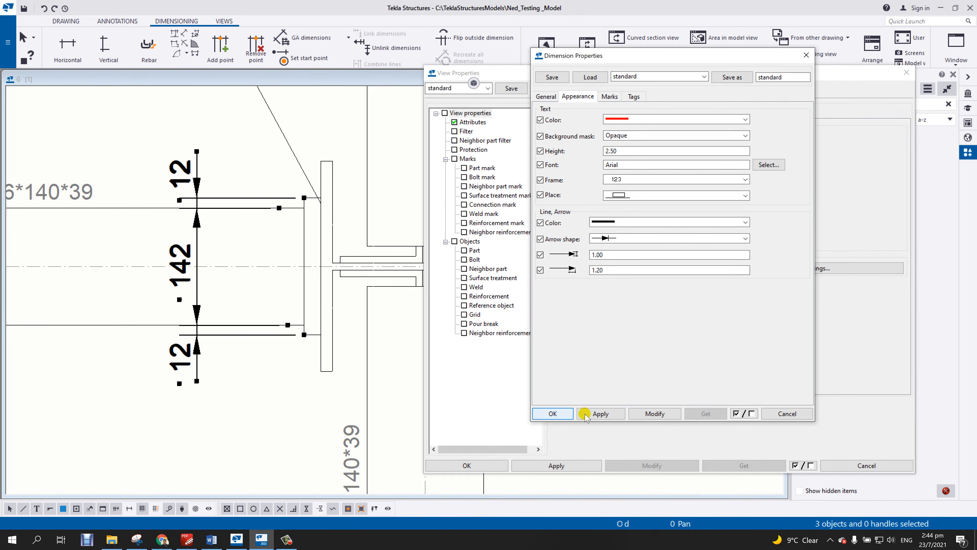
click(563, 413)
Shift the DET A view slightly left, clear of the sheet border, and apply and close the view properties.
scroll(313, 311, down, 3)
scroll(314, 311, down, 2)
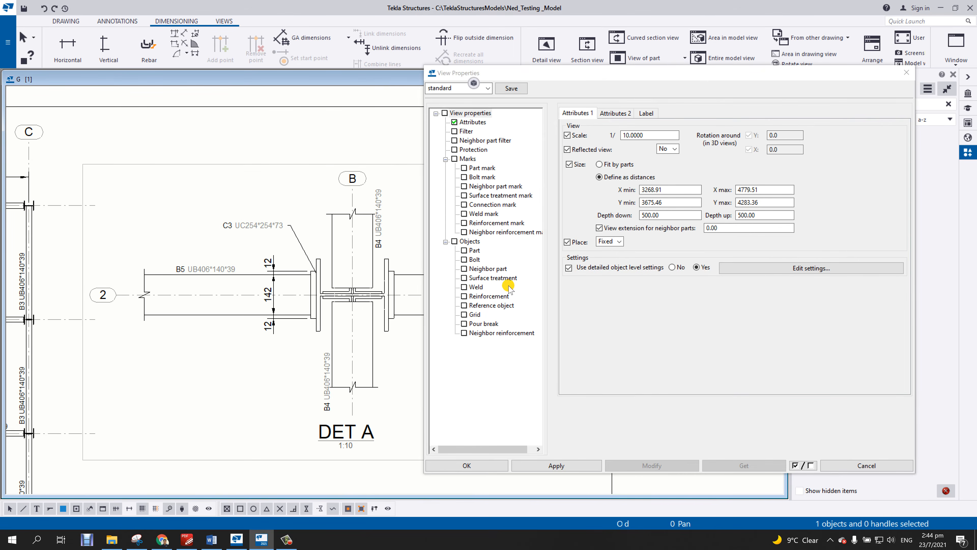
middle_drag(279, 293, 22, 207)
middle_drag(70, 271, 227, 242)
scroll(209, 233, up, 3)
middle_drag(238, 289, 241, 244)
scroll(236, 246, down, 2)
scroll(236, 257, down, 1)
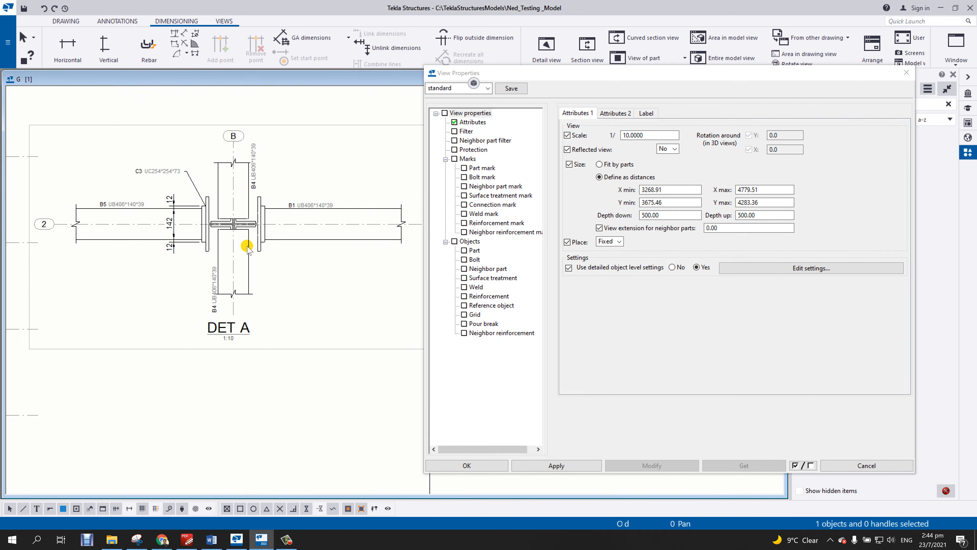
scroll(246, 247, down, 2)
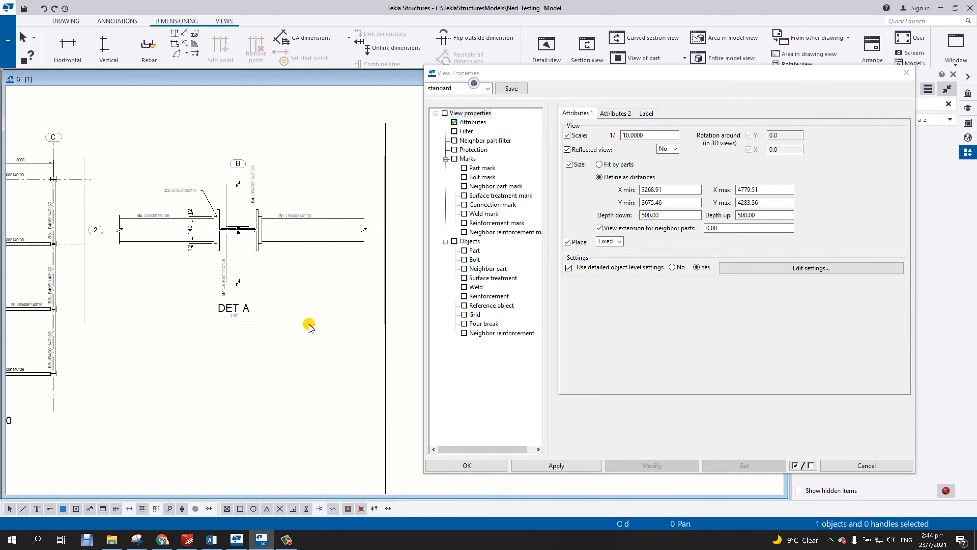
click(312, 324)
drag(323, 325, 314, 324)
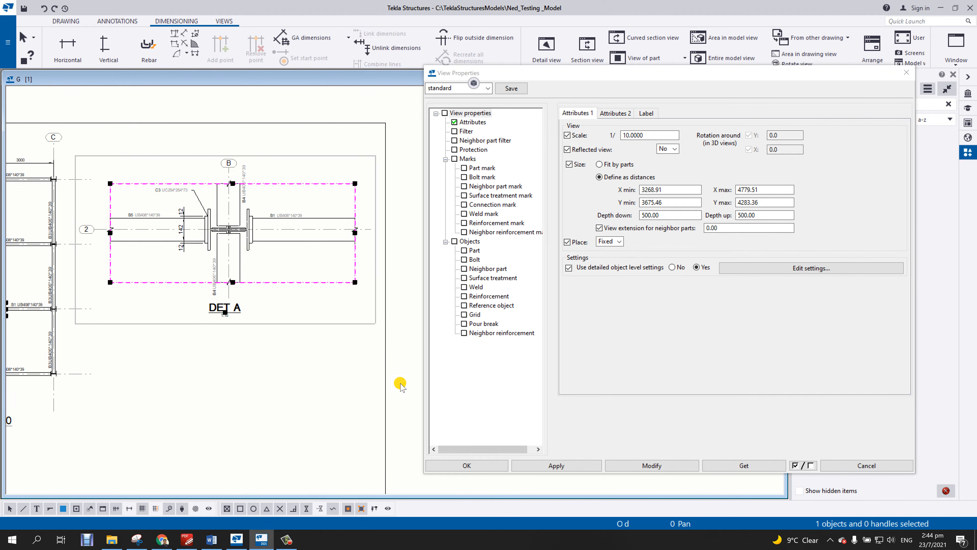
click(563, 470)
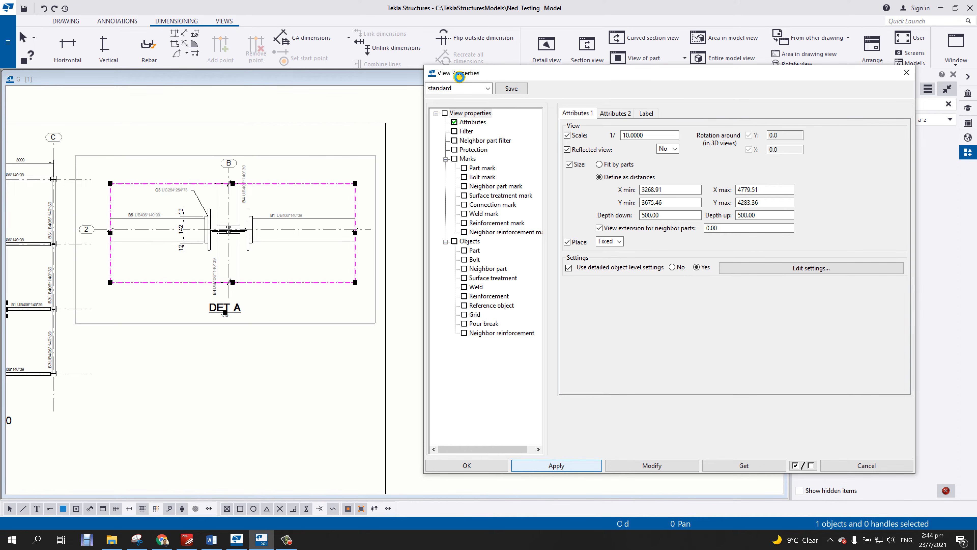
click(482, 465)
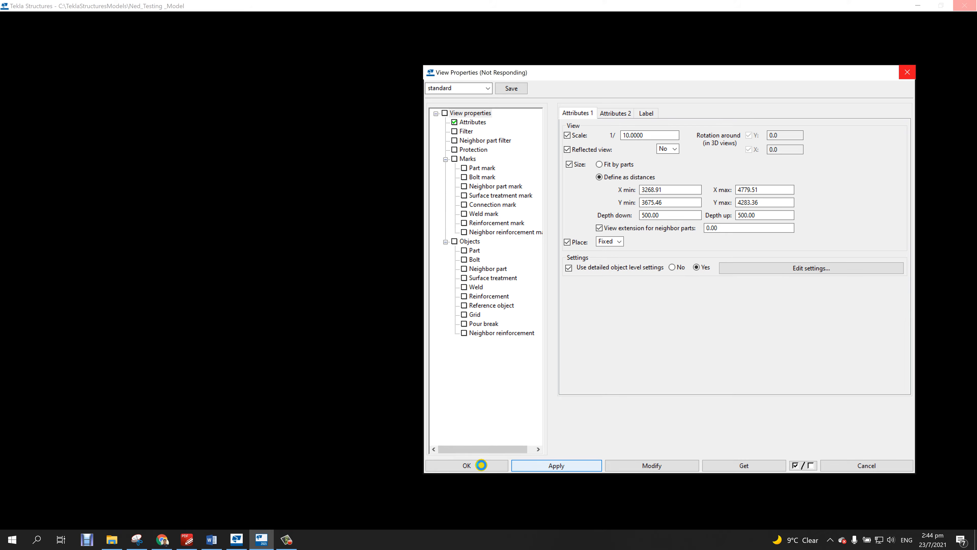
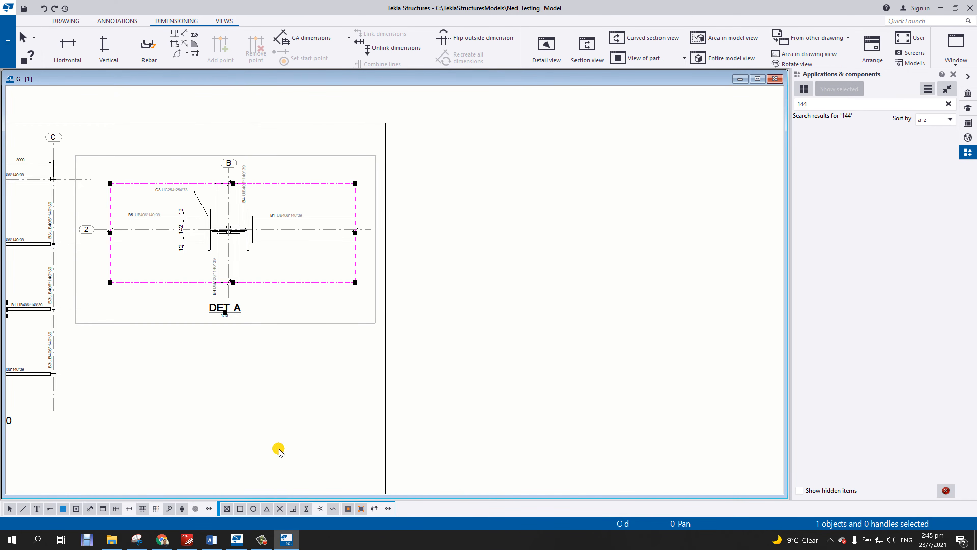
Create a section view through DET A along grid line 2, cutting from beam B5 to beam B1, and place it in the free space below.
click(223, 23)
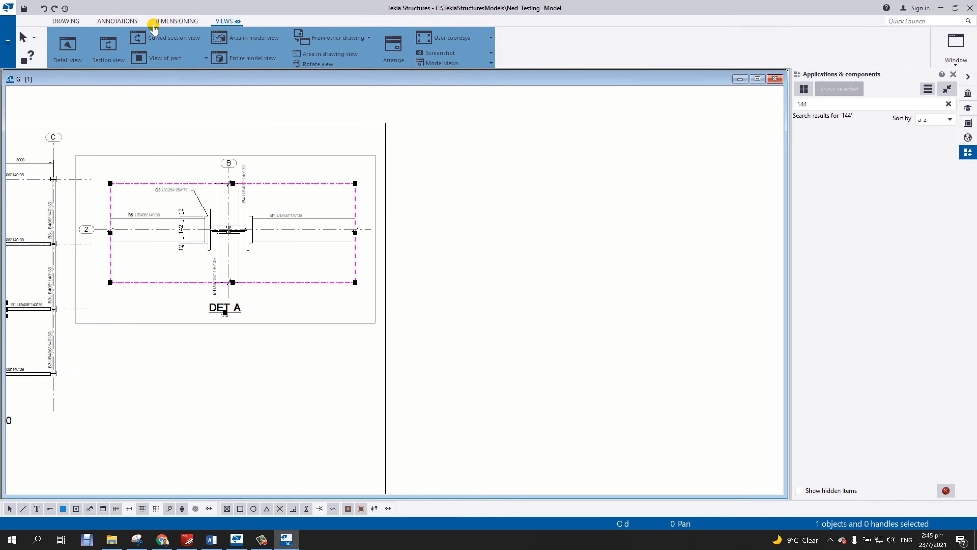
click(108, 47)
scroll(217, 309, up, 2)
scroll(175, 251, up, 2)
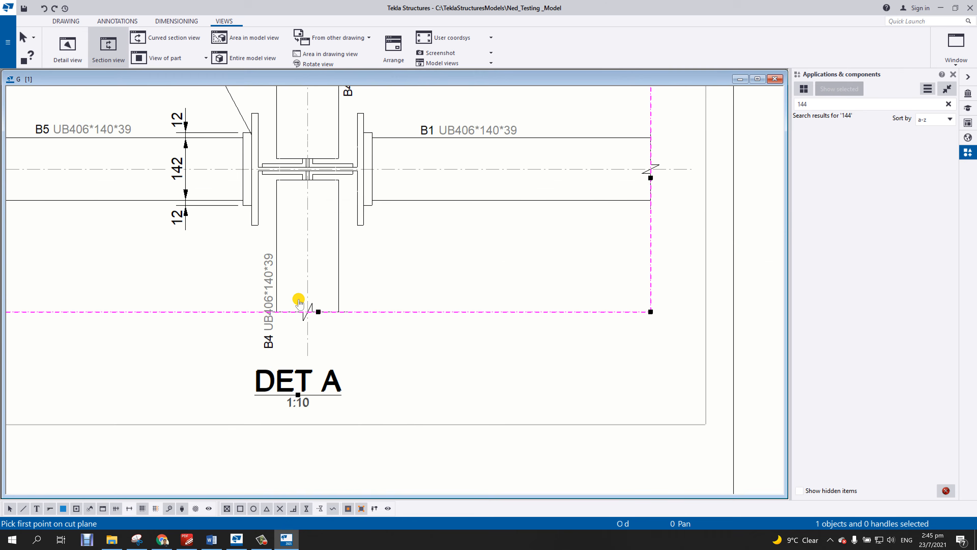
click(258, 231)
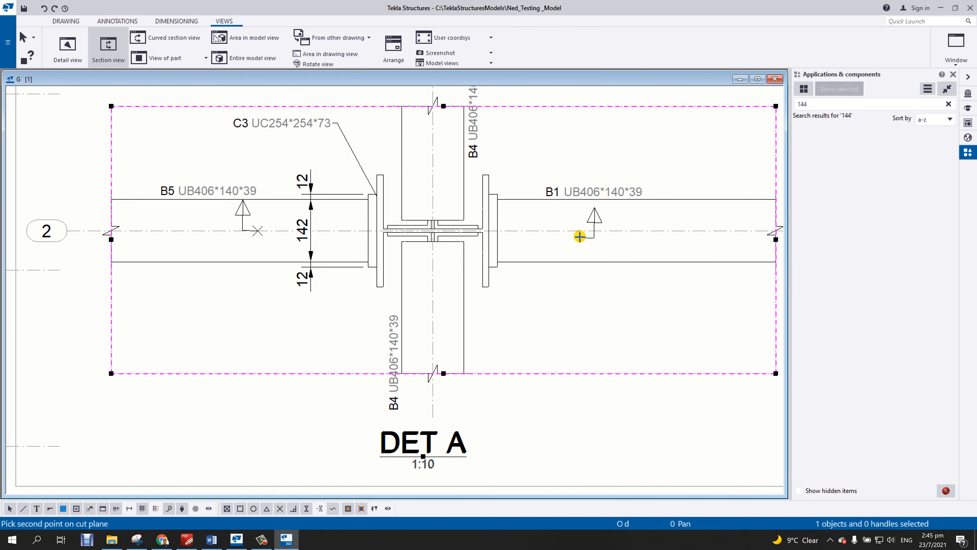
click(723, 138)
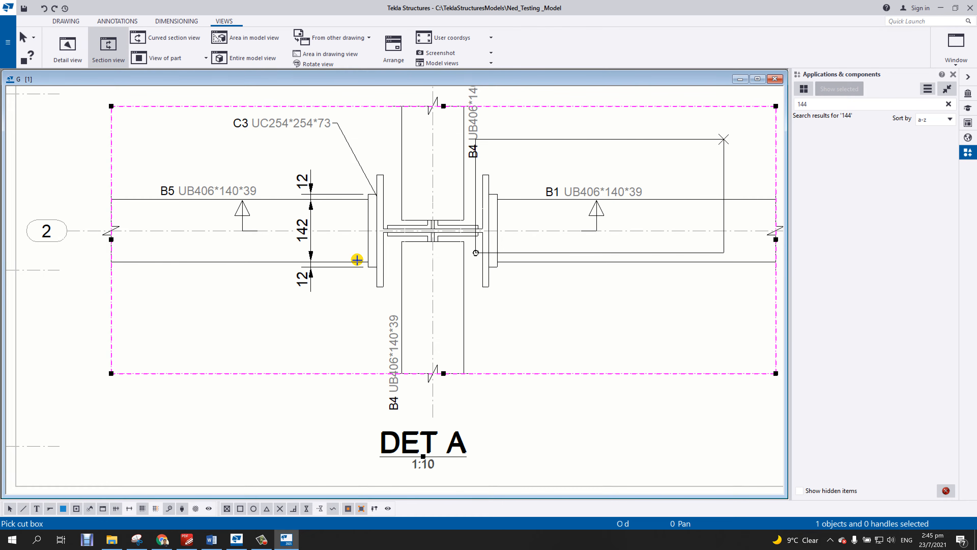
scroll(208, 344, down, 2)
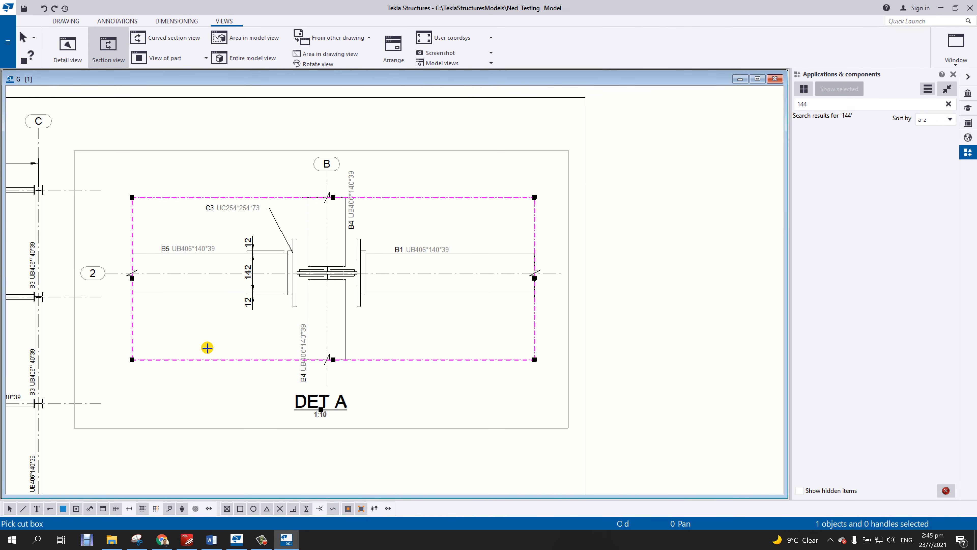
scroll(336, 208, down, 2)
scroll(281, 333, down, 2)
scroll(282, 333, down, 1)
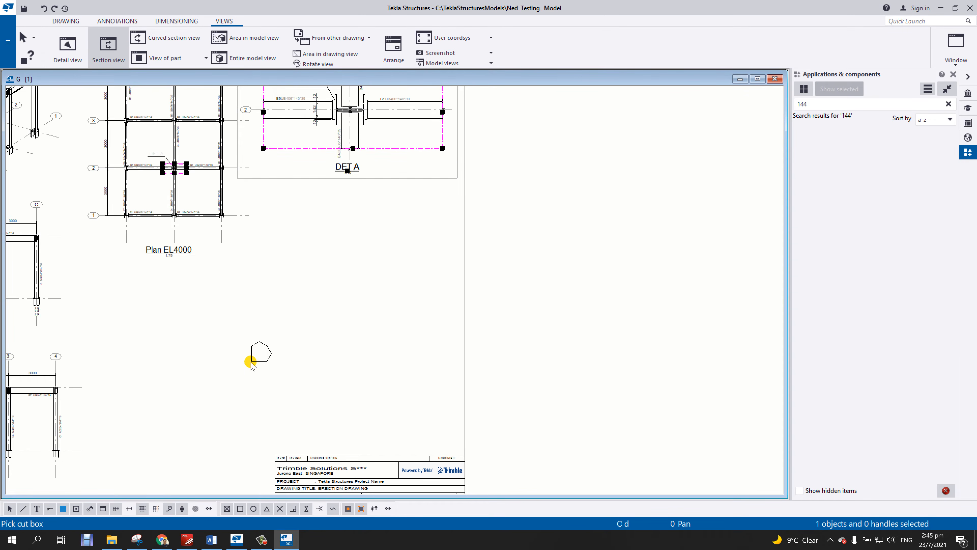
click(252, 362)
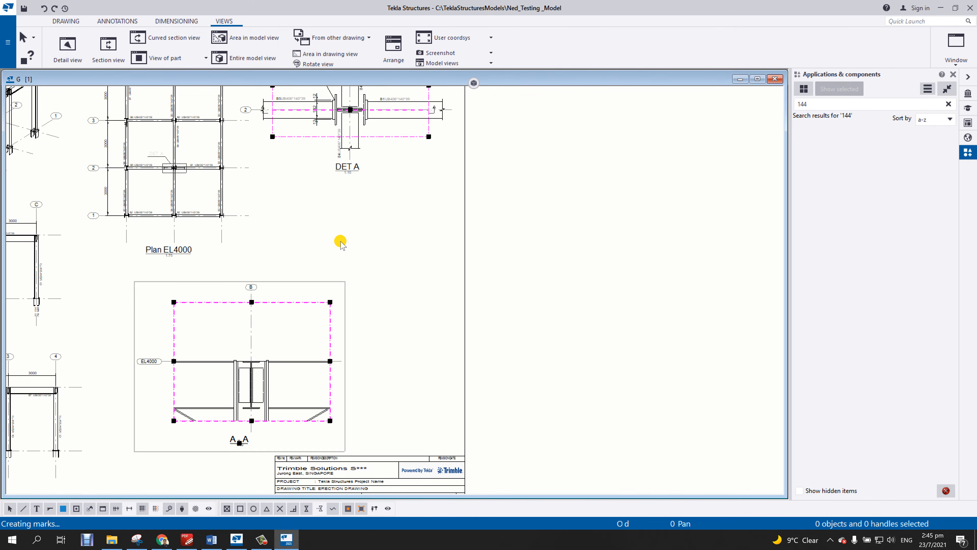
Move the section A-A view up and across so it sits beneath DET A.
drag(345, 319, 439, 249)
scroll(346, 218, up, 3)
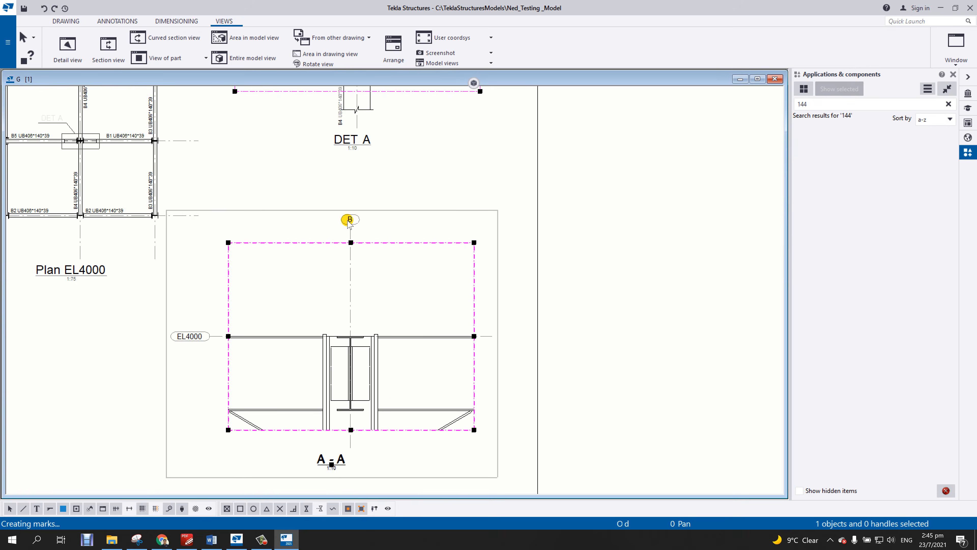
scroll(354, 204, down, 2)
scroll(361, 198, up, 2)
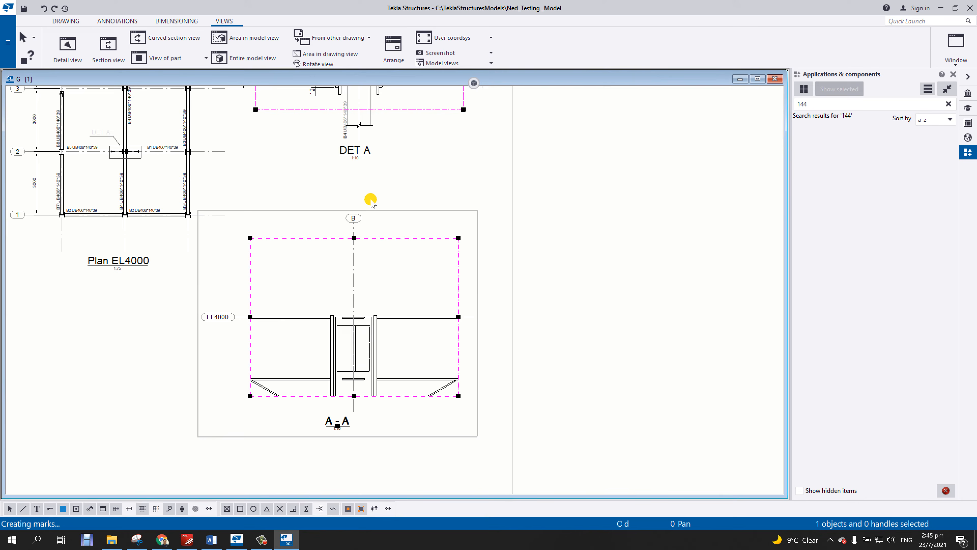
Try to align the section A-A view vertically with DET A using grid line B.
right_click(383, 214)
click(419, 273)
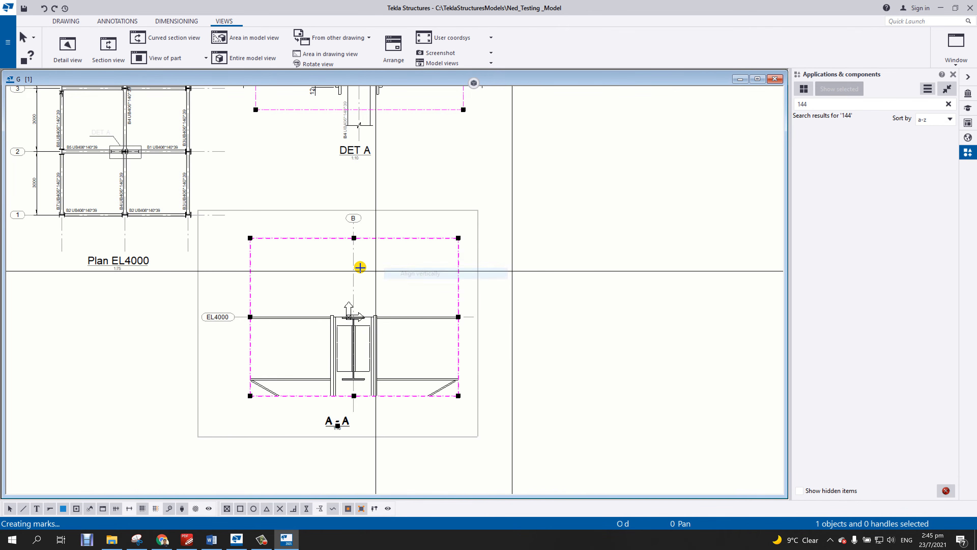
click(353, 266)
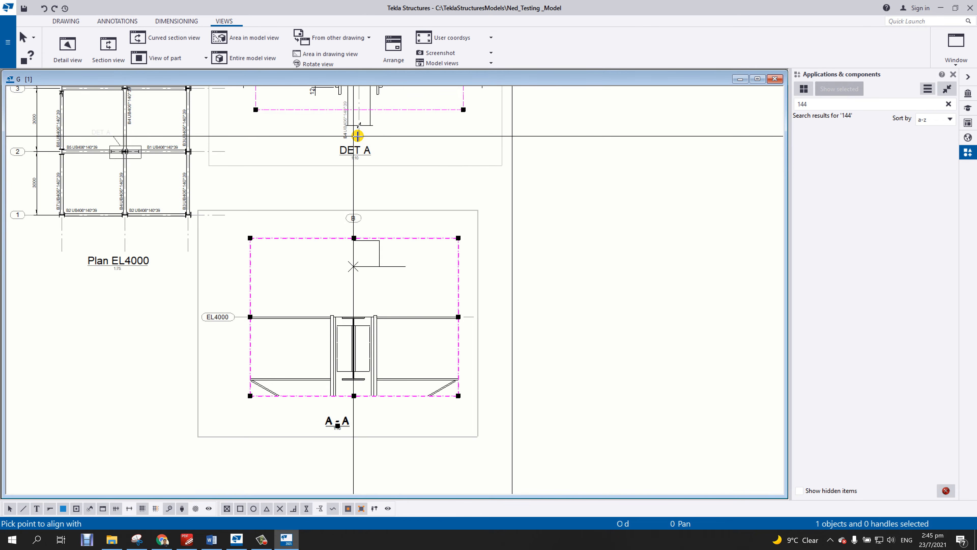
click(361, 135)
Align section A-A vertically under DET A, picking grid line B in each view as reference, and end the command.
right_click(359, 257)
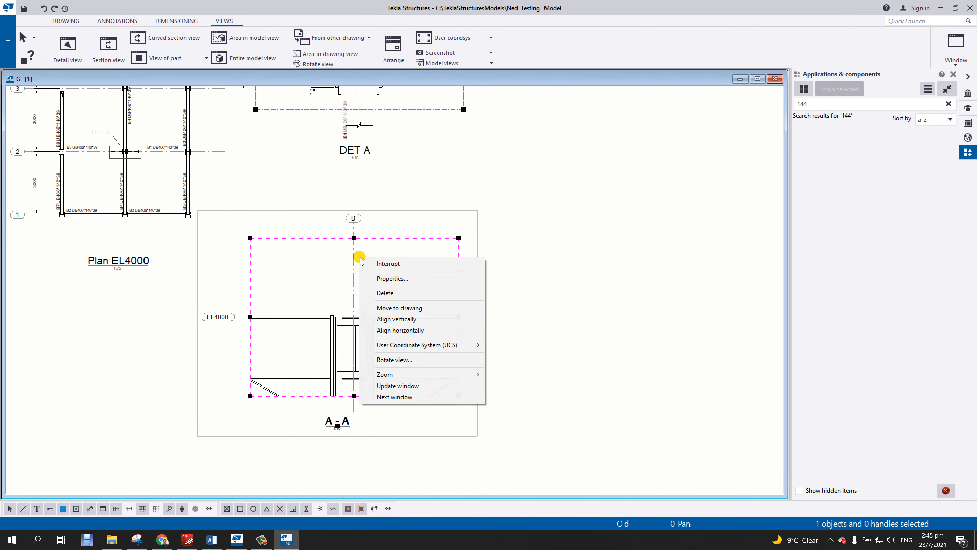
click(388, 319)
click(353, 269)
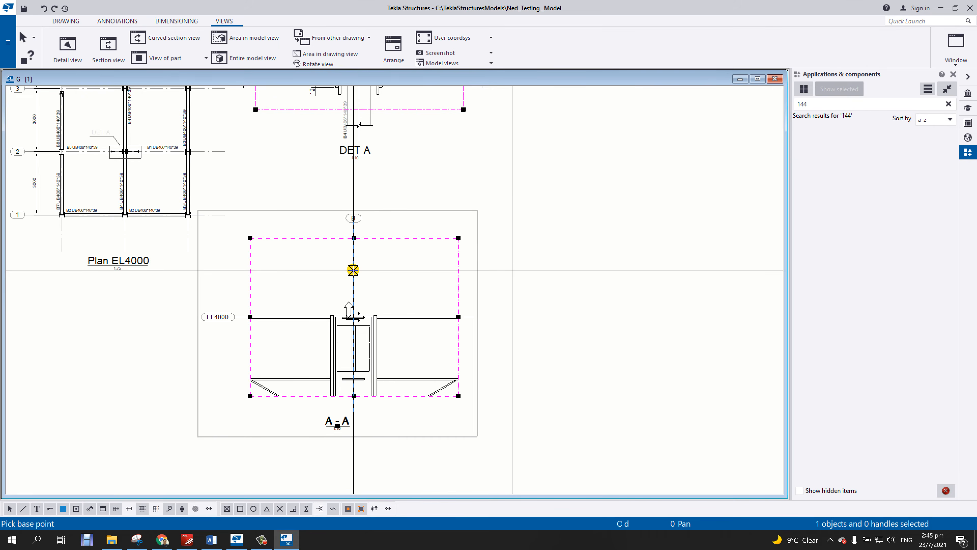
click(360, 136)
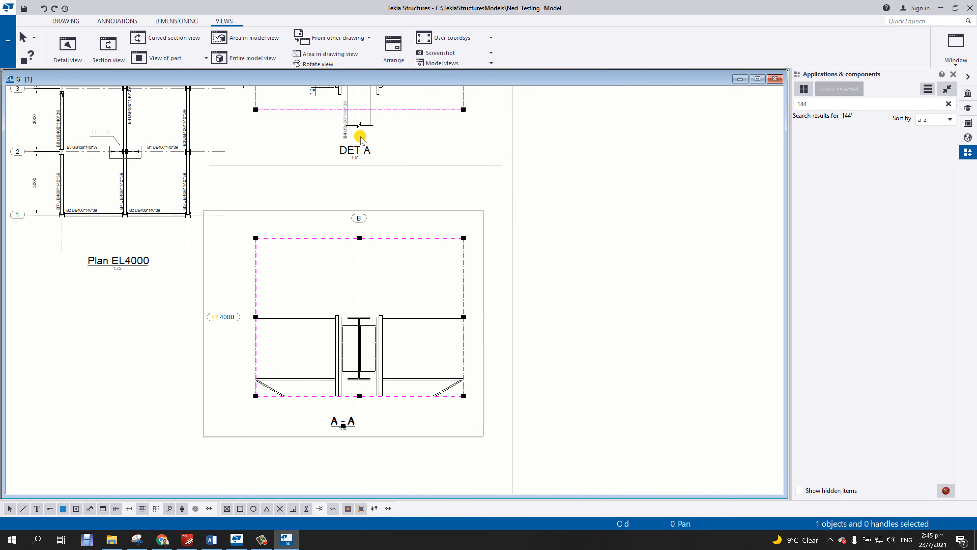
right_click(393, 160)
click(400, 166)
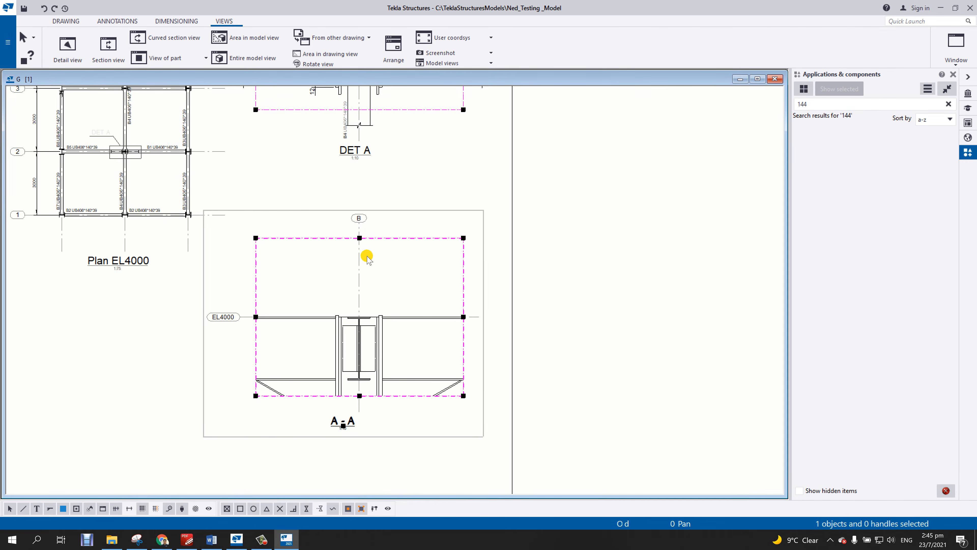
Resize the section A-A view boundary: lower its upper edge, widen both sides, and extend its lower edge below the haunches.
scroll(367, 257, up, 1)
drag(357, 277, 357, 300)
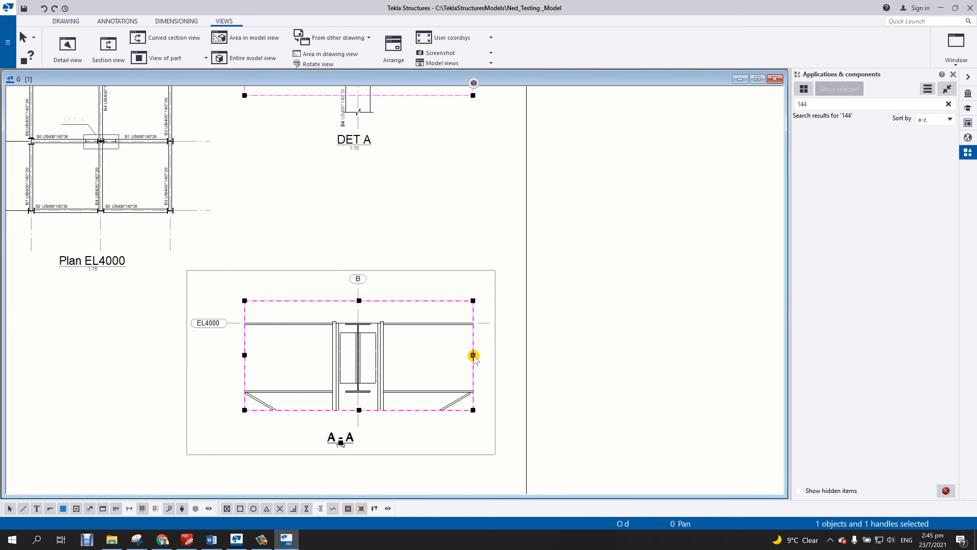
drag(488, 356, 494, 354)
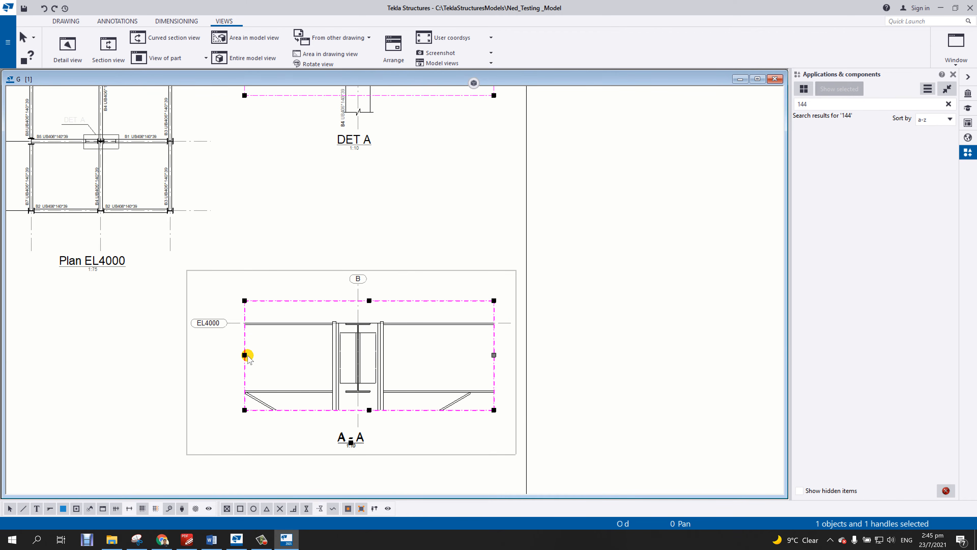
drag(245, 355, 214, 354)
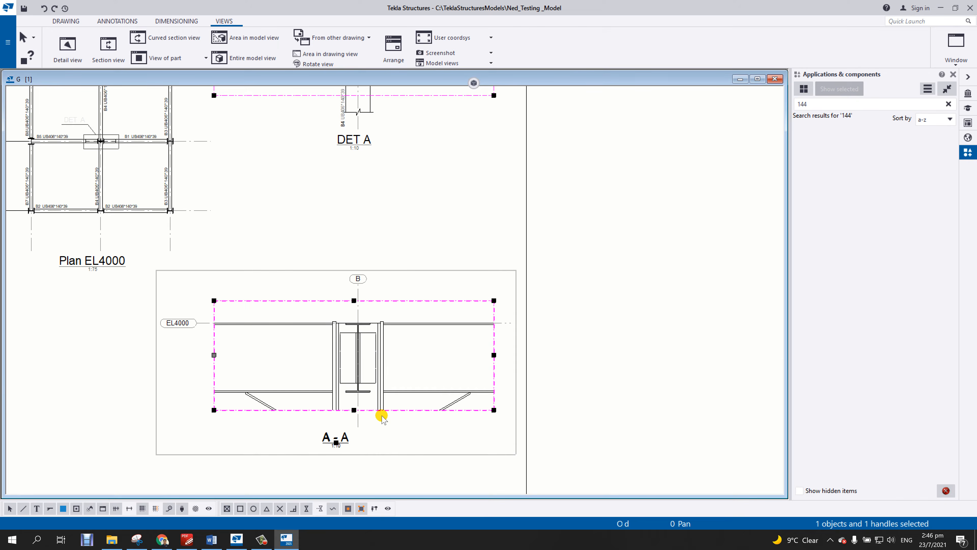
middle_drag(377, 383, 370, 299)
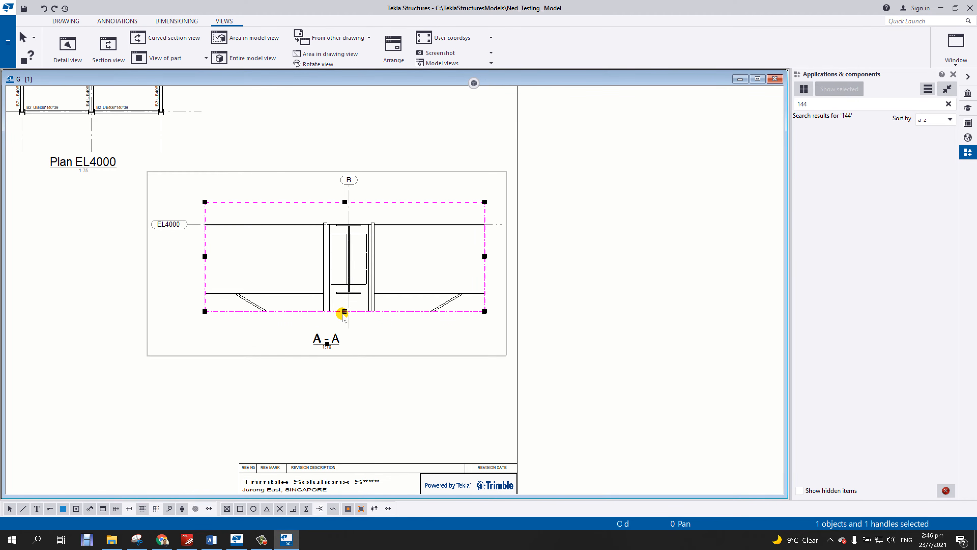
drag(341, 377, 343, 390)
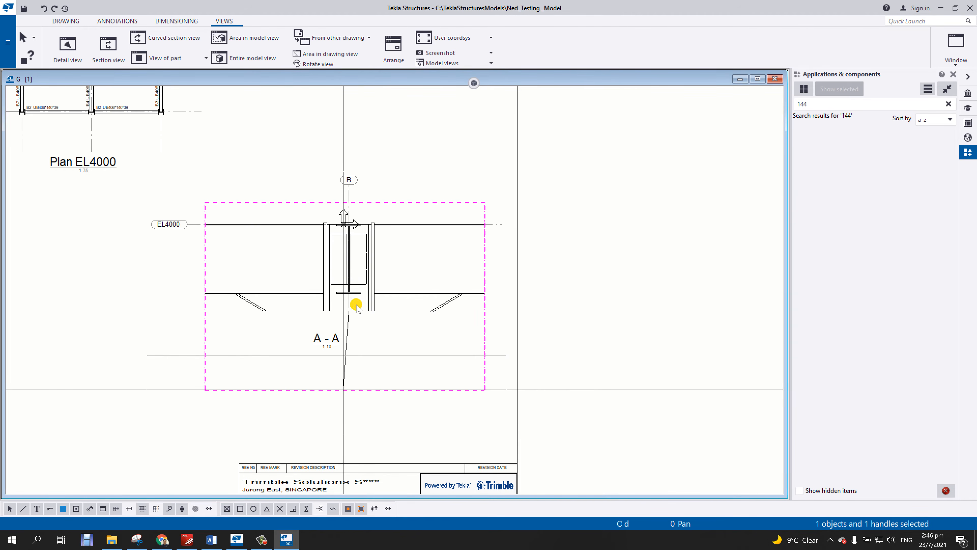
Move the section A-A view slightly up toward DET A and deselect it.
scroll(423, 196, down, 2)
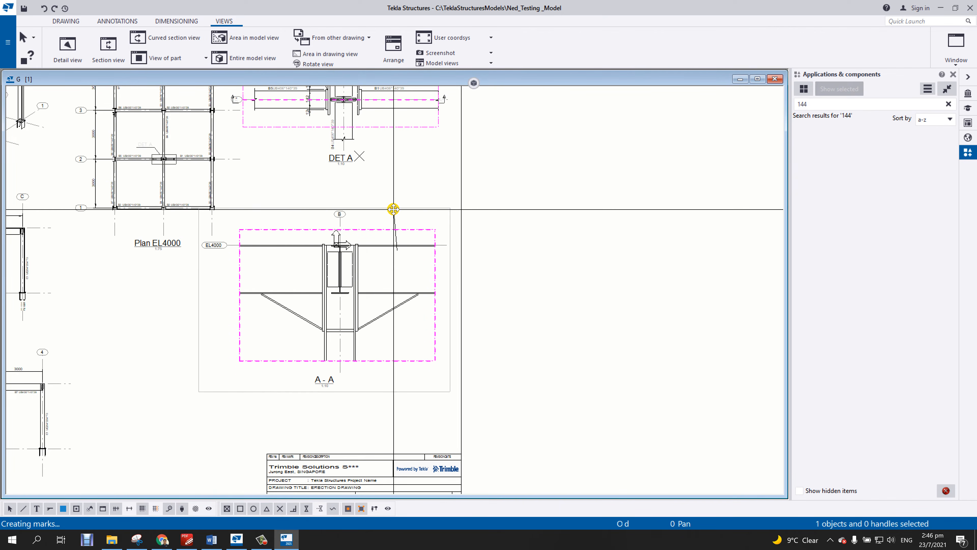
scroll(389, 260, up, 2)
click(389, 258)
scroll(389, 259, up, 1)
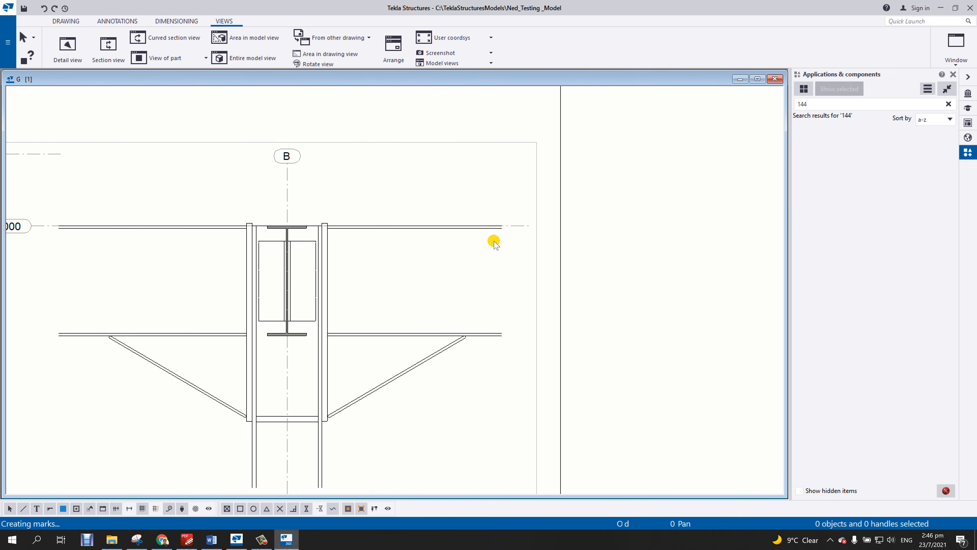
Create black SIKSAK cut lines of size 1 on both beams and the column in section A-A, and close the cut line settings.
click(495, 228)
ctrl+click(96, 332)
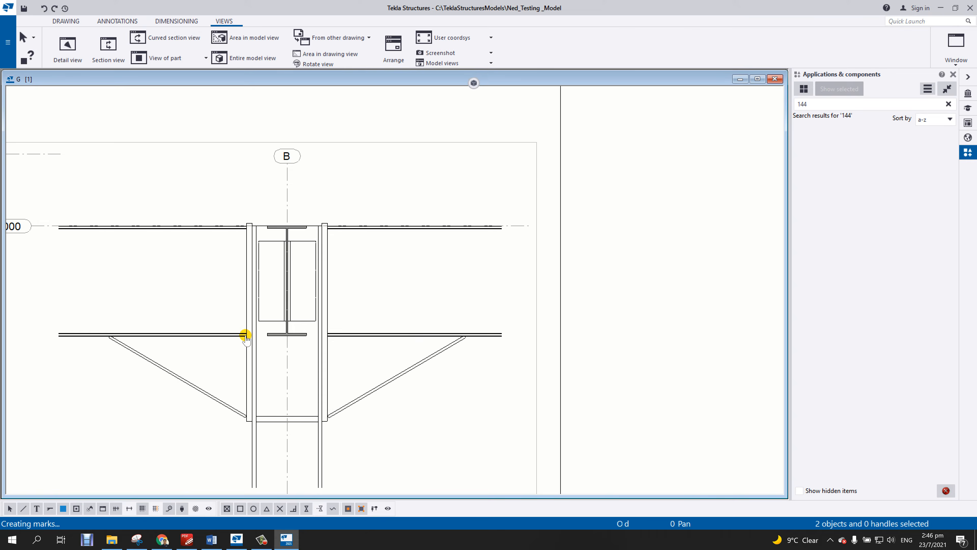
scroll(245, 339, down, 2)
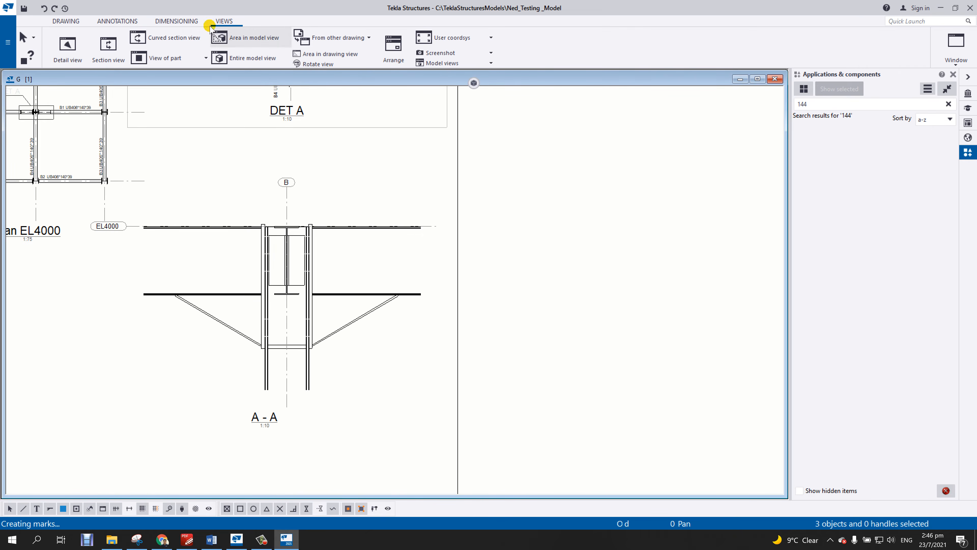
click(66, 21)
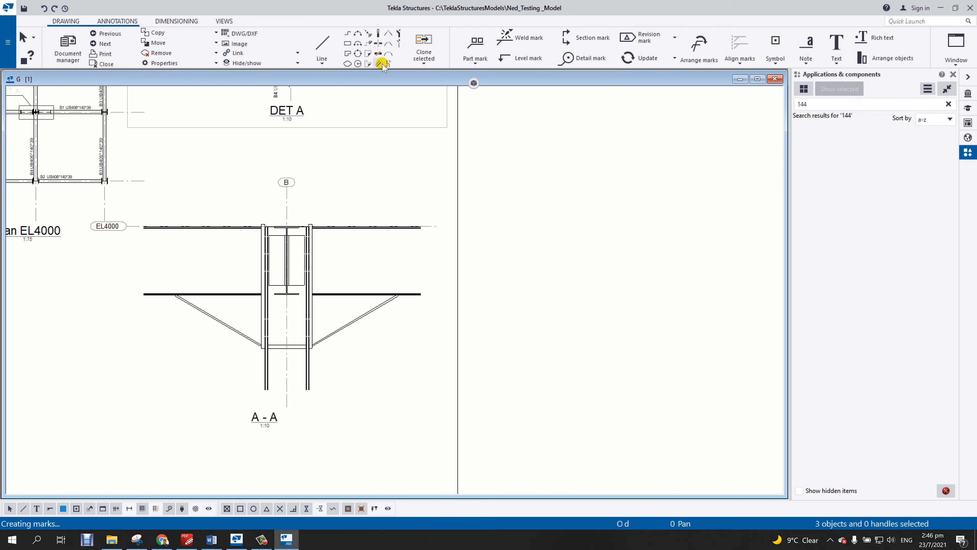
click(389, 64)
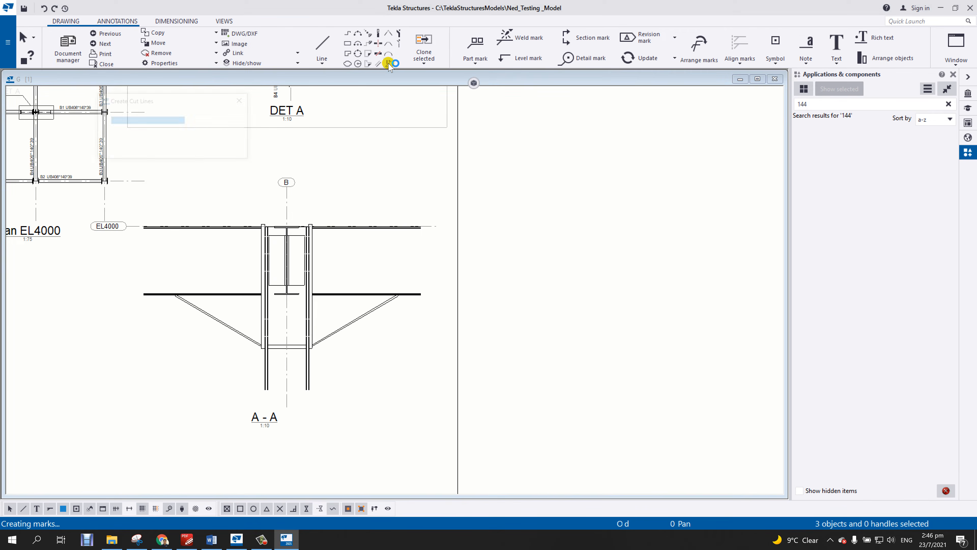
click(185, 120)
click(166, 130)
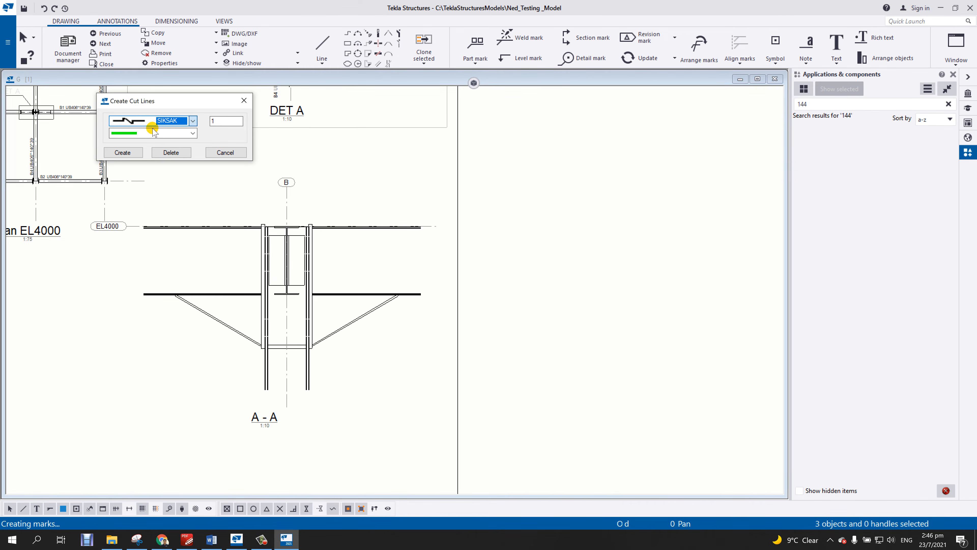
click(143, 132)
scroll(142, 133, up, 1)
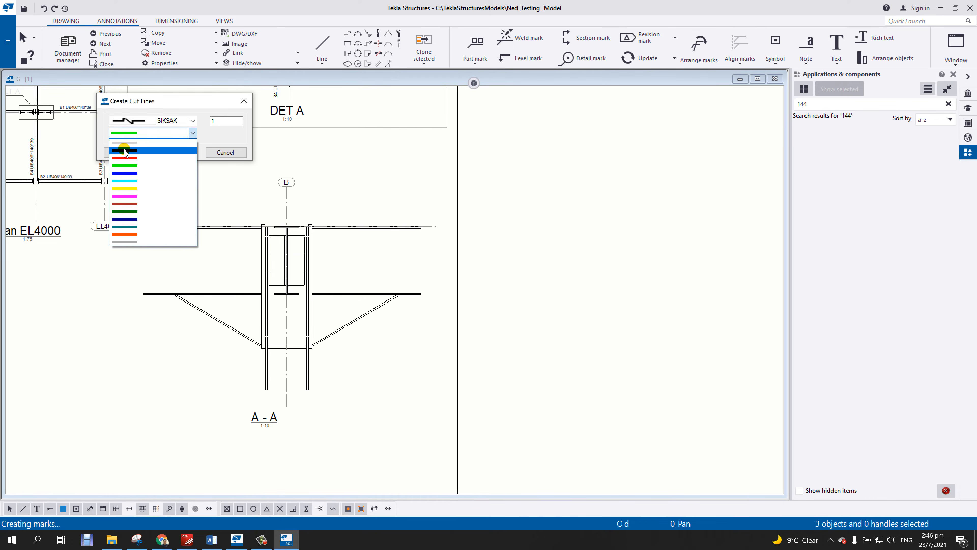
click(127, 145)
click(129, 153)
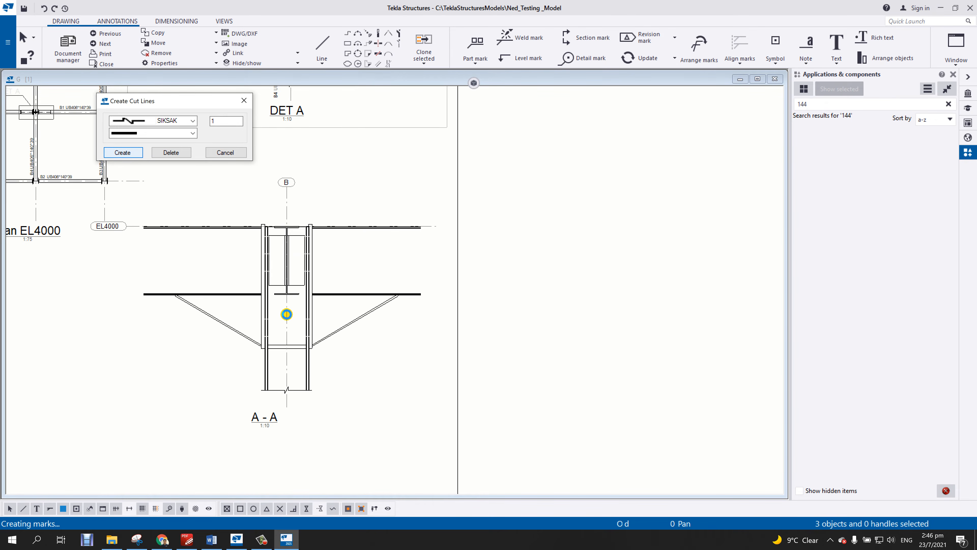
click(244, 100)
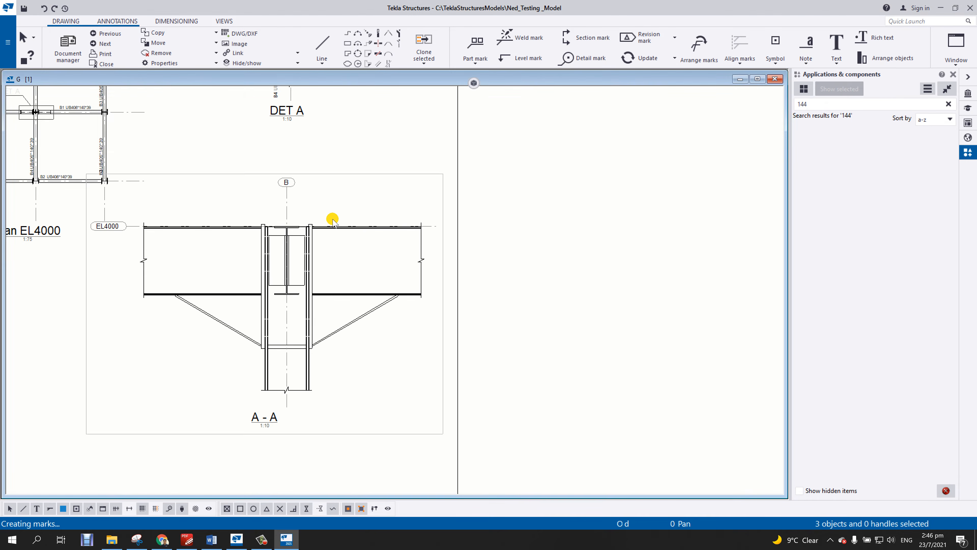
click(332, 220)
Open the view properties of section A-A and go to its bolt object settings.
scroll(289, 257, up, 2)
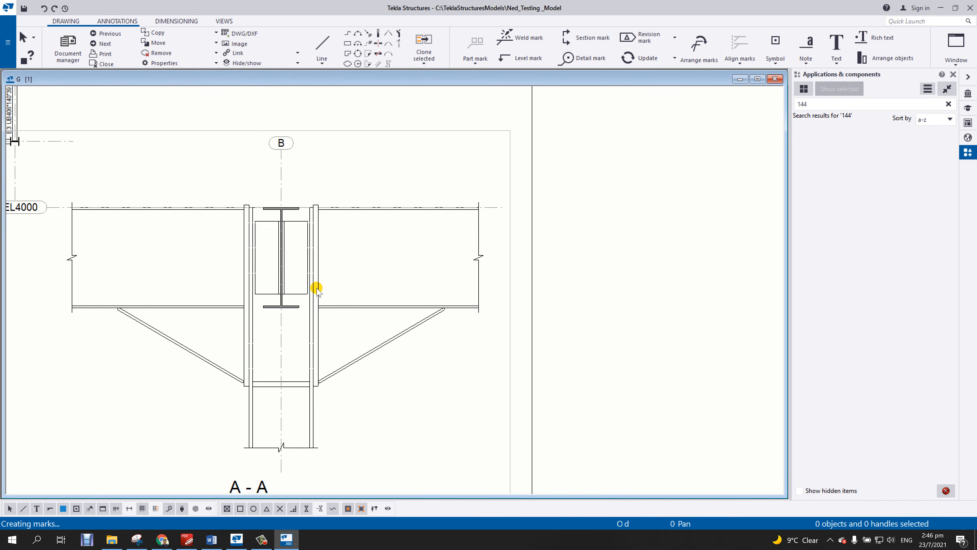
scroll(316, 288, down, 2)
click(372, 191)
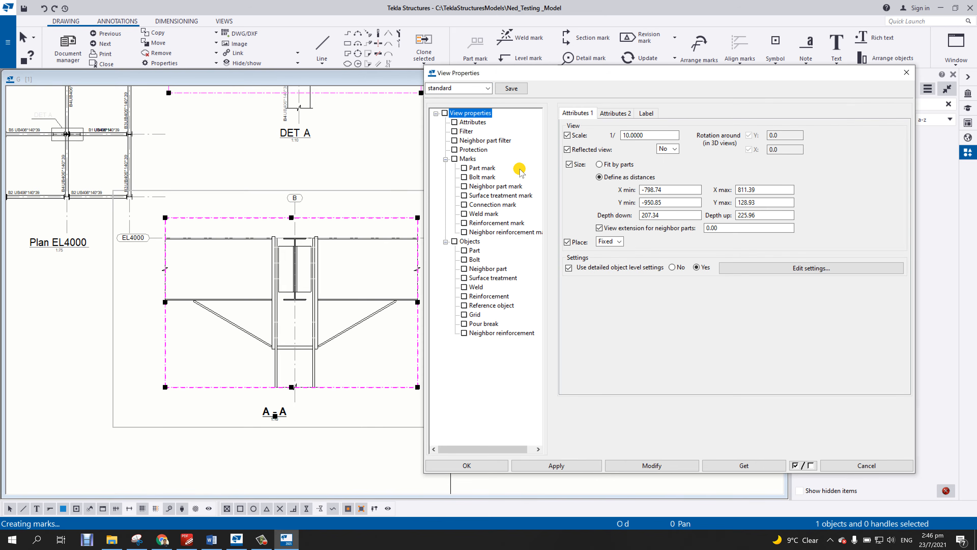
drag(579, 75, 602, 81)
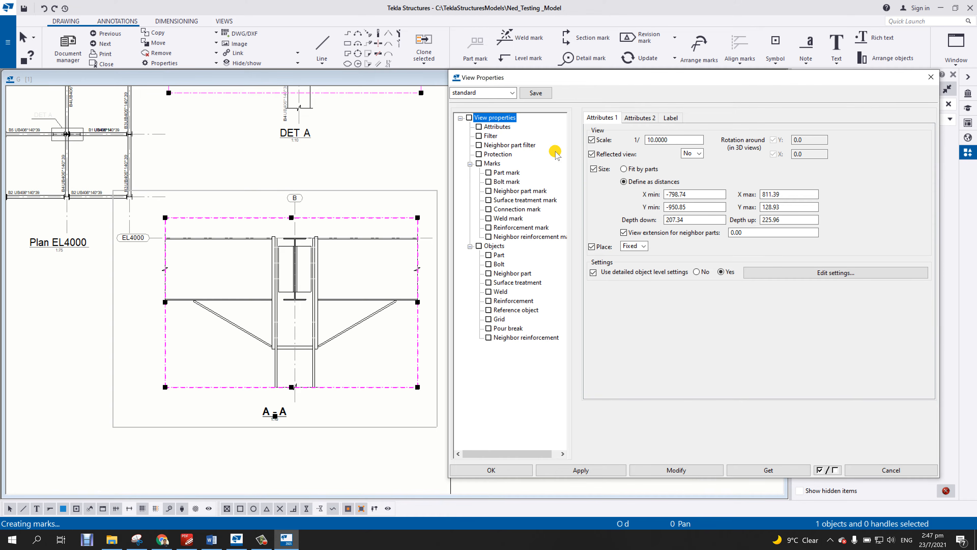
click(507, 181)
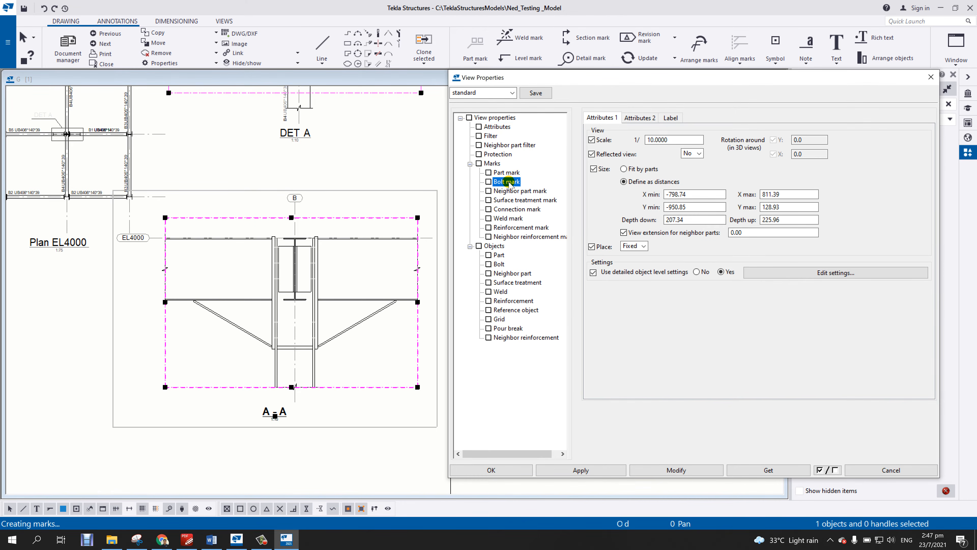
click(499, 265)
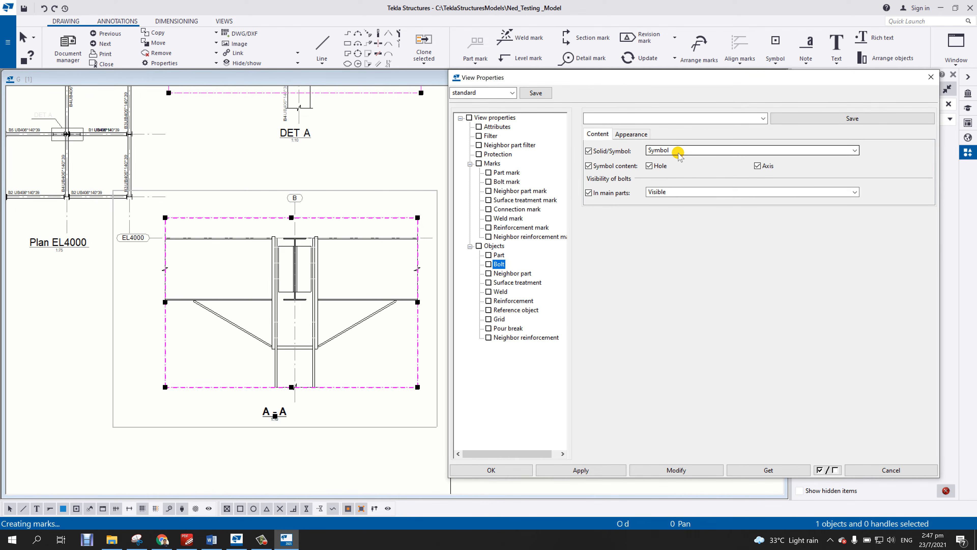
Set the bolt representation in section A-A to Symbol3 and apply it to the view.
click(632, 135)
click(594, 134)
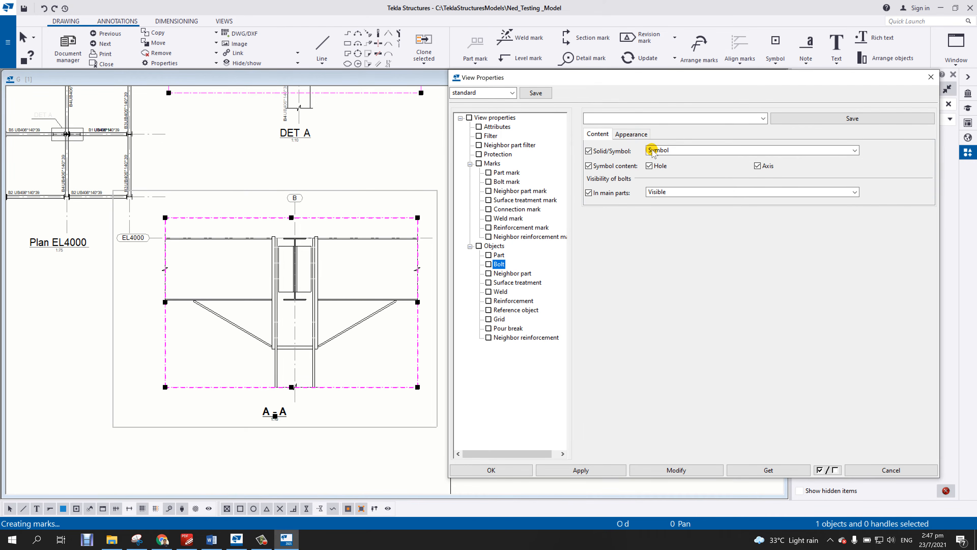
click(656, 150)
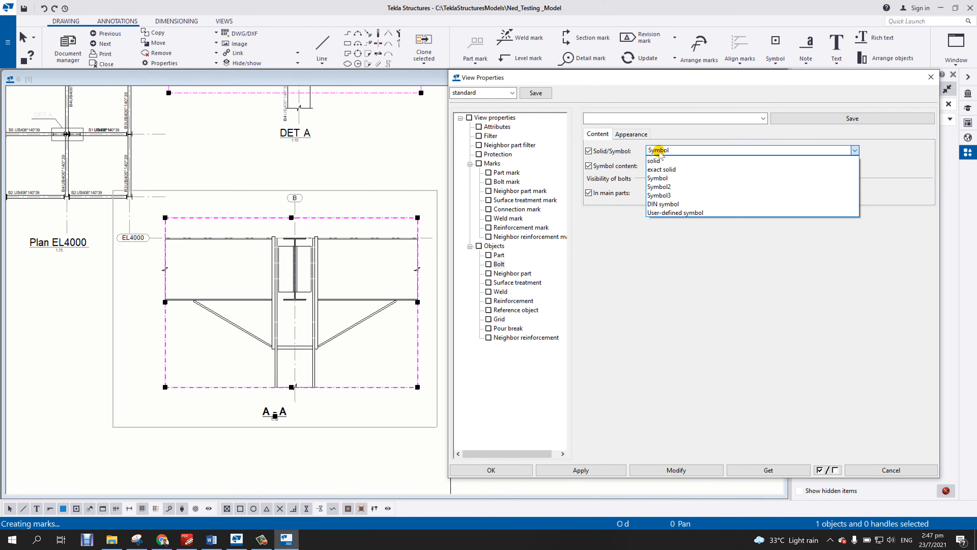
click(672, 194)
click(670, 471)
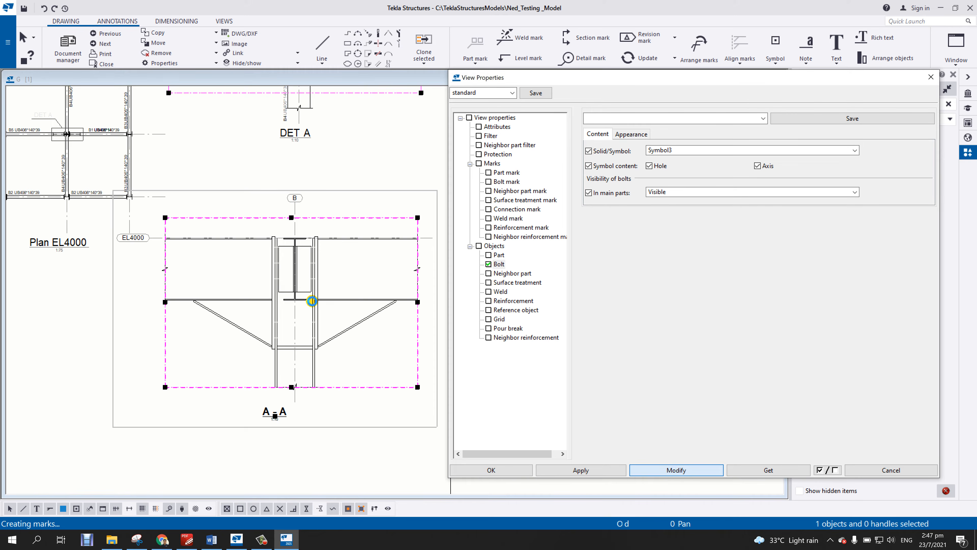
scroll(302, 300, up, 5)
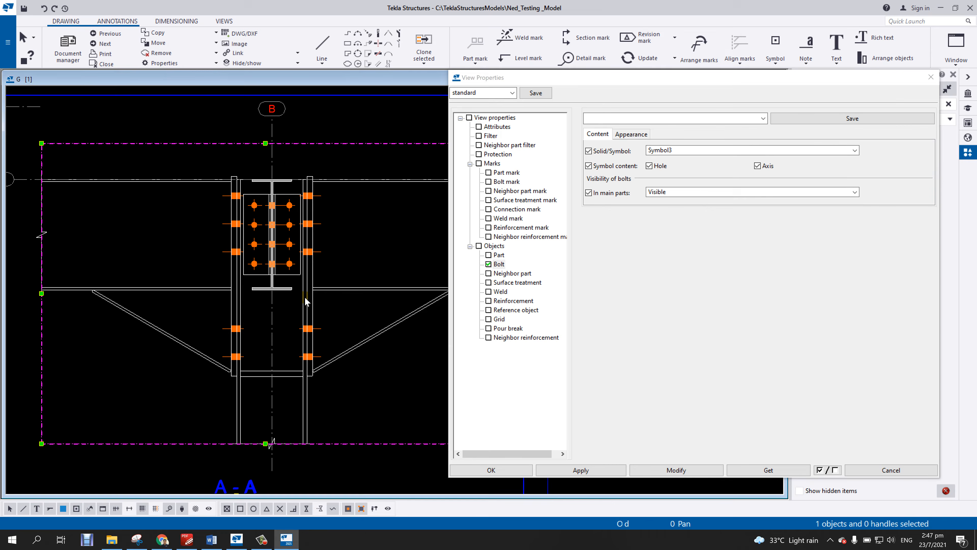
click(291, 294)
scroll(293, 302, down, 3)
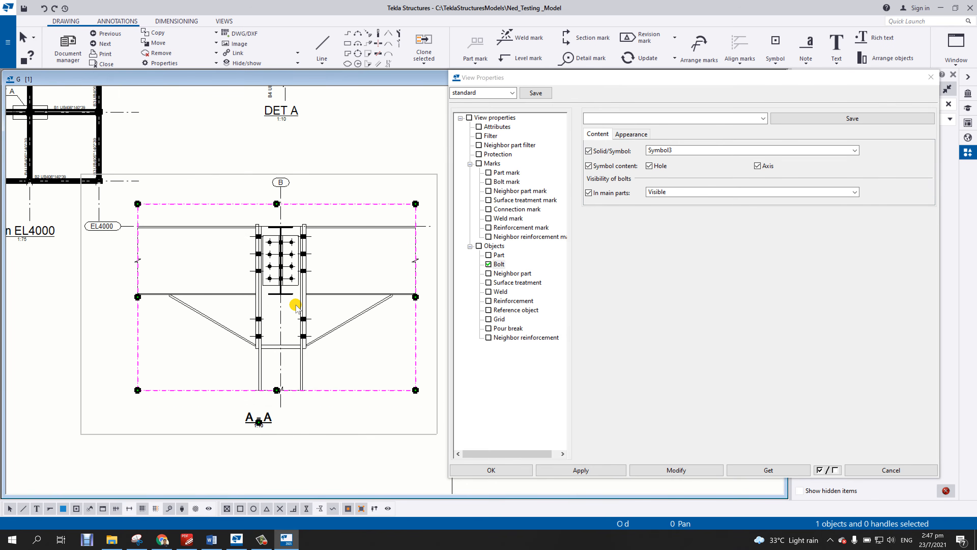
scroll(294, 306, up, 3)
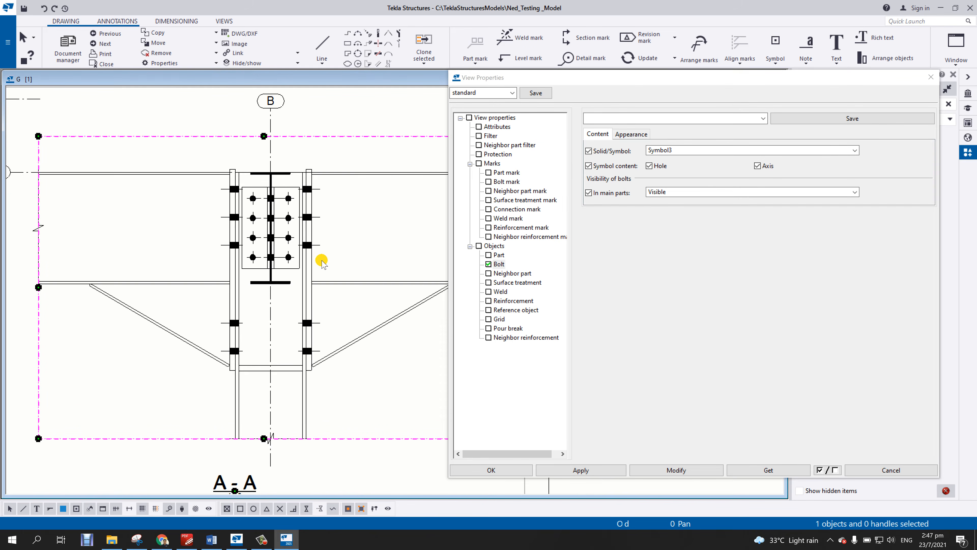
Set the bolt representation in section A-A to exact solid and apply it to the view.
click(685, 150)
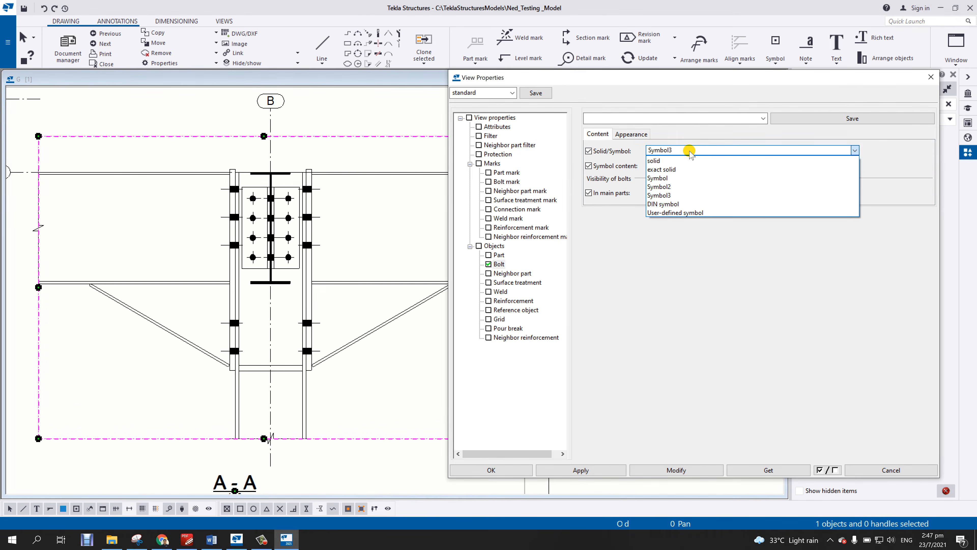
click(677, 170)
click(654, 471)
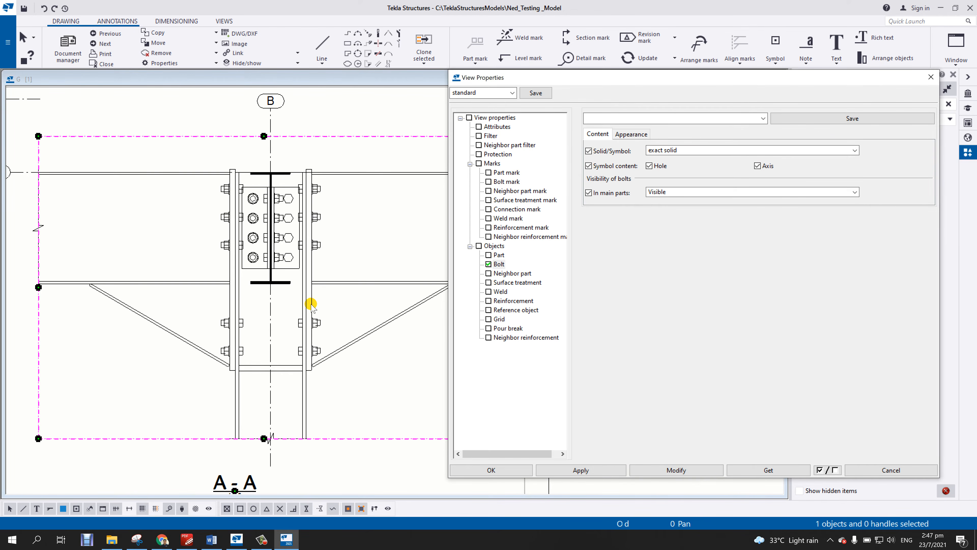
middle_drag(321, 273, 303, 227)
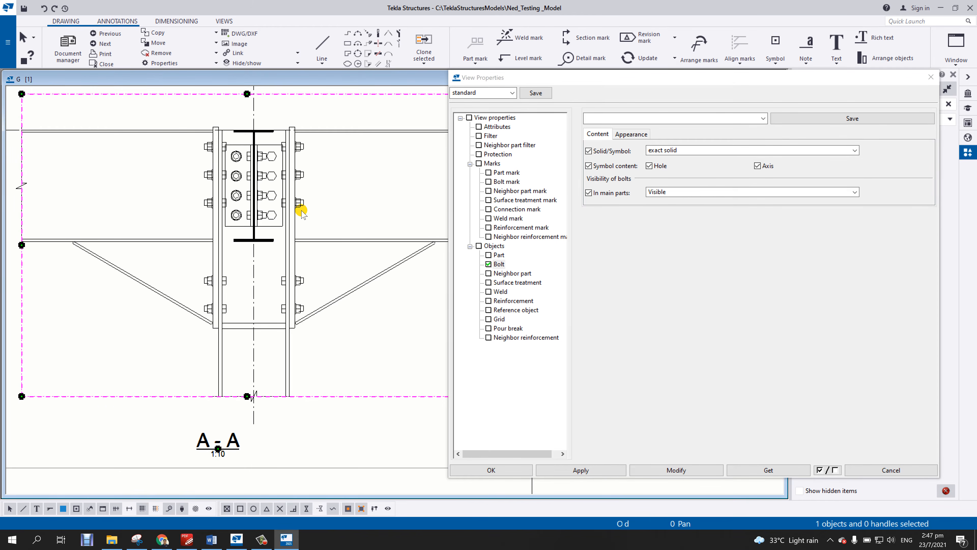
middle_drag(288, 285, 291, 326)
scroll(298, 310, down, 2)
key(b)
scroll(308, 331, down, 1)
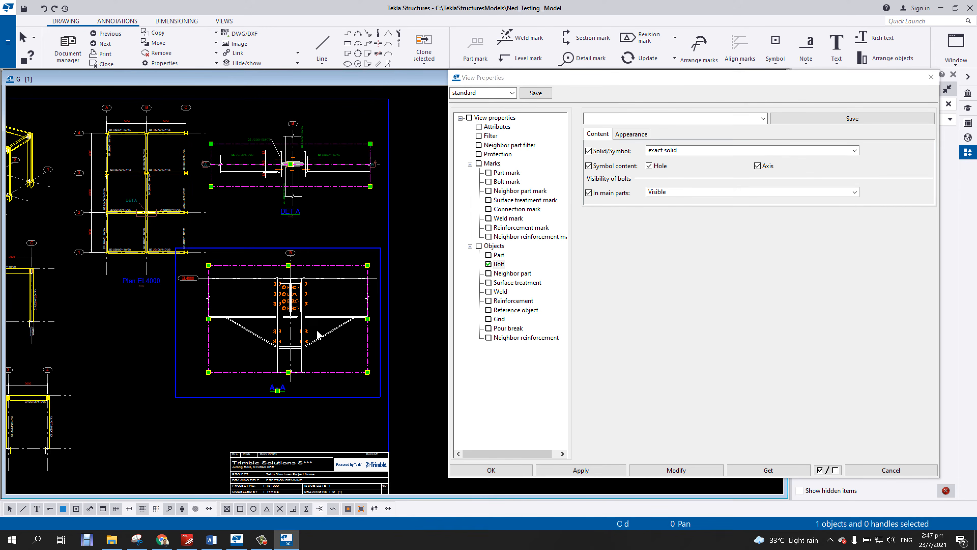
scroll(304, 326, up, 3)
scroll(302, 328, up, 2)
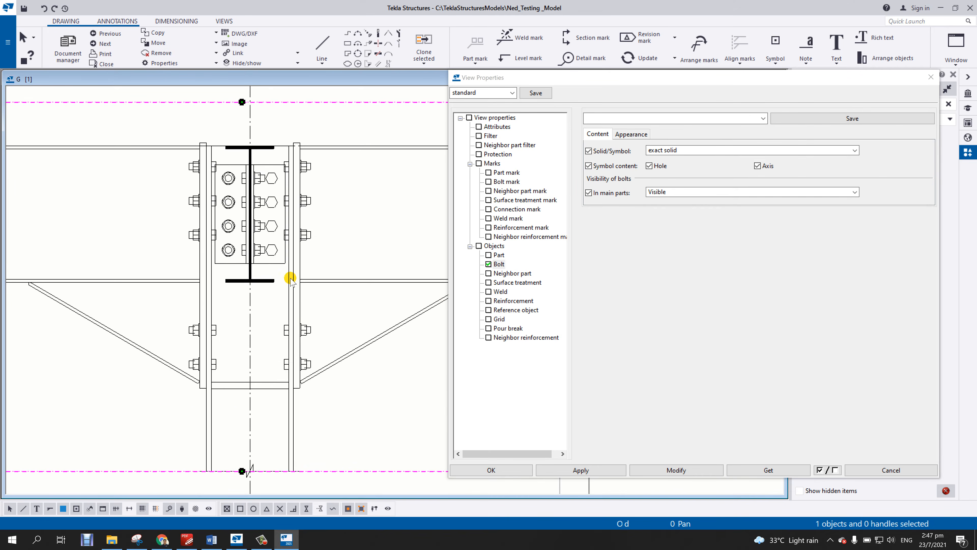
Apply the exact solid bolt representation to the DET A view, deselect it, and close the view properties.
scroll(318, 323, down, 3)
scroll(312, 231, up, 5)
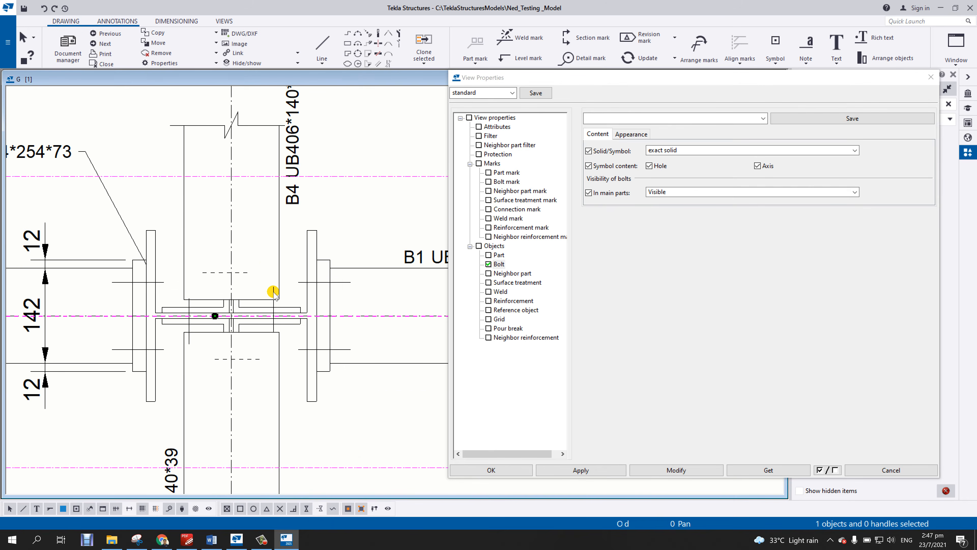
scroll(273, 292, down, 4)
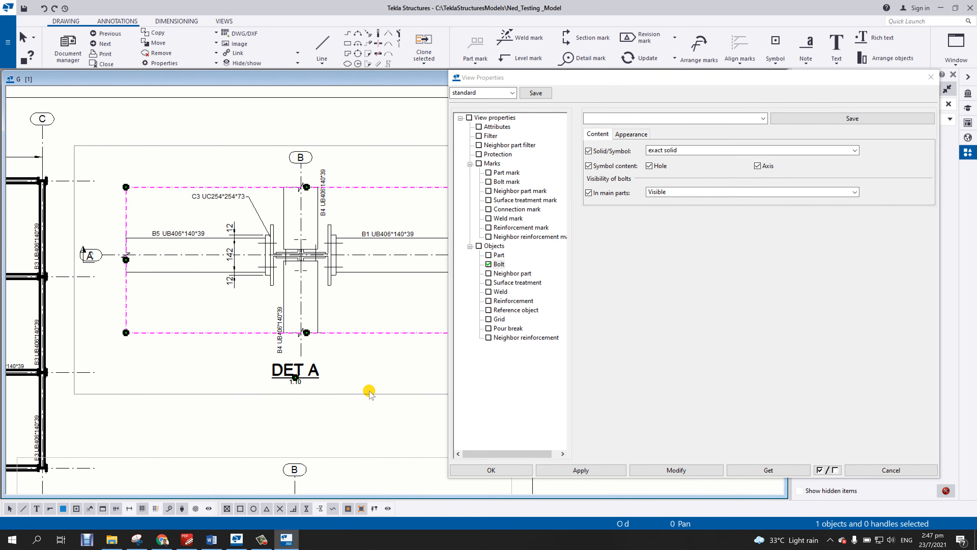
click(673, 468)
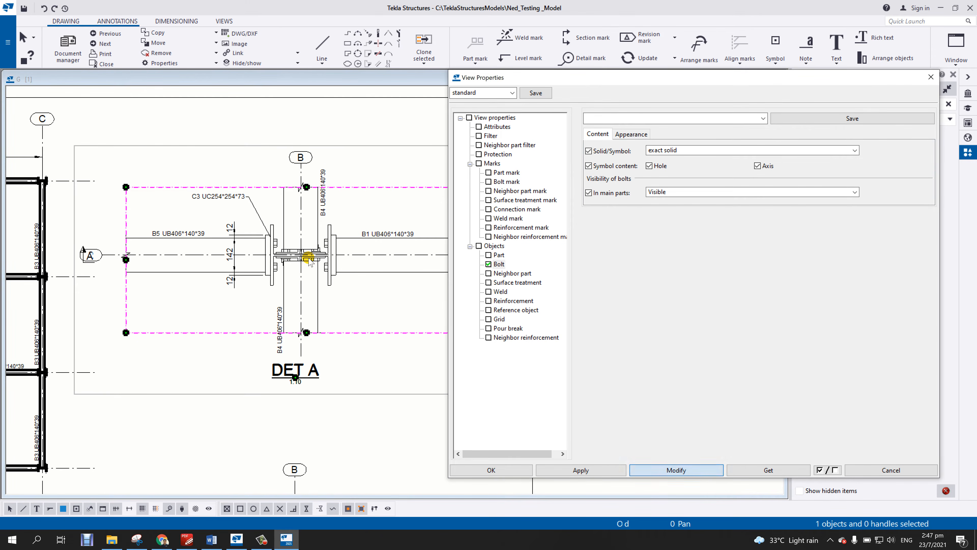
scroll(308, 257, up, 4)
scroll(255, 245, down, 3)
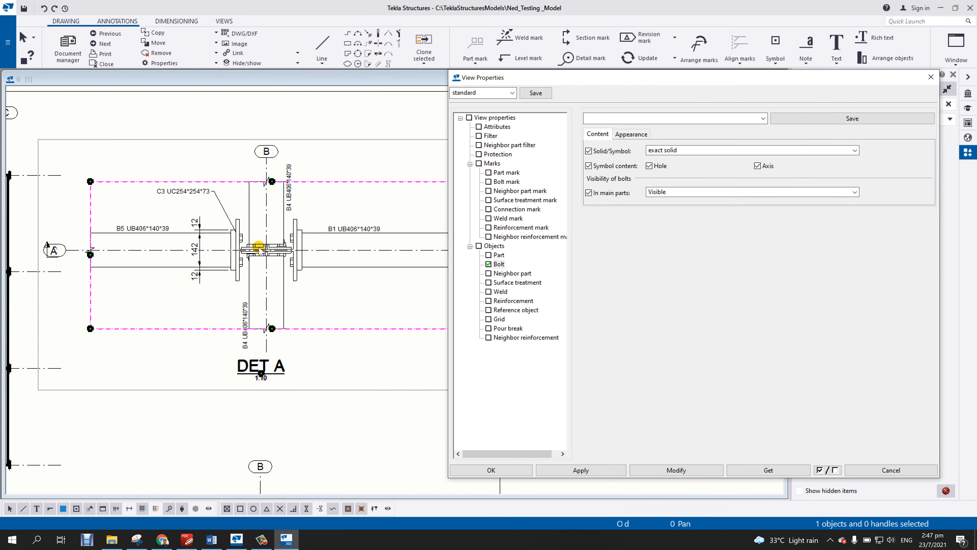
scroll(257, 247, up, 3)
scroll(254, 246, down, 5)
middle_drag(300, 453, 302, 265)
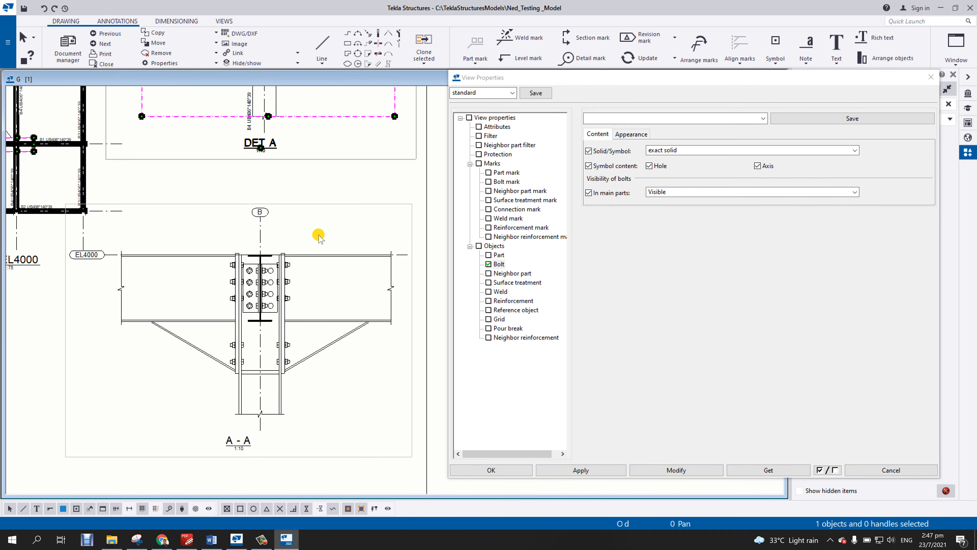
click(318, 236)
scroll(285, 310, up, 3)
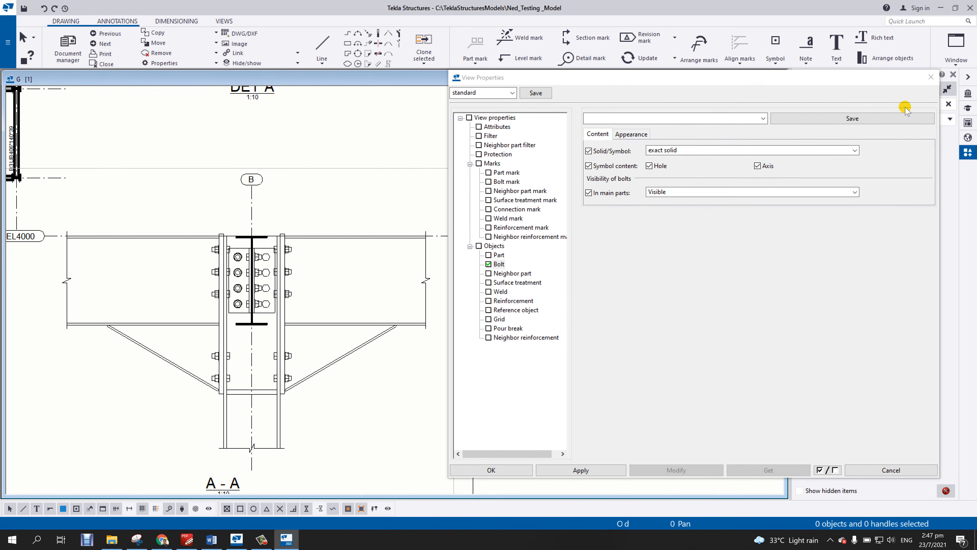
click(931, 77)
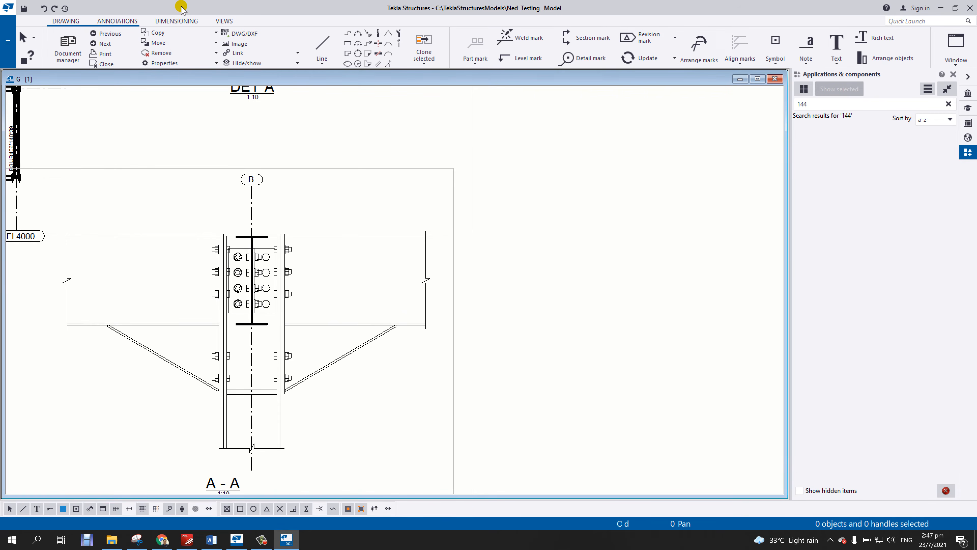
Add a horizontal dimension chain in section A-A across both haunches and the column between them, placed just below the haunches.
click(178, 21)
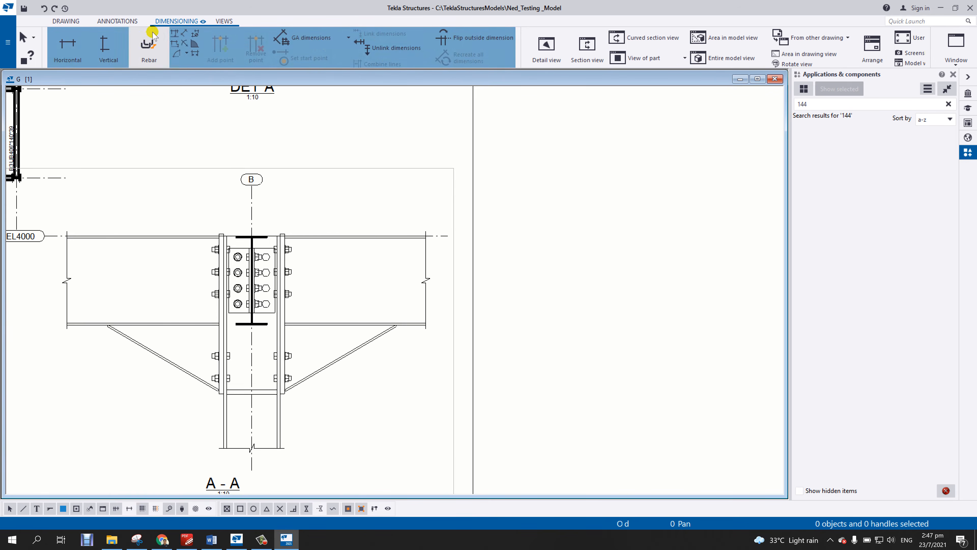
click(68, 45)
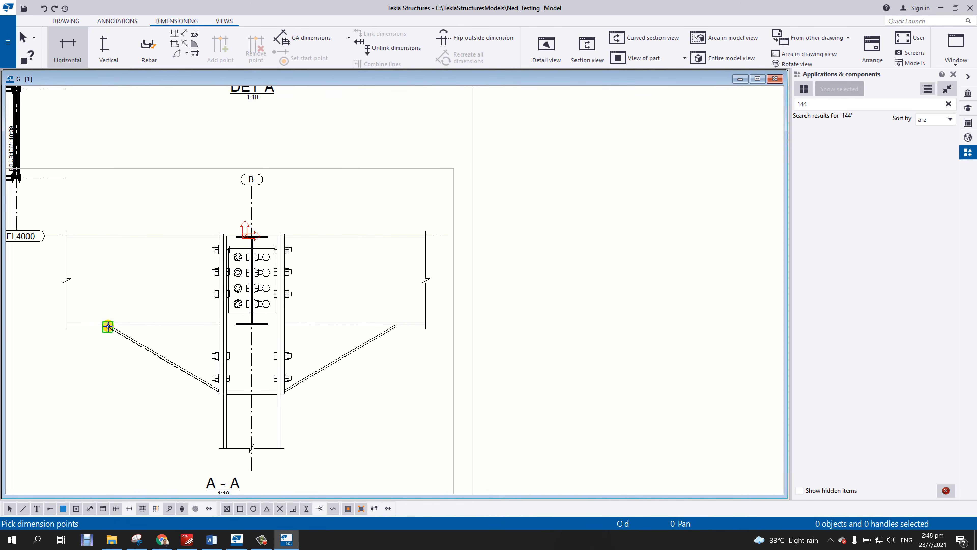
click(108, 326)
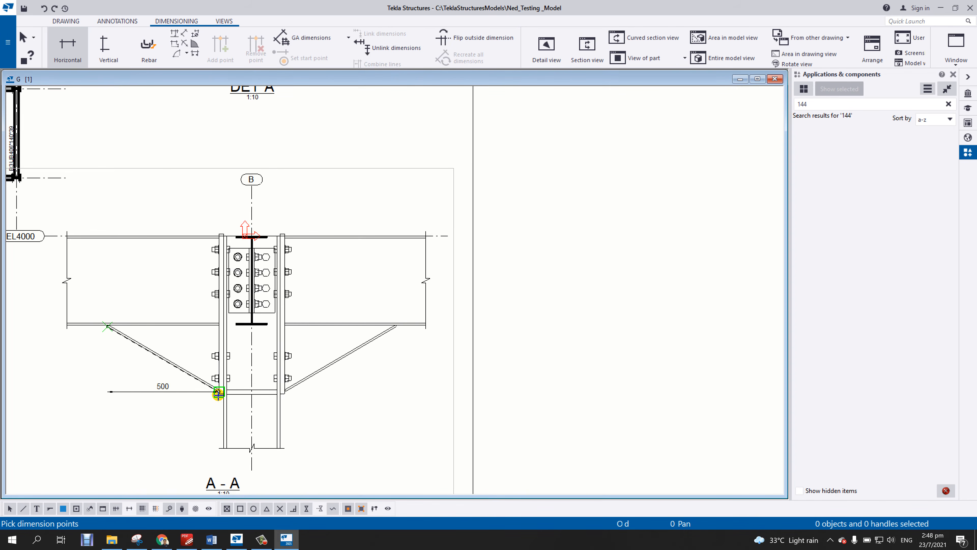
click(219, 392)
click(285, 392)
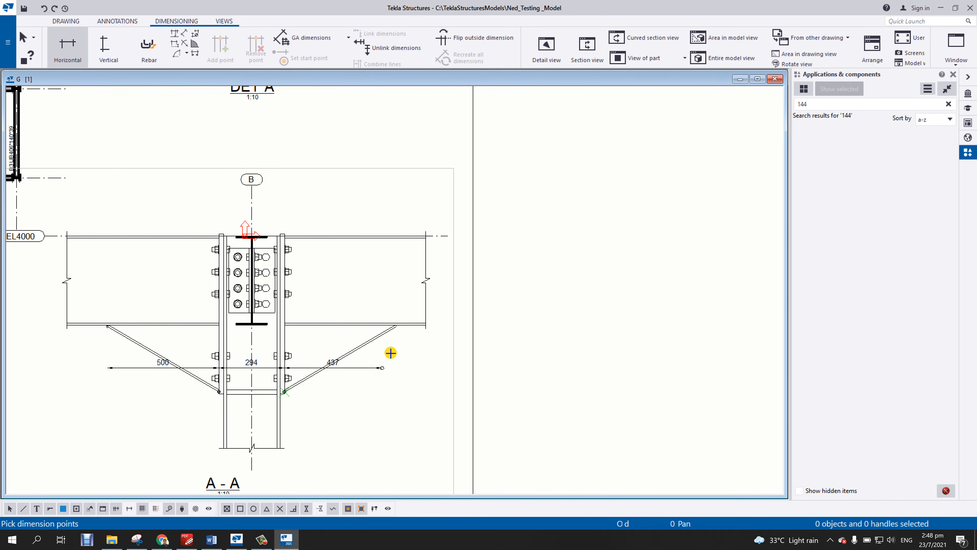
click(400, 325)
middle_click(400, 325)
click(385, 406)
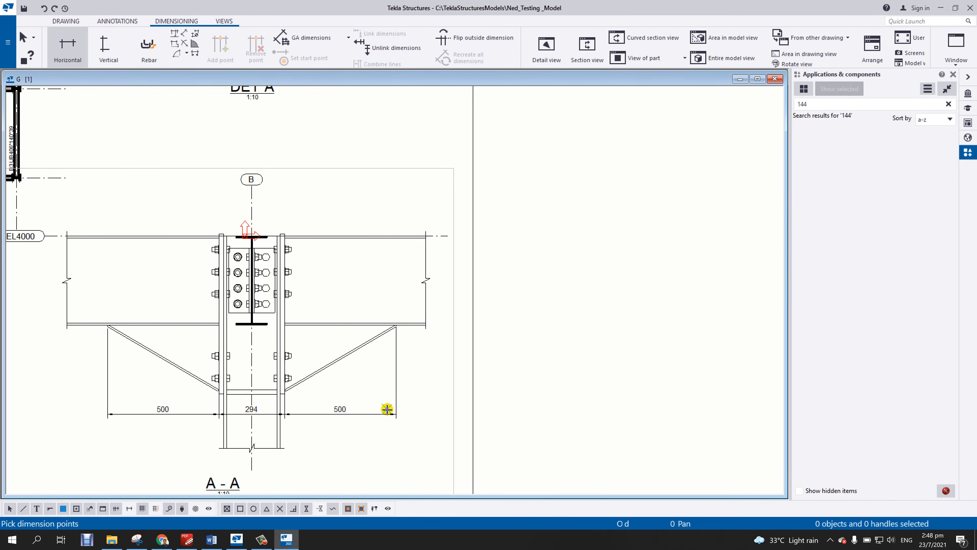
Add a vertical dimension chain in section A-A from level EL4000 through the three upper end-plate bolt rows, placed over the right beam.
scroll(381, 405, down, 3)
scroll(327, 315, up, 4)
scroll(327, 315, up, 2)
scroll(316, 308, down, 2)
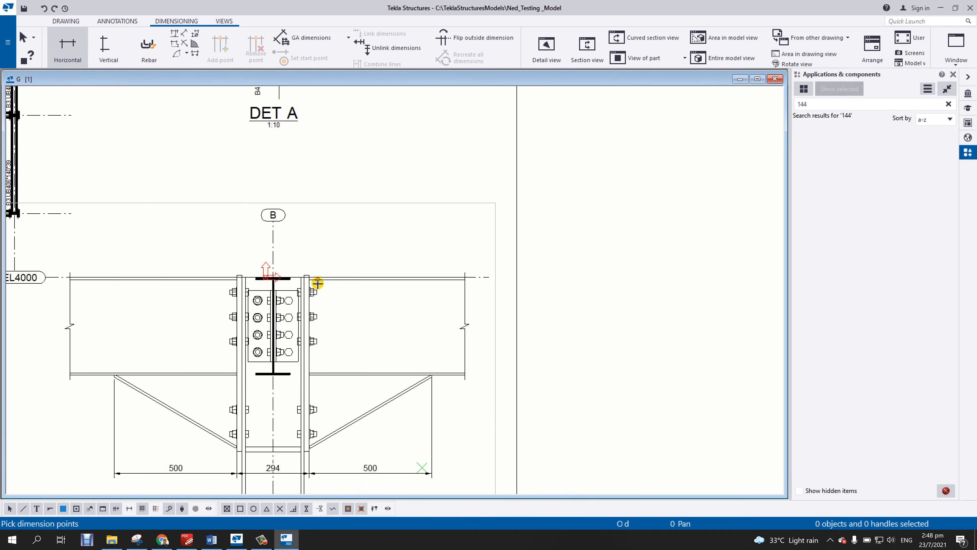
scroll(316, 282, up, 2)
click(362, 273)
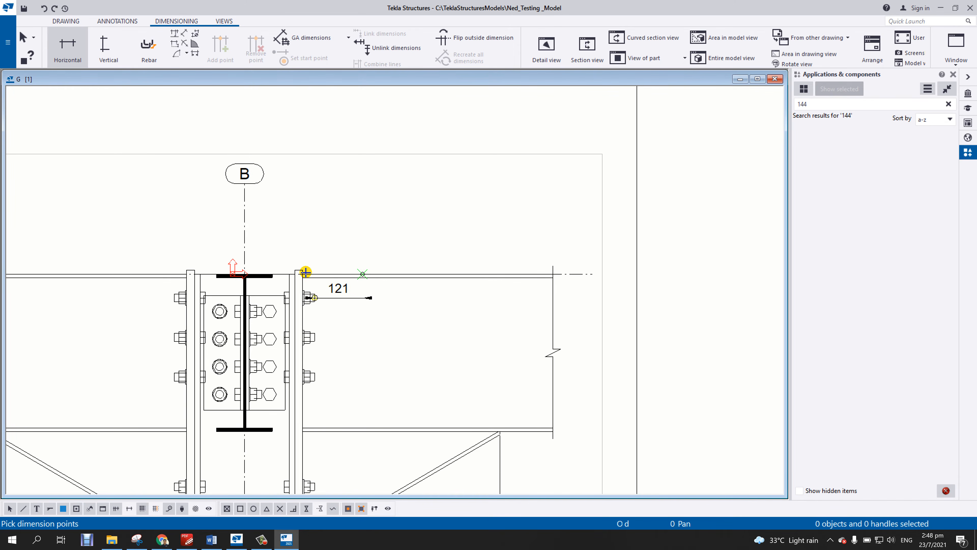
click(105, 49)
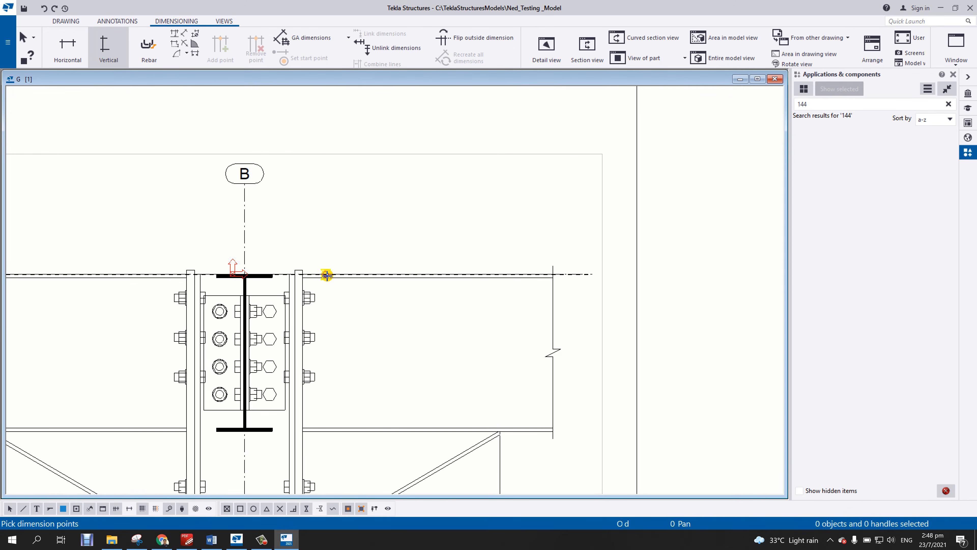
click(369, 274)
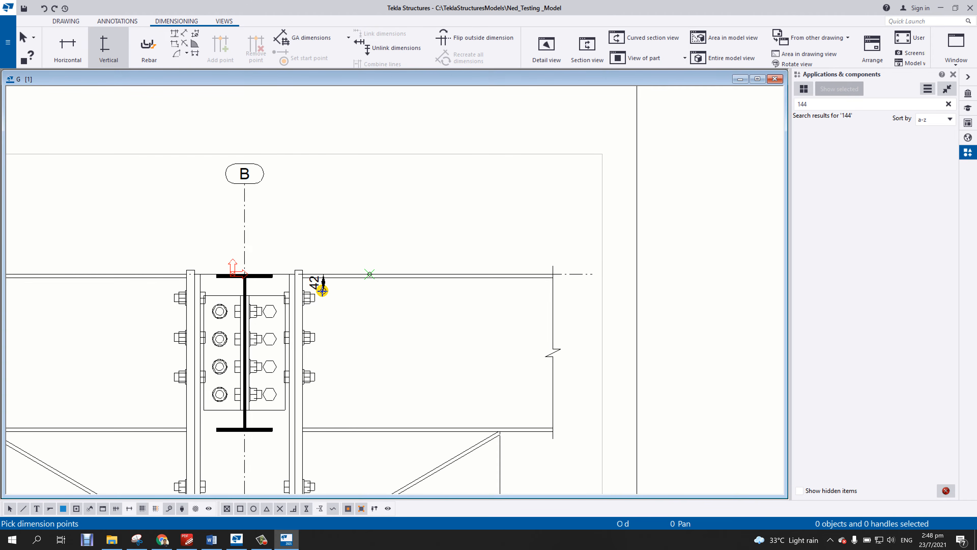
click(311, 298)
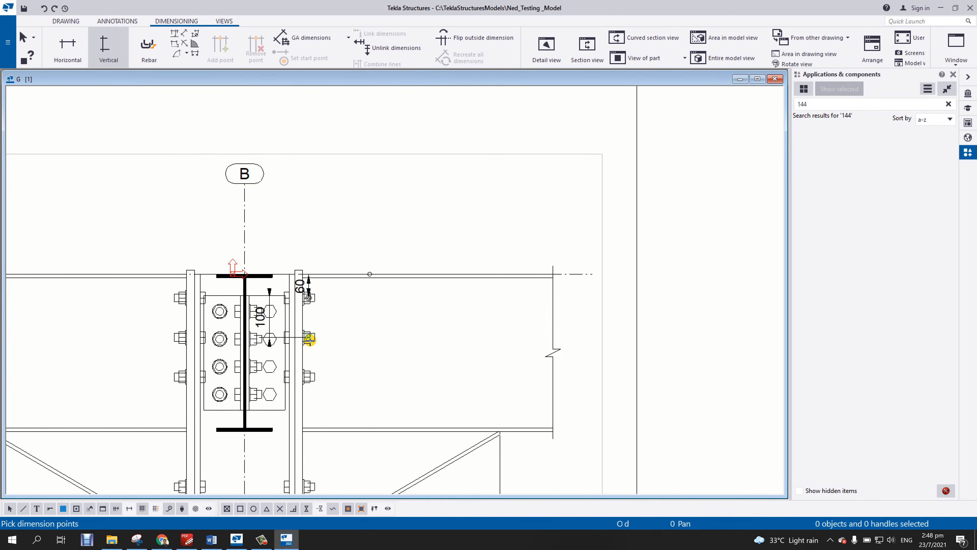
click(309, 338)
click(310, 373)
middle_click(316, 371)
click(431, 372)
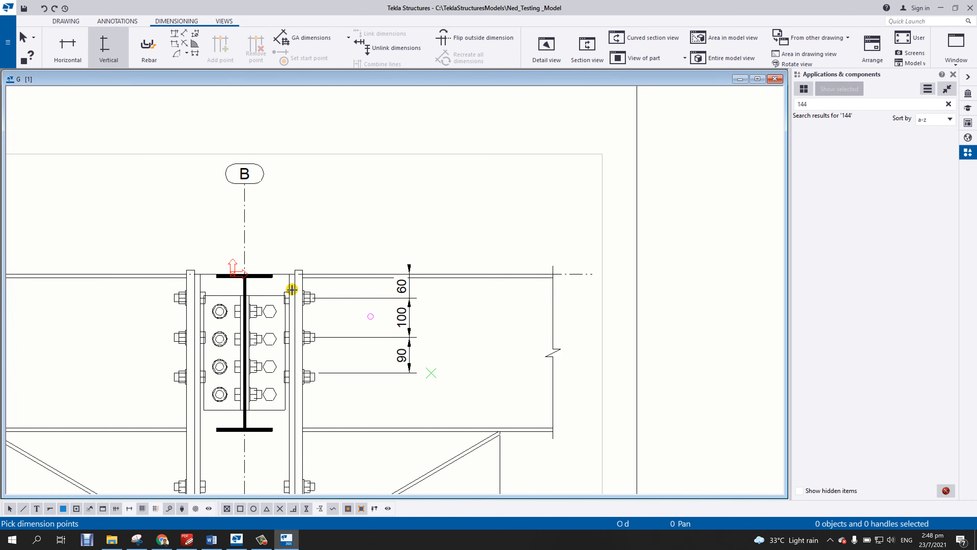
Add a horizontal dimension chain in section A-A from the left top-row bolt through grid line B to the right one, placed just below the grid label.
click(68, 47)
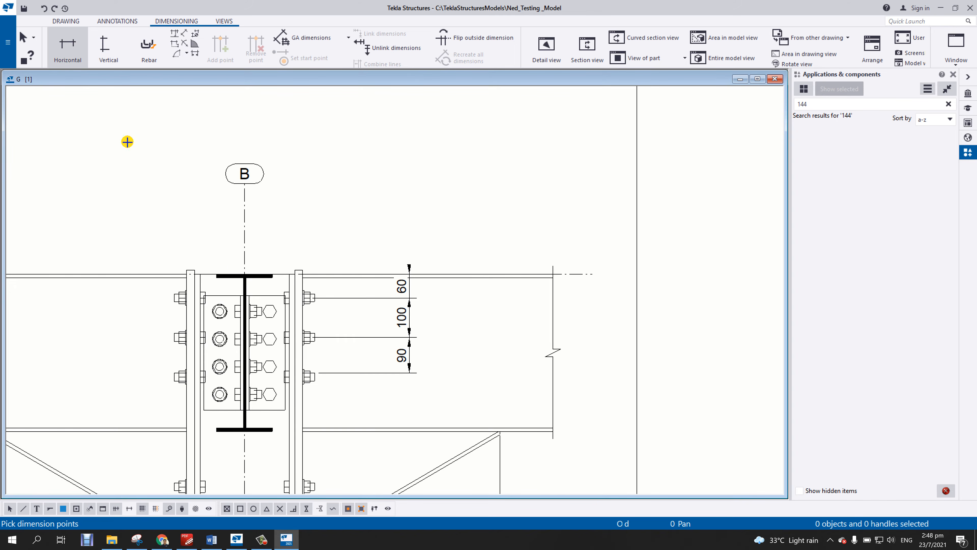
click(219, 310)
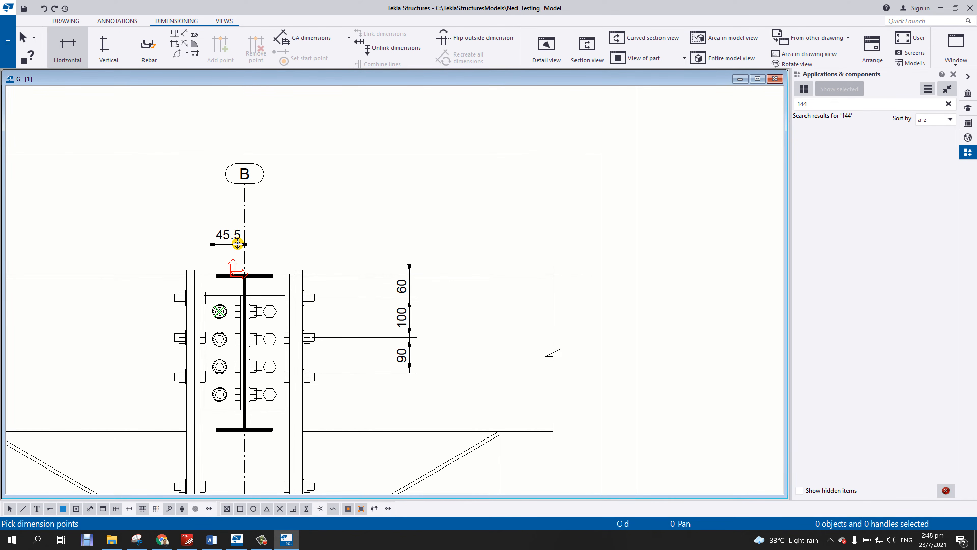
click(243, 243)
click(269, 311)
middle_click(268, 293)
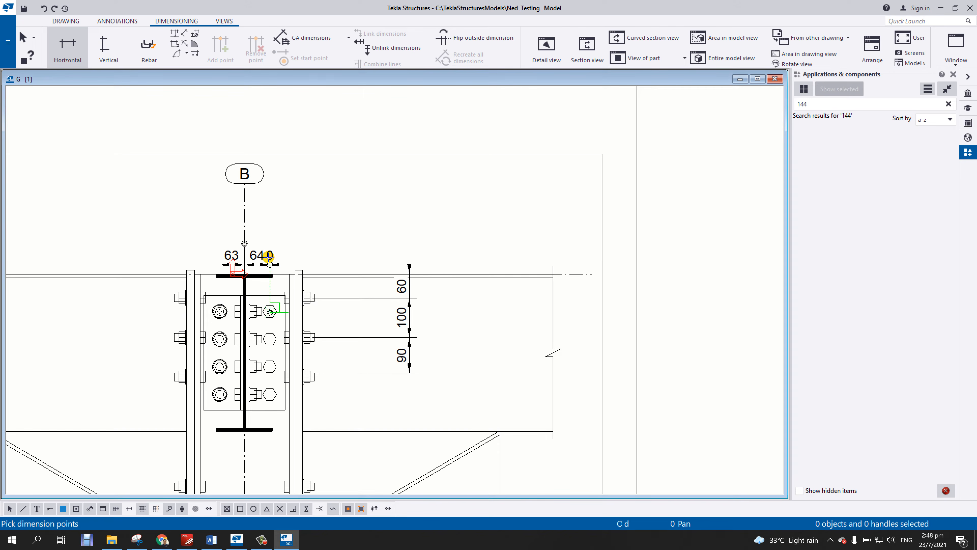
click(269, 249)
right_click(327, 205)
click(348, 211)
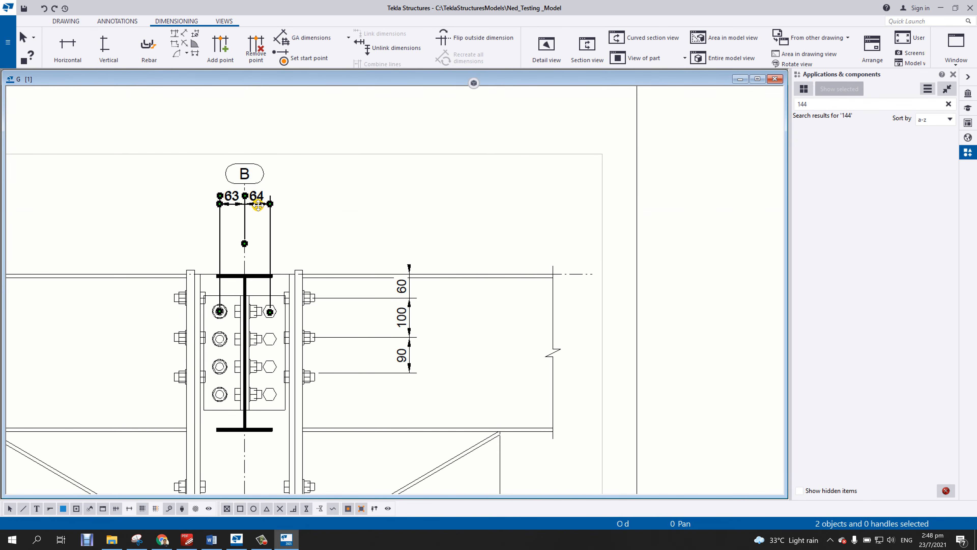
Start placing a weld mark in section A-A near the underside of the left beam at the haunch.
middle_drag(402, 217, 418, 200)
scroll(418, 201, down, 2)
scroll(342, 289, down, 1)
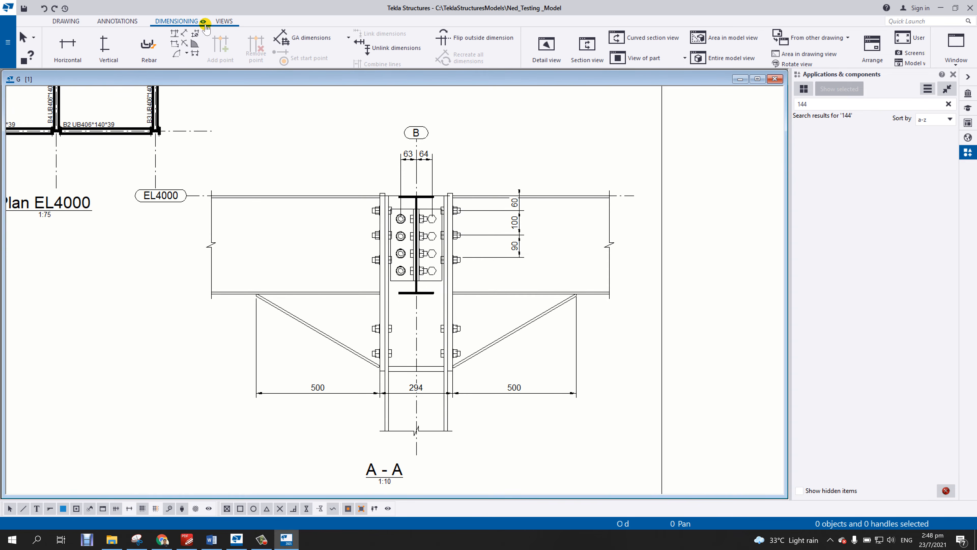
click(119, 19)
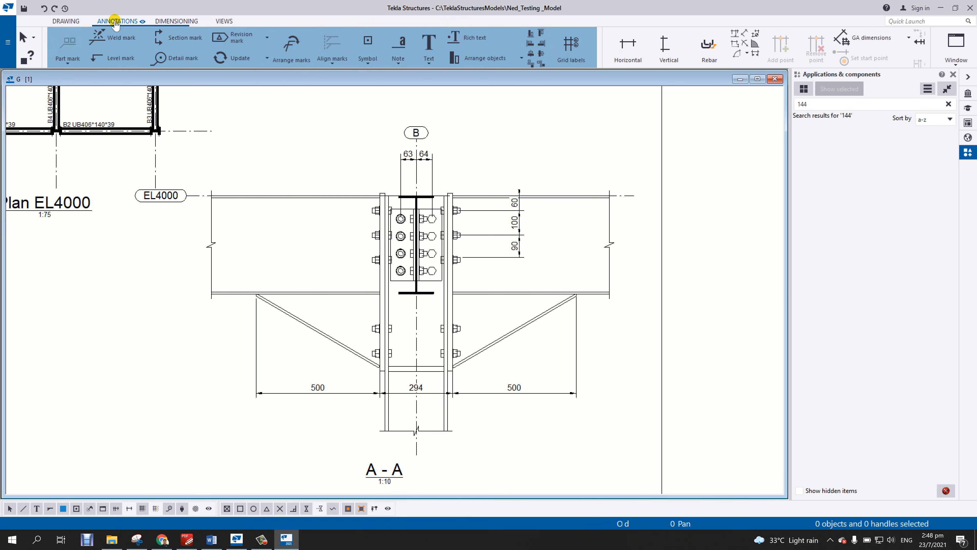
click(114, 37)
scroll(338, 331, up, 1)
scroll(320, 279, up, 1)
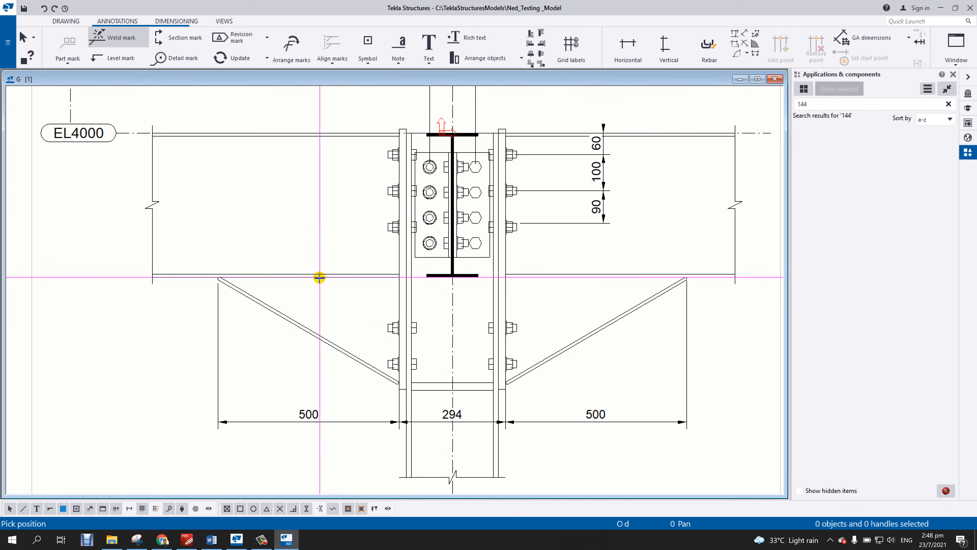
Place a weld mark pointing at the left beam's bottom flange, with its symbol below and outside the left haunch.
click(319, 277)
click(191, 365)
right_click(181, 321)
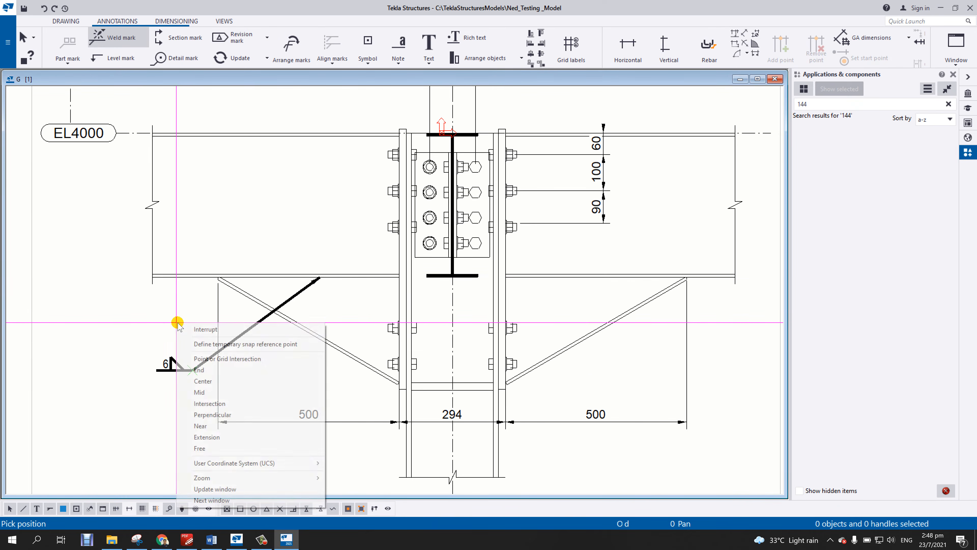
click(206, 329)
Set the new weld mark's text colour and line colour to black.
double_click(173, 365)
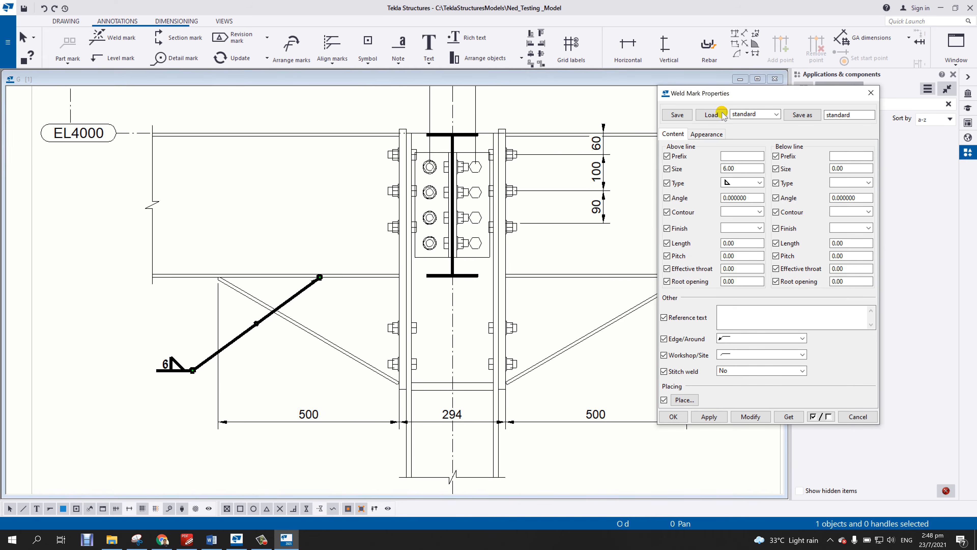
click(706, 134)
click(752, 163)
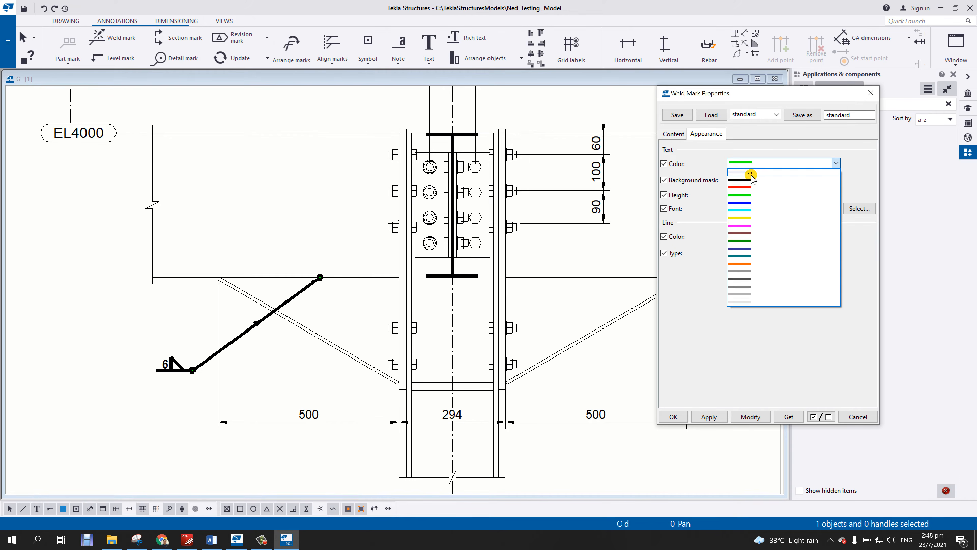
click(745, 180)
click(742, 236)
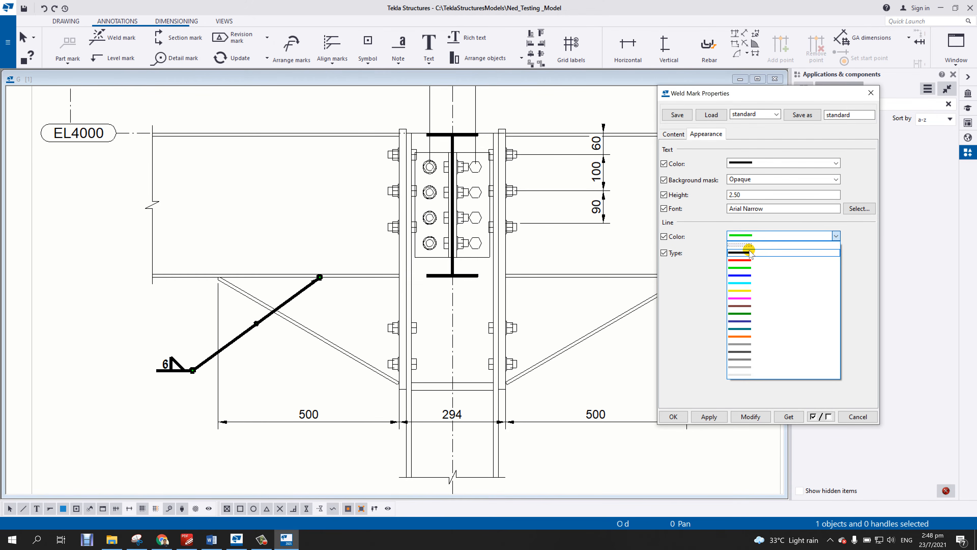
click(740, 253)
click(750, 416)
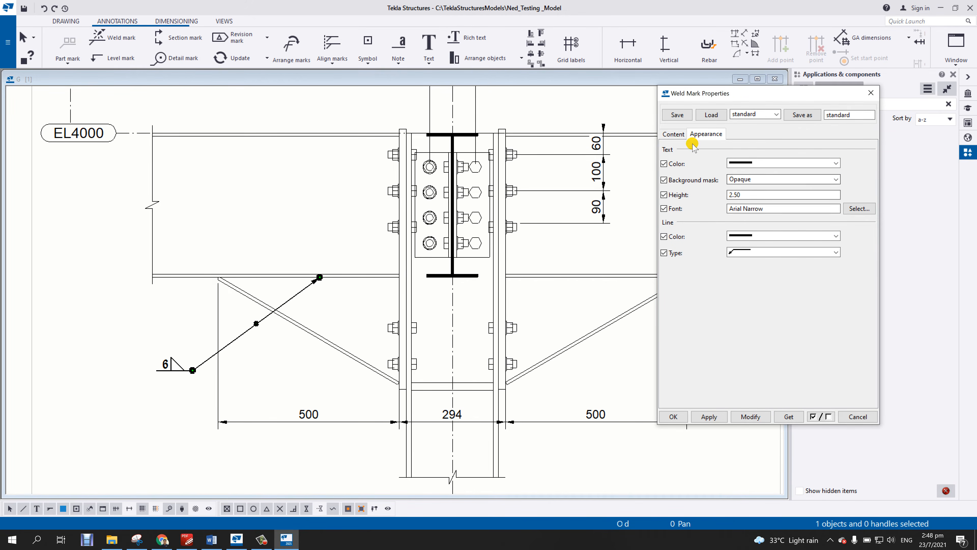
Give the weld mark a below-line size of 6 and the fillet weld type below the line.
click(673, 134)
click(851, 168)
drag(851, 166, 788, 177)
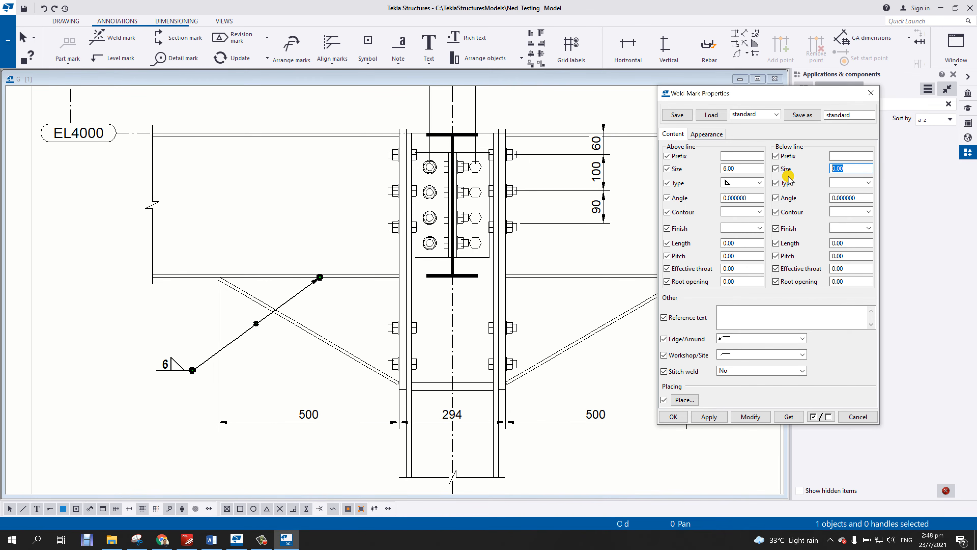
text(6)
click(861, 183)
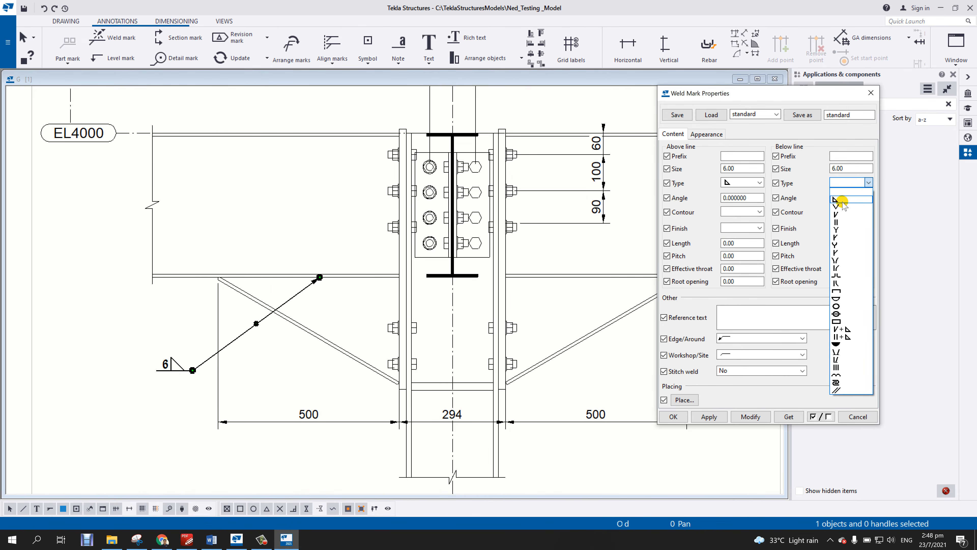
click(840, 198)
click(750, 417)
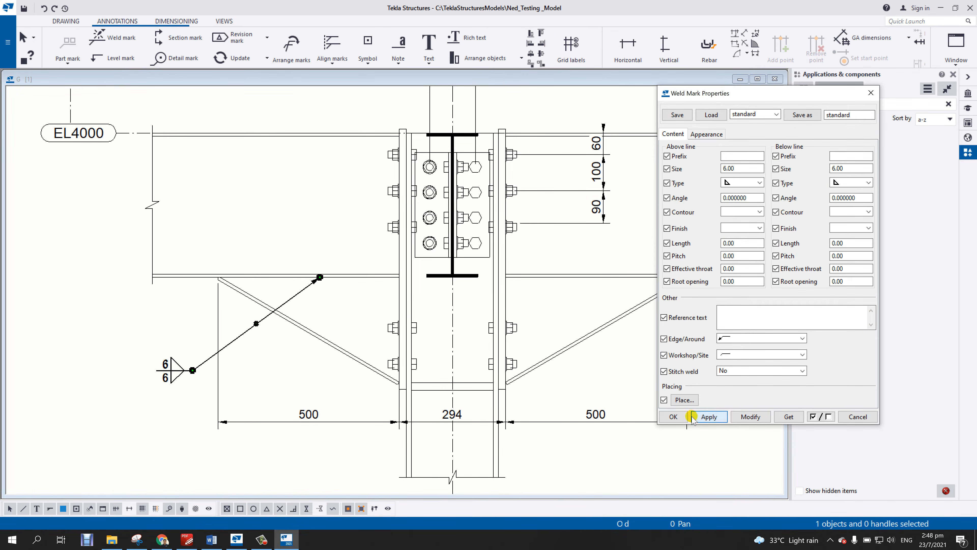
click(673, 417)
Place a matching double-sided fillet weld mark on the right beam's bottom flange above the right haunch.
click(132, 37)
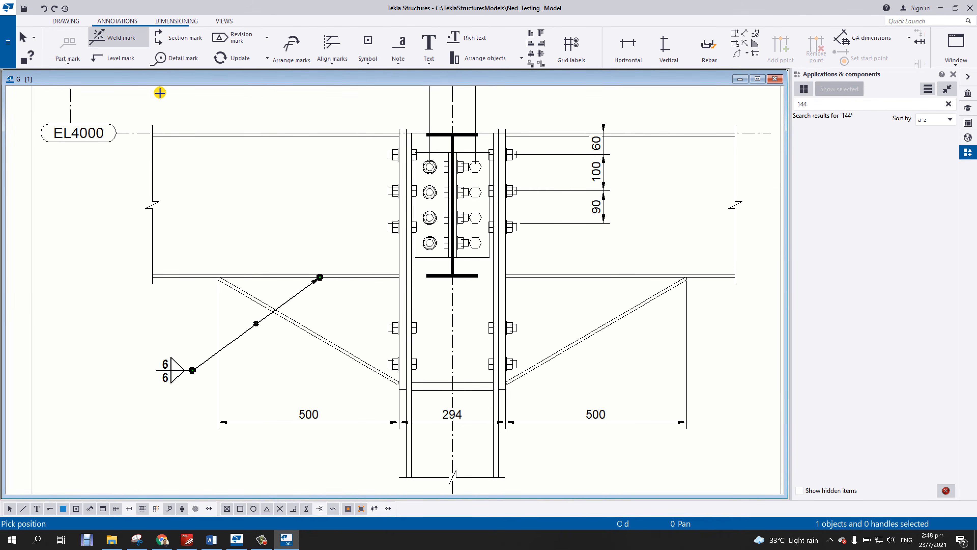
middle_drag(654, 309, 299, 222)
click(258, 192)
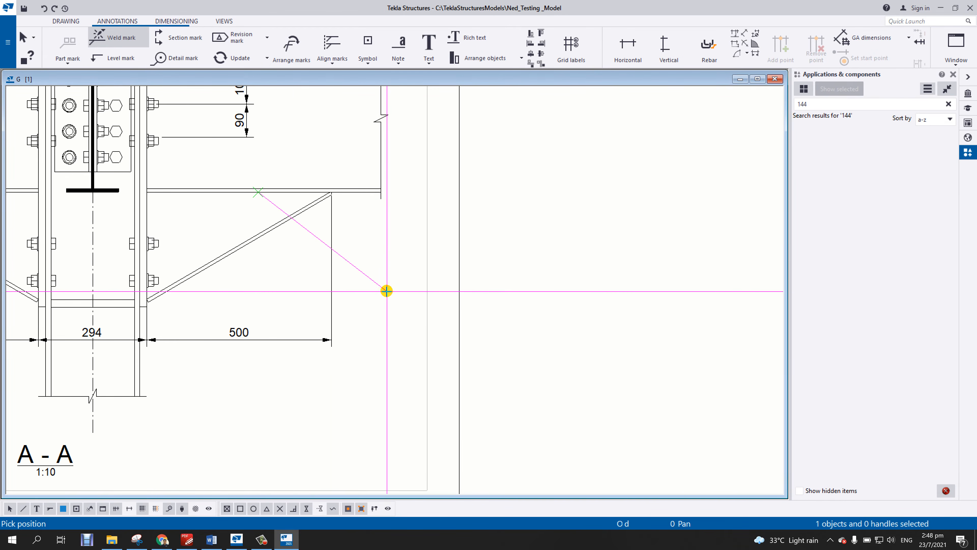
click(387, 290)
key(Escape)
Set the weld mark visibility of section view A-A to Workshop welds and apply it to the view.
scroll(399, 242, down, 2)
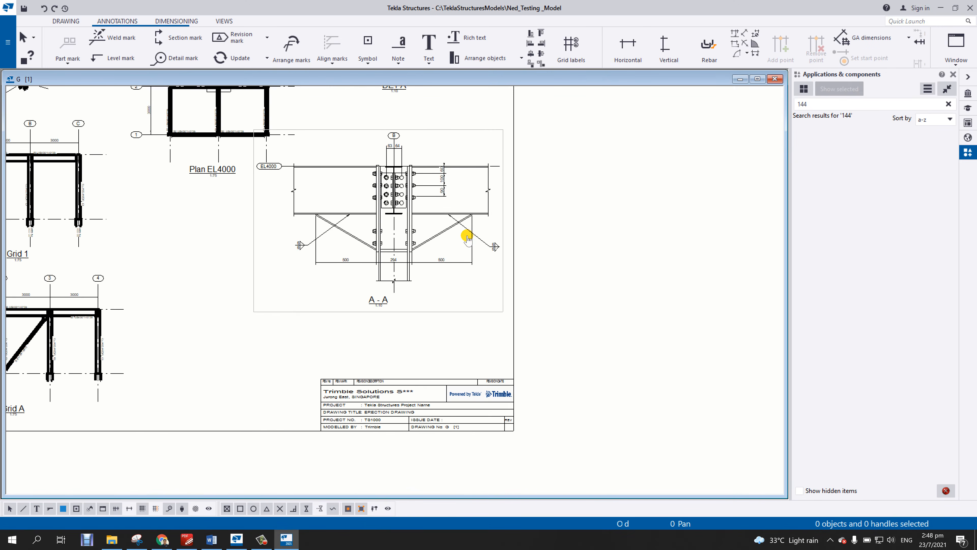
scroll(443, 344, up, 1)
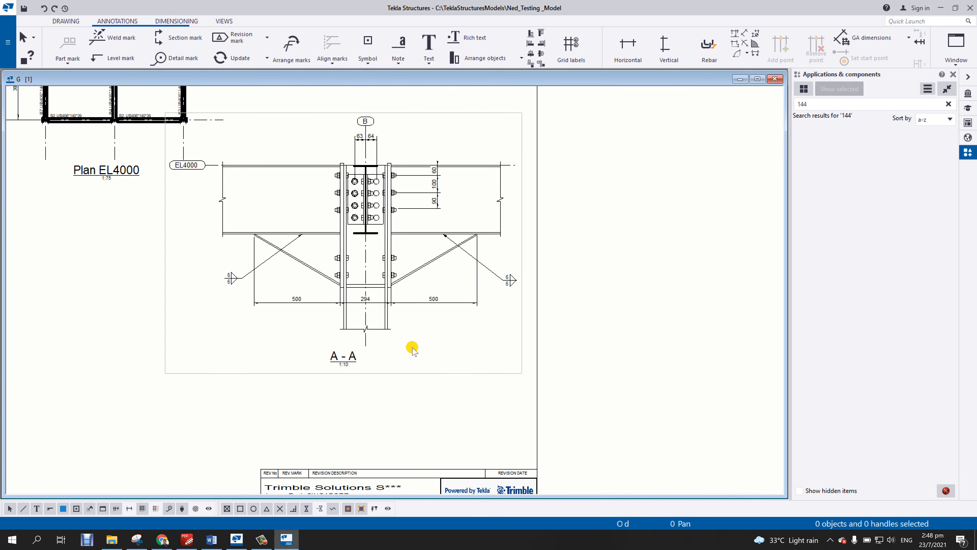
click(424, 375)
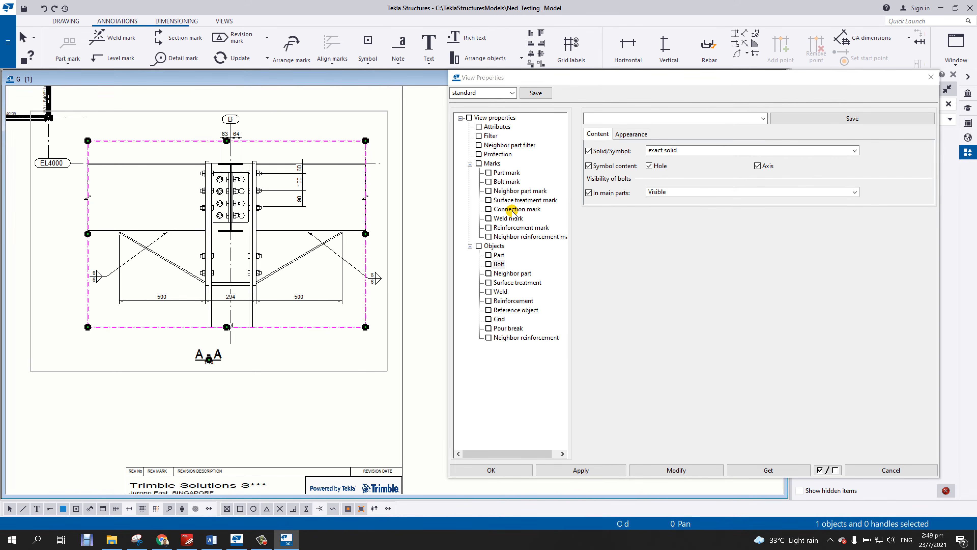
click(512, 219)
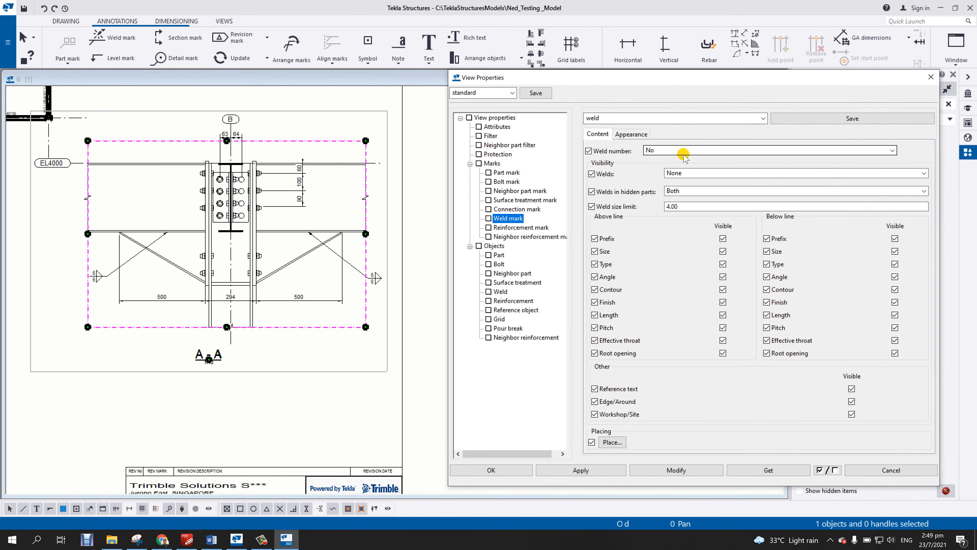
click(693, 173)
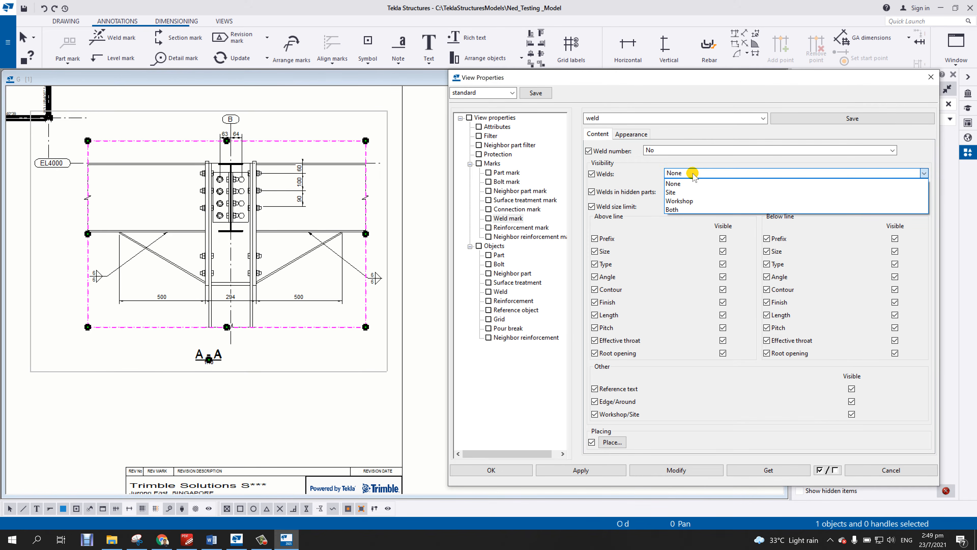
click(689, 200)
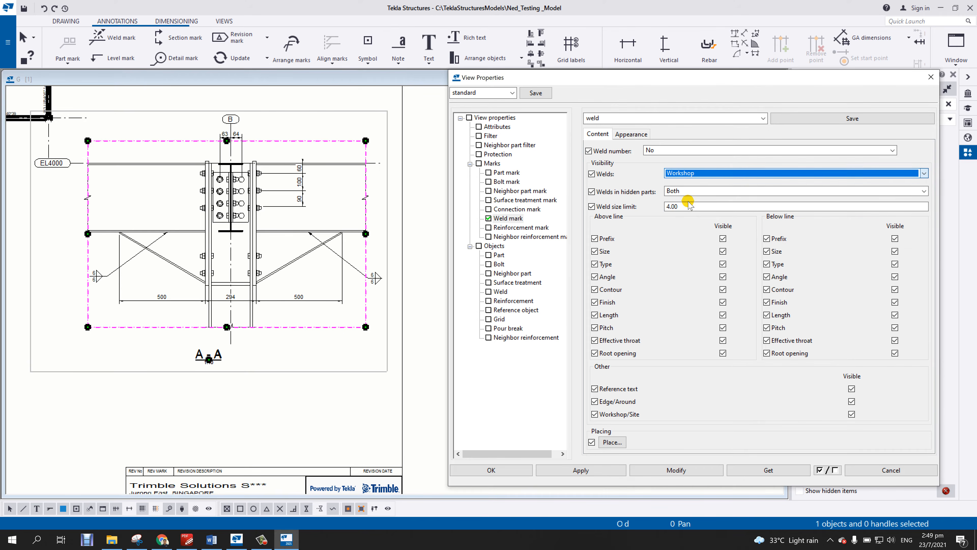
click(678, 470)
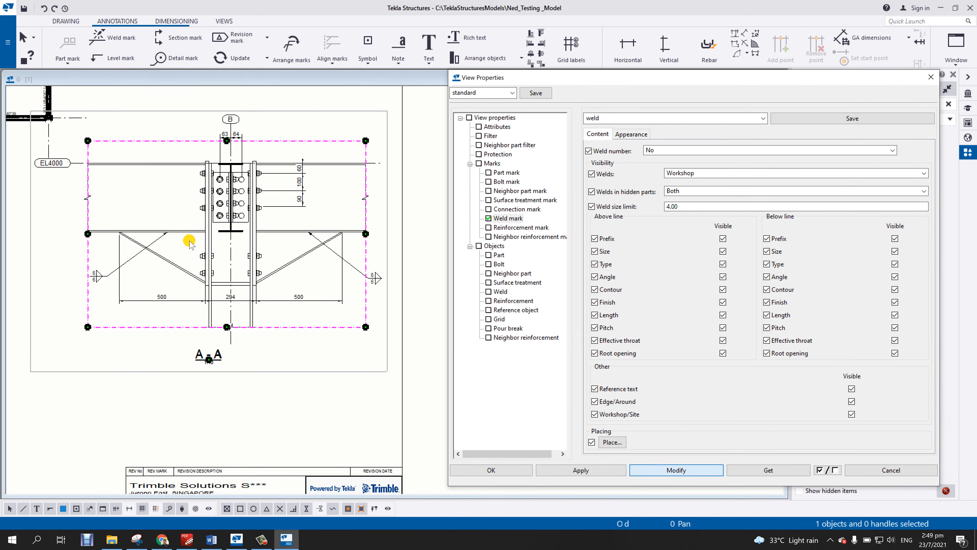
Pull one of the overlapping 6 mm fillet weld marks at the left haunch aside and delete it.
scroll(188, 242, up, 5)
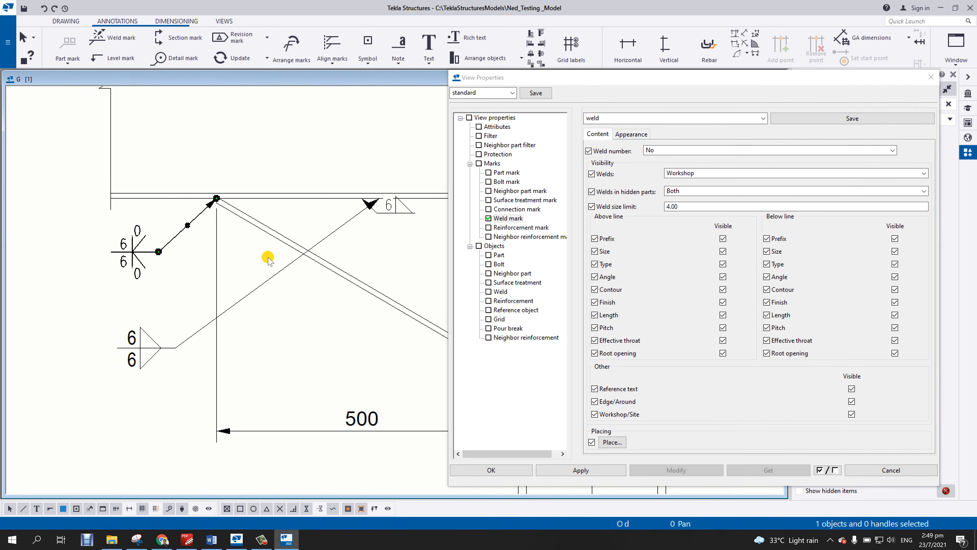
scroll(263, 231, down, 5)
drag(299, 180, 162, 255)
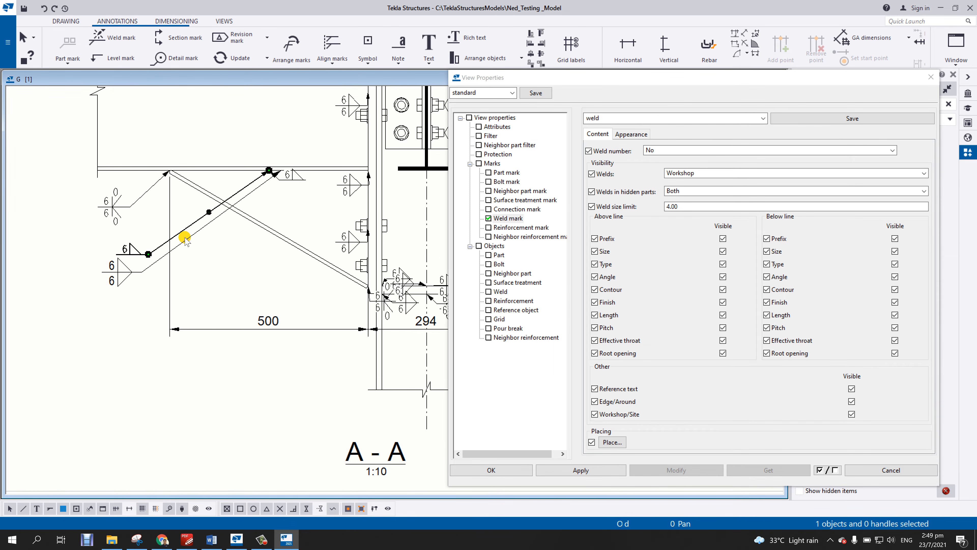
key(Delete)
scroll(246, 240, down, 2)
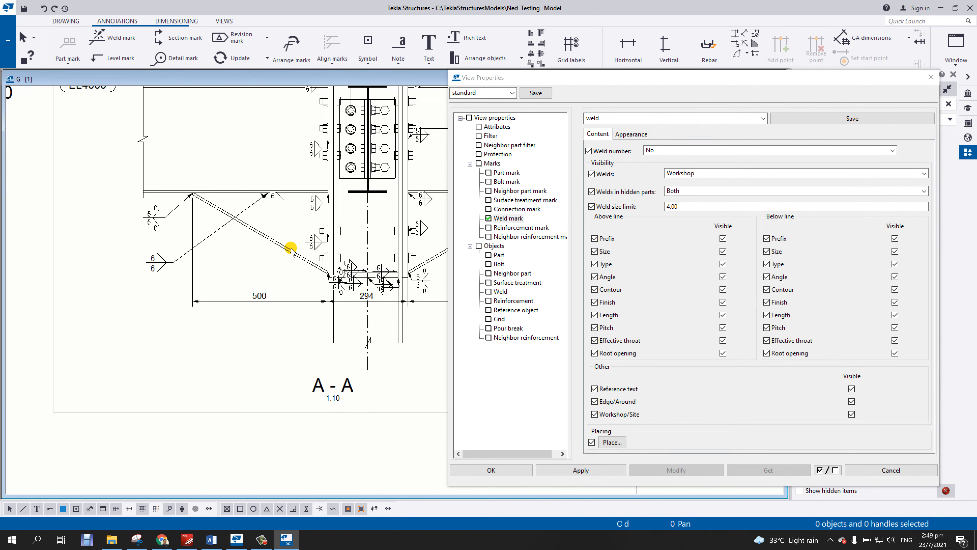
Move the two fillet weld marks beside the left column flange outward, clear of the bolts.
middle_drag(291, 248, 192, 241)
scroll(242, 244, up, 2)
drag(194, 238, 128, 272)
drag(200, 172, 165, 190)
middle_drag(226, 255, 226, 229)
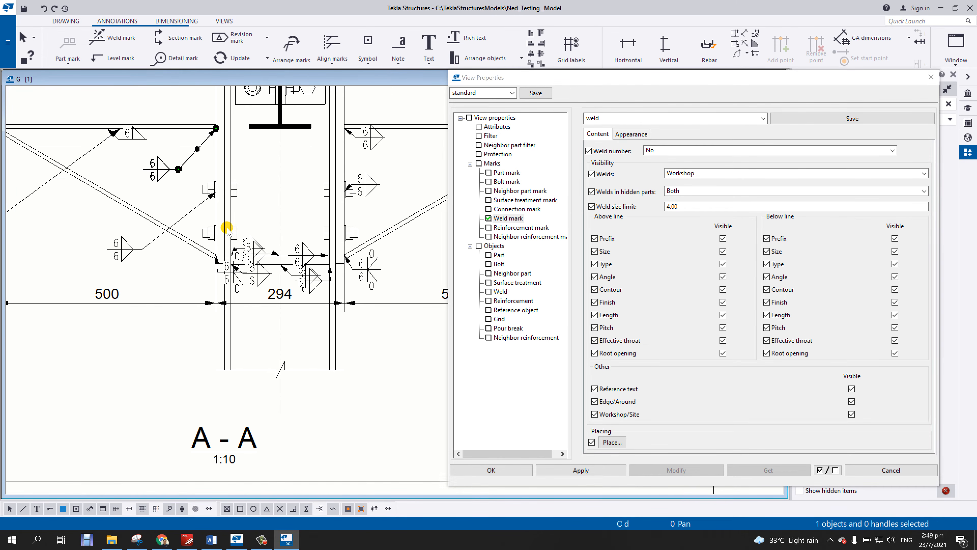
Delete the crowded weld marks at the column stiffener and move the left haunch's lower-end weld mark below the 500 dimension line.
scroll(255, 255, up, 3)
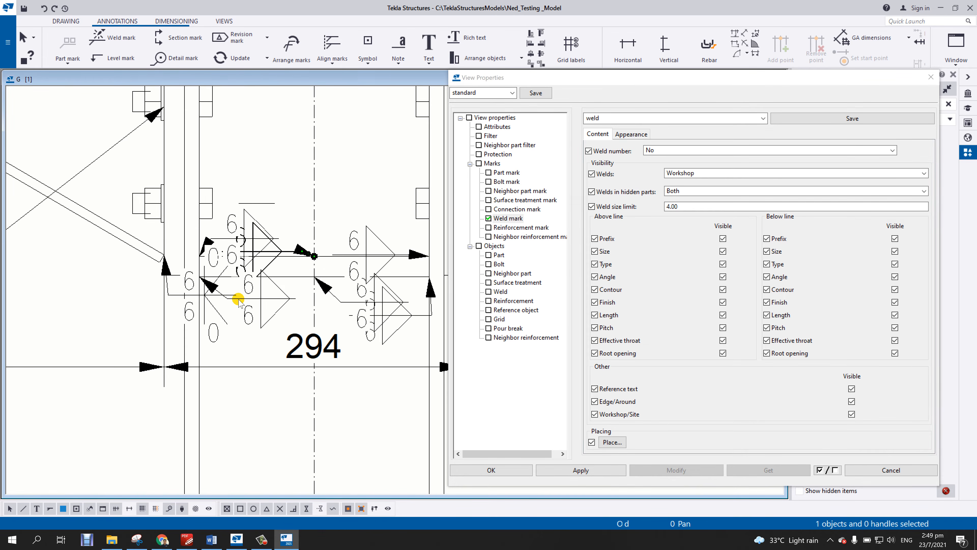
key(Delete)
drag(206, 295, 68, 427)
middle_drag(234, 288, 399, 175)
scroll(398, 176, down, 5)
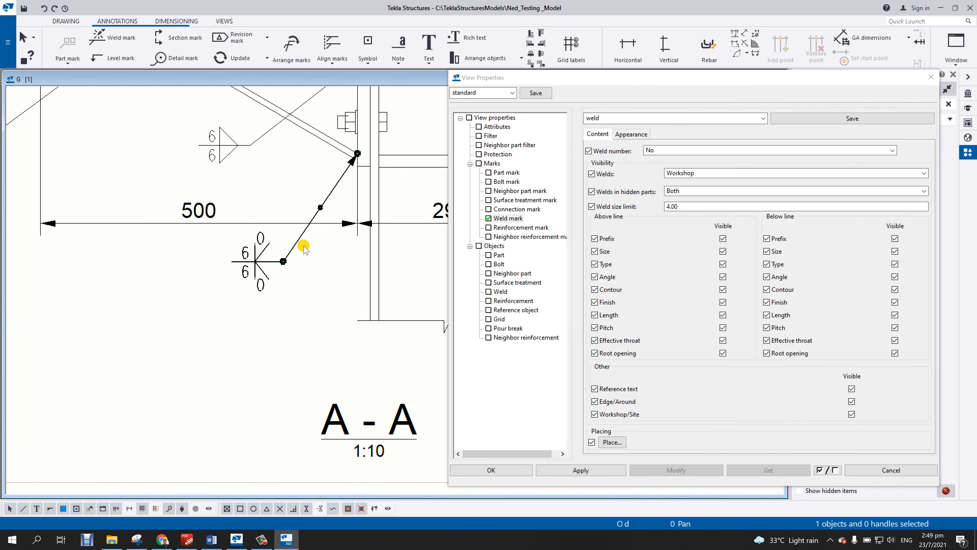
Hide the above-line and below-line root opening in the weld marks of section view A-A and apply the change.
middle_drag(303, 245, 264, 271)
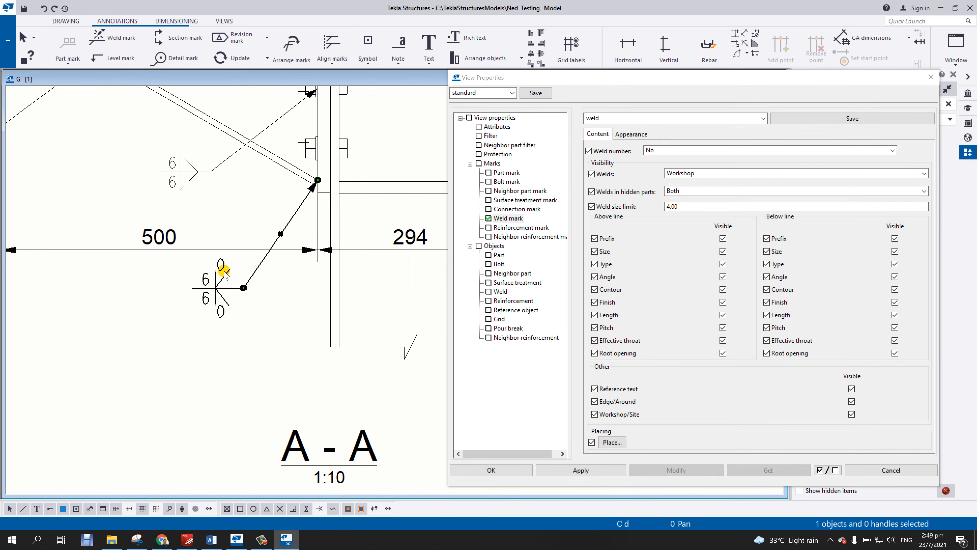
scroll(234, 318, up, 2)
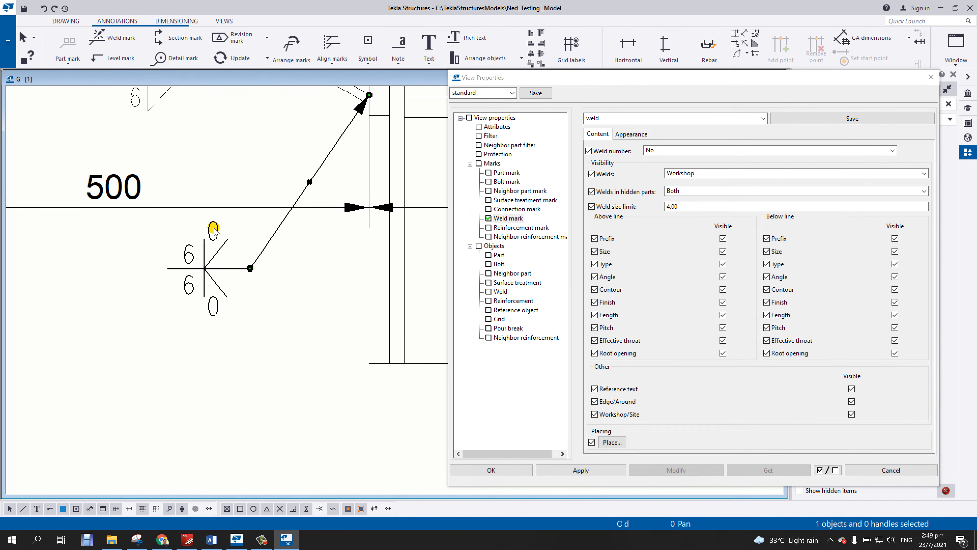
click(895, 352)
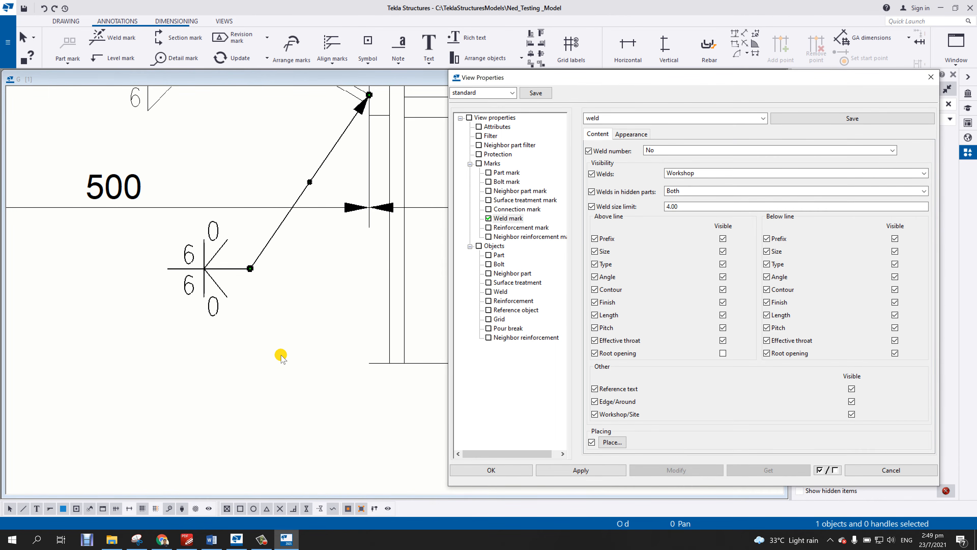
scroll(281, 356, down, 4)
click(268, 440)
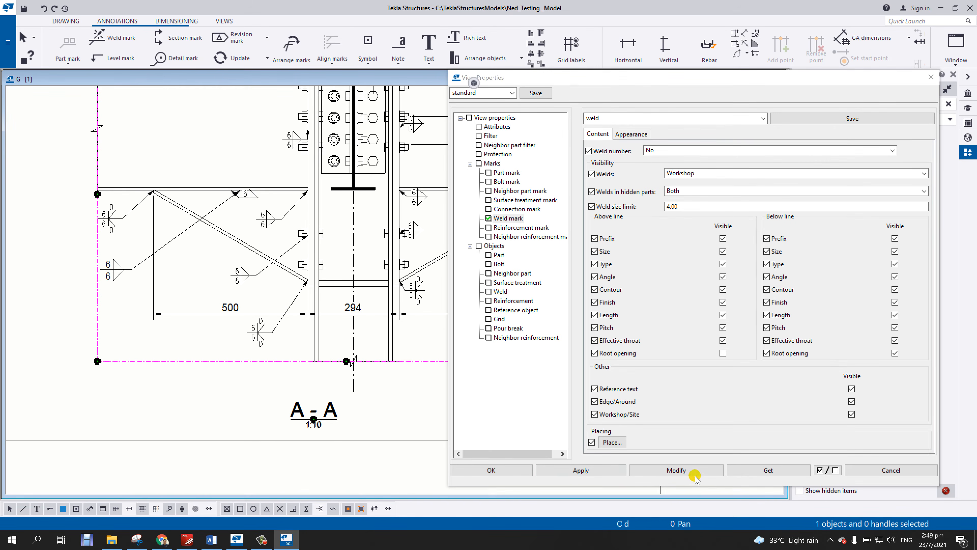
scroll(258, 331, up, 3)
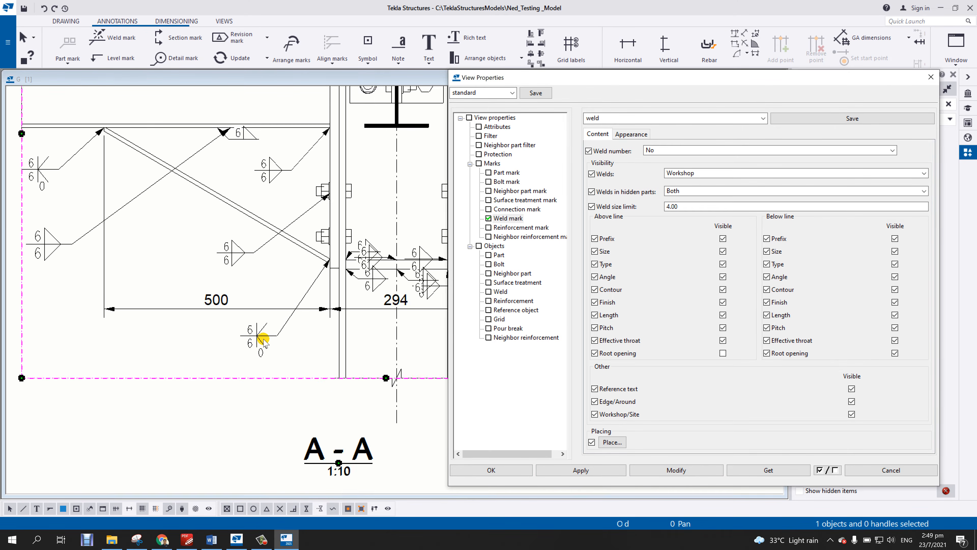
scroll(257, 341, down, 2)
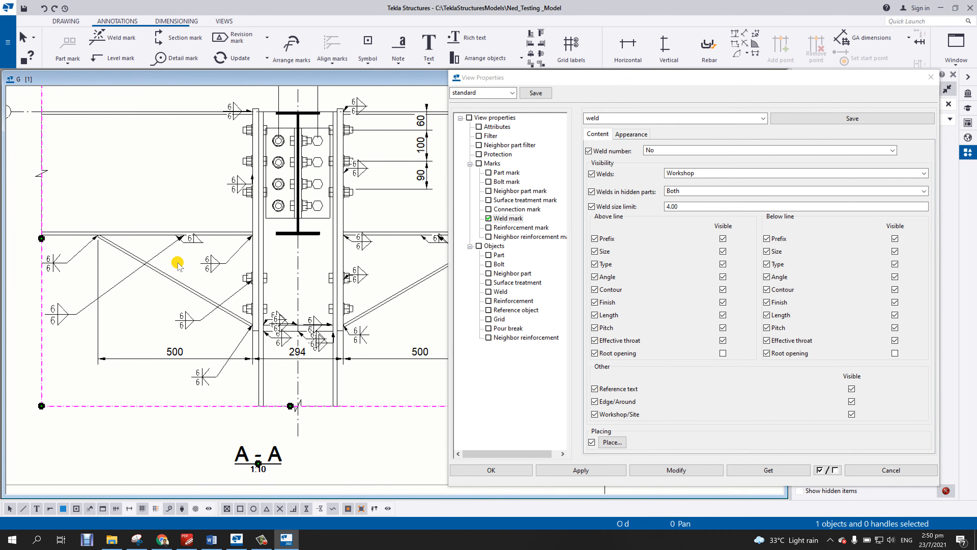
Move the single-sided 6 mm fillet weld mark above the left haunch away from its overlapping duplicate.
scroll(176, 257, up, 2)
drag(198, 254, 139, 248)
scroll(175, 256, down, 2)
Move the two upper weld marks beside the right column flange up and outward, clear of the connection.
scroll(285, 185, up, 4)
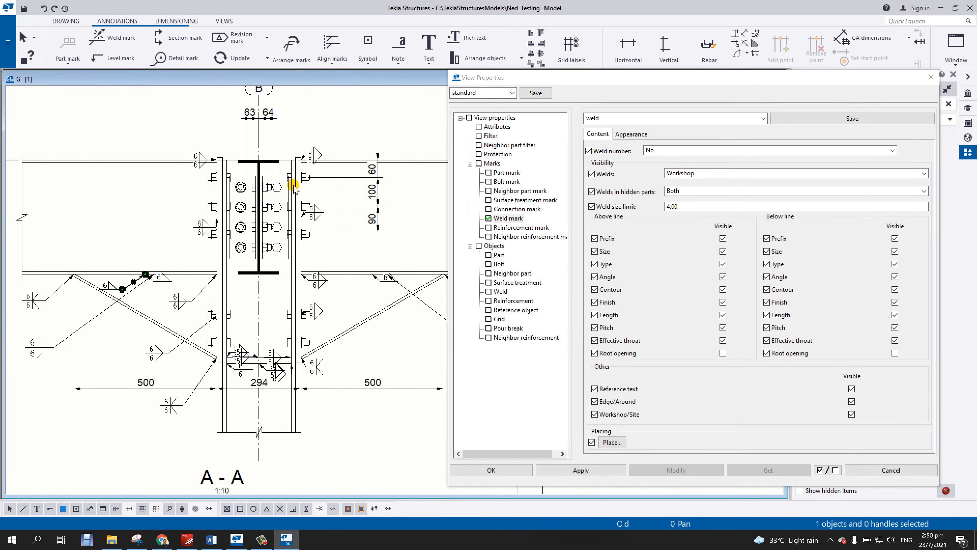
click(283, 181)
drag(283, 181, 336, 137)
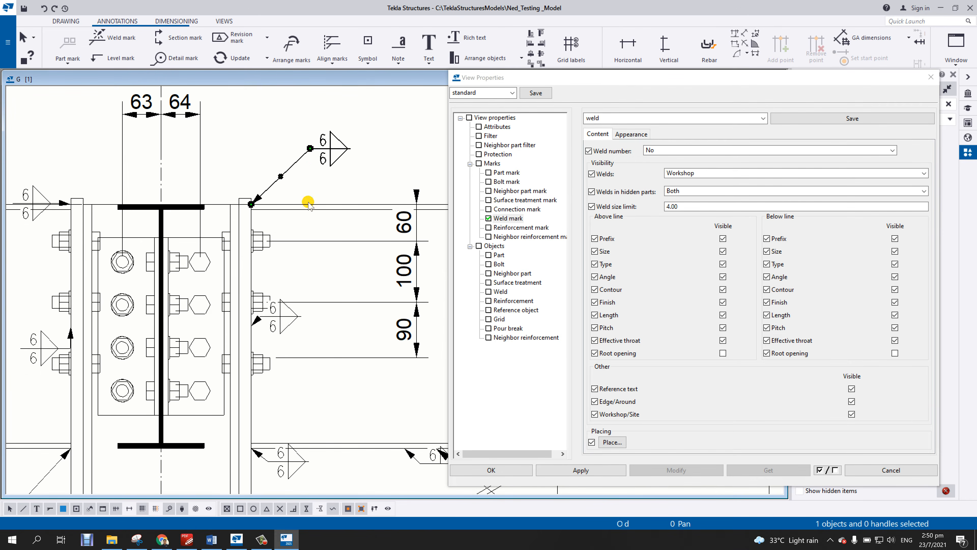
drag(282, 315, 332, 272)
middle_drag(135, 254, 299, 255)
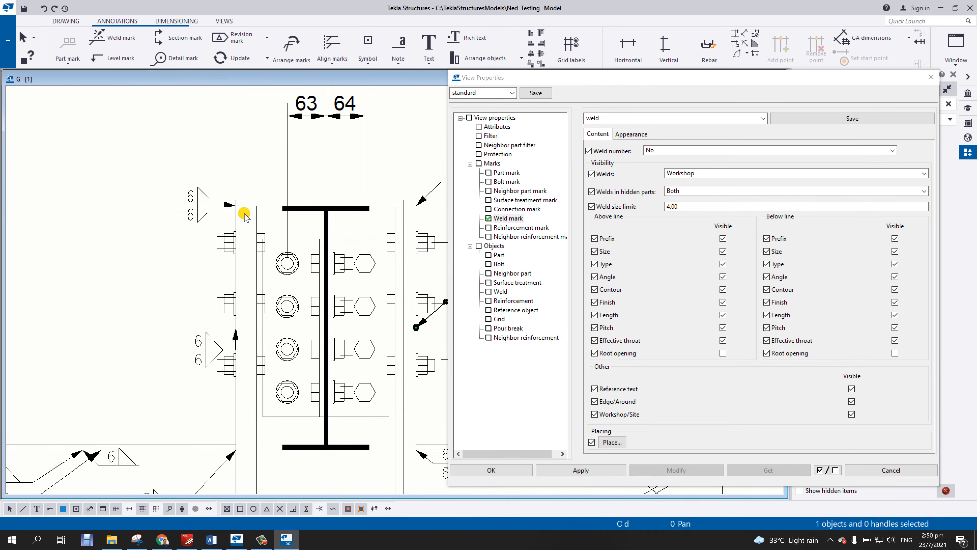
Move the two upper weld marks beside the left column flange up and outward, clear of the bolts.
click(208, 203)
drag(208, 203, 178, 149)
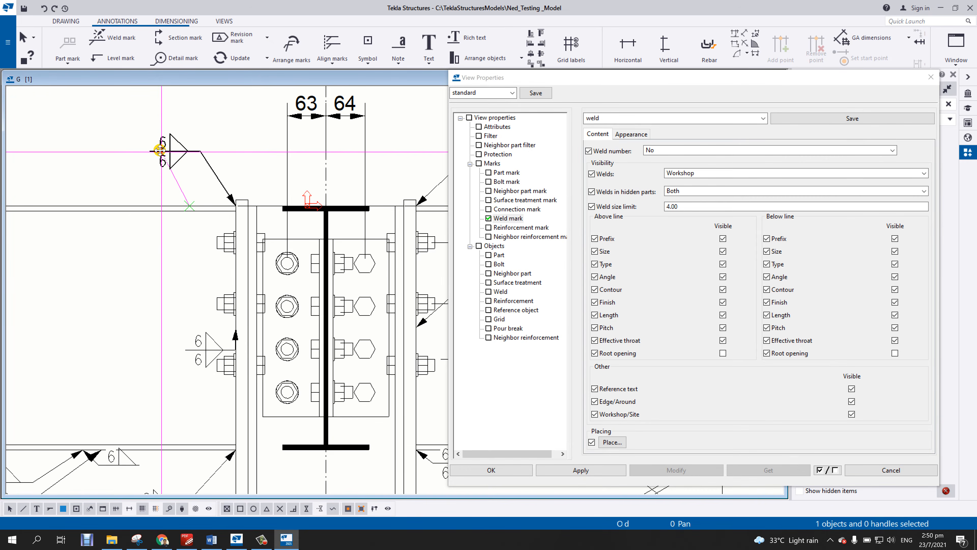
click(218, 335)
drag(199, 339, 152, 277)
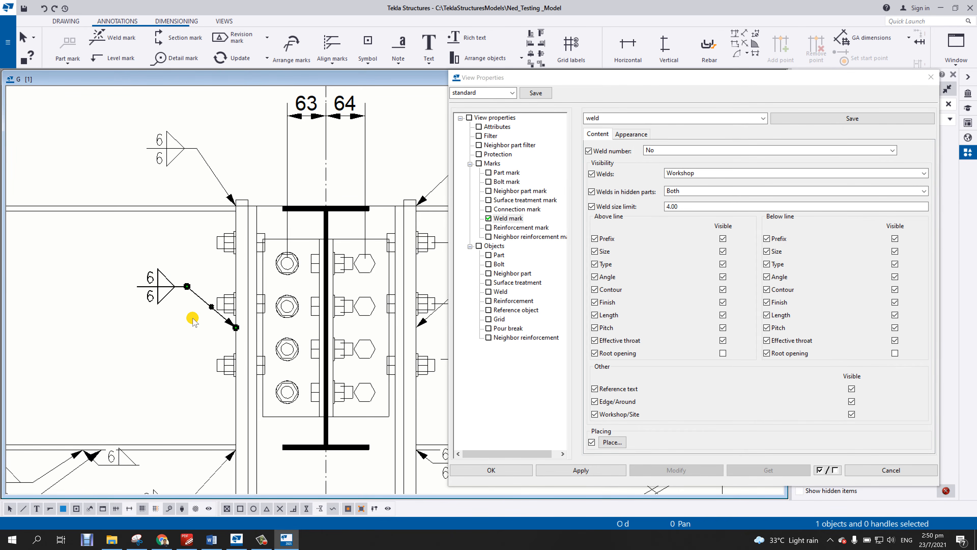
scroll(192, 318, down, 5)
middle_drag(231, 397, 266, 355)
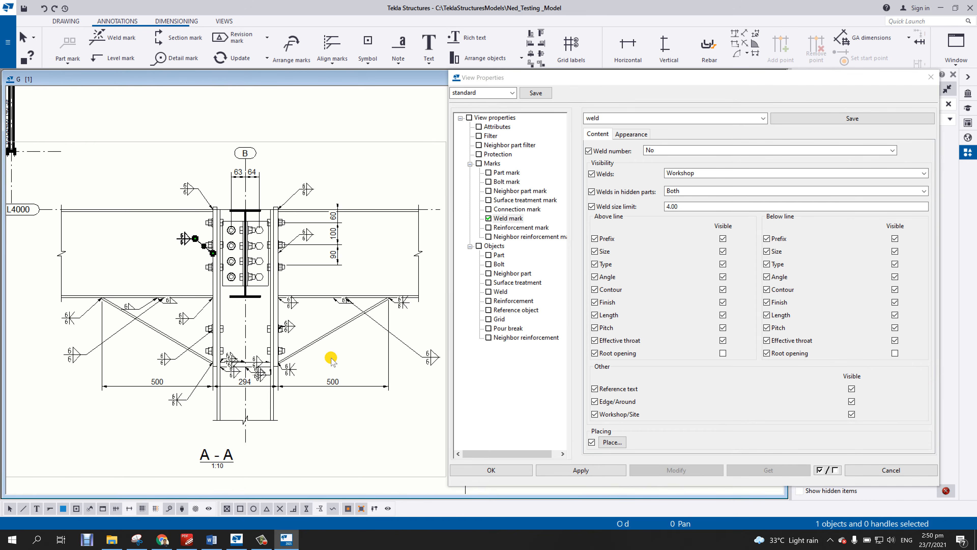
Set the weld size limit to 6.00 for the weld marks of section view A-A and modify the view.
click(656, 211)
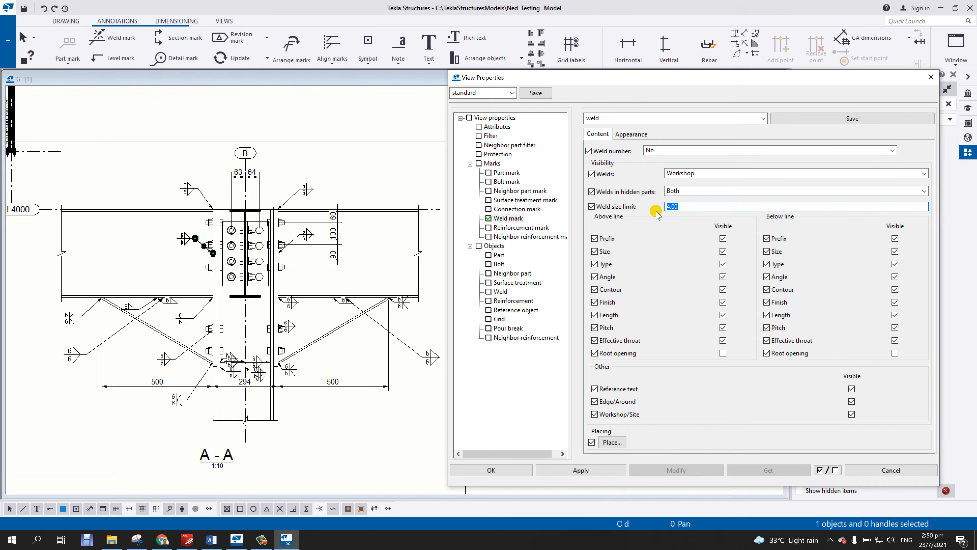
text(6)
click(365, 456)
click(642, 468)
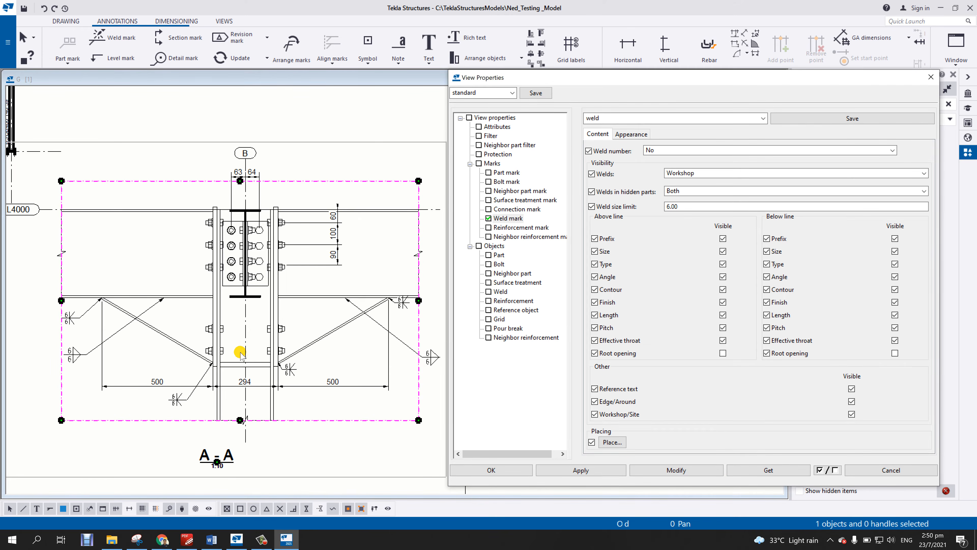
Move the weld mark at the outer end of the right haunch down and outward, and close the view properties.
scroll(296, 385, down, 2)
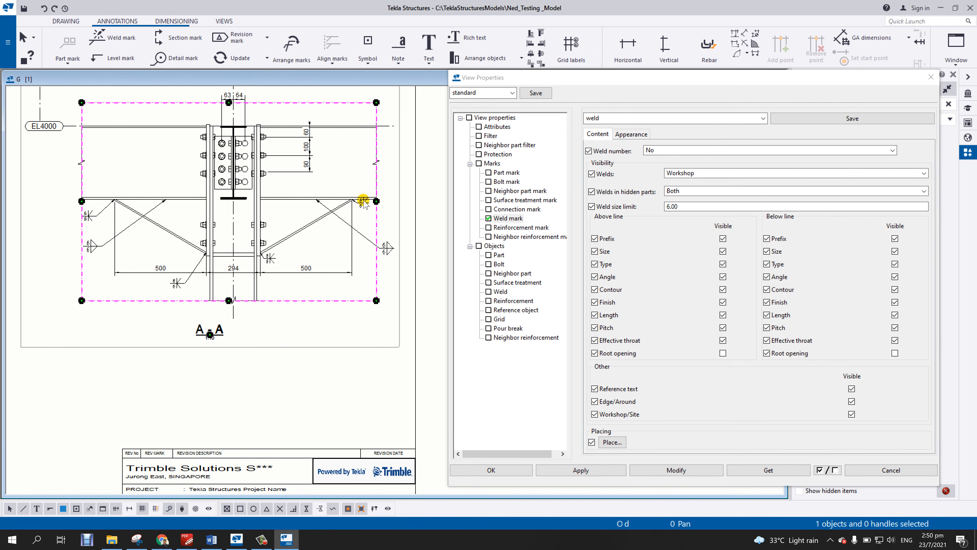
click(363, 201)
drag(363, 201, 374, 217)
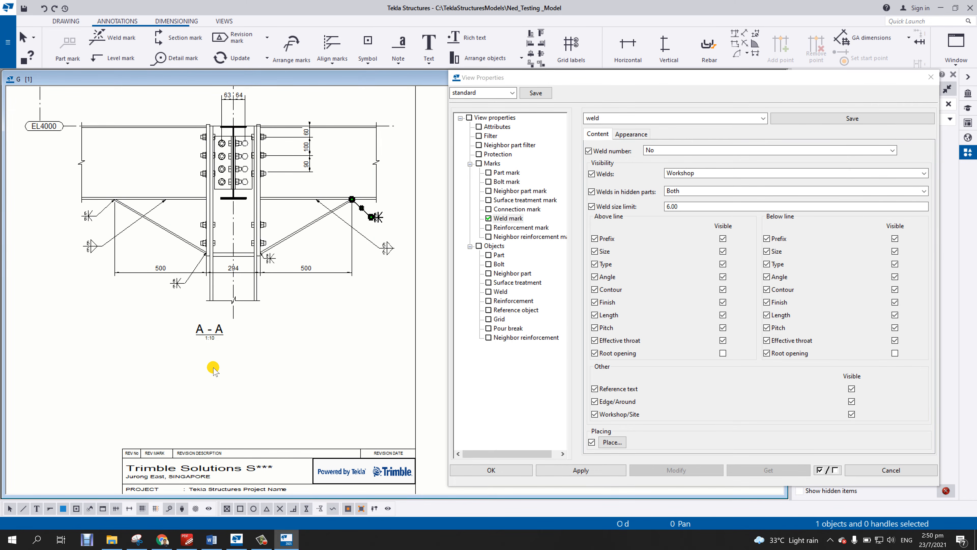
middle_drag(161, 252, 191, 304)
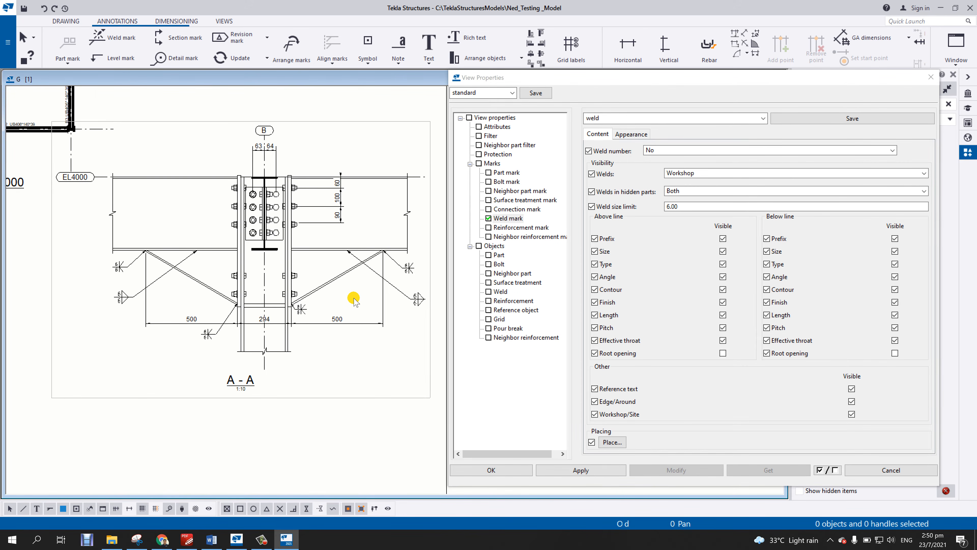
scroll(166, 242, up, 2)
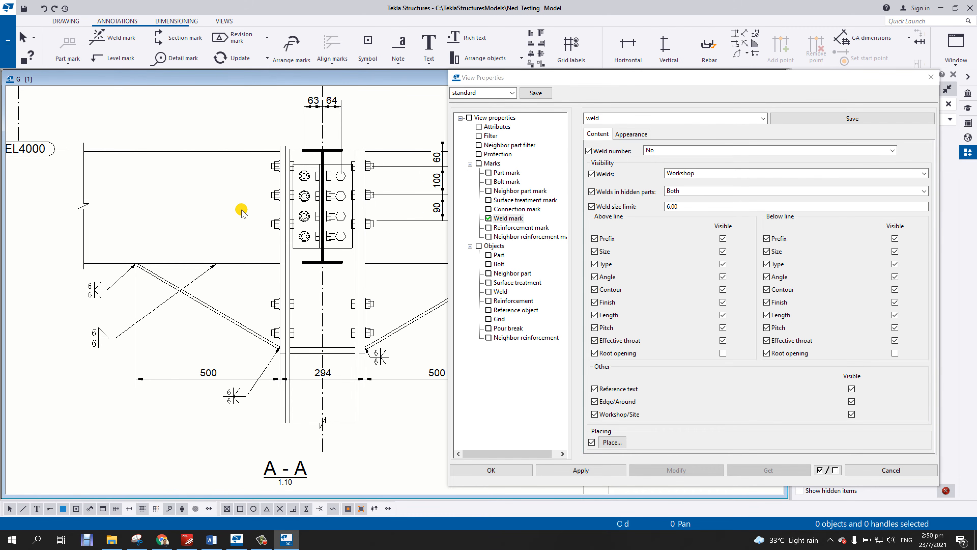
scroll(265, 231, down, 2)
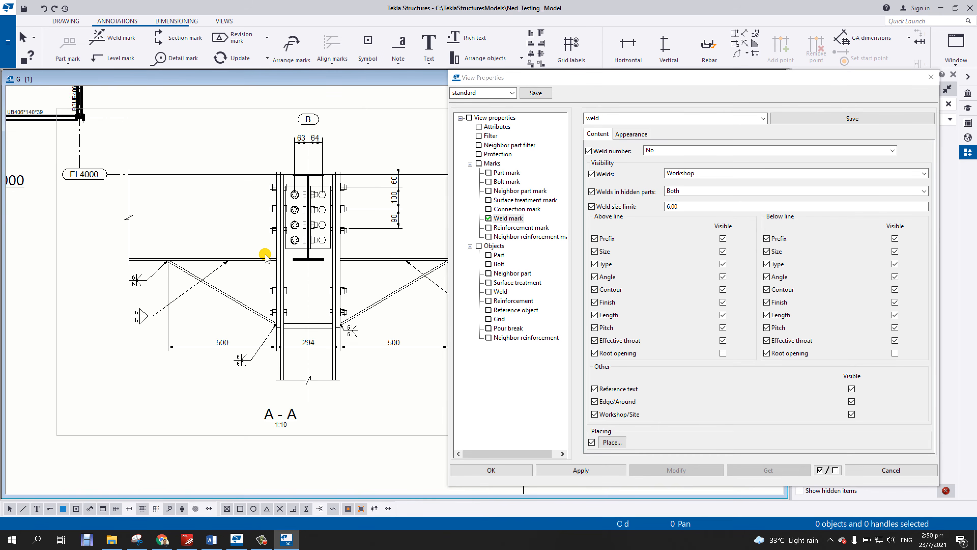
scroll(254, 210, up, 2)
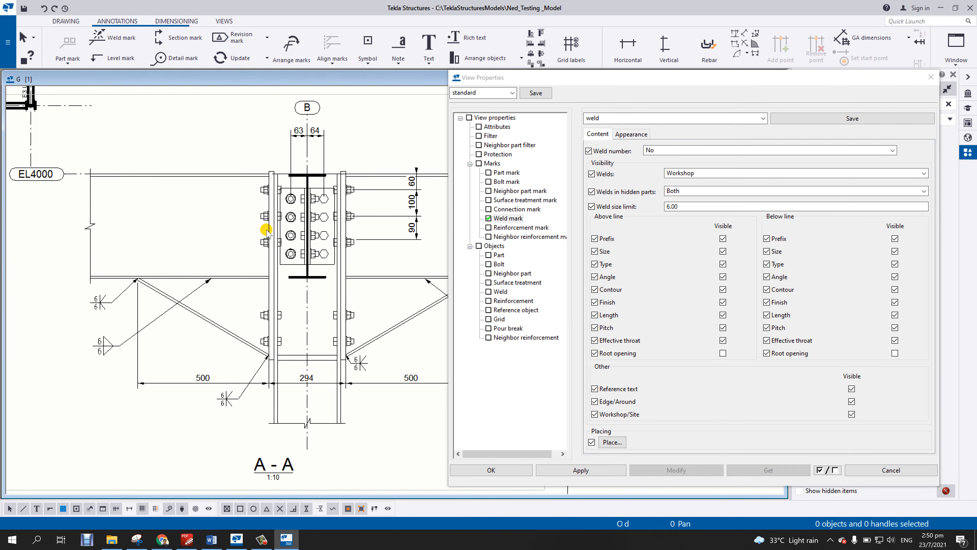
scroll(268, 239, down, 2)
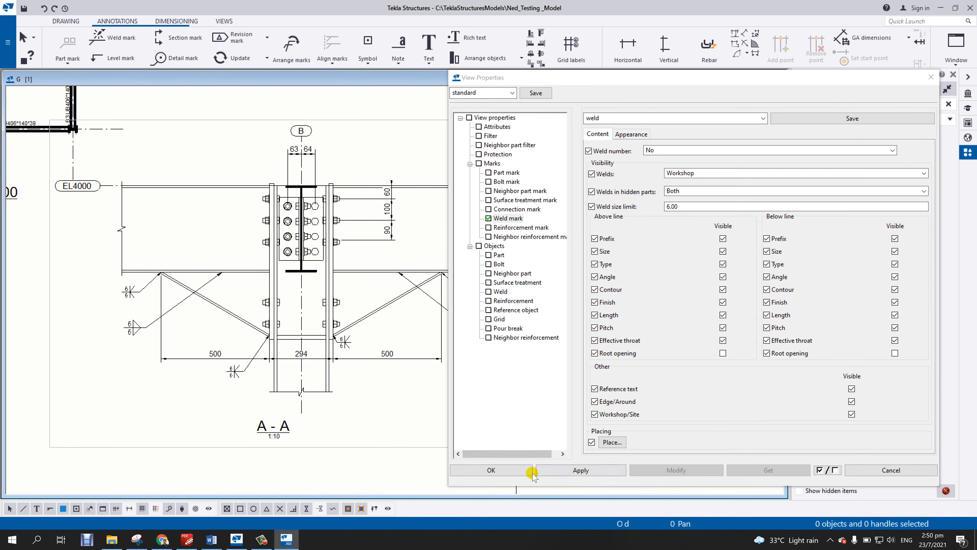
click(523, 470)
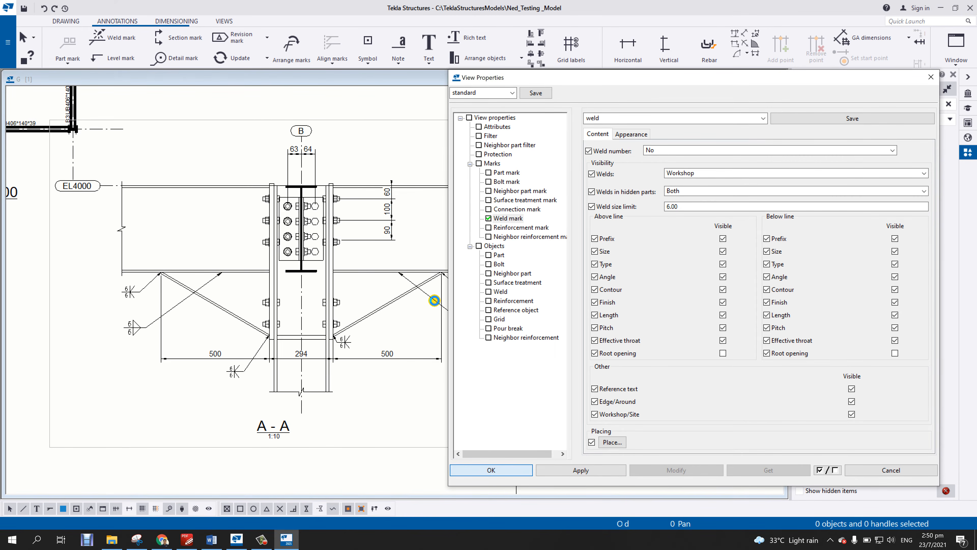
Create a detail view of the brace connection at the grid 2 column base in view Grid A, placed beside that view.
scroll(434, 300, down, 4)
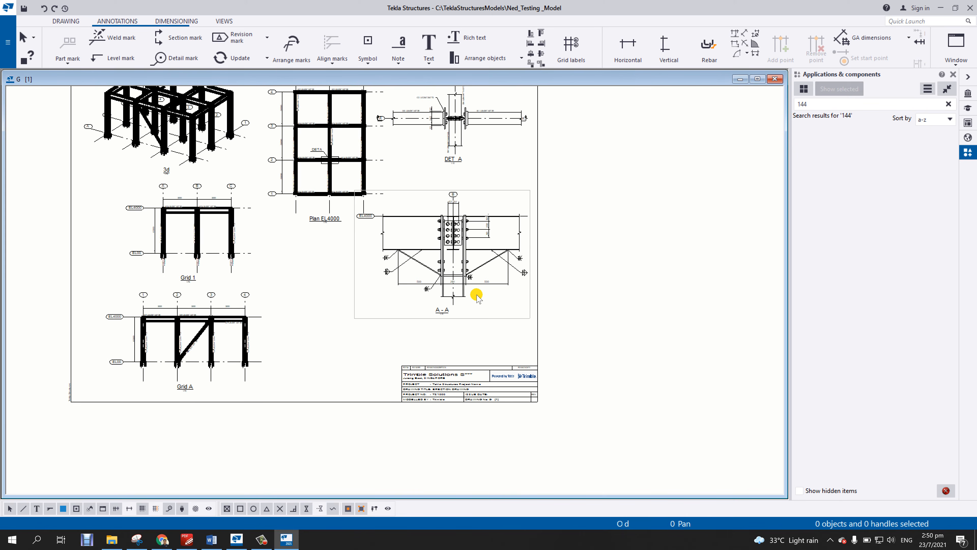
scroll(261, 345, up, 10)
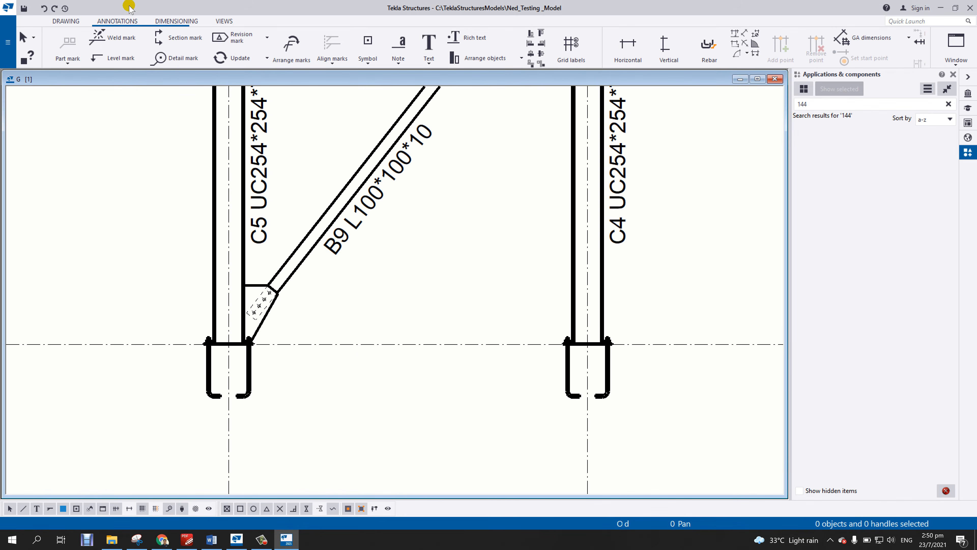
click(223, 21)
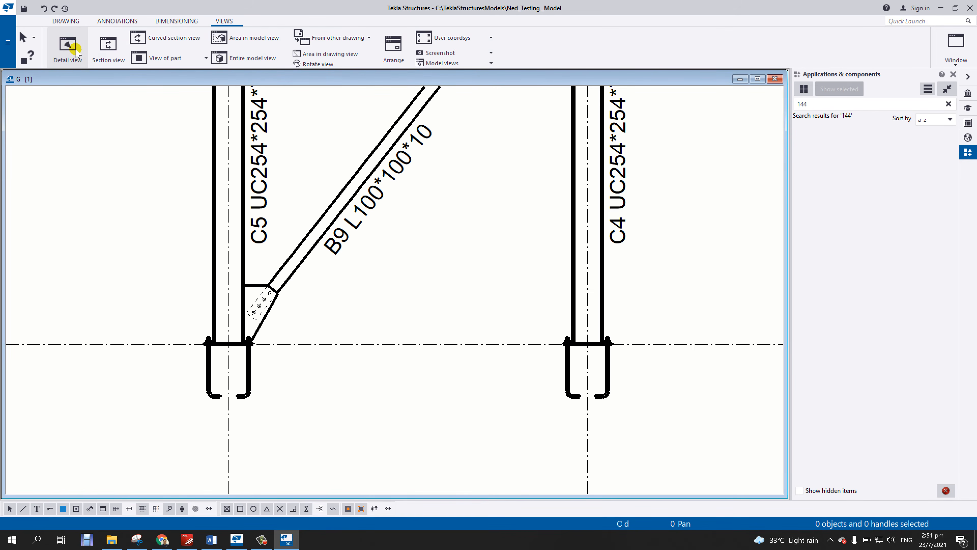
click(67, 46)
click(179, 252)
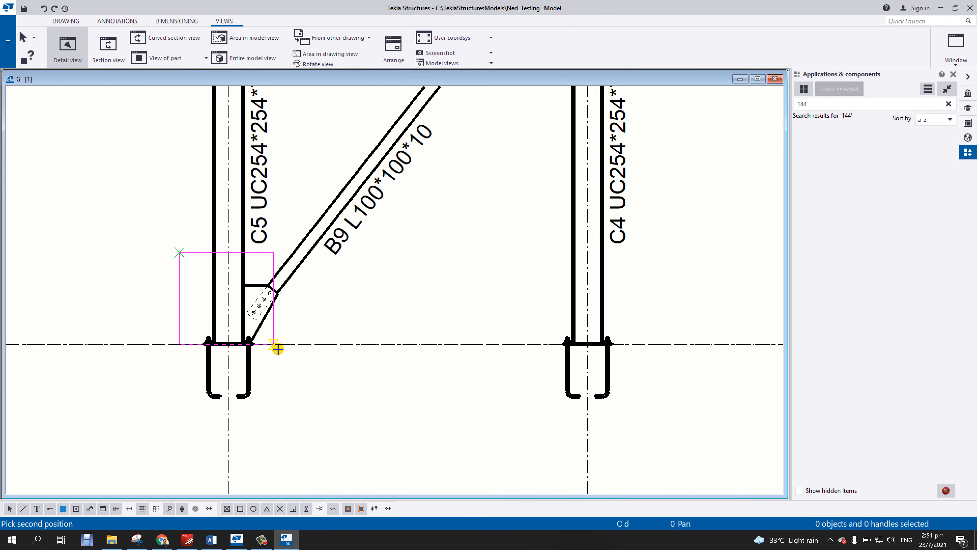
click(293, 358)
scroll(294, 356, down, 6)
click(310, 359)
scroll(624, 405, down, 4)
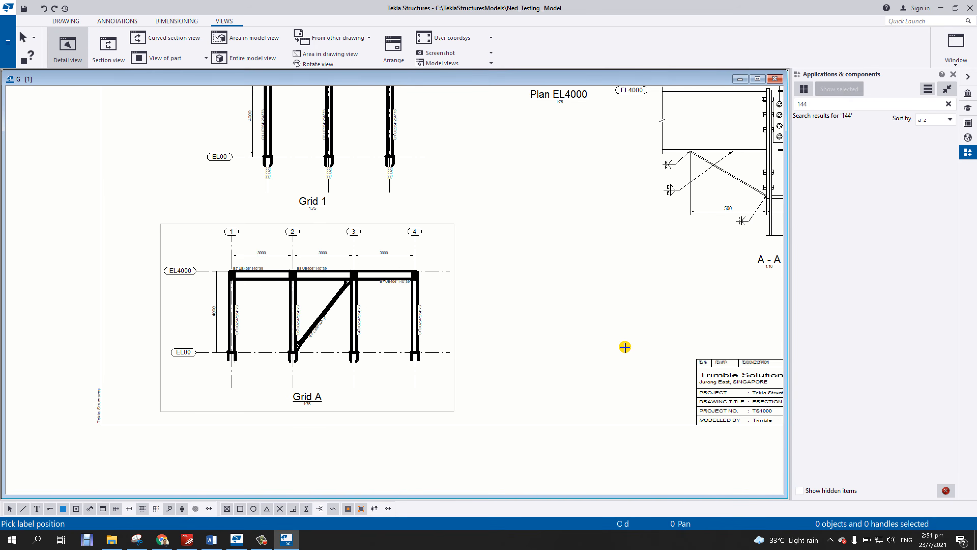
scroll(465, 377, up, 2)
click(448, 252)
right_click(457, 194)
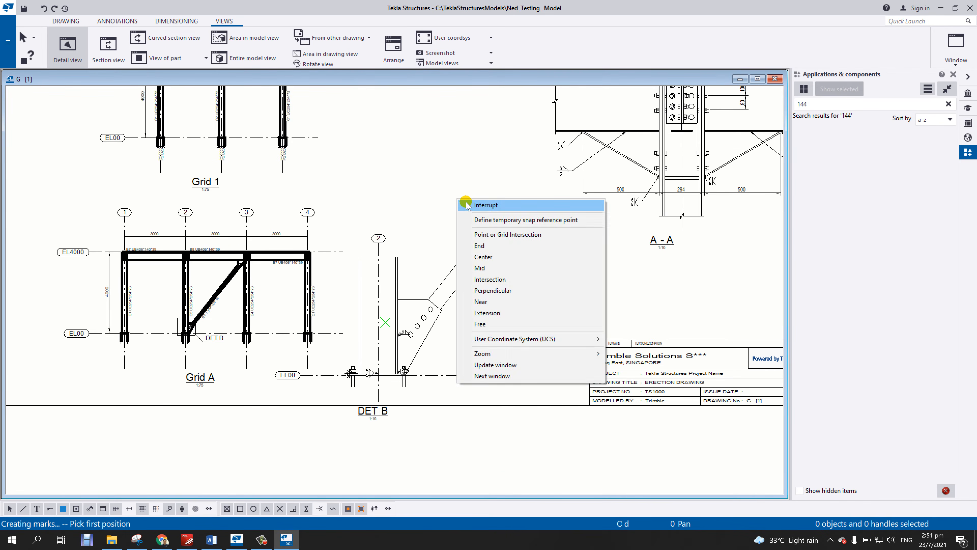
click(463, 198)
click(451, 230)
Move the gusset weld mark and the three base plate weld marks in DET B outward, clear of the bolts and plates.
scroll(473, 270, up, 6)
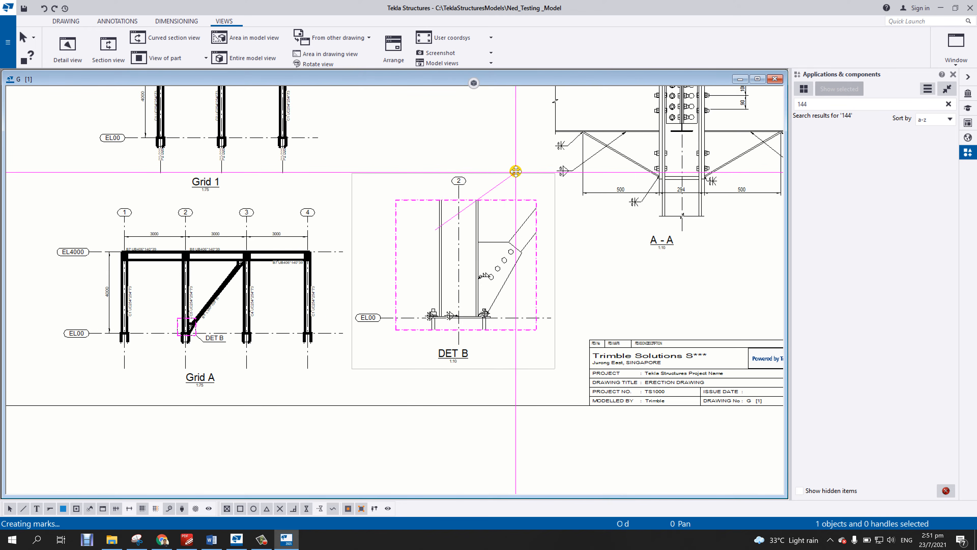
click(539, 247)
drag(539, 246, 663, 347)
middle_drag(533, 349, 507, 241)
click(514, 307)
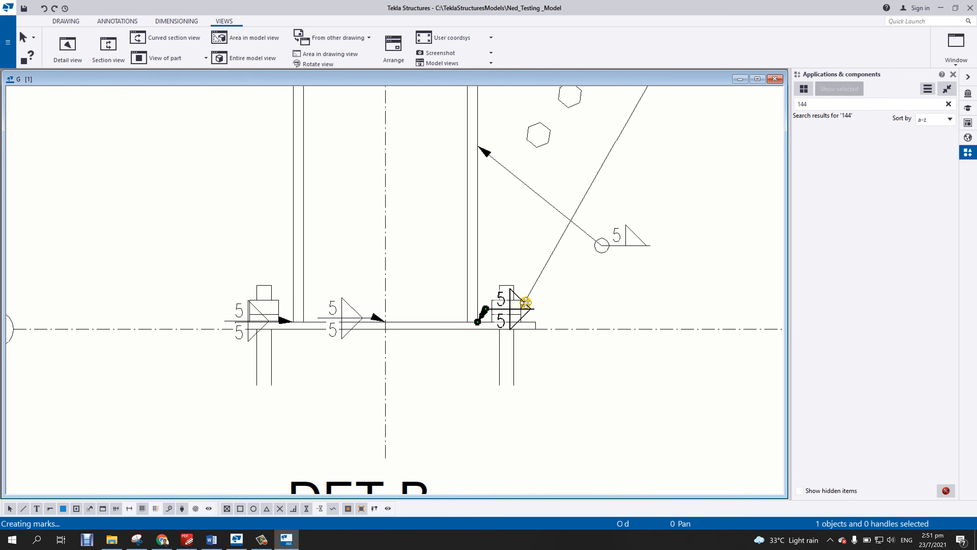
drag(524, 303, 592, 397)
drag(338, 317, 304, 397)
drag(247, 316, 146, 218)
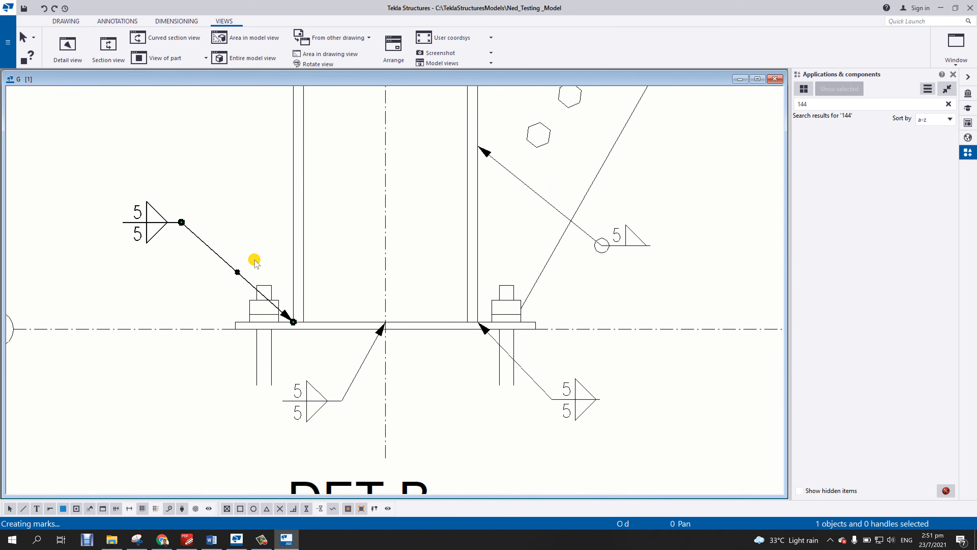
scroll(252, 276, down, 2)
middle_drag(448, 319, 351, 424)
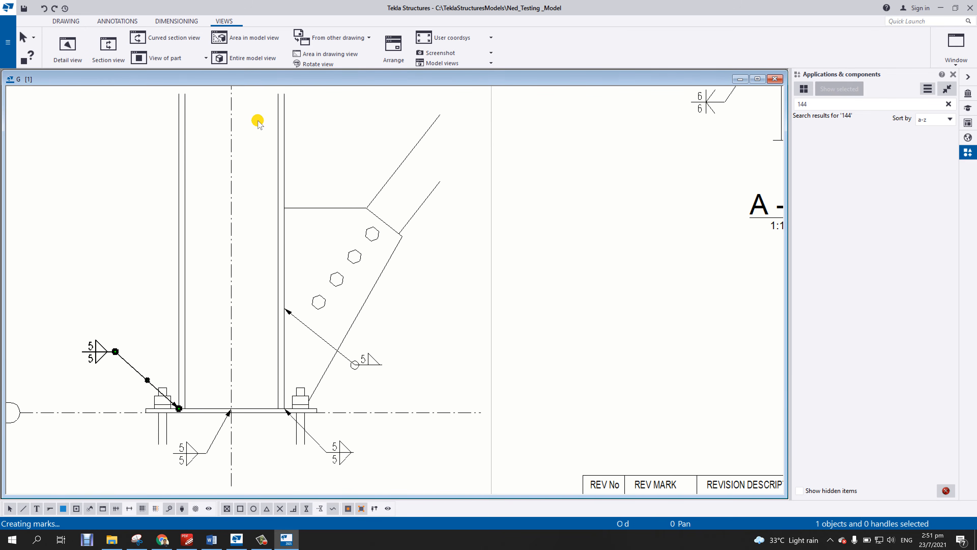
click(176, 21)
click(185, 33)
scroll(283, 378, up, 2)
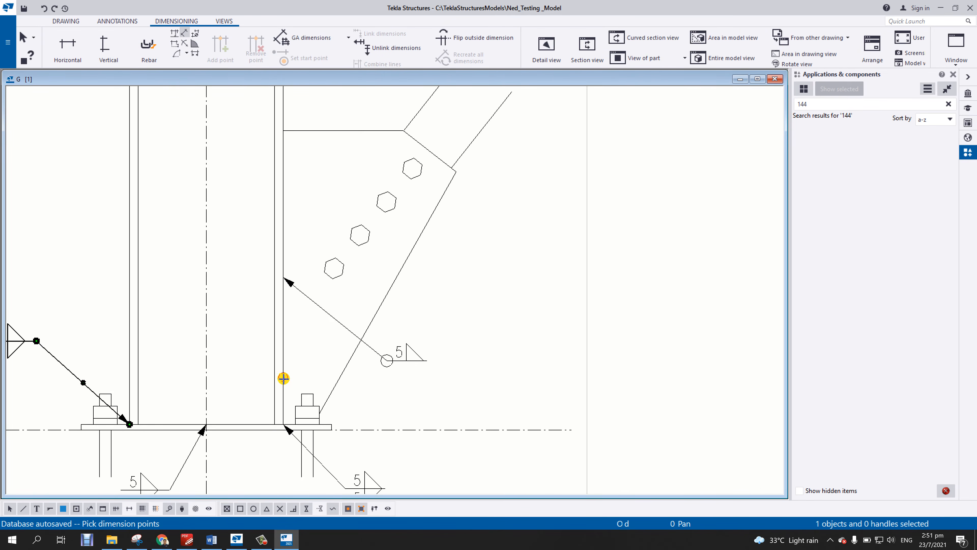
click(223, 405)
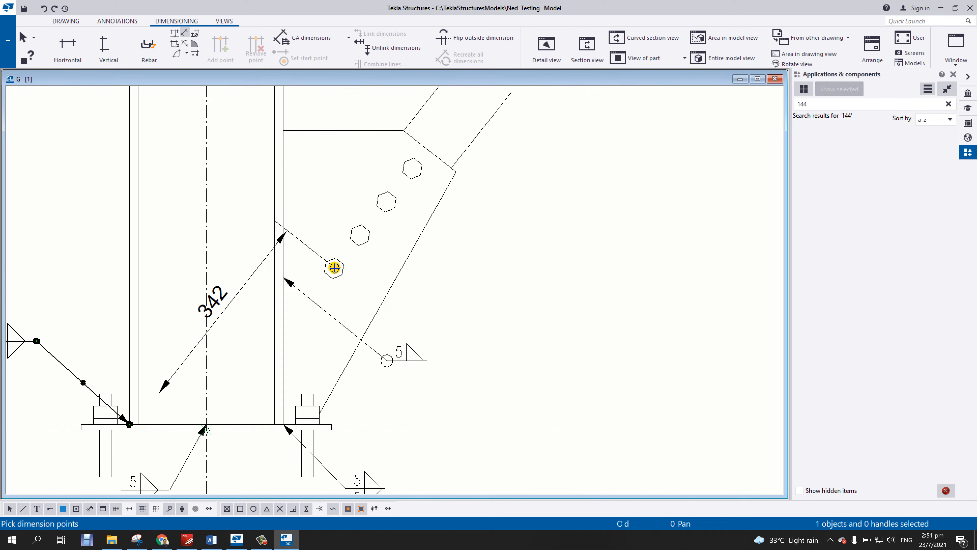
click(335, 268)
click(358, 236)
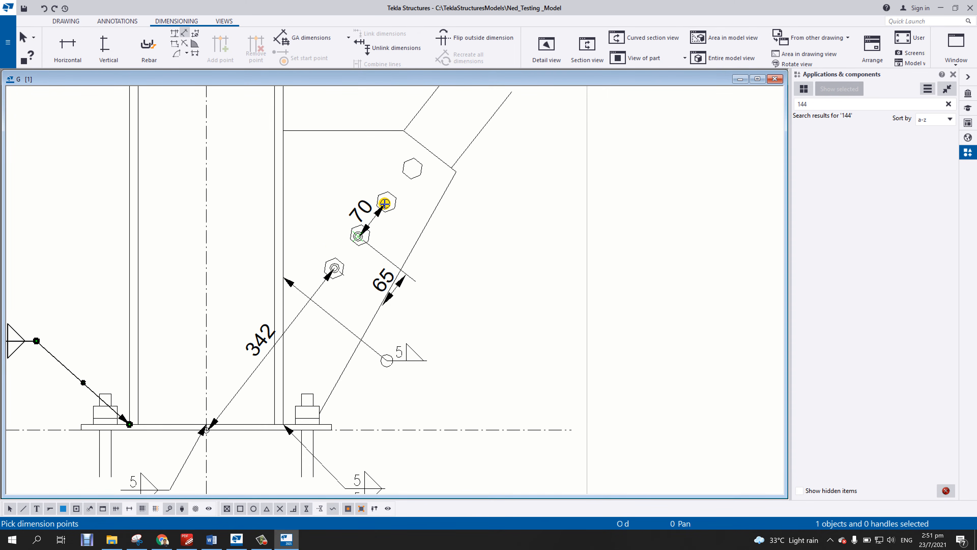
click(385, 203)
right_click(336, 176)
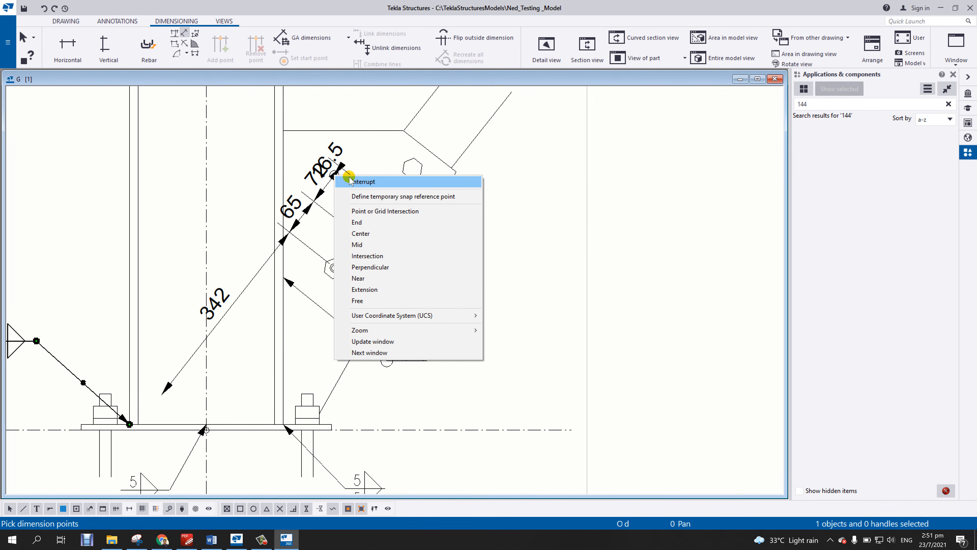
click(362, 181)
scroll(369, 247, down, 2)
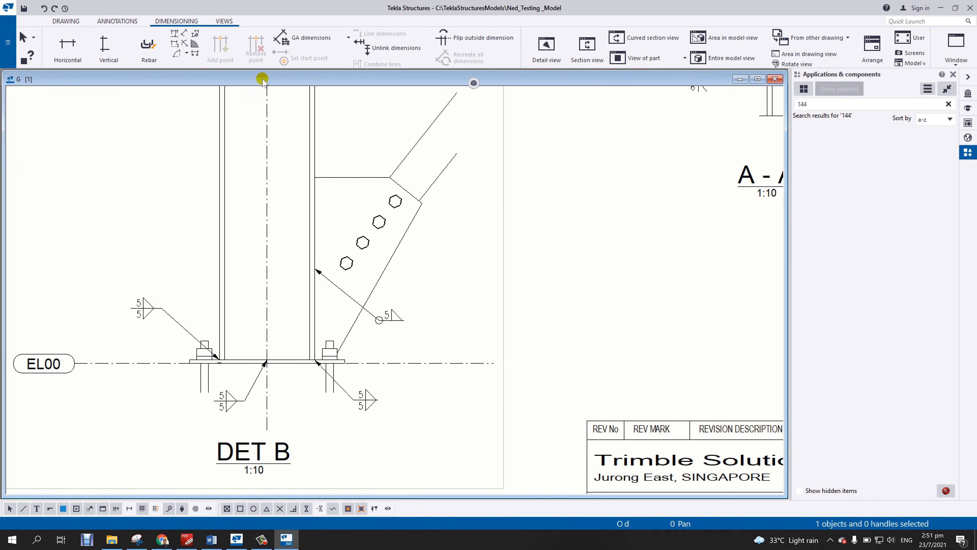
click(185, 33)
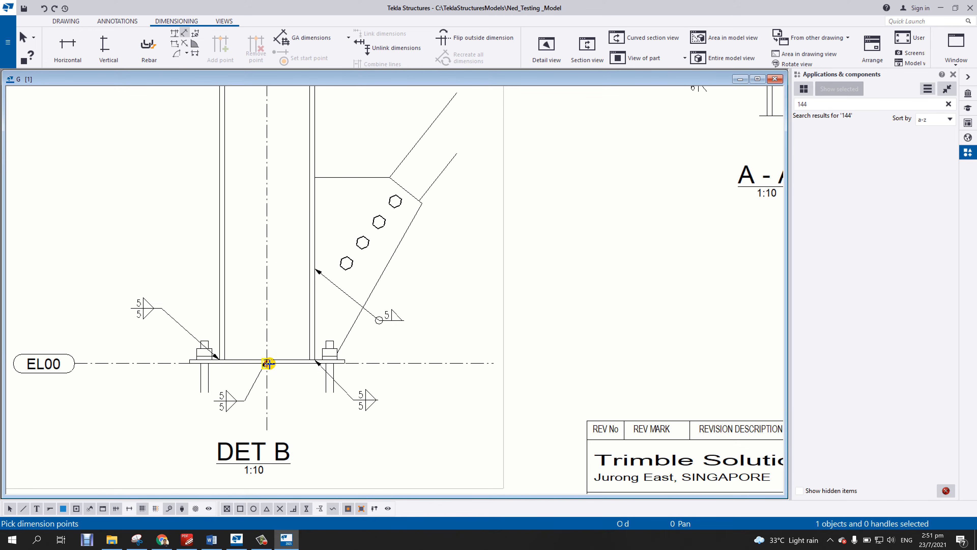
click(268, 363)
right_click(314, 221)
click(334, 230)
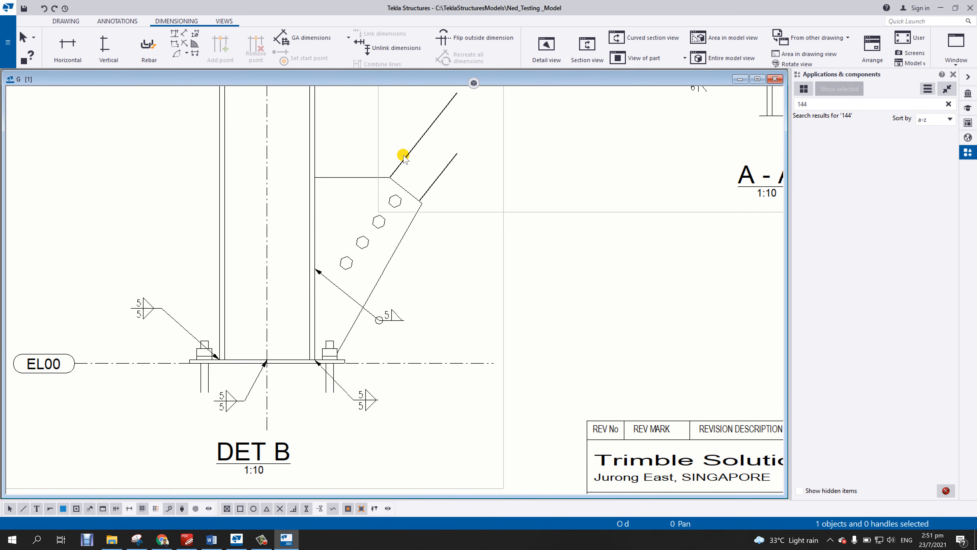
Turn on the reference lines of the diagonal brace in DET B and apply the change.
double_click(403, 156)
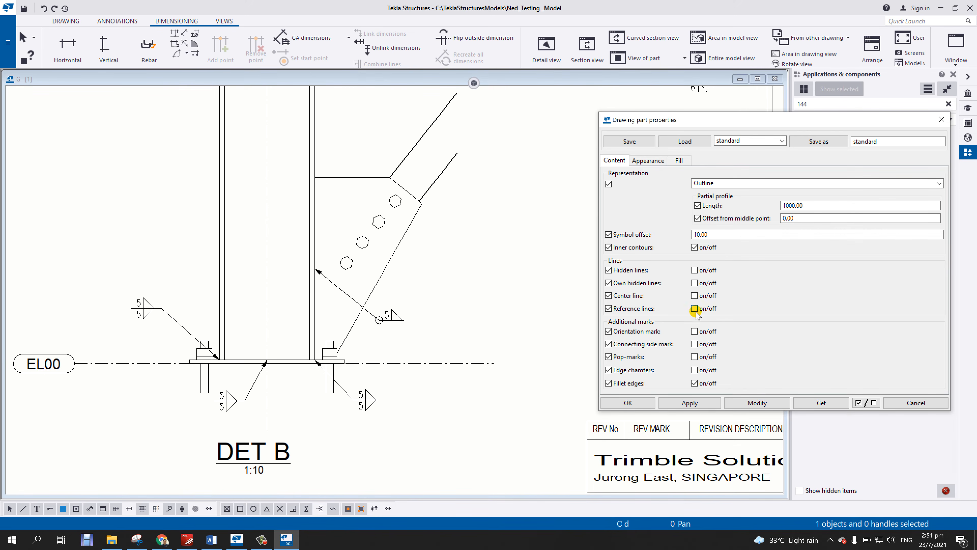
click(694, 309)
click(740, 403)
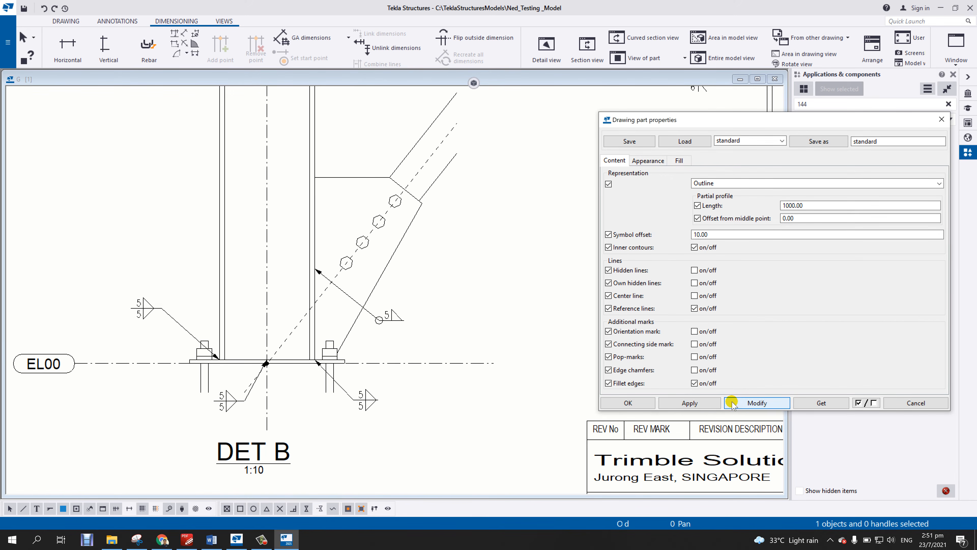
click(628, 403)
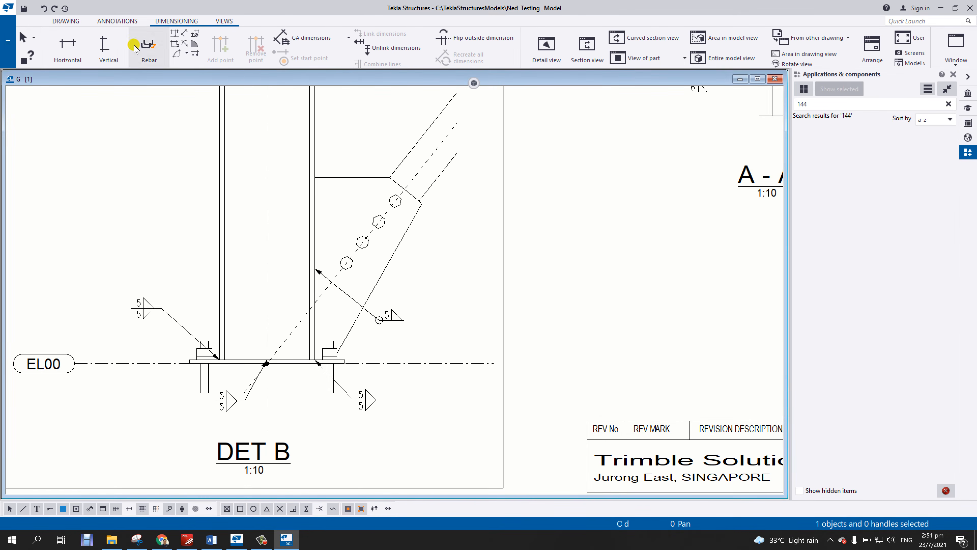
click(184, 34)
scroll(316, 416, up, 2)
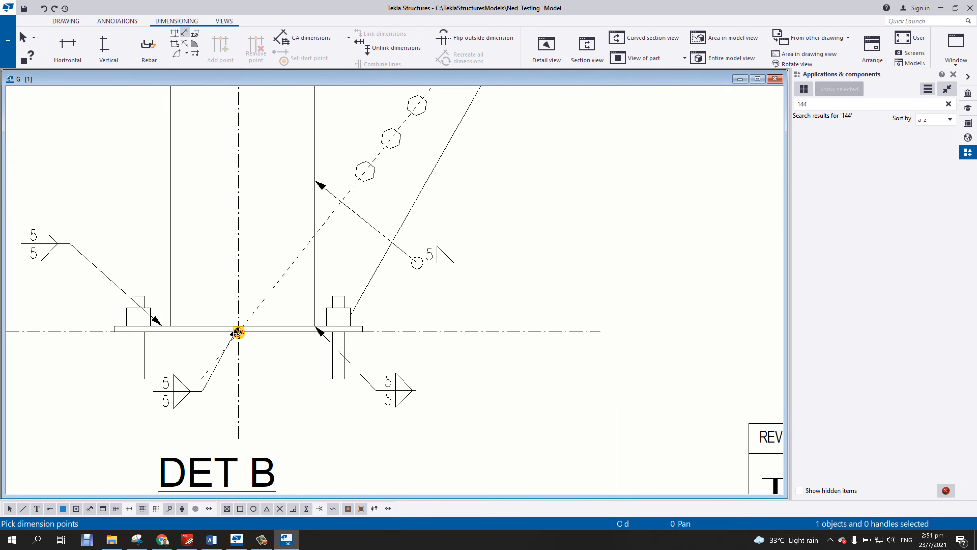
click(239, 332)
click(366, 170)
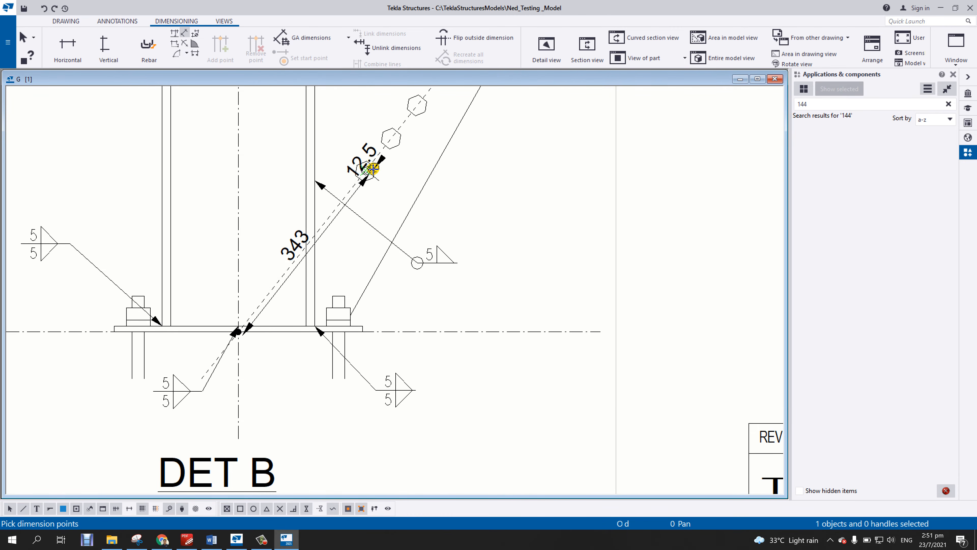
right_click(221, 110)
click(237, 116)
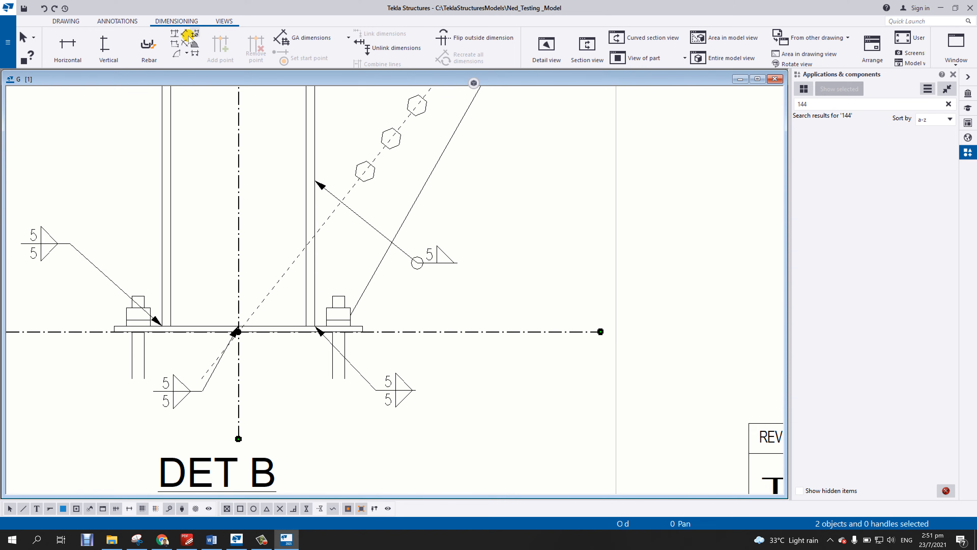
Add a chained dimension parallel to the brace in DET B, from the column base work point through all four gusset bolts.
click(184, 34)
click(238, 331)
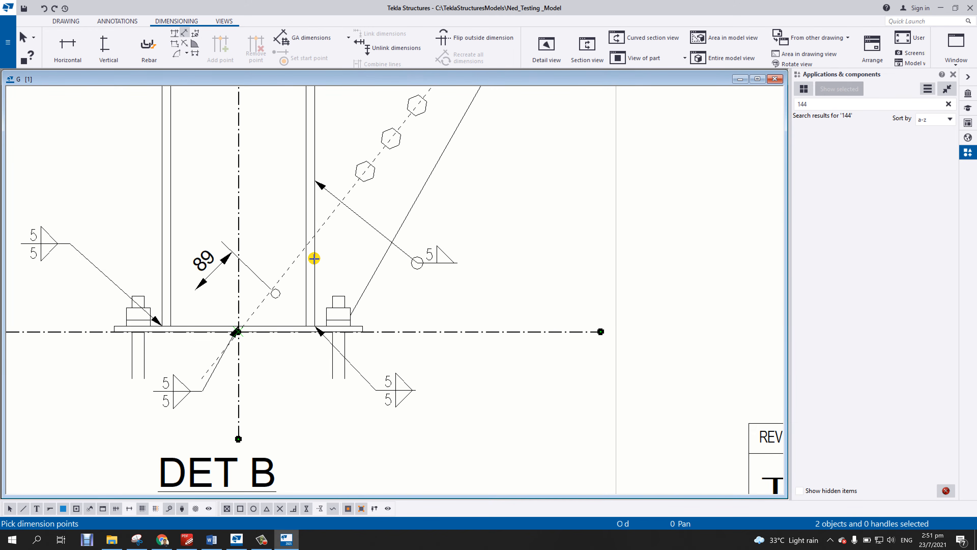
click(365, 172)
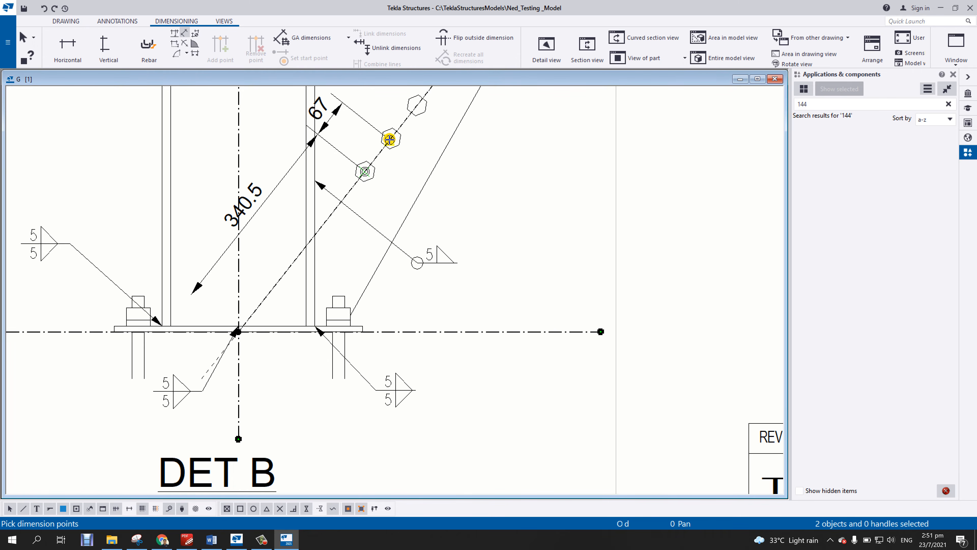
click(391, 138)
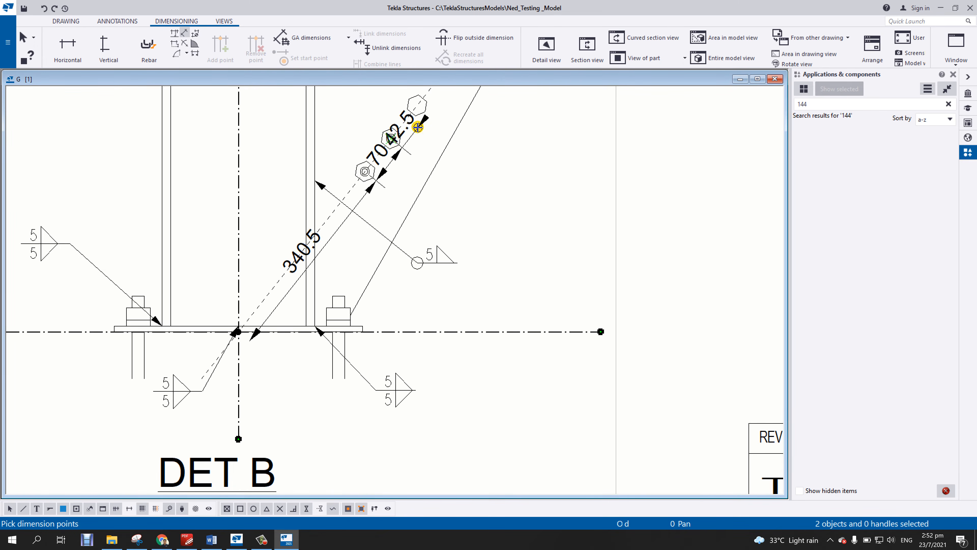
middle_drag(418, 99, 370, 243)
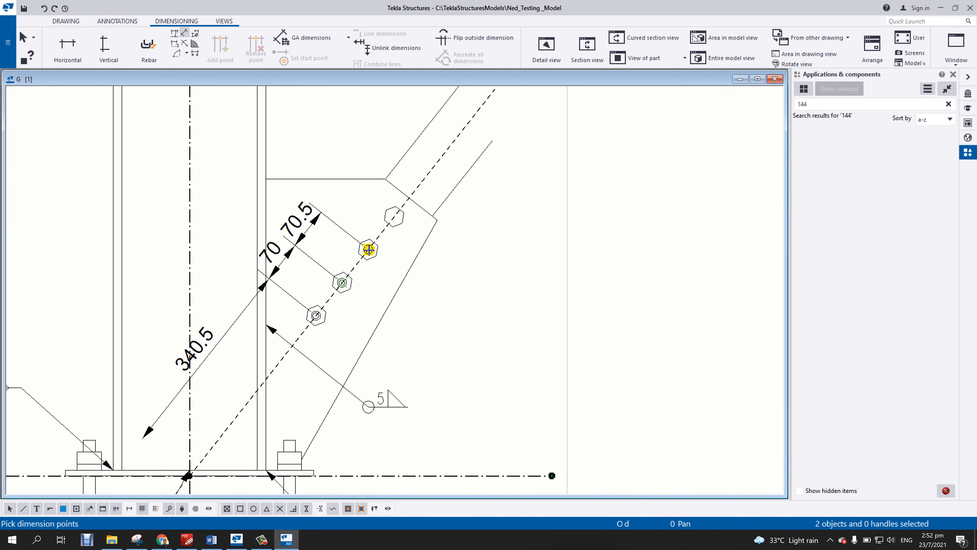
click(368, 249)
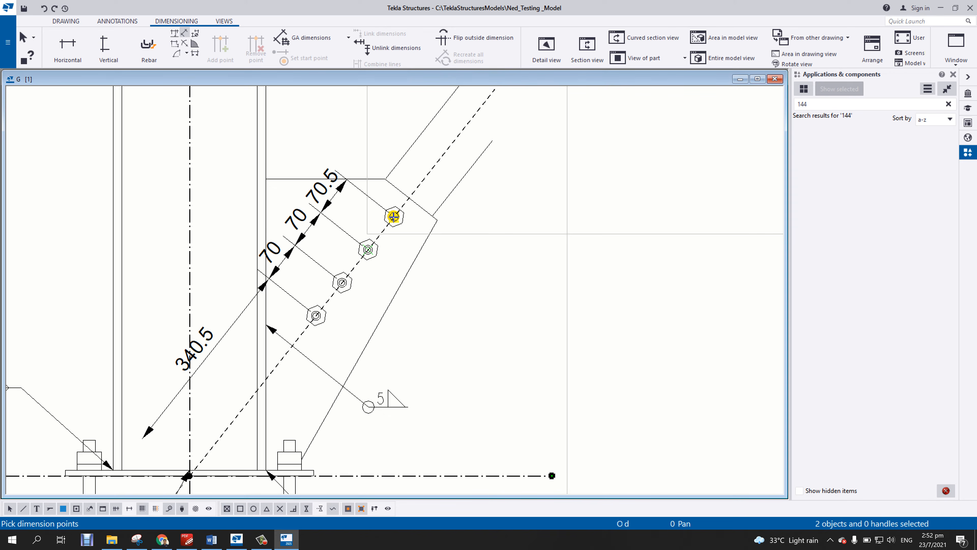
click(393, 217)
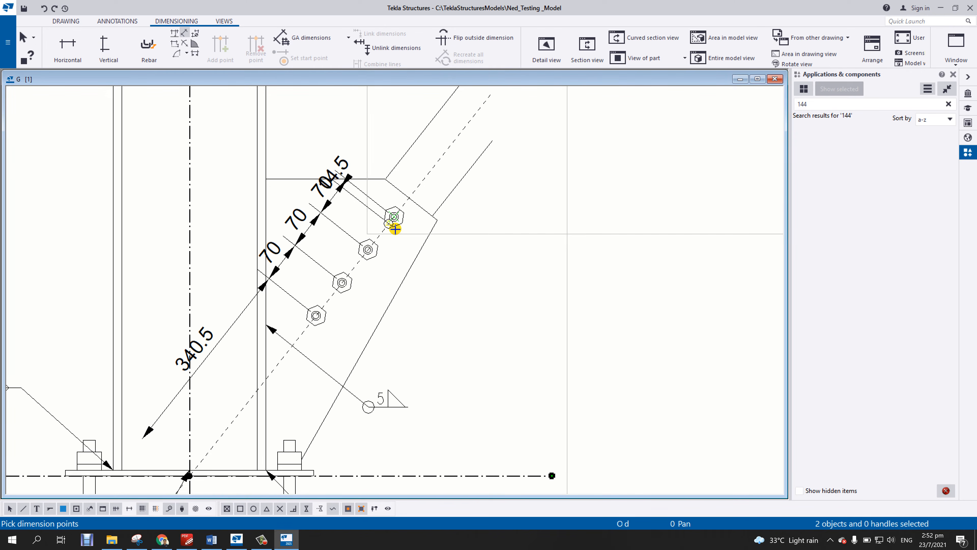
middle_click(486, 320)
scroll(486, 320, down, 1)
right_click(489, 316)
click(501, 325)
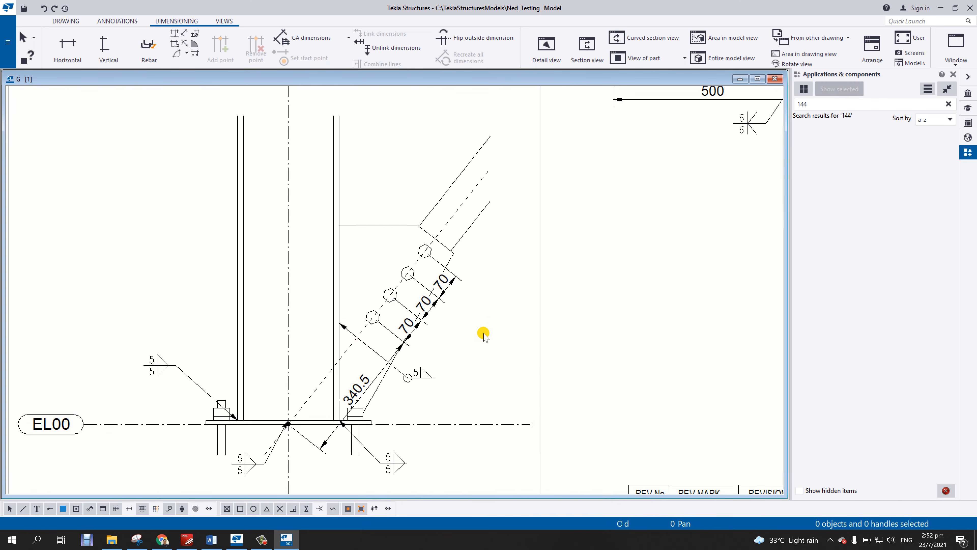
Move the chained bolt dimension in DET B to the opposite side of the brace, up and across the column.
scroll(475, 337, down, 2)
click(437, 332)
mouse_move(428, 323)
mouse_down()
mouse_move(367, 290)
mouse_move(344, 261)
mouse_up()
scroll(458, 357, up, 2)
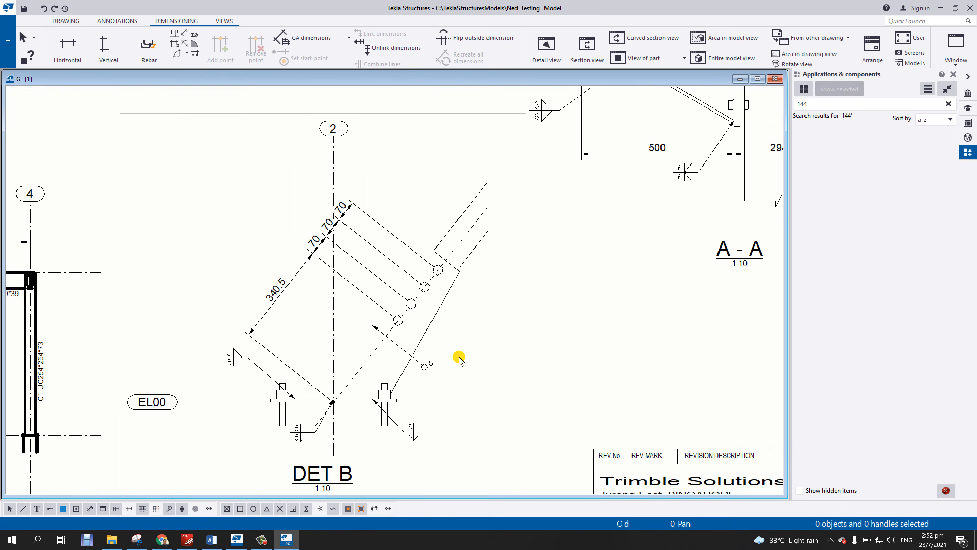
middle_drag(458, 356, 370, 325)
scroll(358, 320, down, 4)
scroll(421, 308, down, 4)
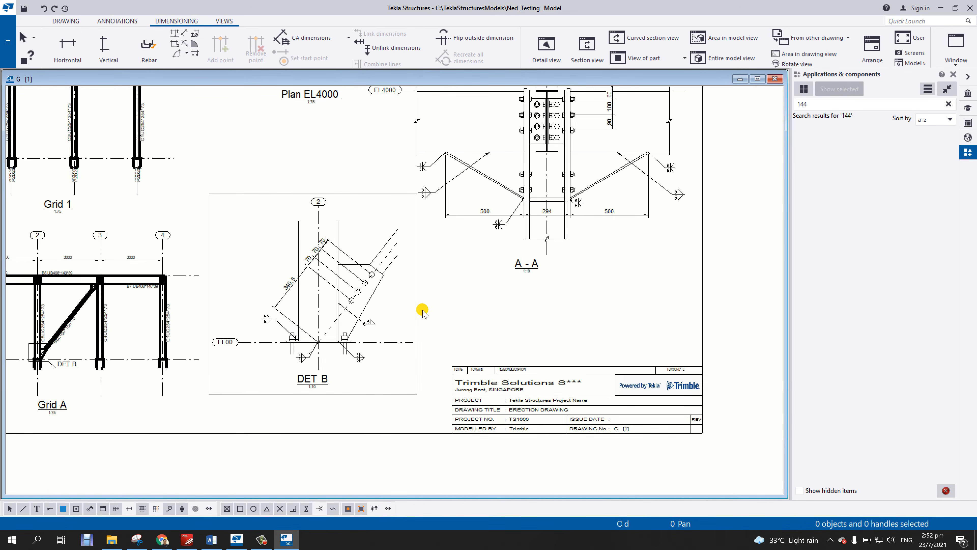
Start a pattern line with the PipeEnd1 pattern and Best fit spacing, and apply these properties.
scroll(419, 323, up, 6)
scroll(389, 225, up, 4)
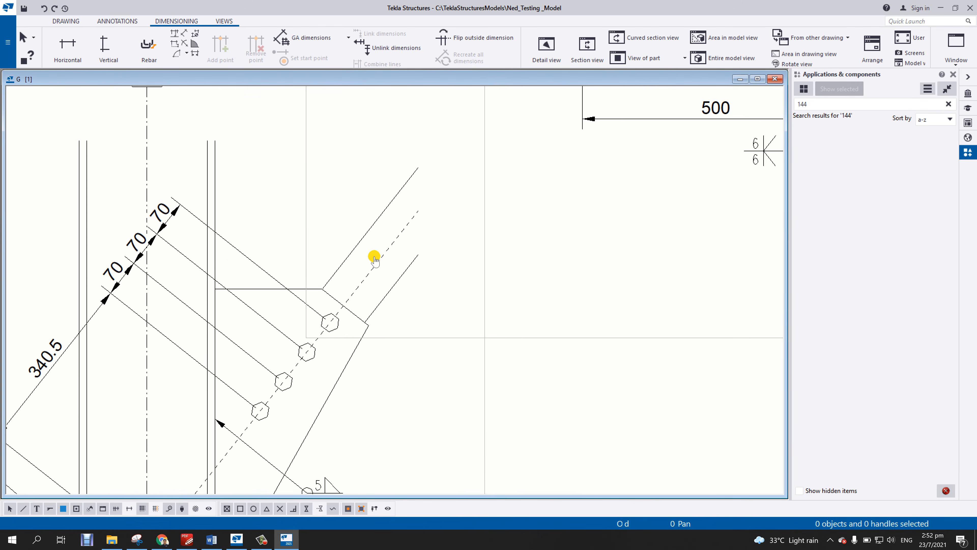
scroll(283, 258, down, 2)
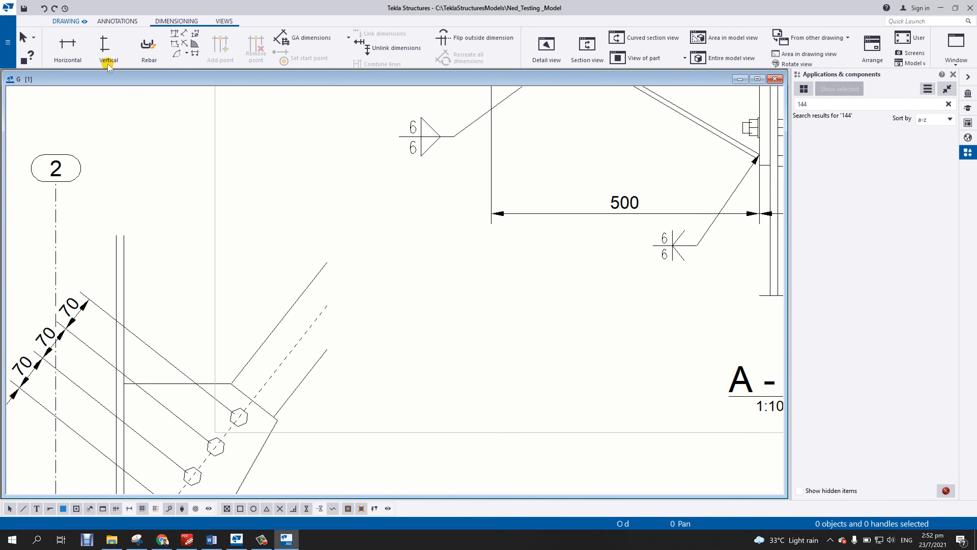
scroll(294, 257, down, 3)
scroll(283, 228, up, 2)
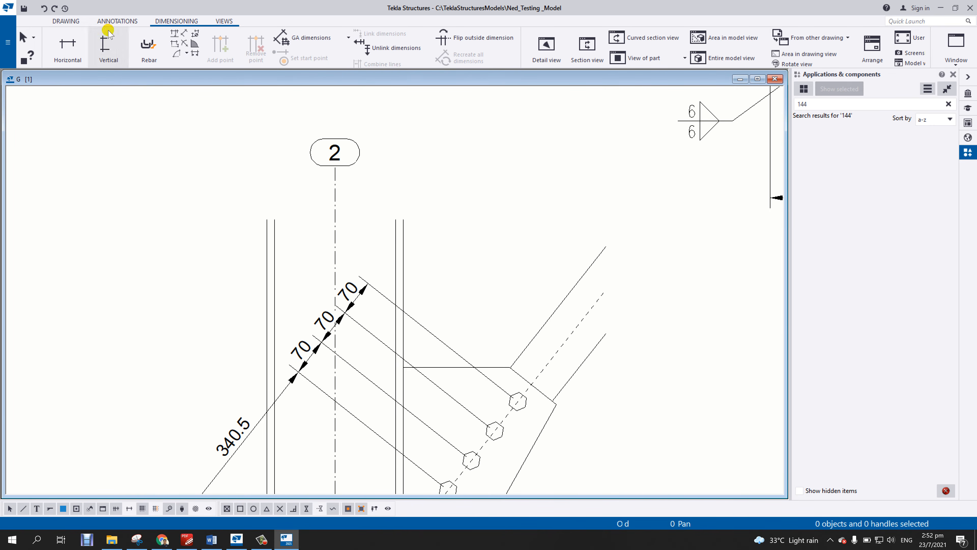
click(65, 21)
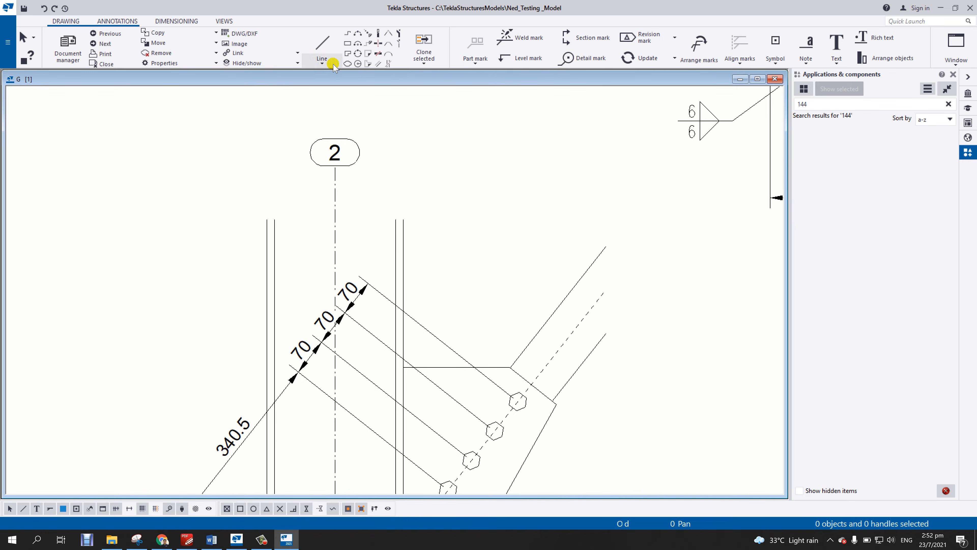
click(322, 60)
click(340, 145)
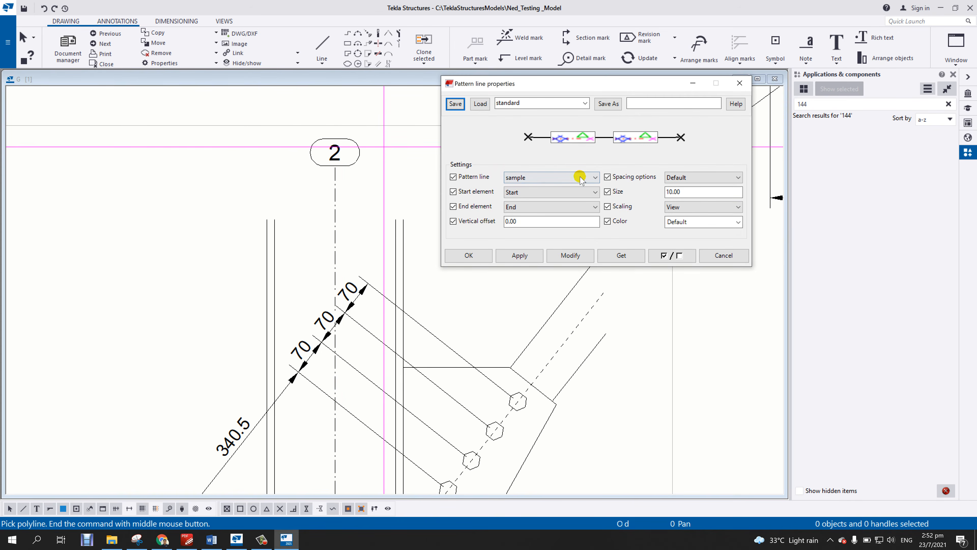
click(580, 178)
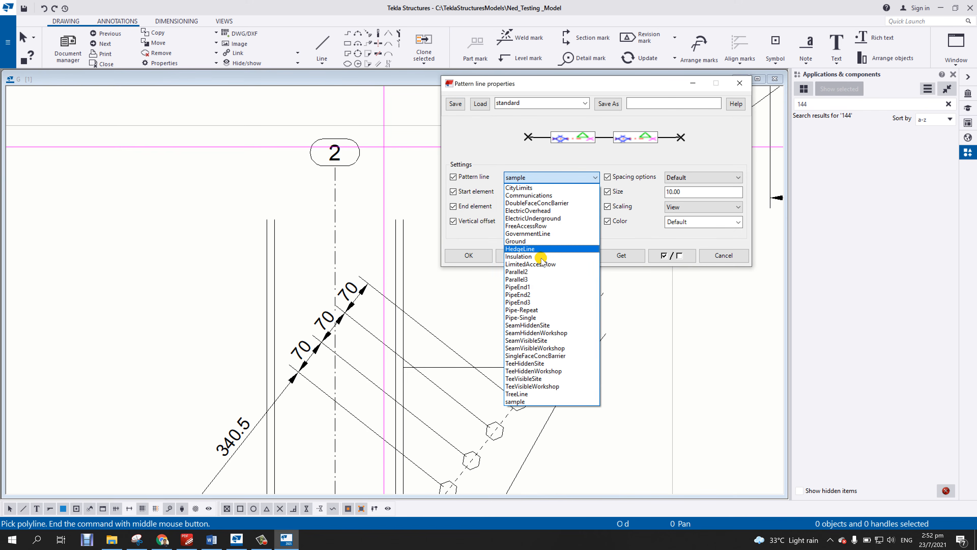
click(534, 287)
click(701, 177)
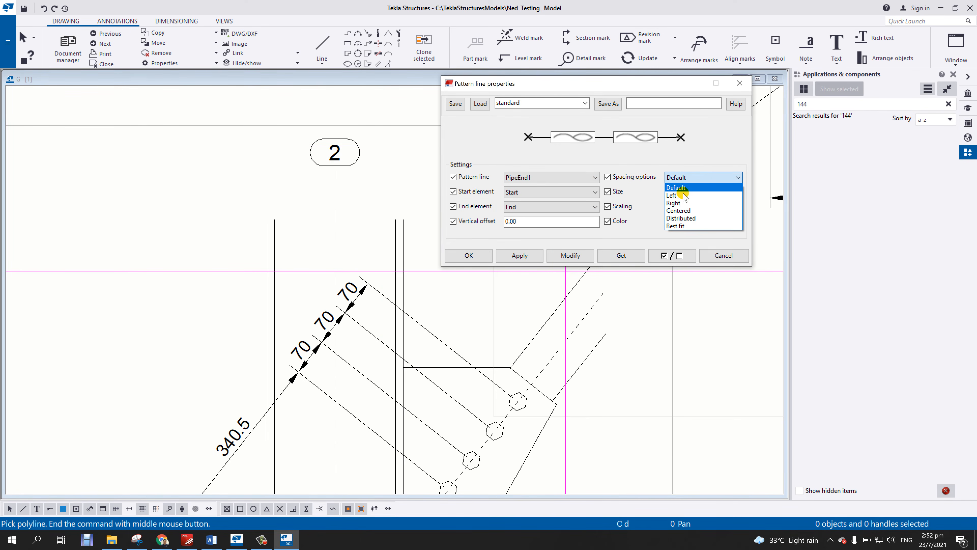
click(676, 226)
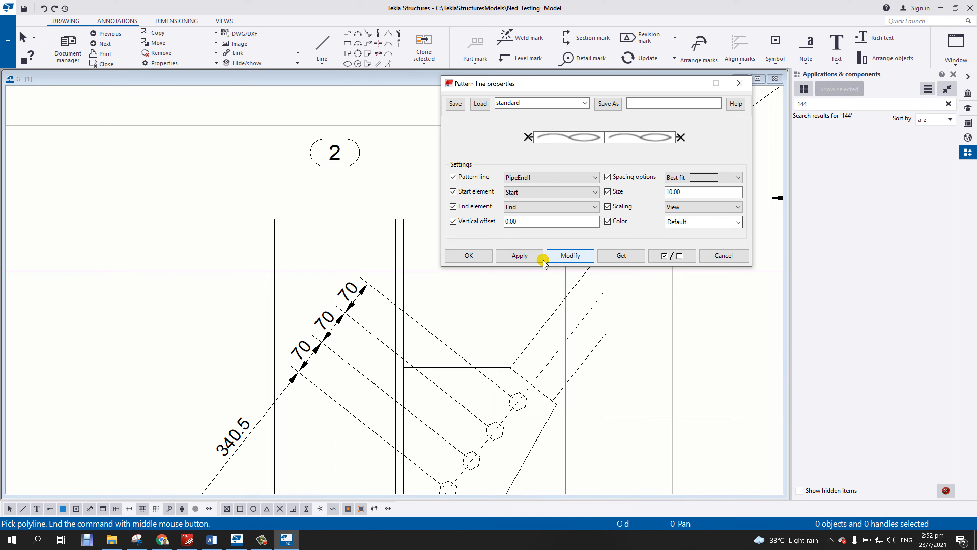
click(529, 257)
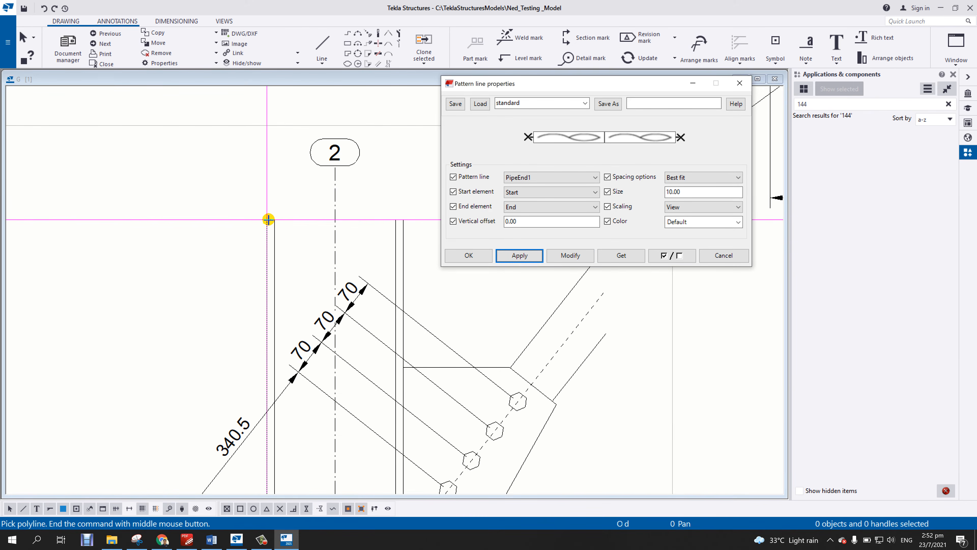
Draw the pattern line across the column's cut upper end in DET B and close the pattern line properties.
click(403, 220)
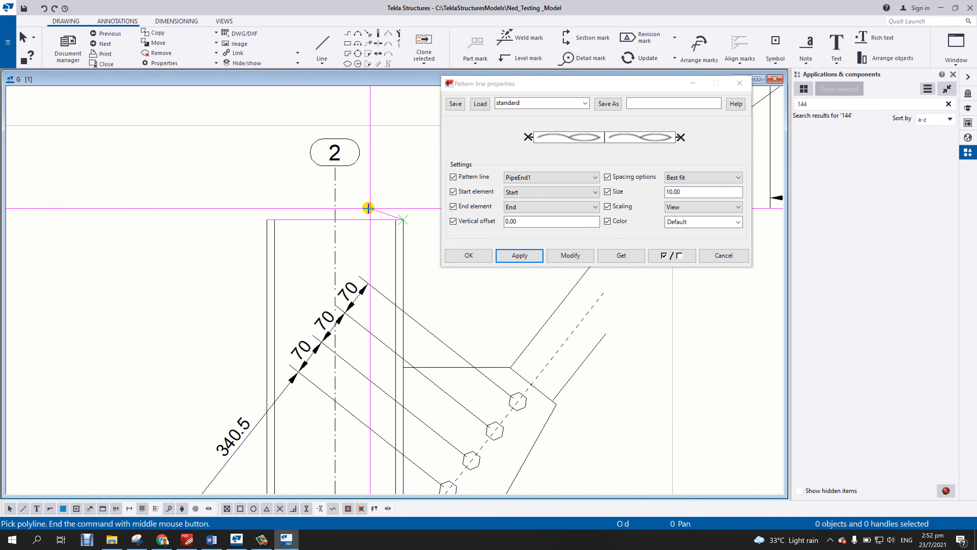
middle_click(365, 206)
right_click(374, 194)
click(379, 200)
scroll(380, 209, down, 2)
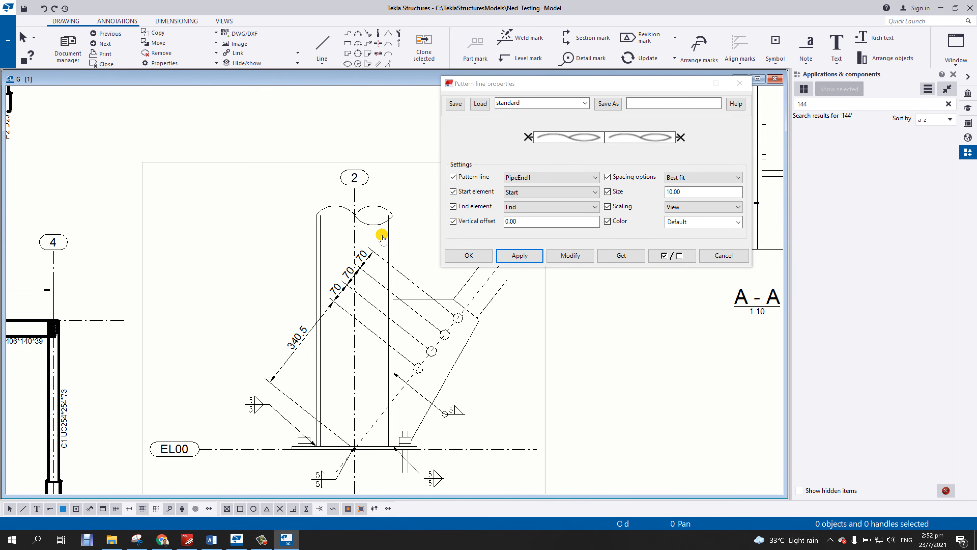
middle_drag(382, 237, 330, 227)
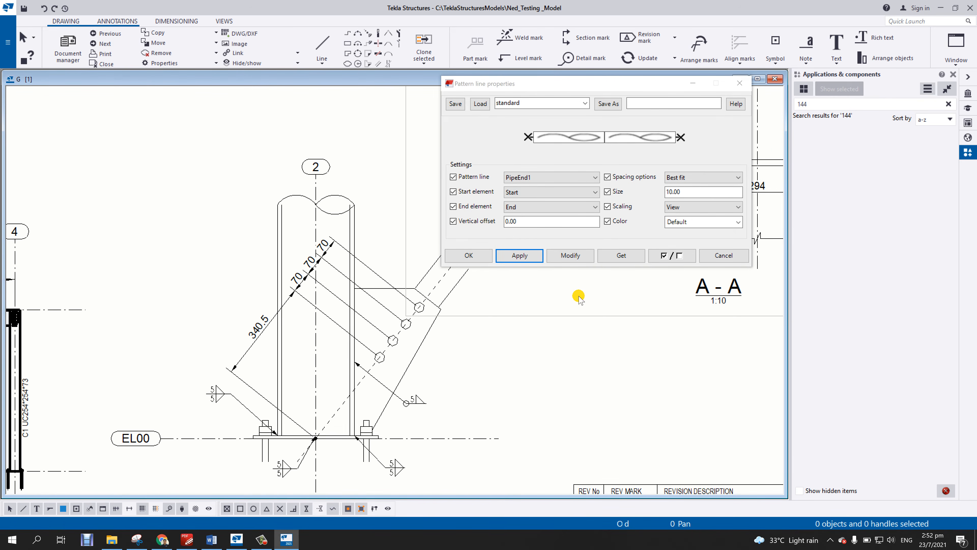
click(461, 256)
Check the whole erection drawing sheet, close the drawing and keep its changes.
scroll(455, 274, down, 2)
scroll(455, 269, down, 3)
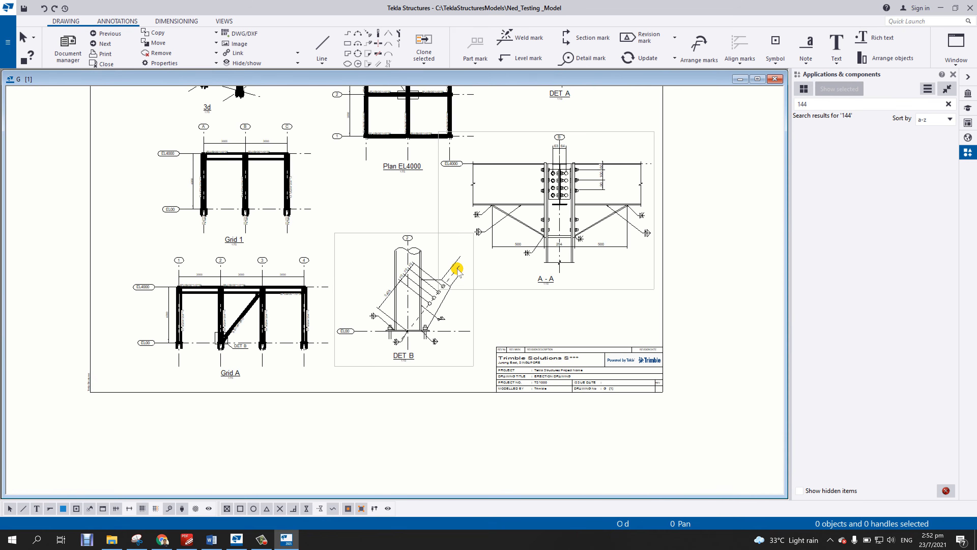
scroll(457, 266, up, 2)
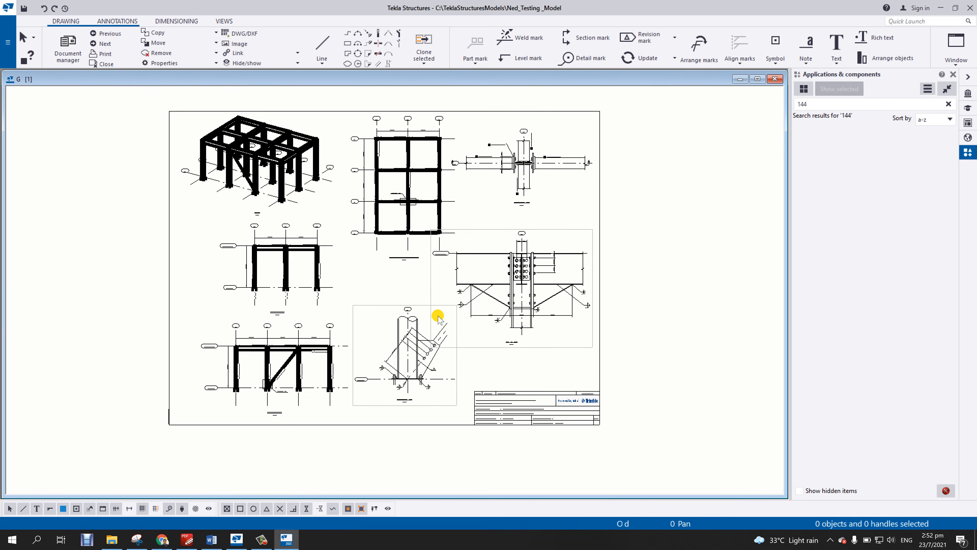
scroll(388, 301, up, 2)
scroll(384, 340, down, 1)
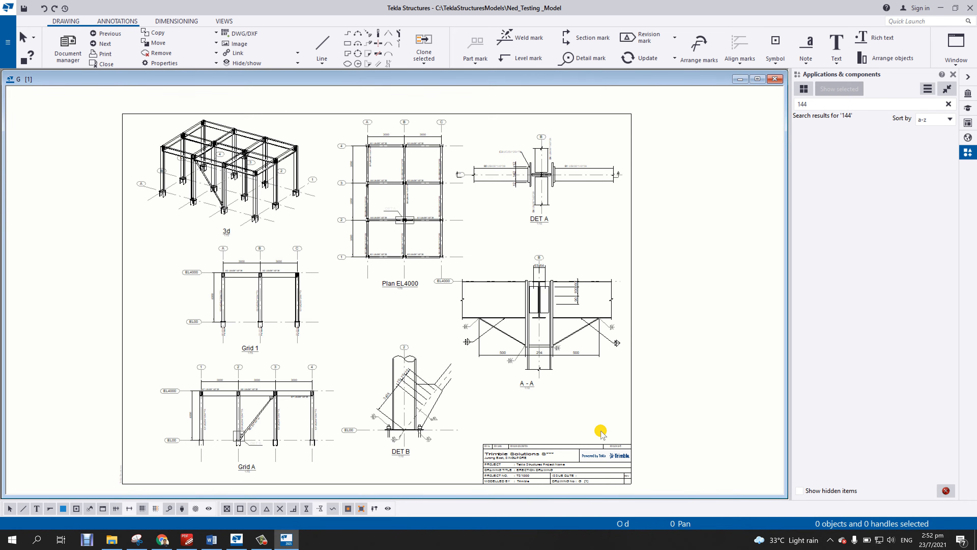
mouse_move(589, 409)
middle_down()
mouse_move(609, 400)
mouse_move(618, 408)
middle_up()
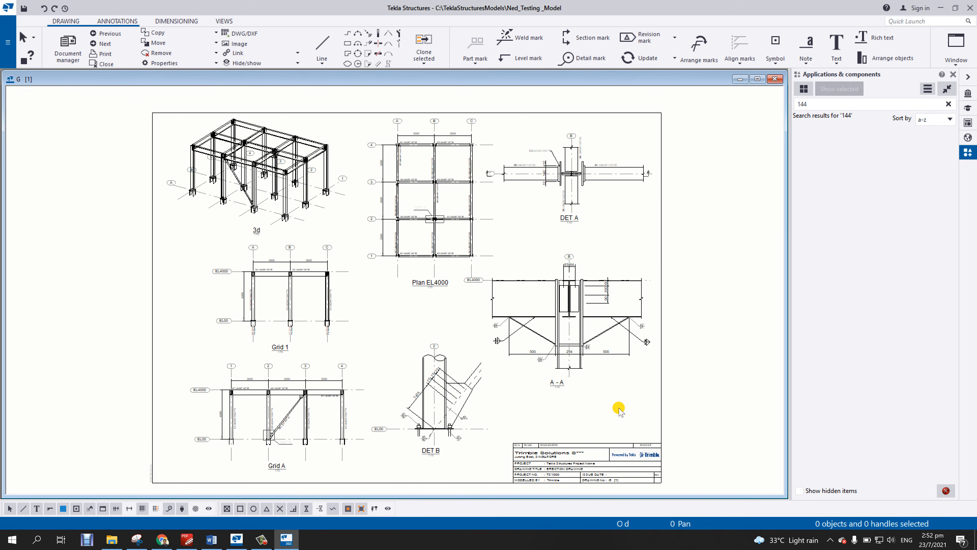
click(776, 81)
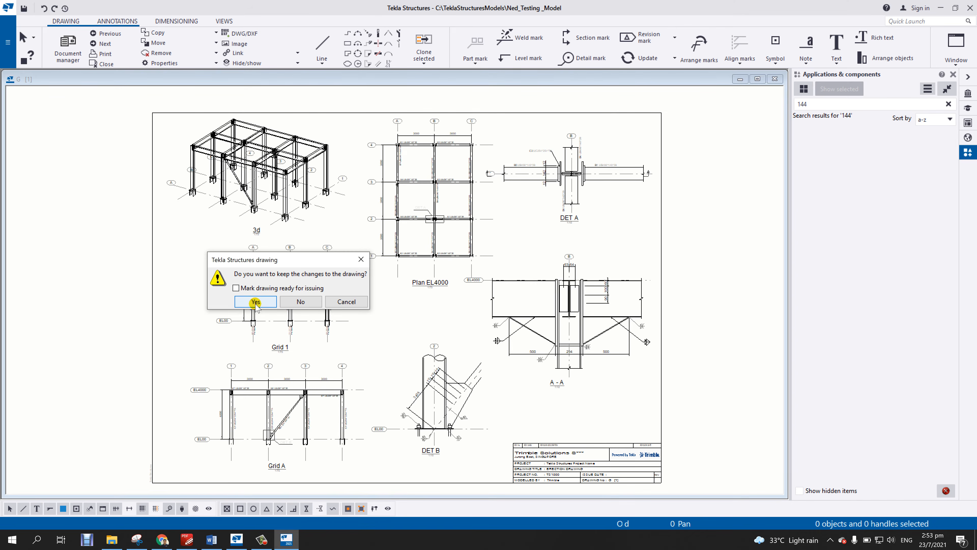
click(255, 301)
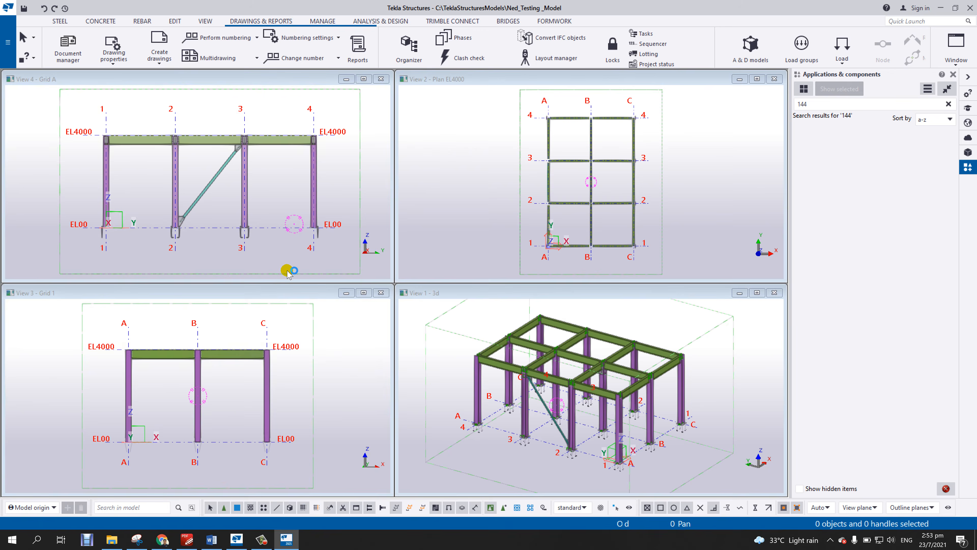
Maximize the 3D model view and select a beam framing into the haunched column.
drag(394, 285, 3, 72)
scroll(383, 298, up, 10)
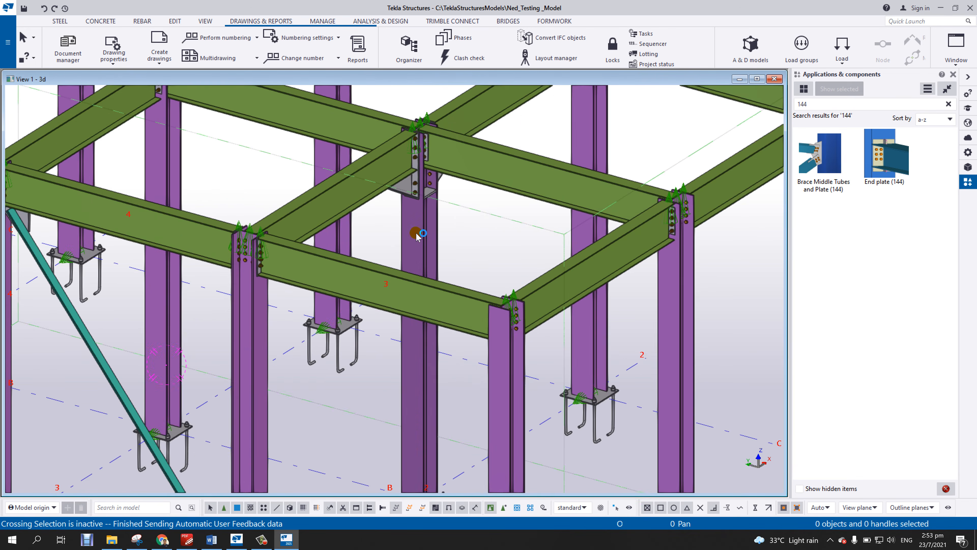
scroll(385, 286, up, 3)
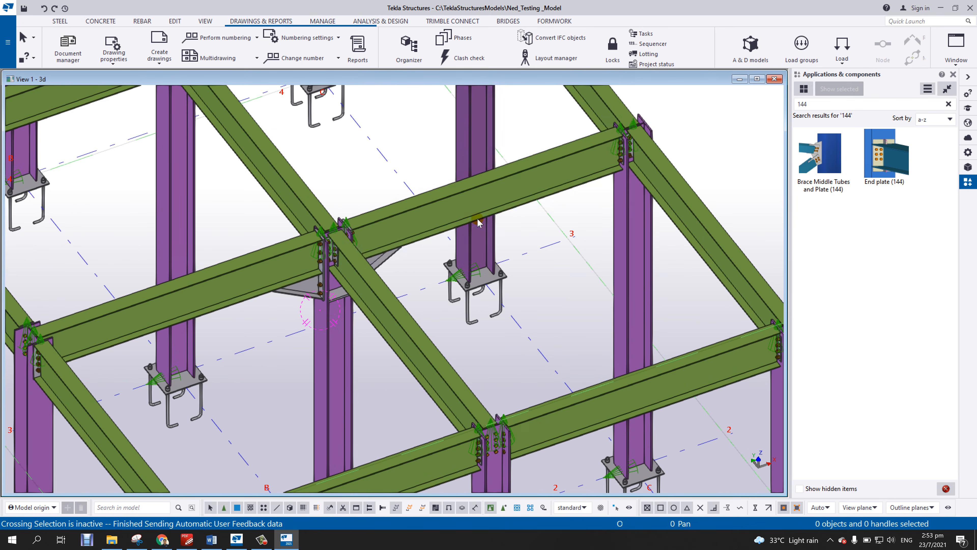
click(471, 187)
middle_drag(465, 215, 366, 240)
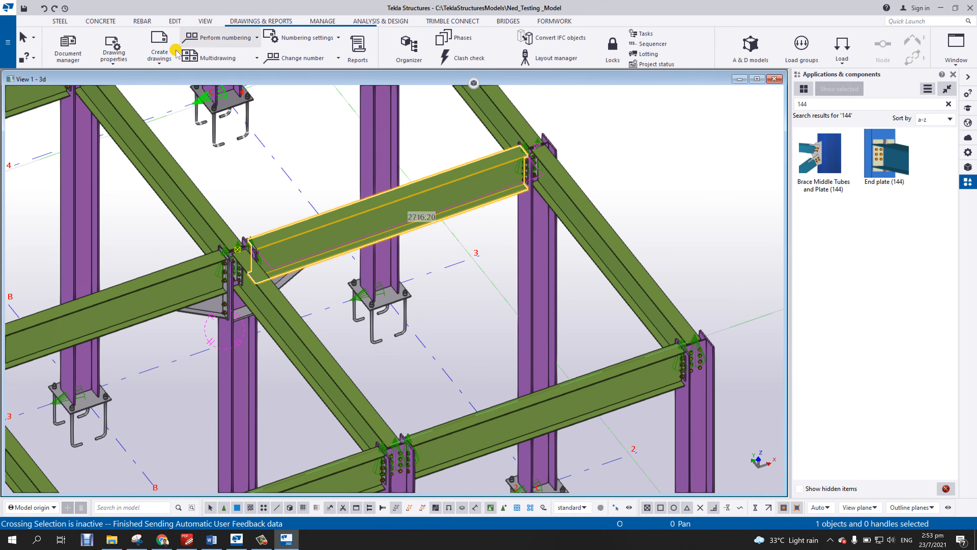
Open the assembly drawing properties and choose the Beam+Neighbor settings.
click(115, 59)
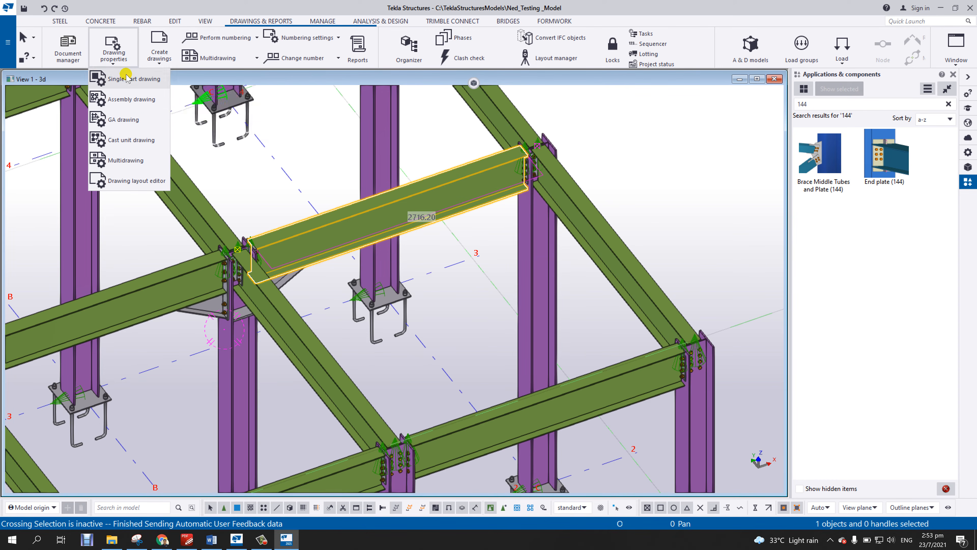
click(129, 100)
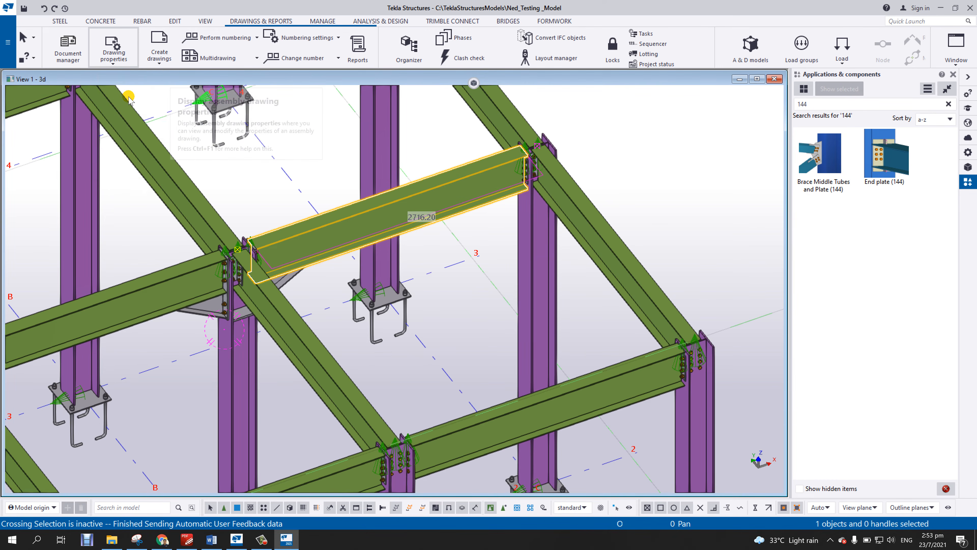
click(499, 68)
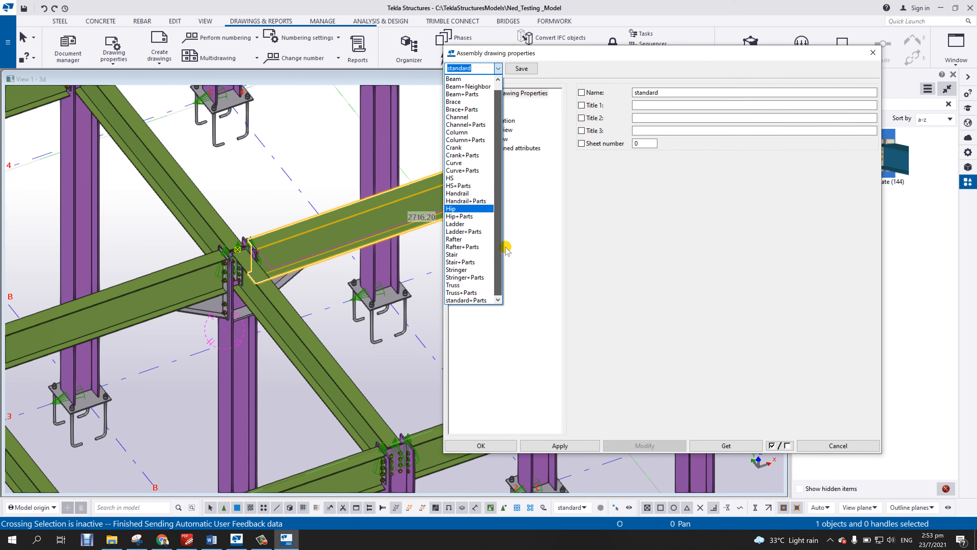
scroll(480, 238, down, 1)
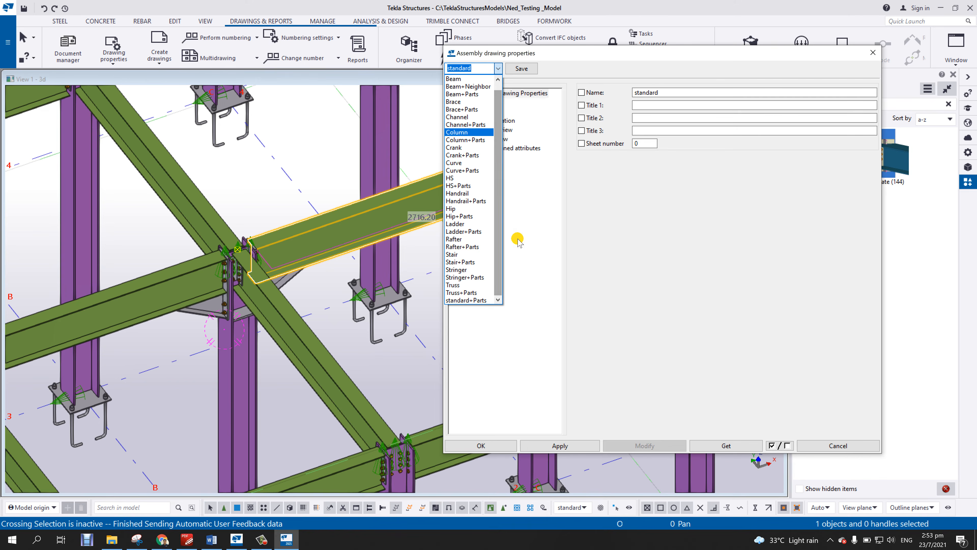
click(462, 87)
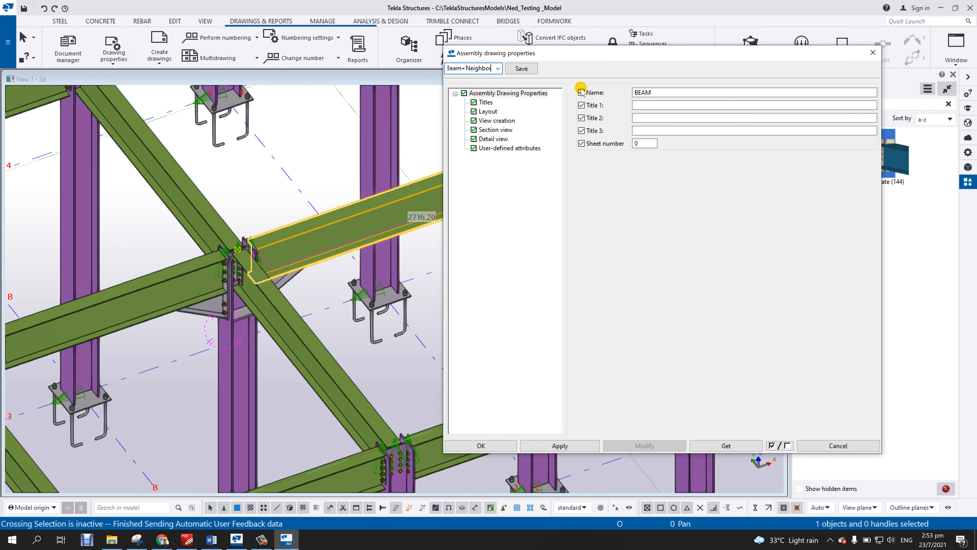
Apply and confirm the Beam+Neighbor assembly drawing properties, and open the document manager below the beam in the model view.
click(566, 445)
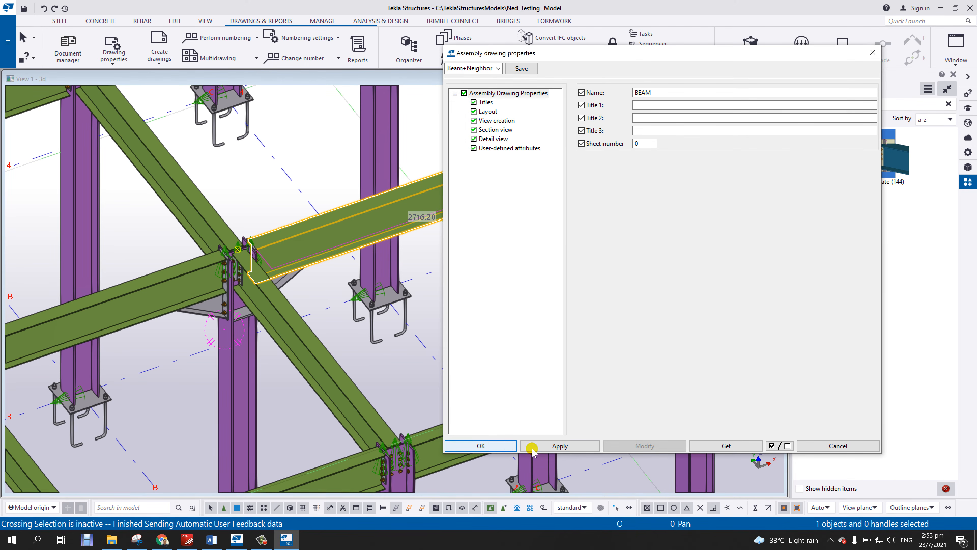
click(497, 445)
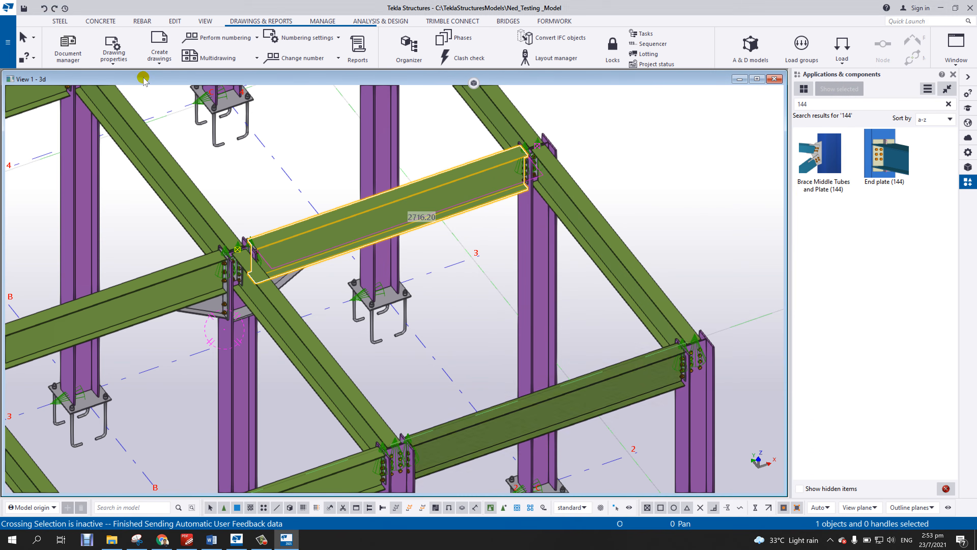
click(67, 47)
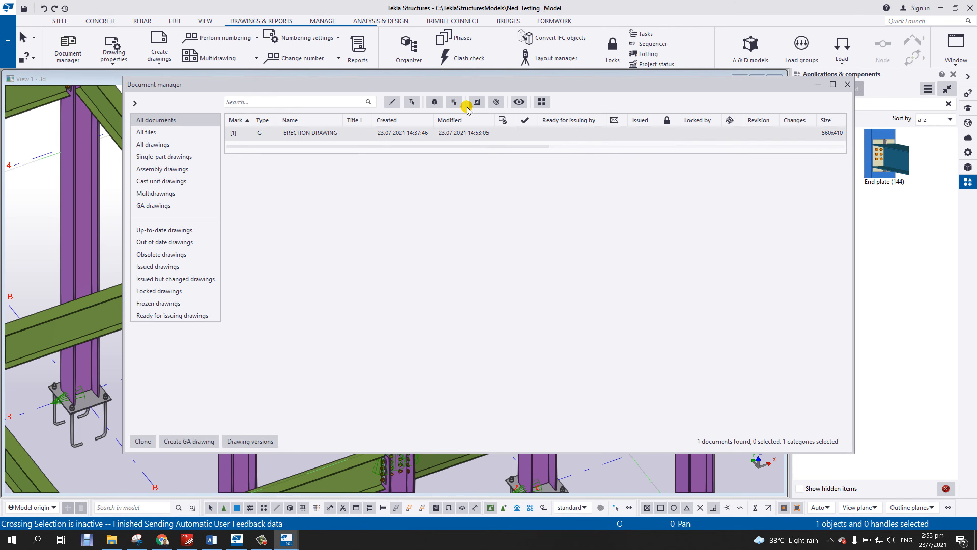
drag(467, 89, 435, 301)
click(429, 288)
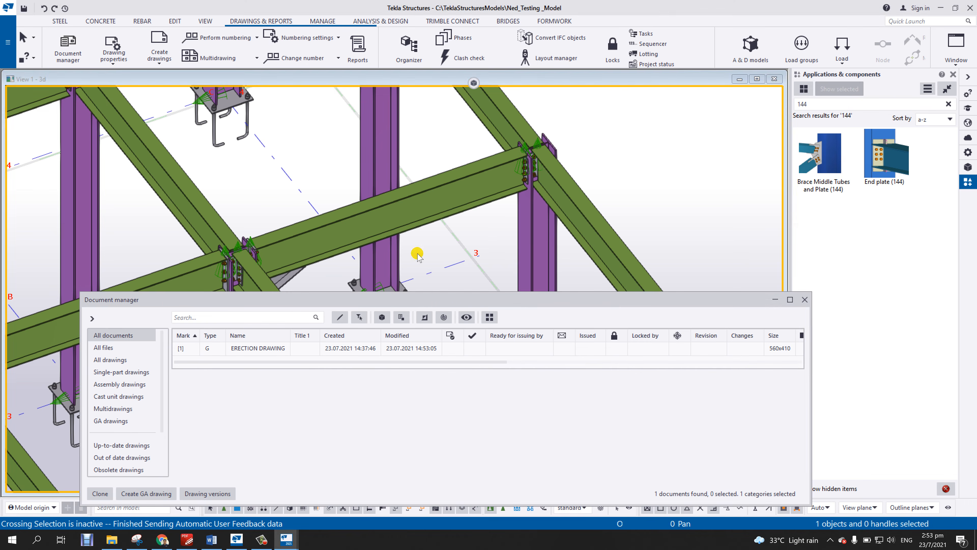
Create an assembly drawing of the beam framing into the haunched column.
click(403, 216)
right_click(403, 214)
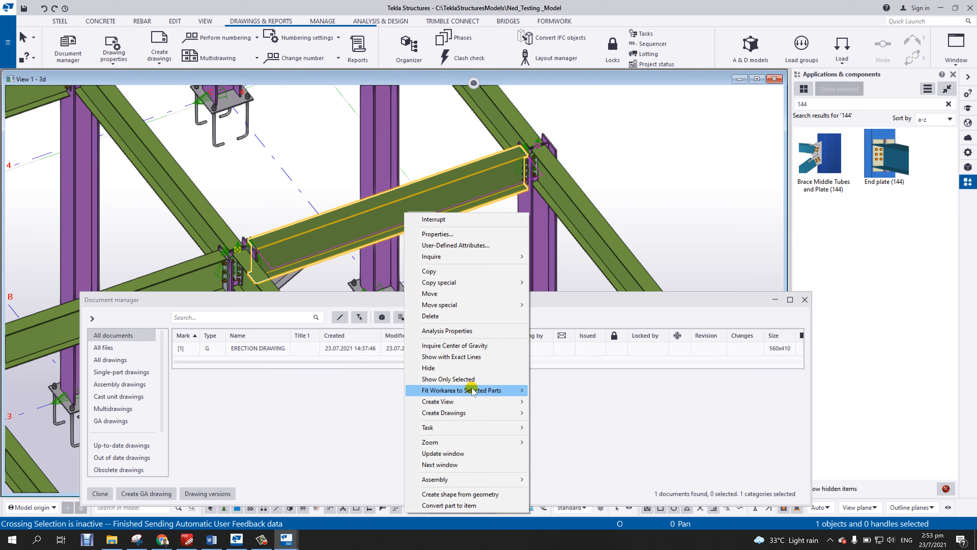
mouse_move(476, 401)
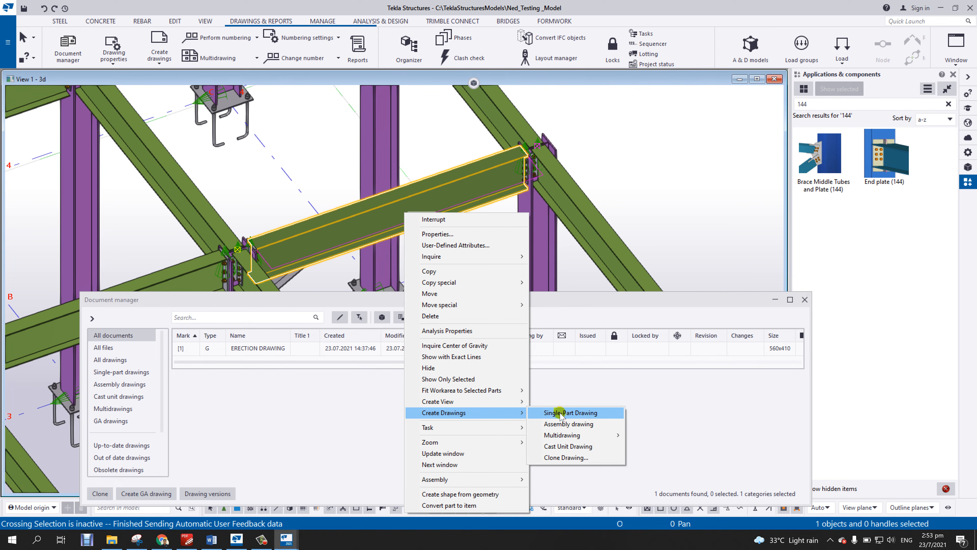
click(561, 423)
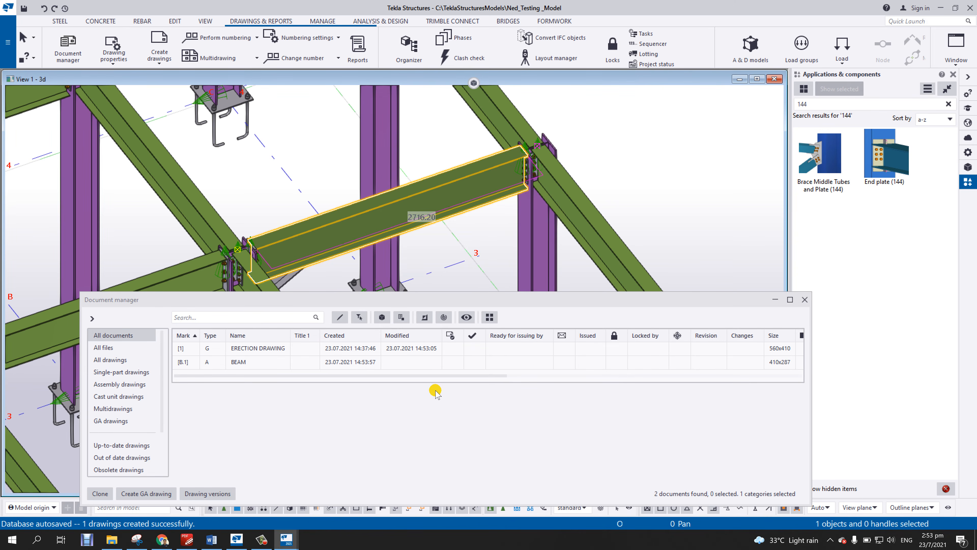
Open the new BEAM assembly drawing, minimize the document manager and maximize the drawing window.
click(239, 362)
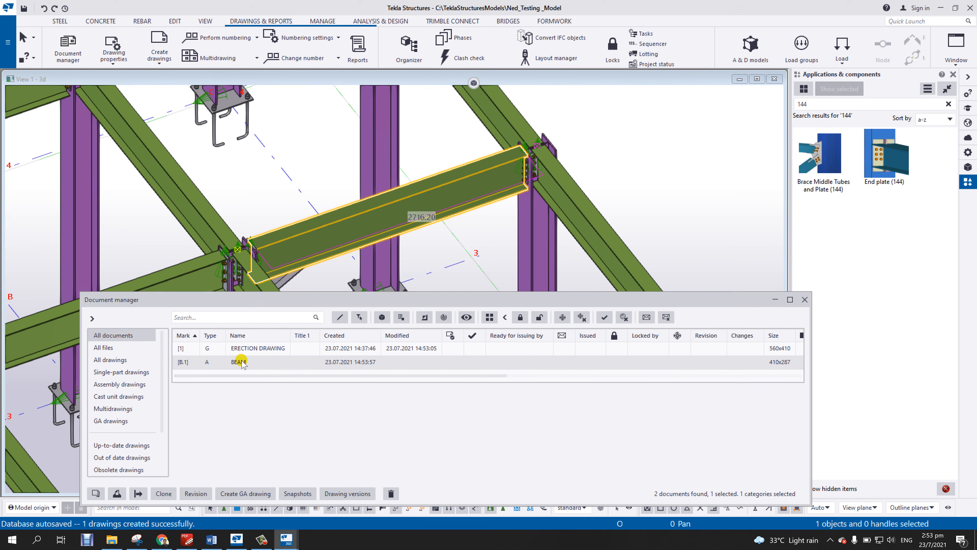
double_click(267, 364)
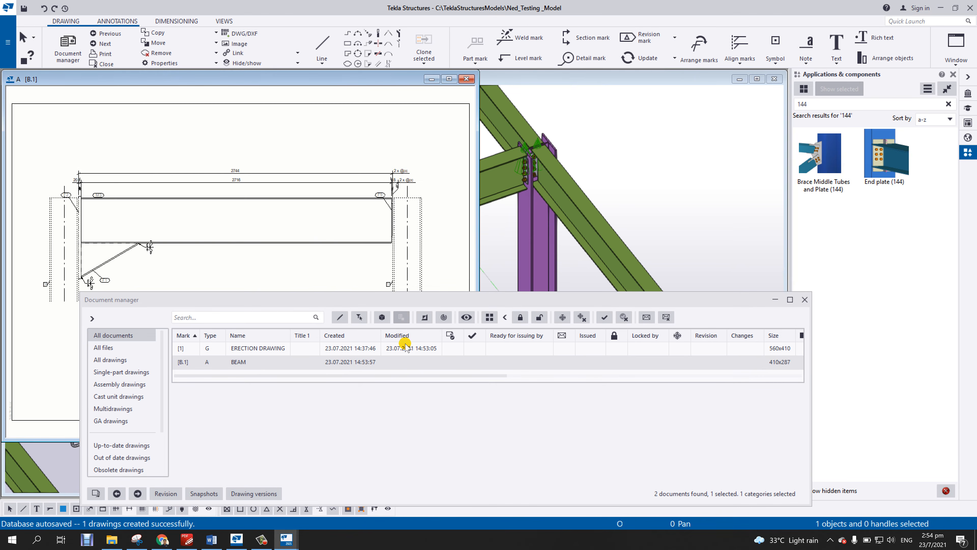
click(774, 299)
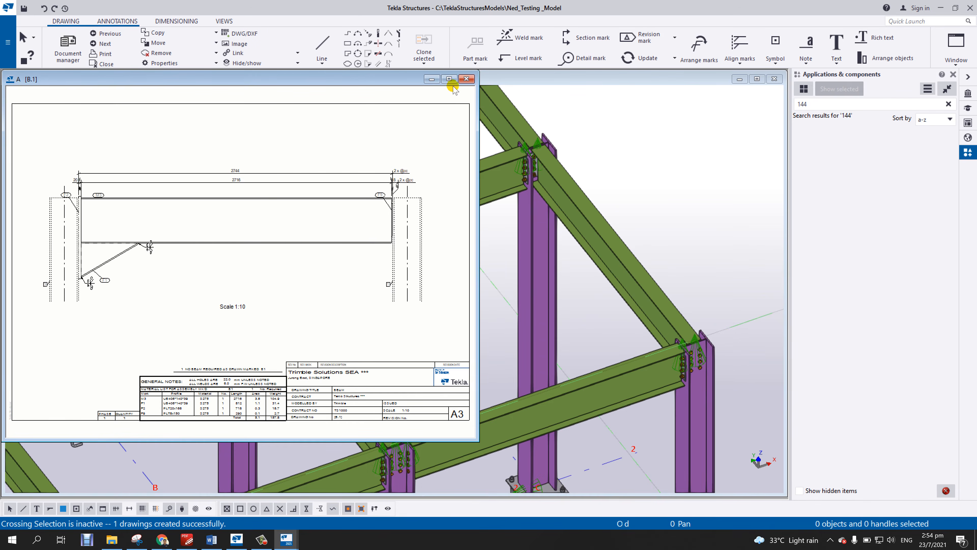
click(449, 79)
Examine the dimensions, part marks and weld marks on the beam's front view and its haunch.
scroll(465, 281, up, 4)
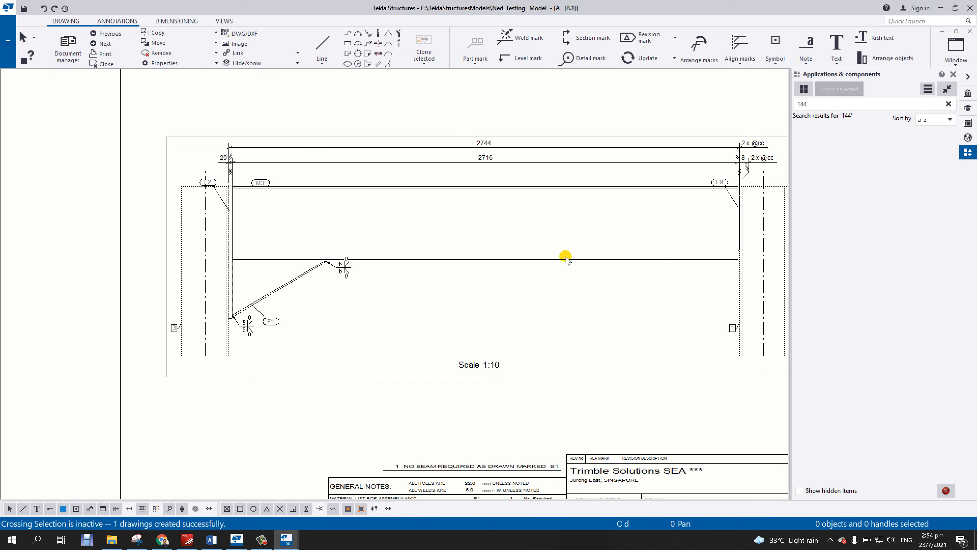
right_click(424, 133)
click(431, 141)
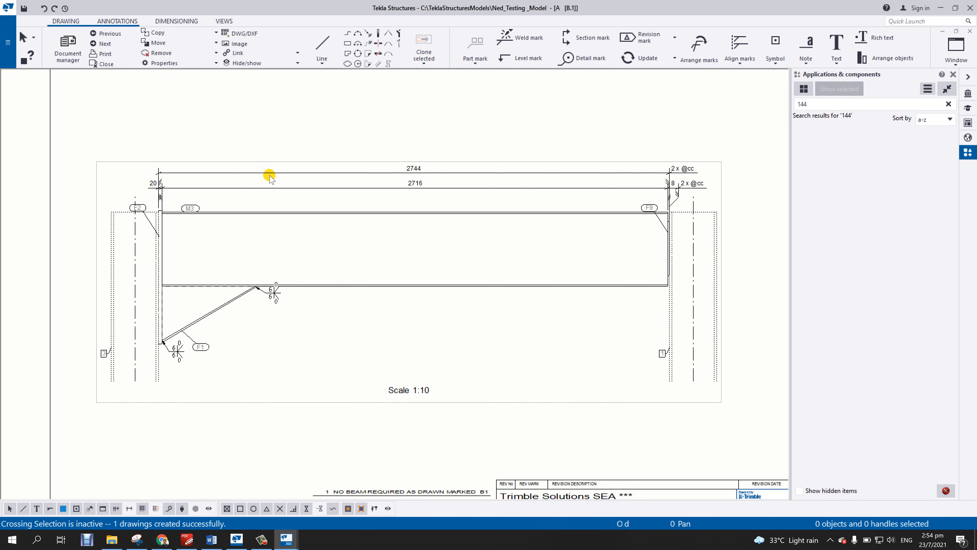
scroll(157, 195, up, 3)
scroll(184, 207, down, 2)
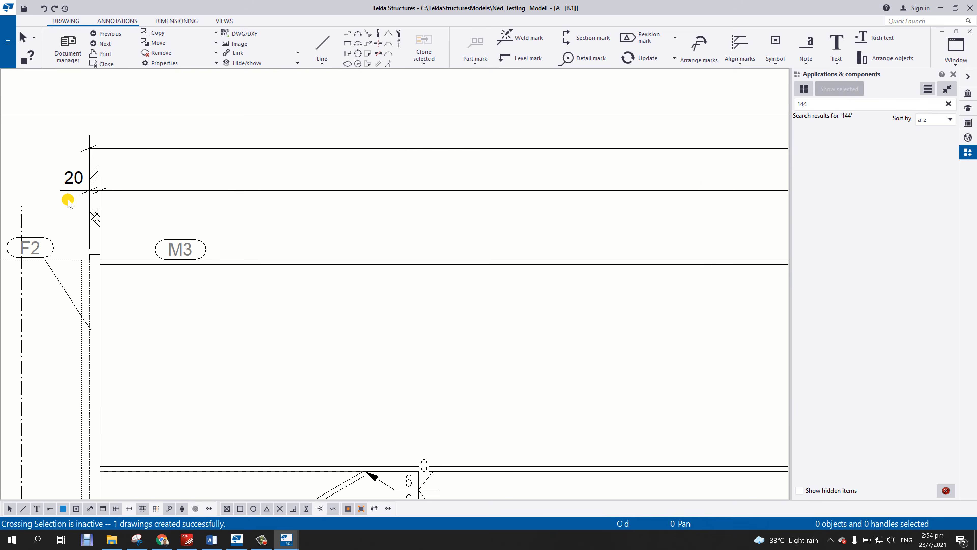
click(499, 176)
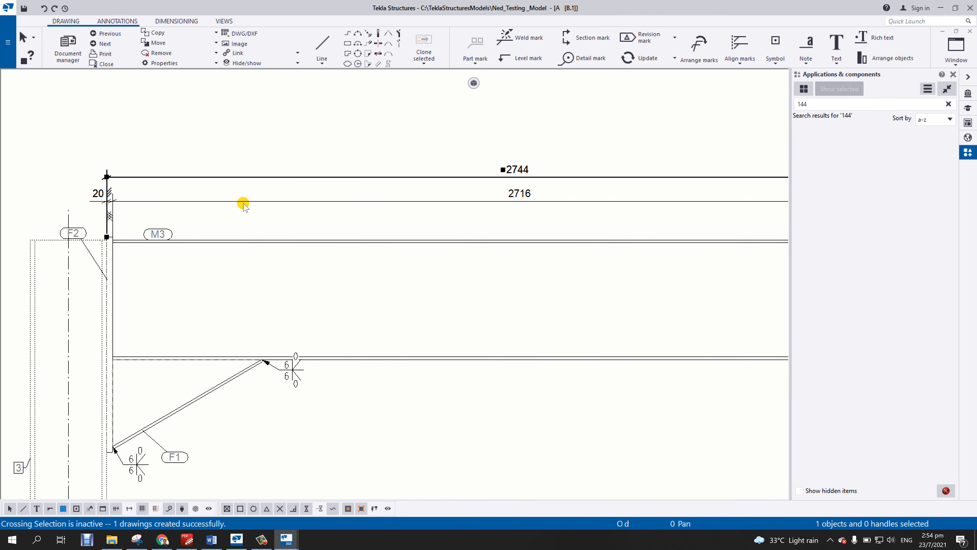
middle_drag(217, 396, 188, 378)
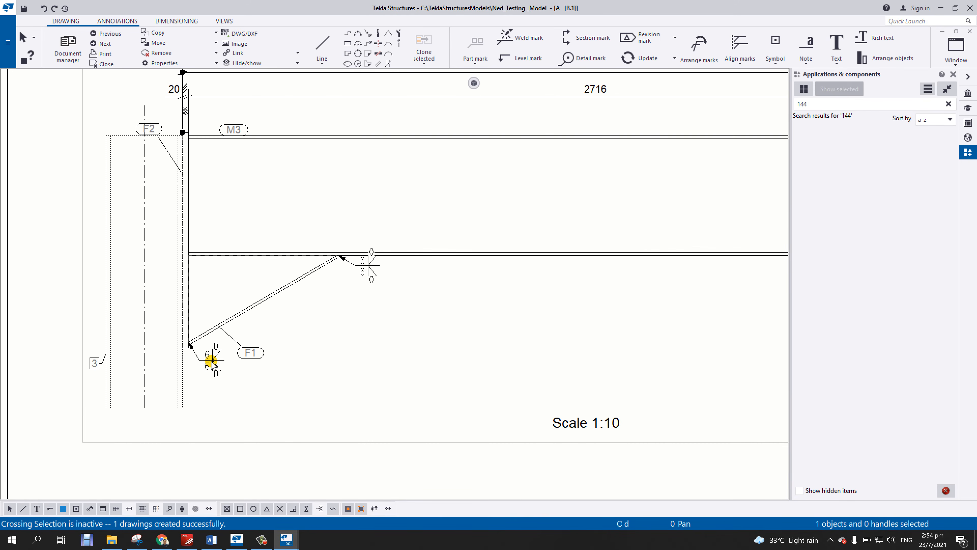
scroll(183, 238, down, 5)
scroll(281, 269, up, 3)
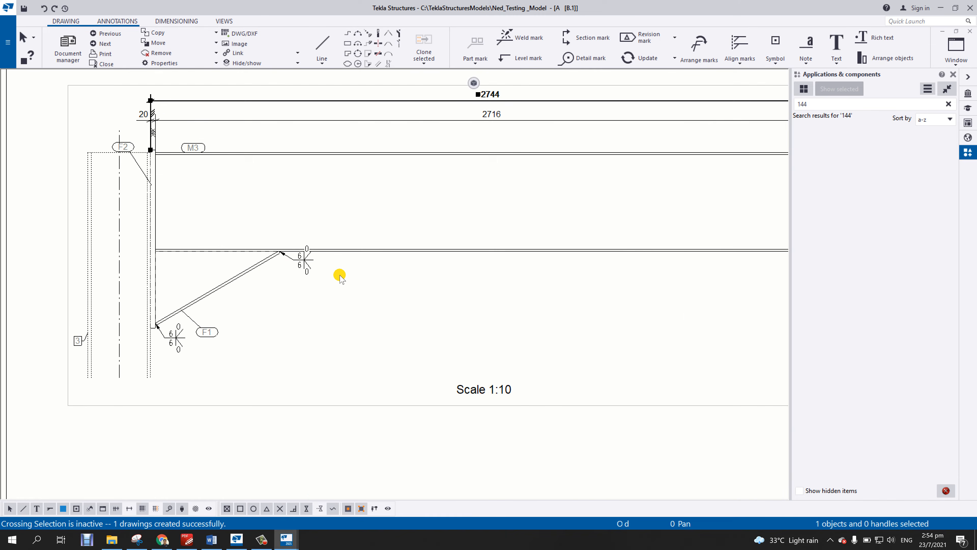
middle_drag(351, 280, 321, 295)
scroll(321, 295, down, 4)
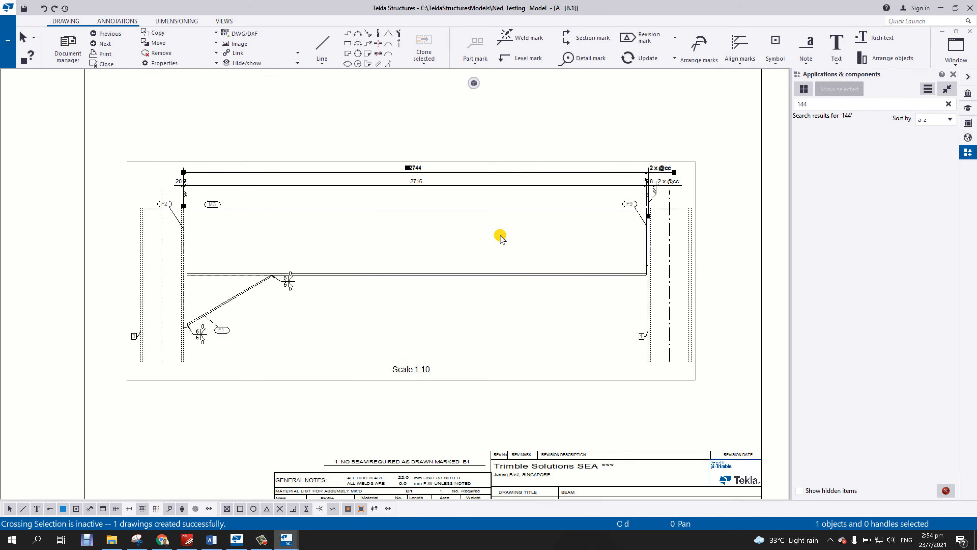
Cycle through the drawing colour modes and examine the bolts, end plates and neighbor columns in the front view.
key(b)
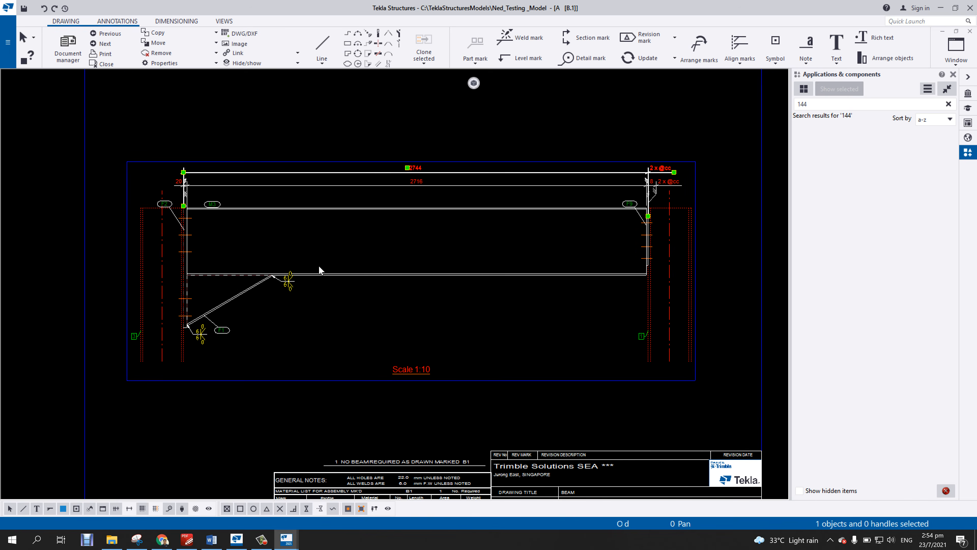
key(b)
scroll(131, 235, up, 3)
scroll(218, 229, up, 3)
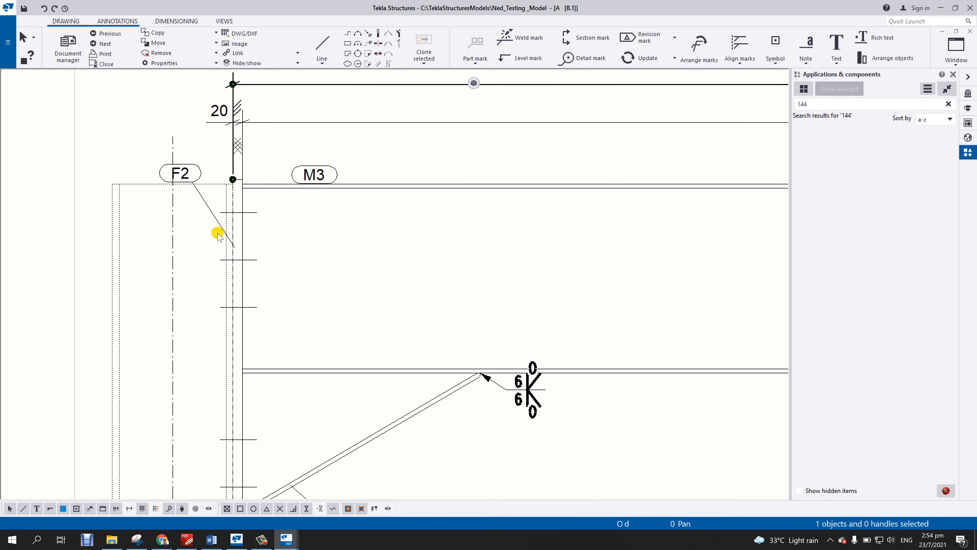
scroll(241, 197, up, 2)
scroll(240, 196, down, 2)
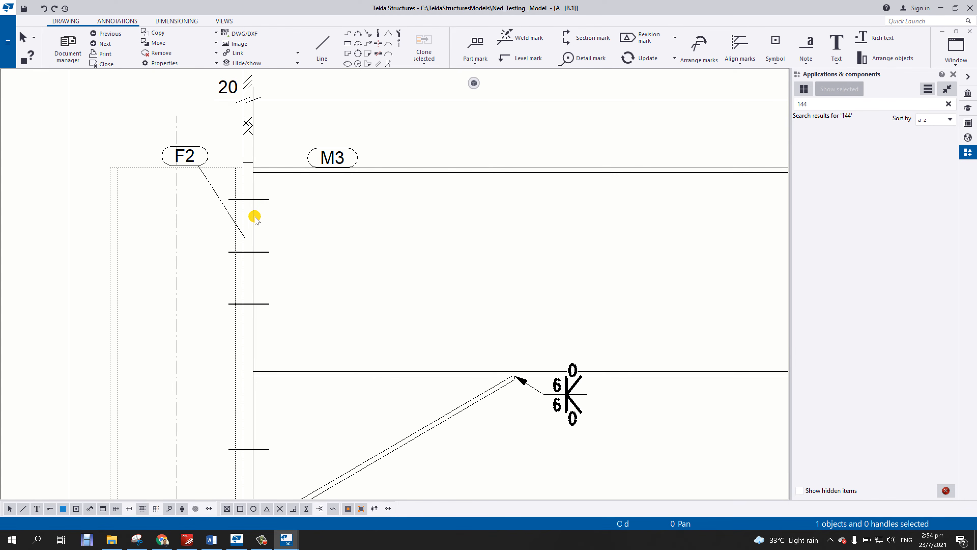
scroll(250, 231, down, 3)
scroll(352, 341, down, 1)
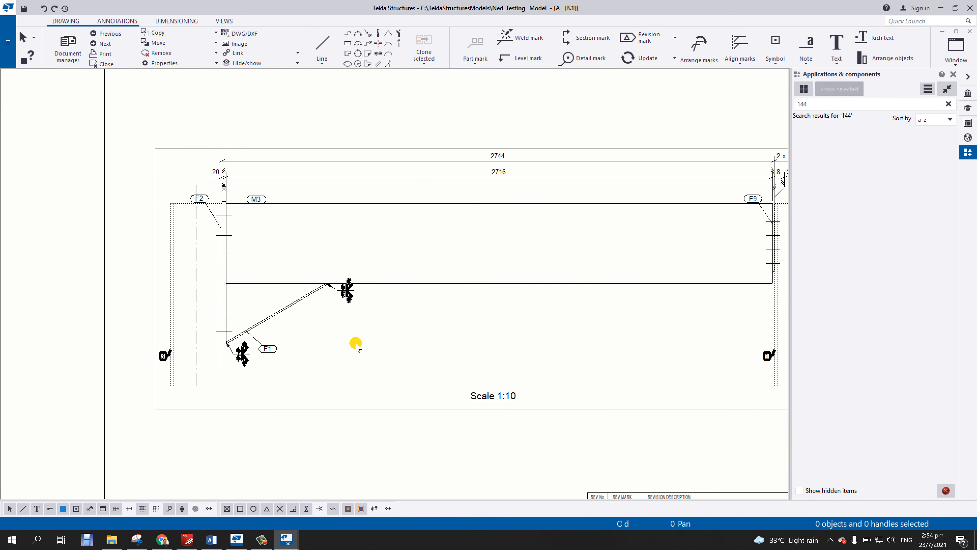
scroll(431, 348, down, 2)
scroll(343, 312, up, 2)
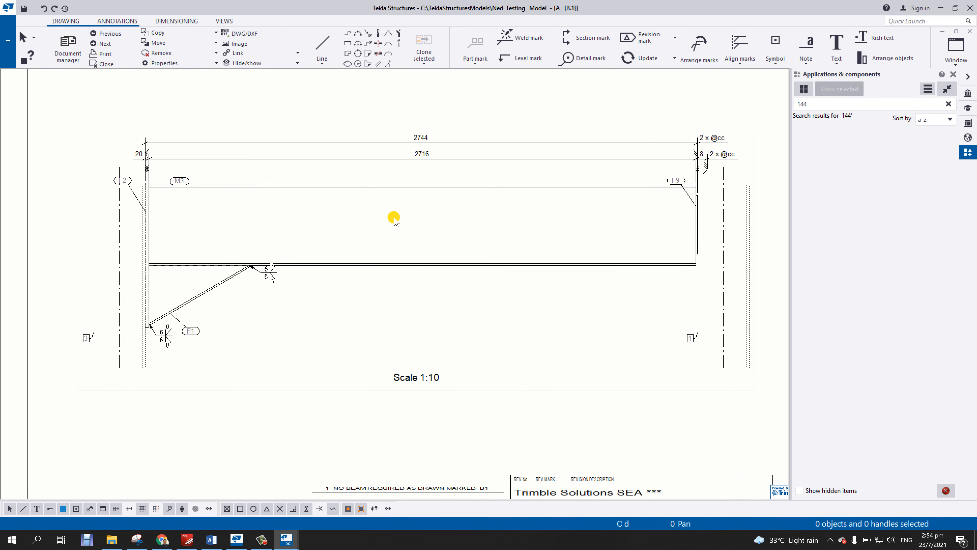
middle_drag(394, 219, 393, 267)
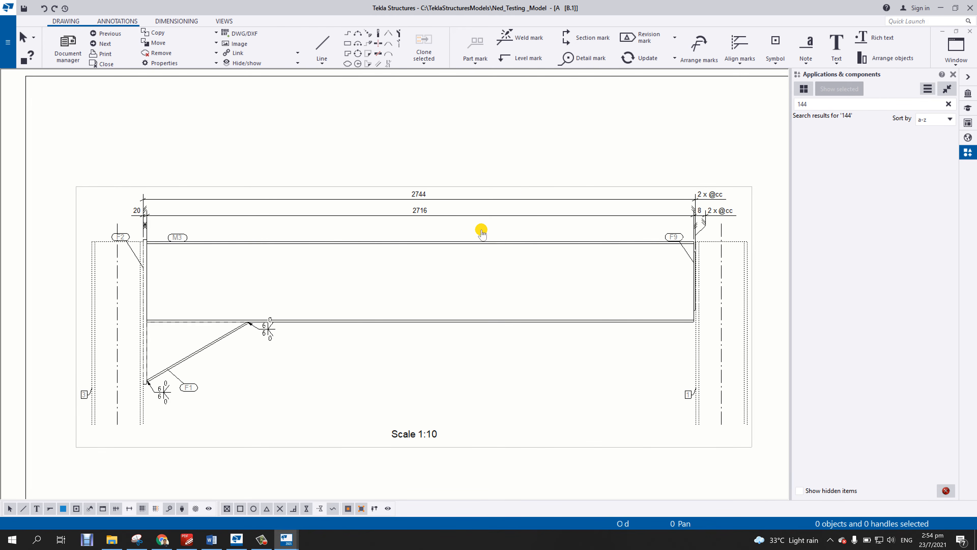
scroll(434, 273, down, 1)
Open the view properties of the beam's front view.
click(464, 386)
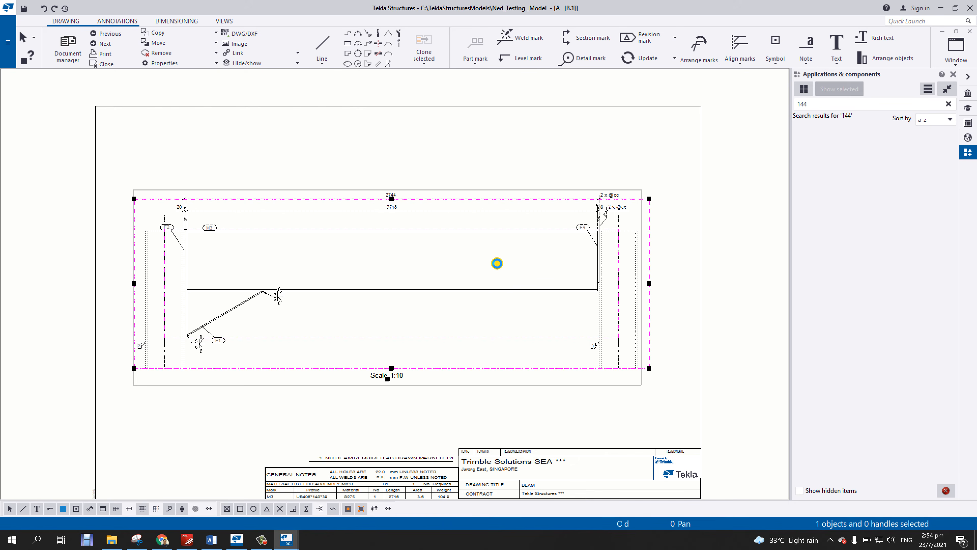
double_click(497, 263)
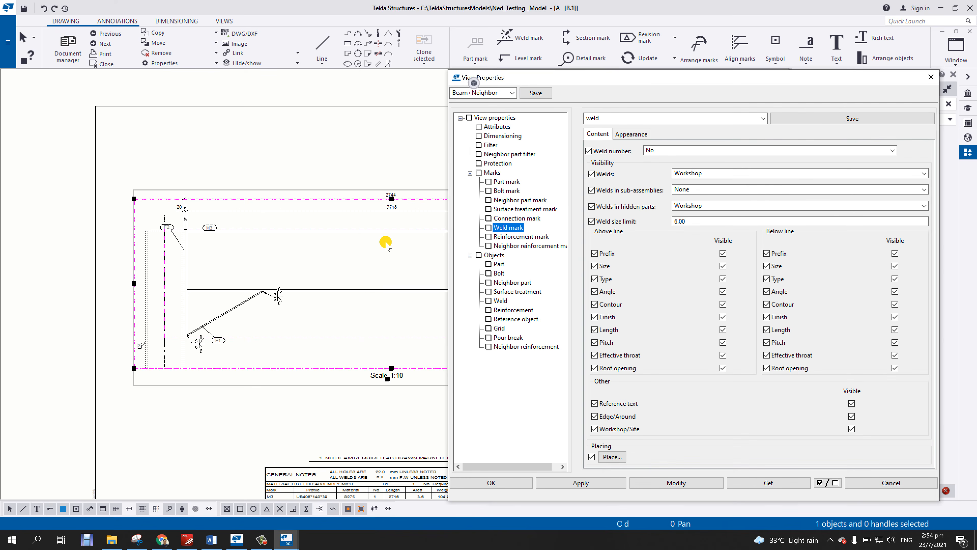
middle_drag(385, 243, 246, 244)
scroll(247, 243, down, 1)
middle_drag(306, 255, 284, 253)
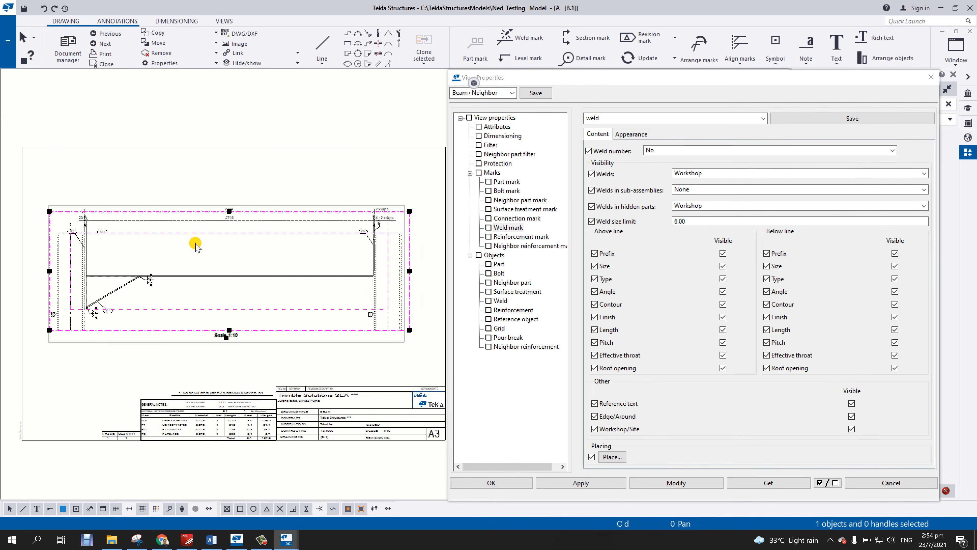
Set the top view to On in the assembly drawing's view creation settings, recreate the drawing and close the drawing properties.
double_click(345, 172)
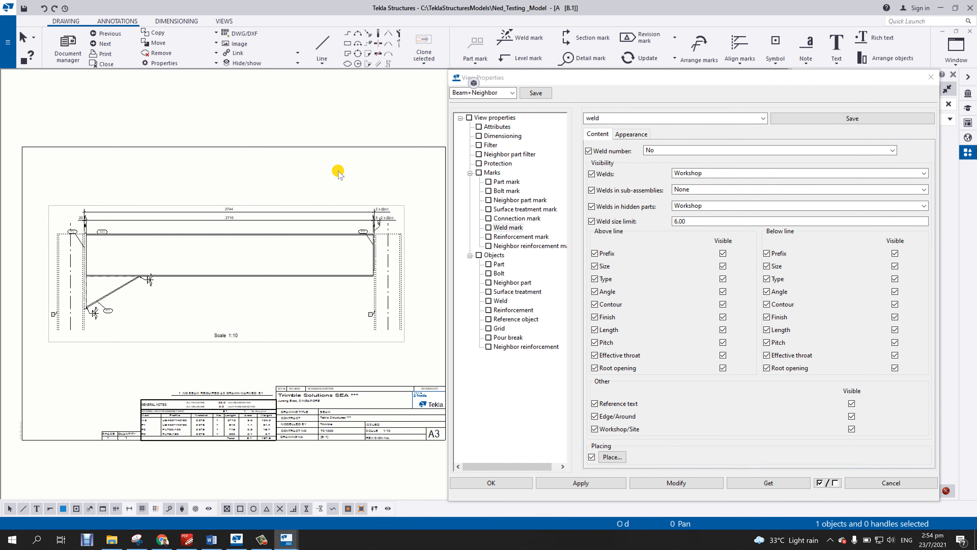
click(515, 126)
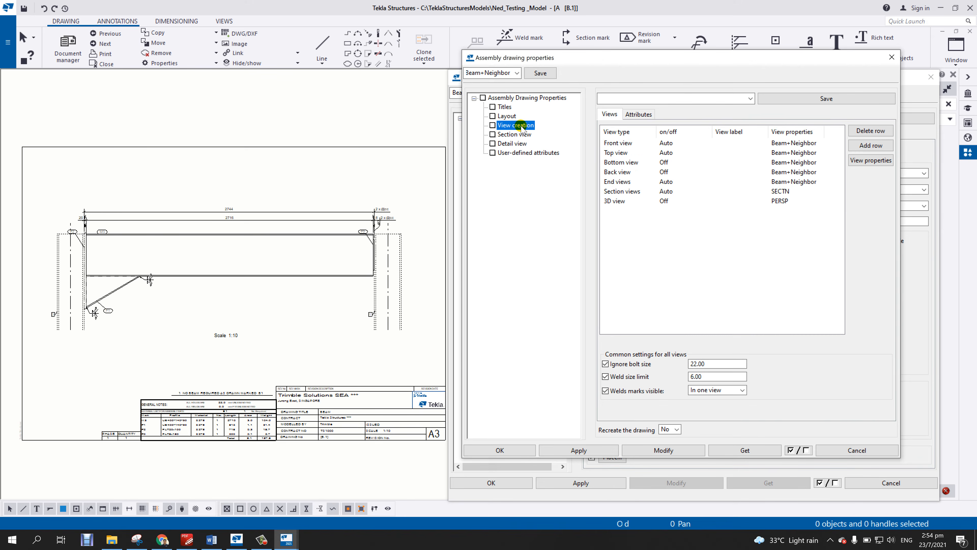
click(662, 153)
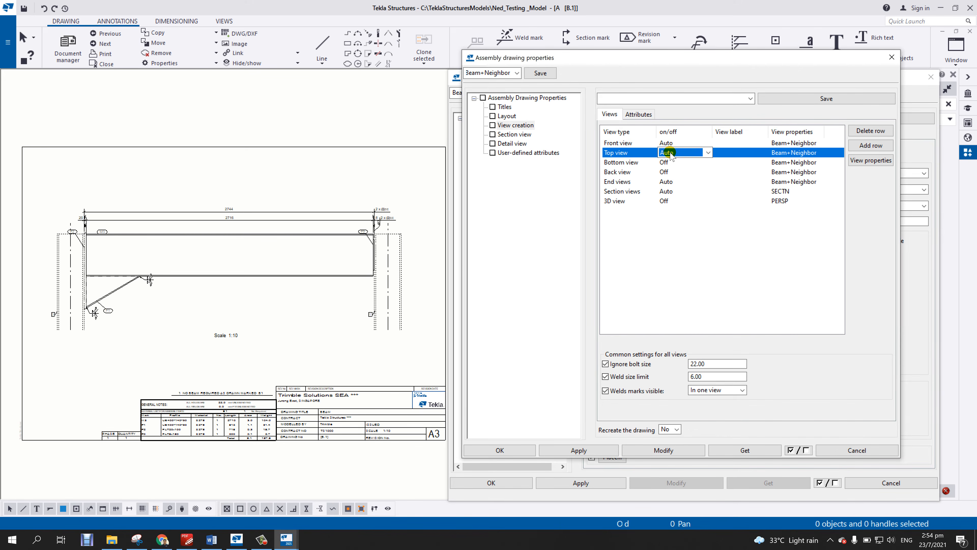
click(666, 152)
click(685, 153)
click(688, 172)
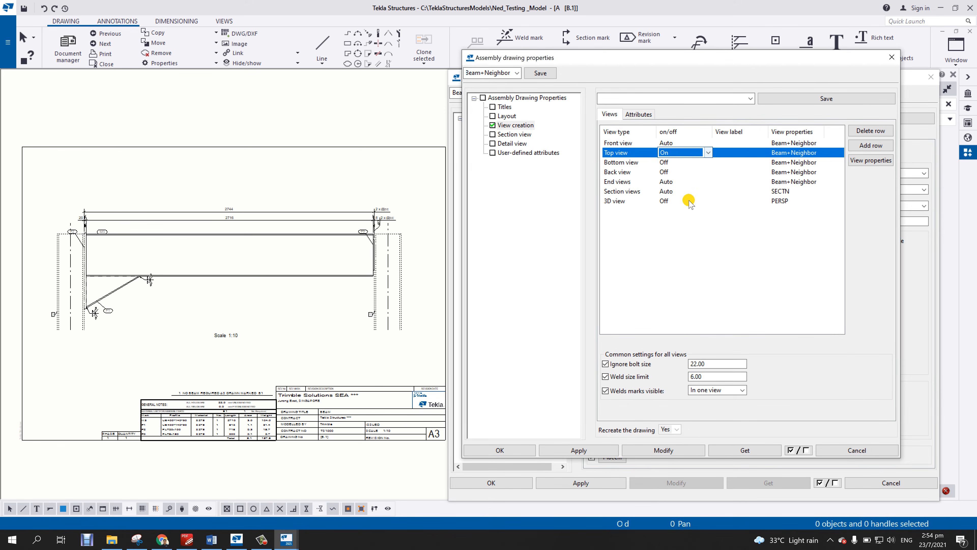
click(681, 448)
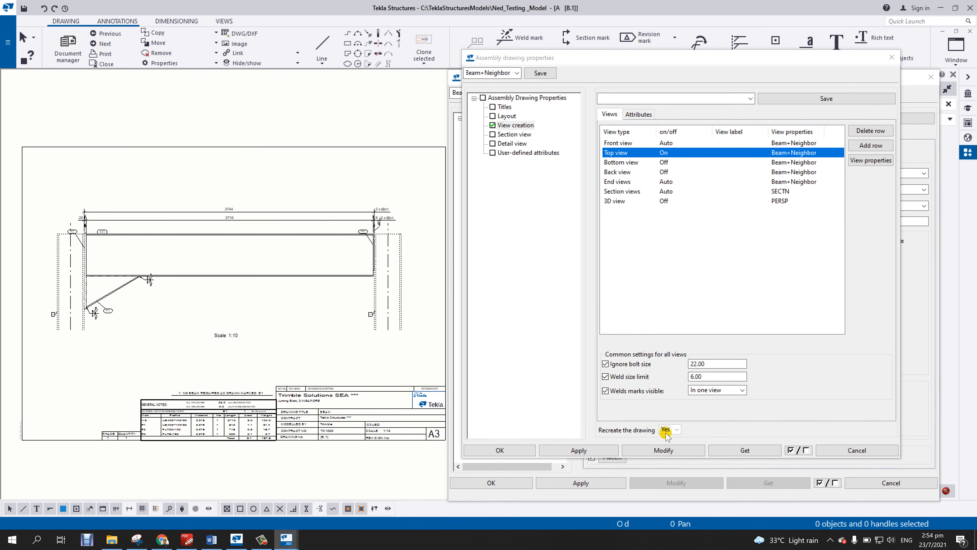
click(671, 450)
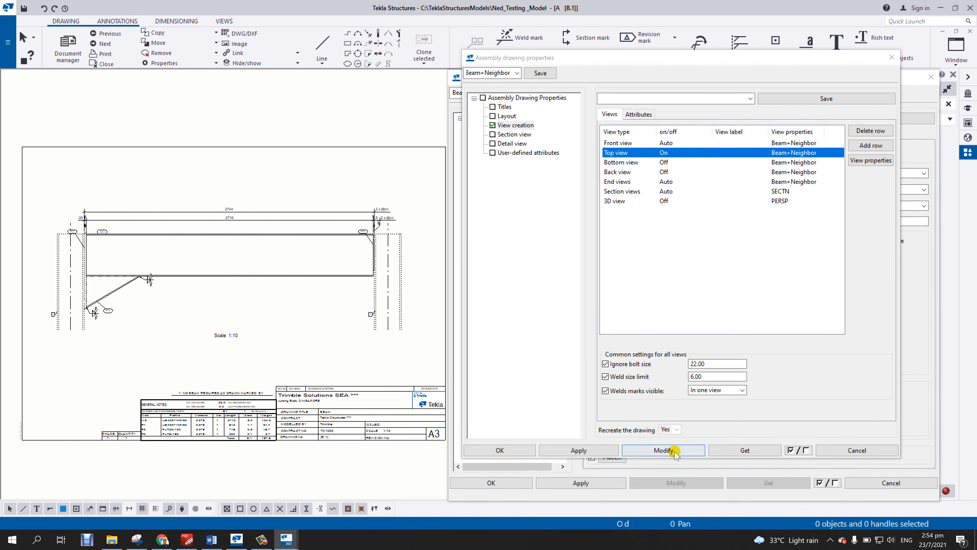
click(469, 283)
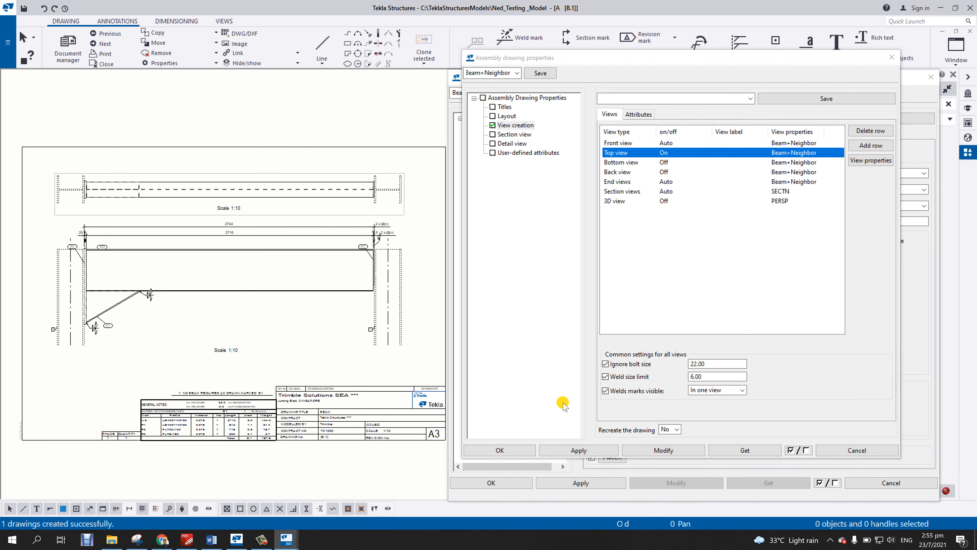
click(525, 450)
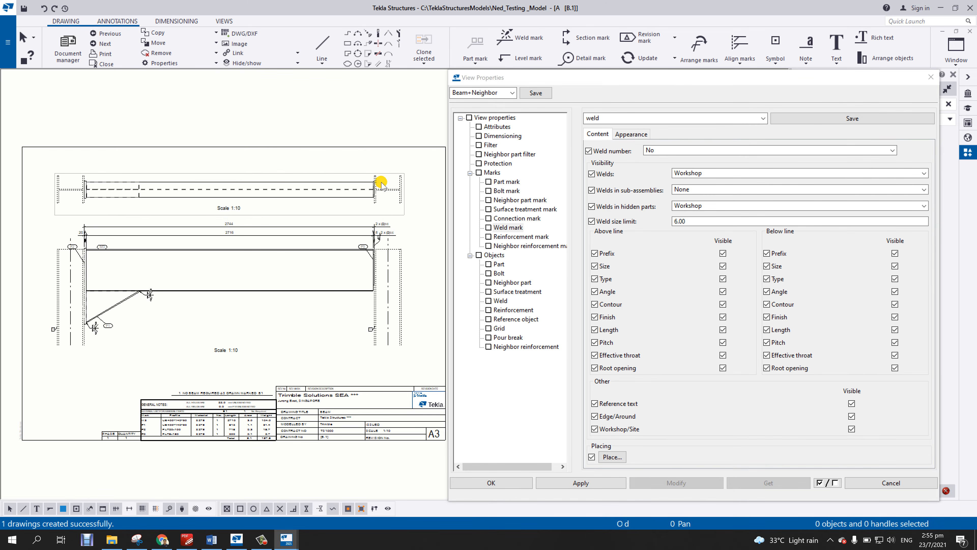
Delete the integrated dimensions rule from the front view's dimensioning properties, apply the change to the view and close the view properties.
click(405, 288)
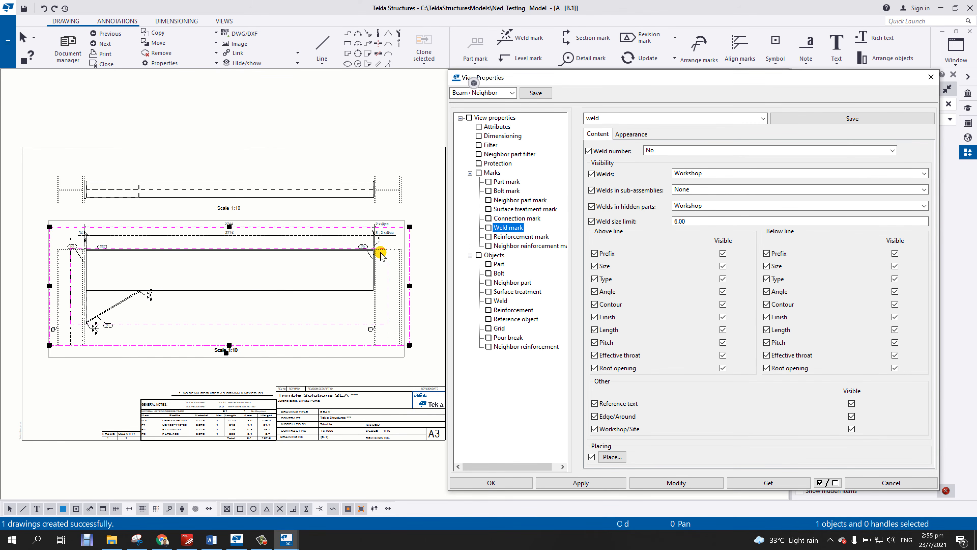
click(514, 137)
click(683, 153)
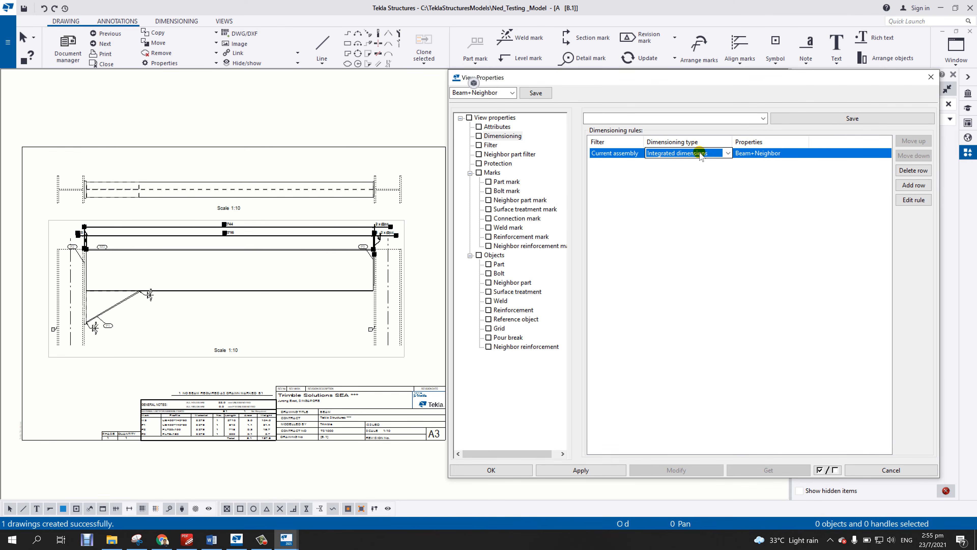
click(914, 171)
click(711, 400)
click(655, 465)
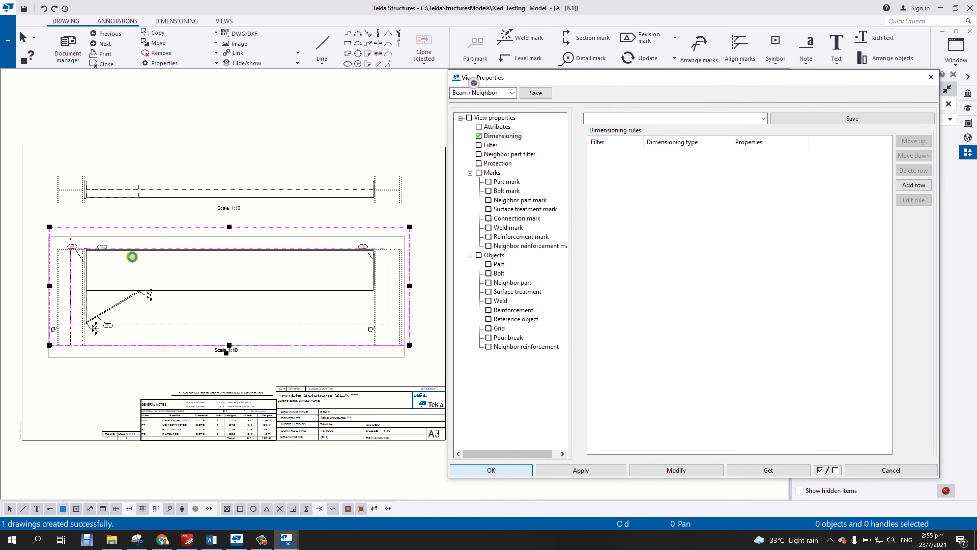
scroll(134, 277, up, 4)
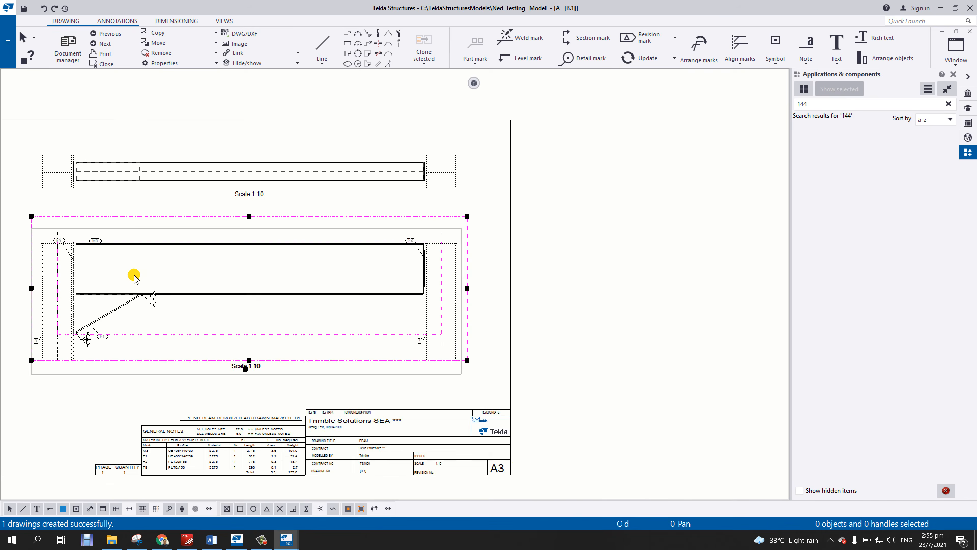
mouse_move(134, 277)
middle_down()
mouse_move(290, 269)
mouse_move(310, 292)
middle_up()
scroll(301, 286, down, 2)
click(313, 278)
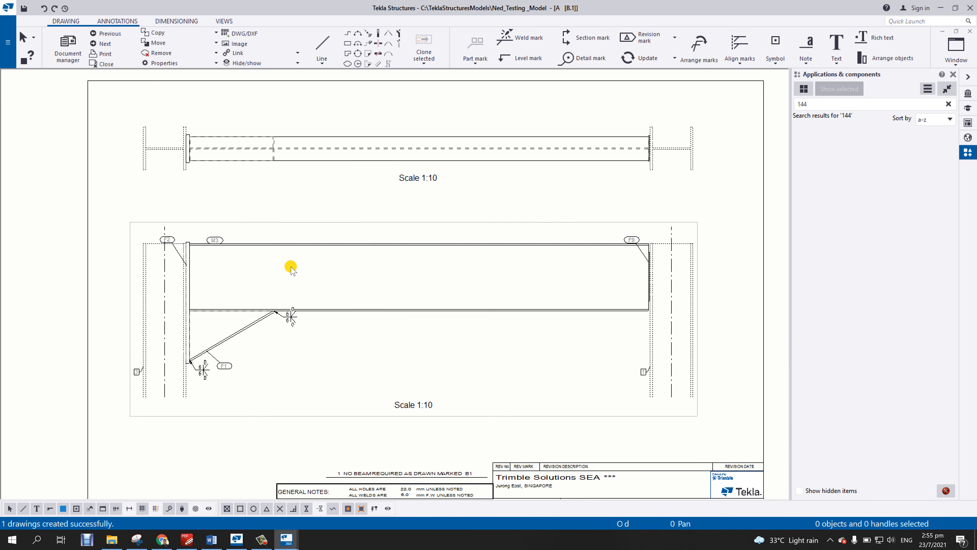
Add an overall horizontal dimension above the front view from the outer face of end plate F2 to the outer face of plate F9.
scroll(290, 265, up, 3)
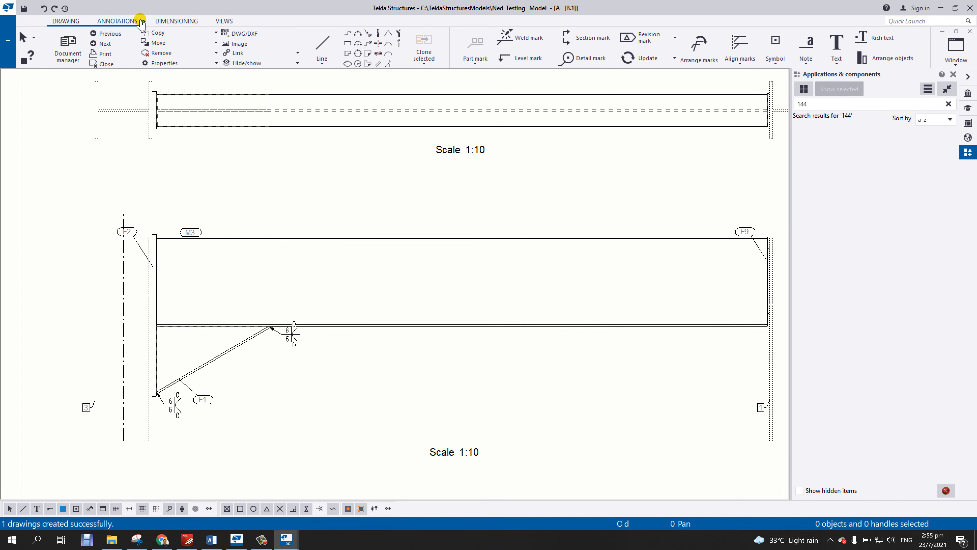
click(172, 20)
click(67, 46)
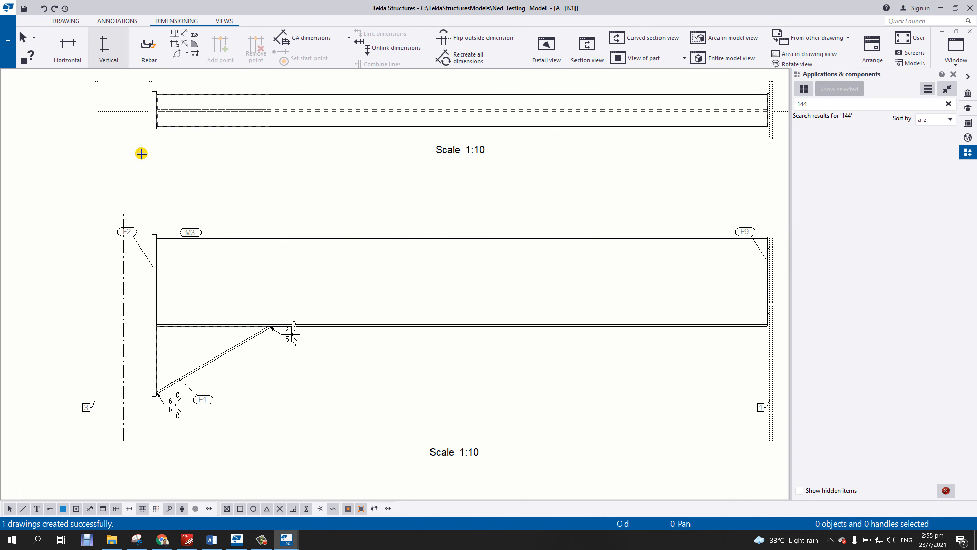
scroll(137, 200, up, 2)
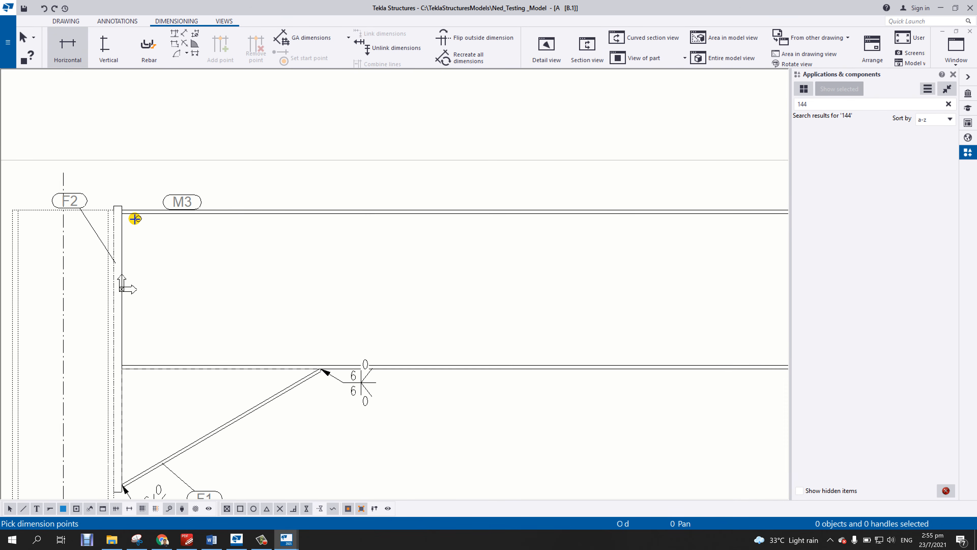
click(114, 205)
scroll(544, 220, down, 3)
scroll(626, 247, up, 5)
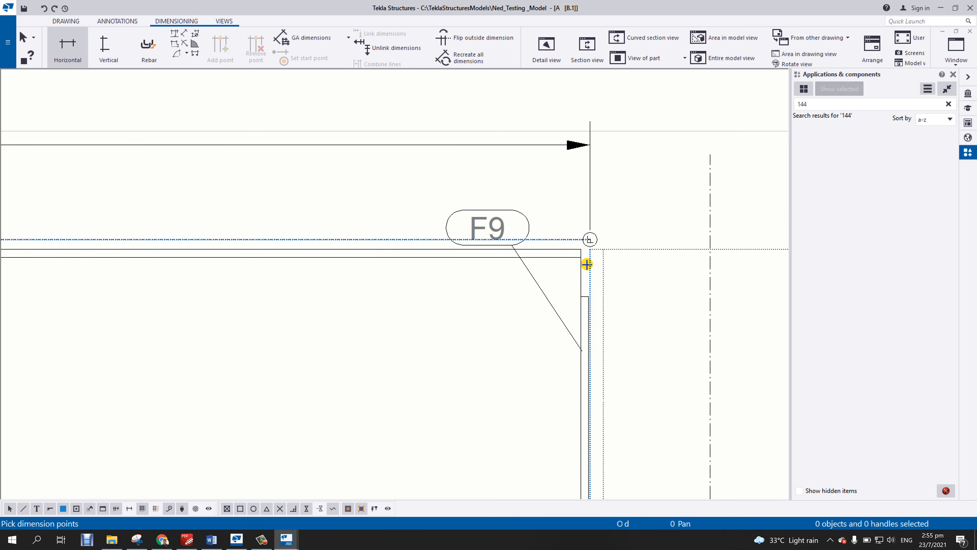
click(587, 296)
scroll(587, 296, down, 5)
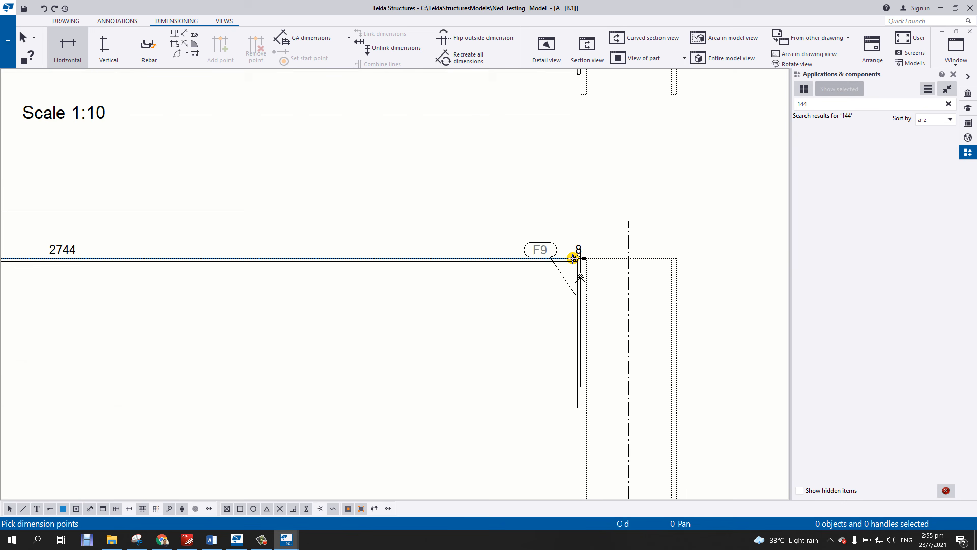
scroll(484, 192, down, 3)
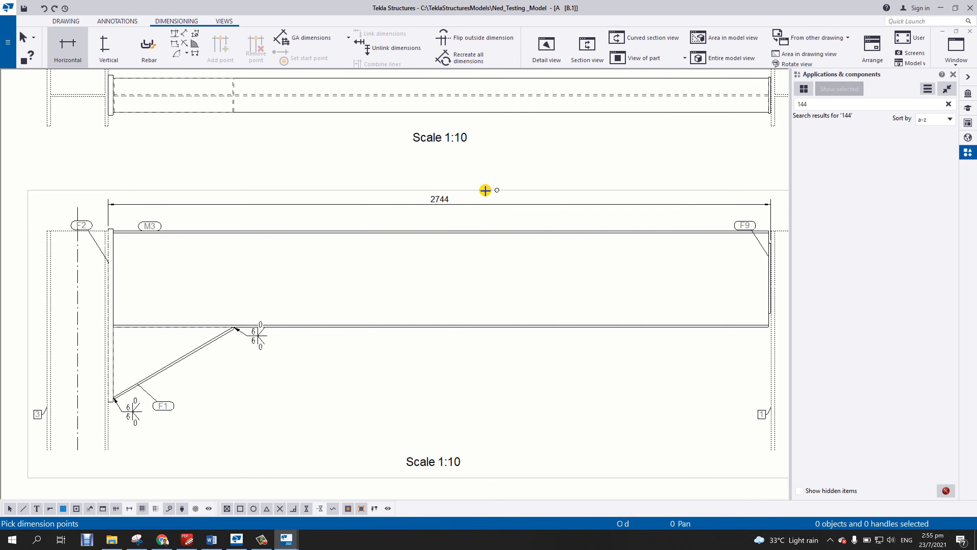
Add a horizontal dimension chain above the beam covering the F2 plate thickness, the beam length and the F9 plate thickness.
scroll(115, 225, up, 5)
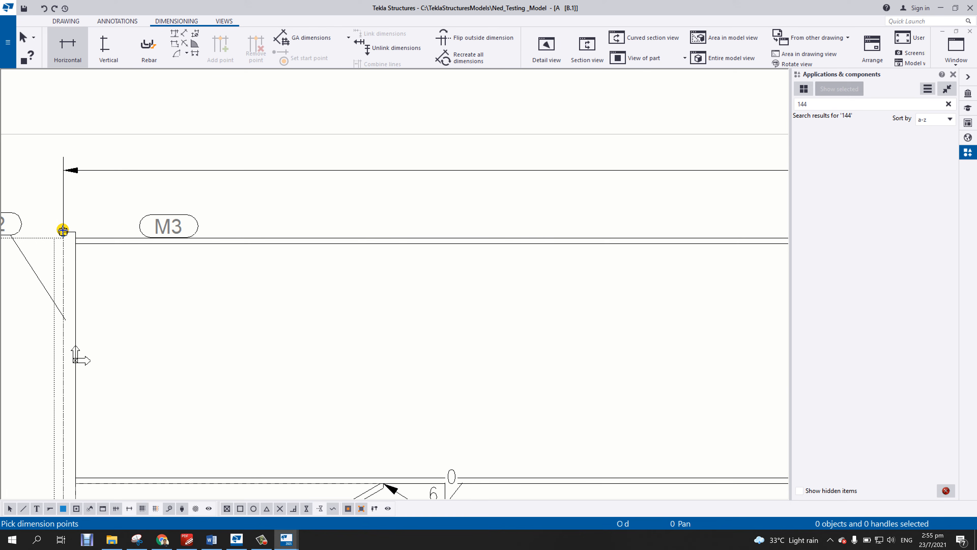
click(72, 231)
scroll(196, 268, down, 4)
middle_drag(711, 232, 85, 248)
scroll(370, 265, up, 8)
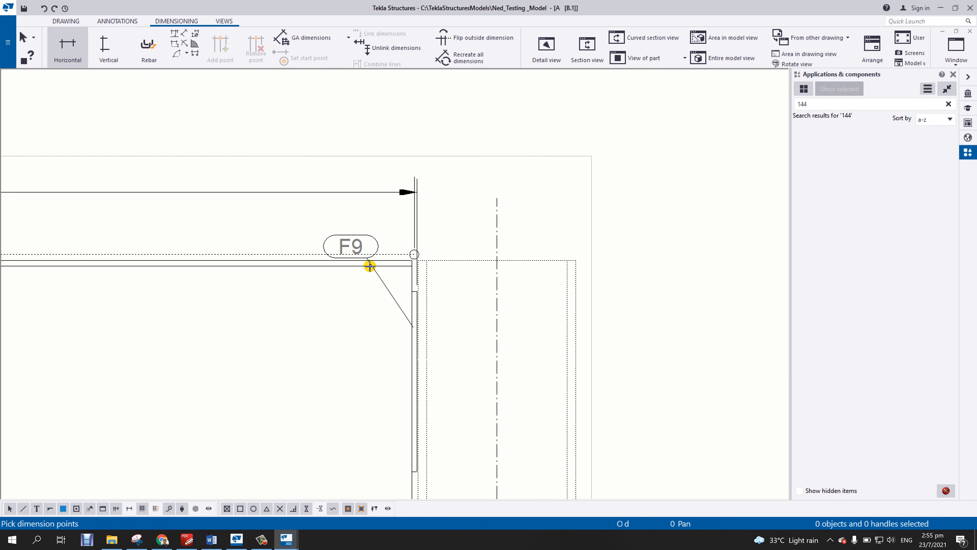
click(441, 252)
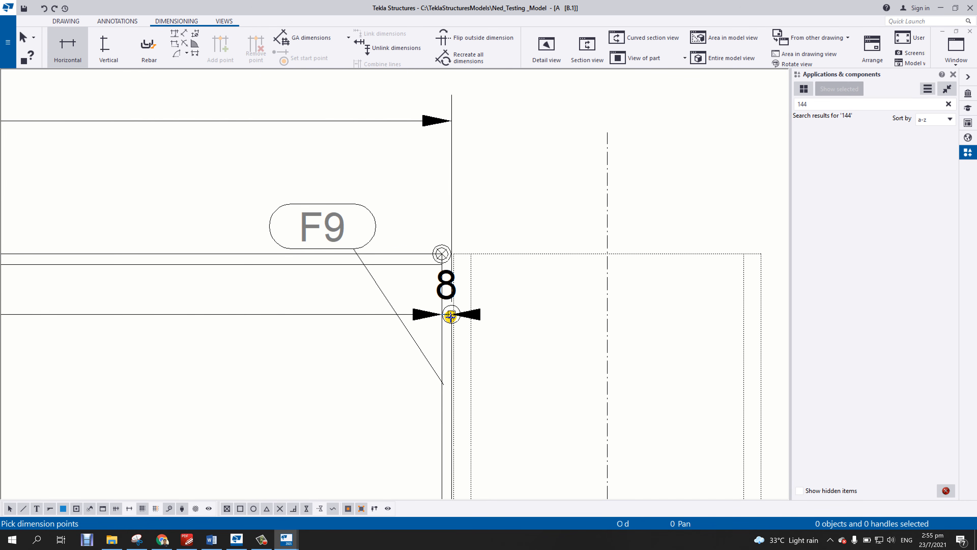
click(452, 315)
scroll(421, 192, down, 5)
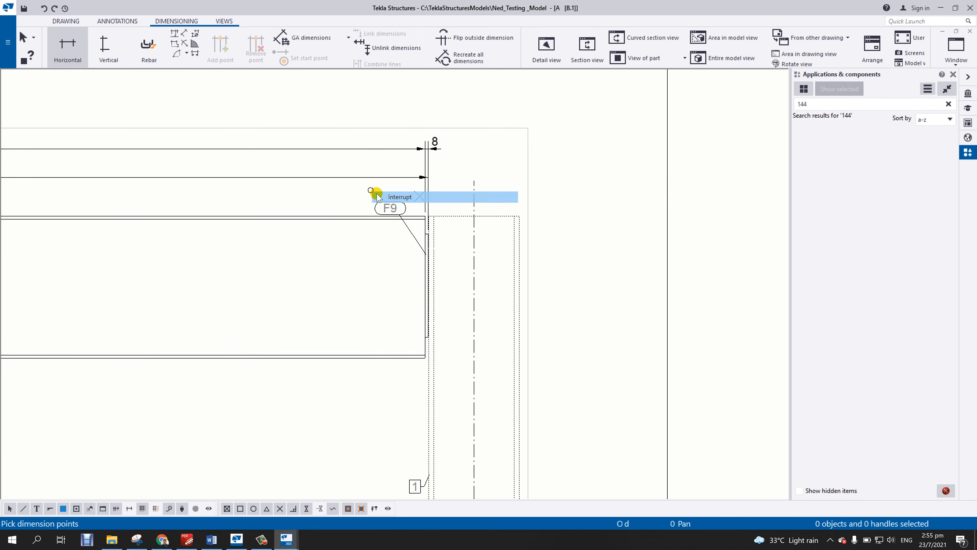
middle_drag(303, 181, 631, 265)
key(Escape)
scroll(516, 227, down, 3)
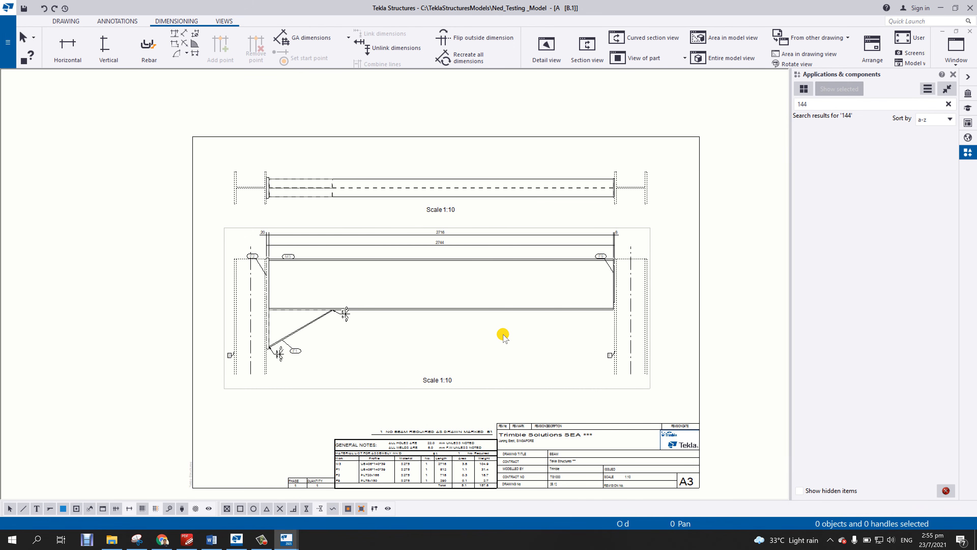
Move the front view lower on the sheet and rearrange its horizontal dimensions so the overall dimension sits above the chain.
drag(520, 388, 522, 411)
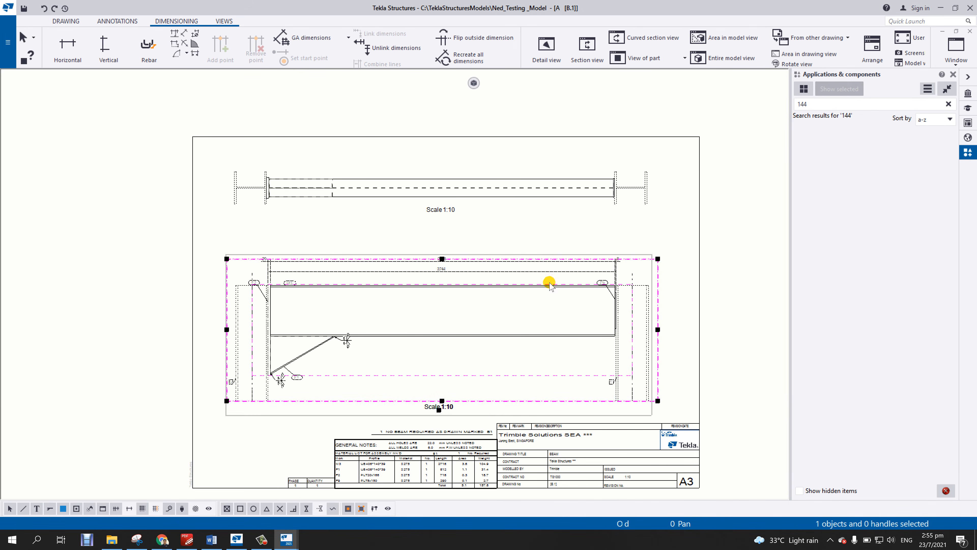
scroll(536, 272, up, 4)
click(536, 271)
drag(543, 268, 531, 220)
drag(474, 208, 476, 192)
Switch the drawing to the black-background colour mode and bring the bolts at end plate F2 into view.
middle_drag(435, 217, 519, 140)
middle_drag(421, 273, 535, 176)
mouse_move(124, 353)
middle_down()
mouse_move(326, 248)
mouse_move(287, 302)
middle_up()
scroll(302, 267, up, 4)
scroll(299, 273, down, 5)
key(b)
scroll(305, 210, up, 2)
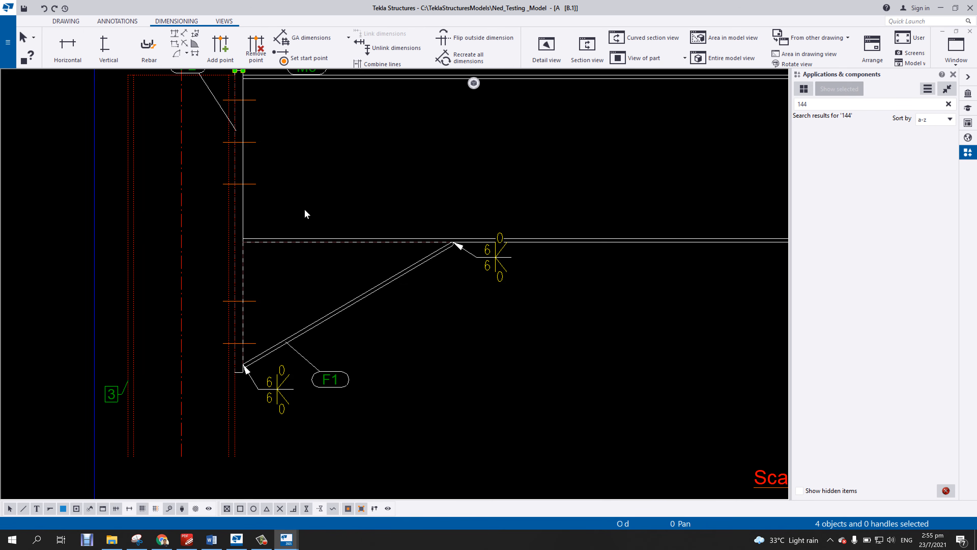
mouse_move(304, 209)
middle_down()
mouse_move(353, 277)
mouse_move(385, 277)
middle_up()
Add a vertical dimension chain from the beam's top flange through the five bolt rows of end plate F2, placed outside the neighbor column.
click(110, 43)
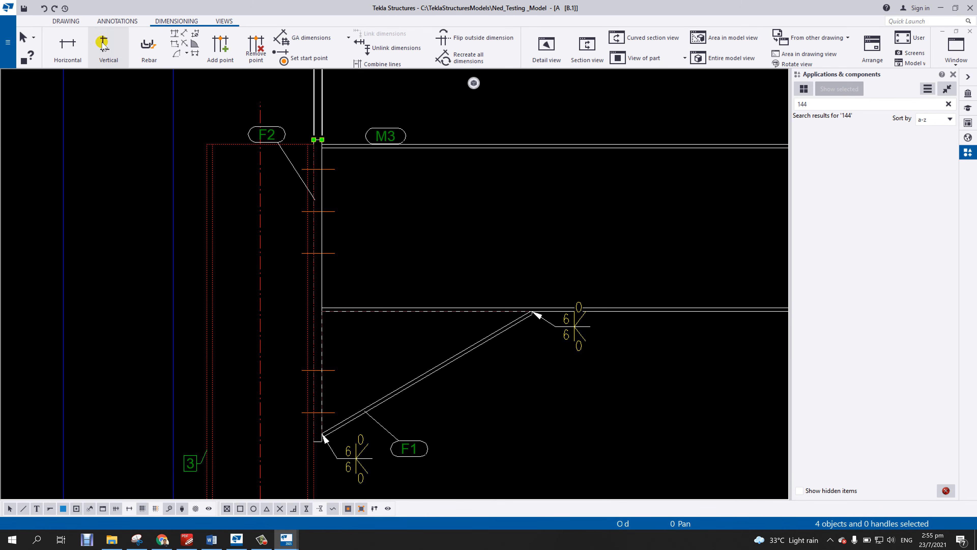
scroll(375, 209, up, 3)
click(290, 104)
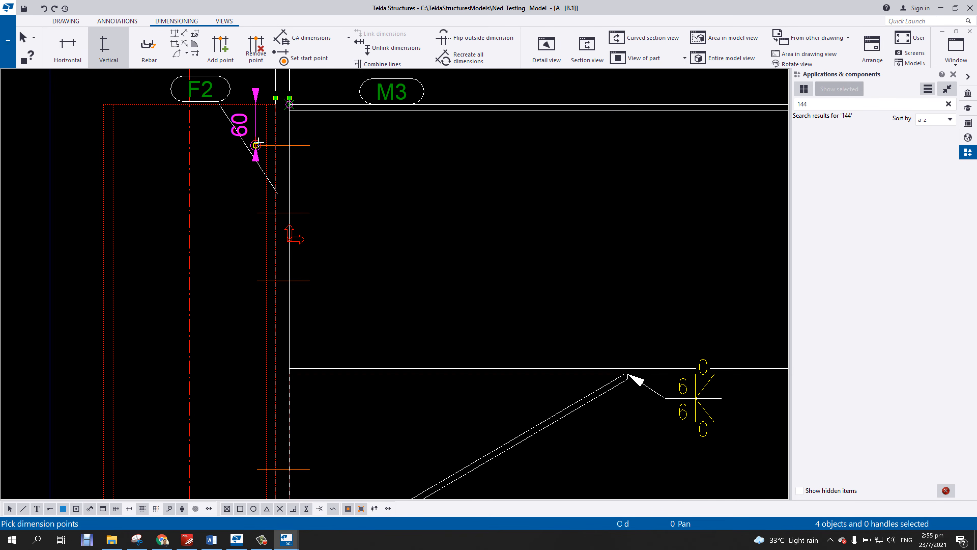
click(256, 145)
click(256, 213)
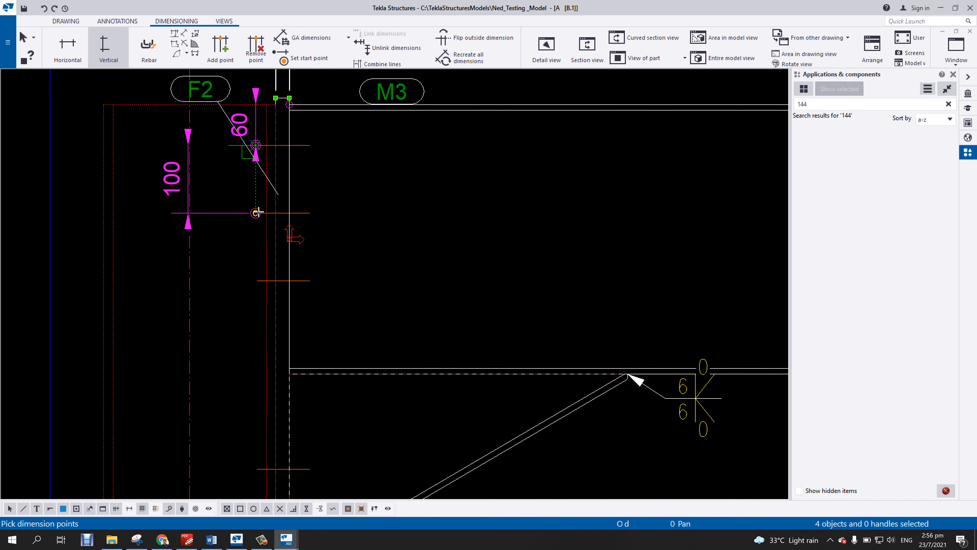
click(255, 281)
middle_drag(297, 285, 338, 185)
click(295, 368)
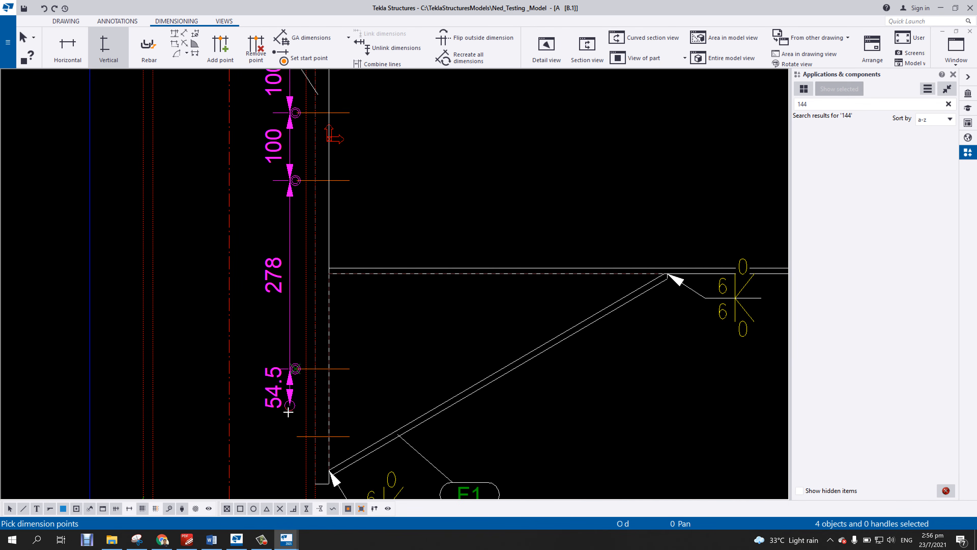
click(297, 434)
middle_drag(245, 388, 366, 391)
scroll(343, 397, down, 3)
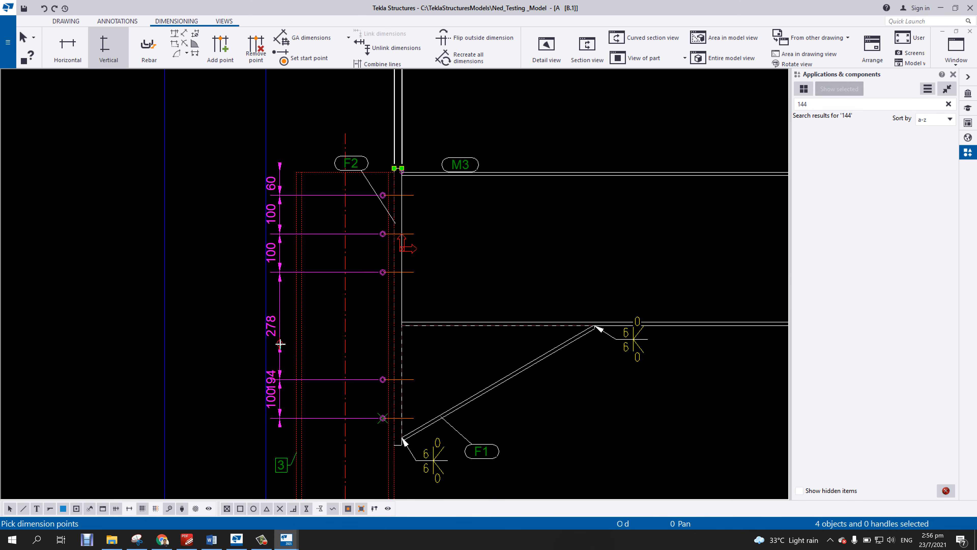
middle_click(276, 345)
scroll(276, 344, down, 3)
right_click(337, 285)
click(350, 293)
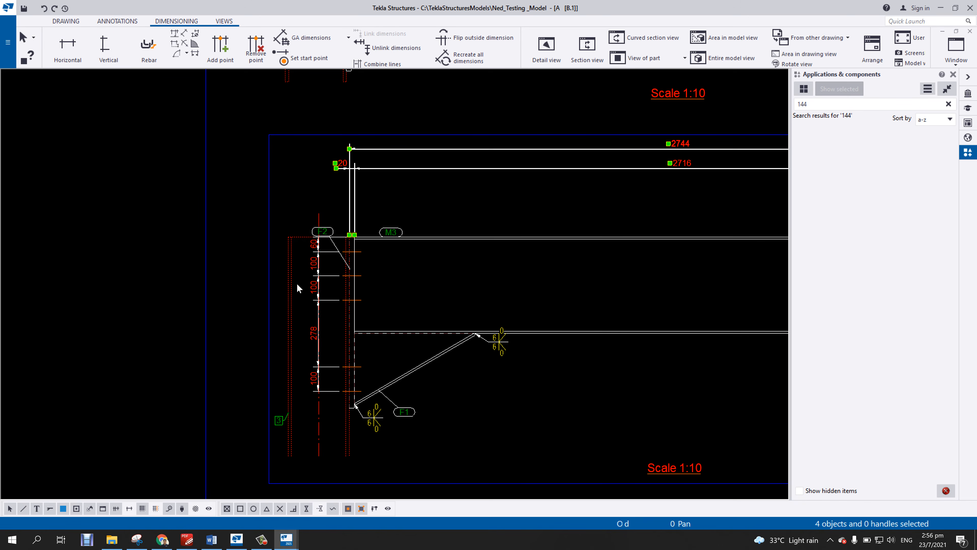
click(318, 273)
drag(318, 272, 253, 300)
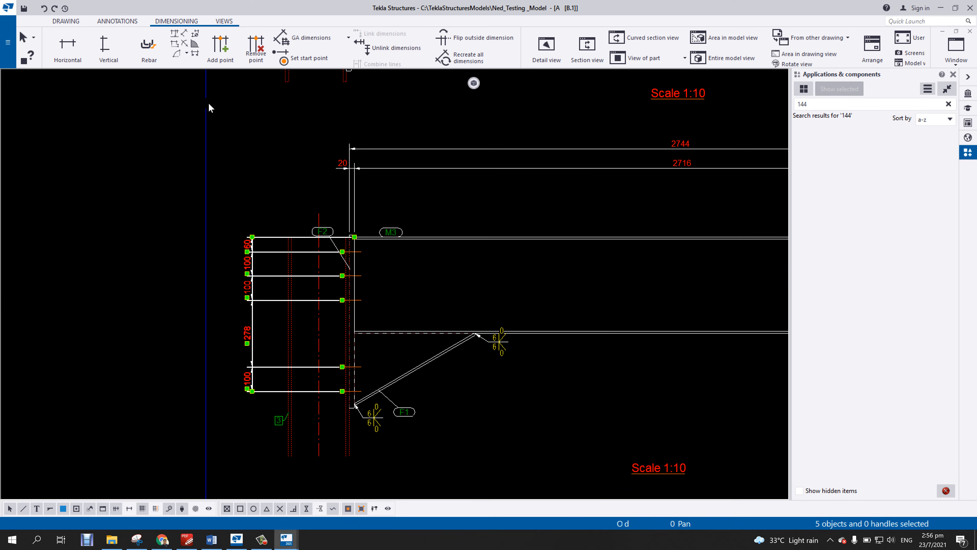
Add a vertical dimension chain from the beam's top flange through the four bolt rows of plate F9, placed outside the neighbor column.
click(109, 46)
middle_drag(156, 245, 40, 250)
middle_drag(712, 250, 61, 222)
scroll(270, 215, up, 3)
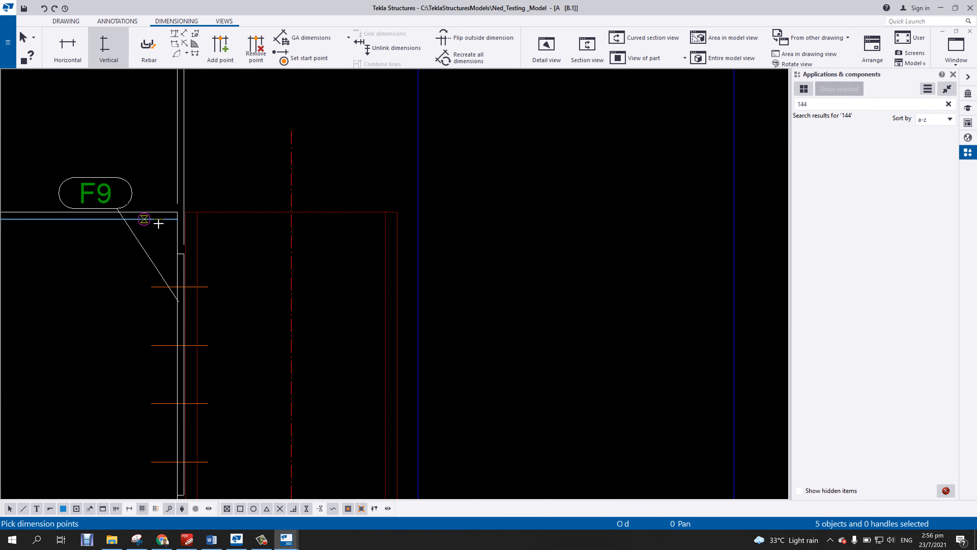
click(177, 212)
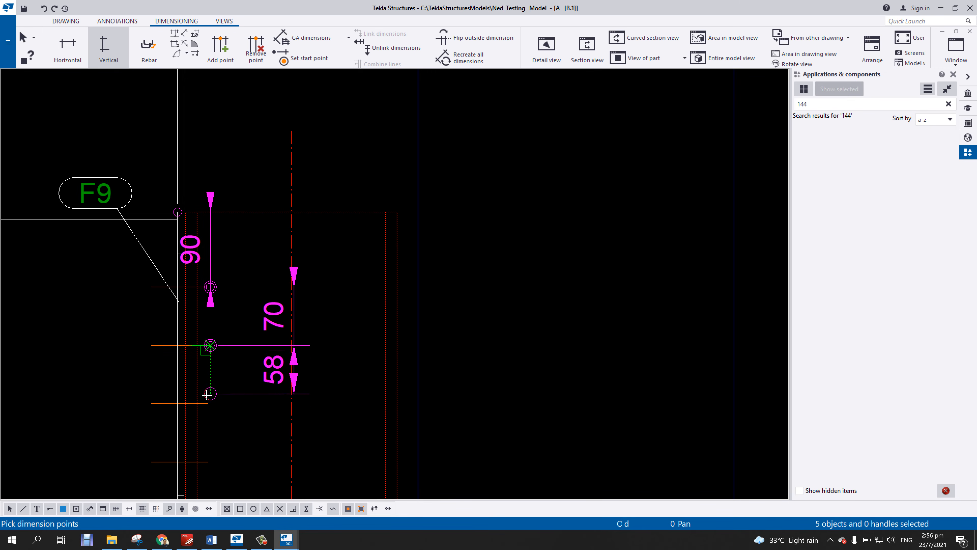
click(209, 402)
click(209, 461)
middle_drag(243, 430, 268, 363)
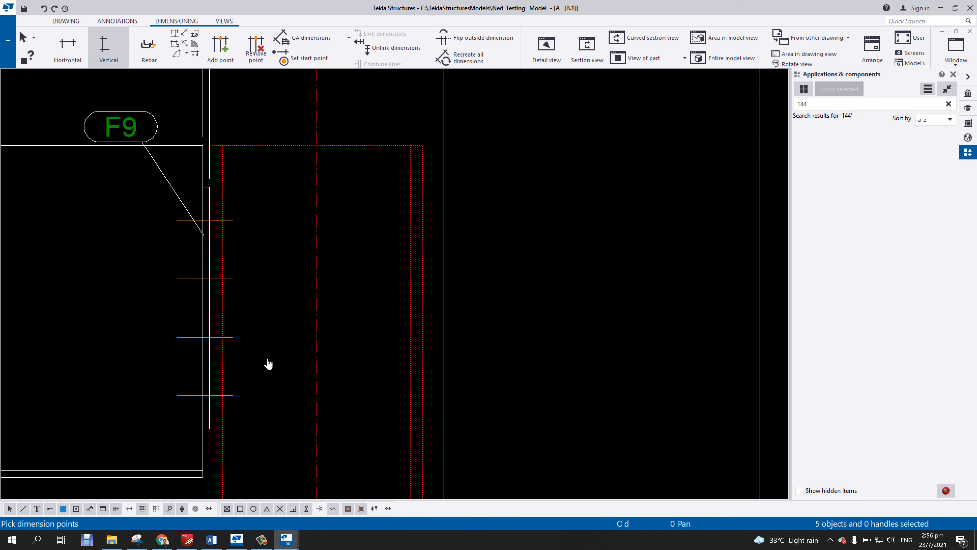
scroll(312, 363, down, 2)
middle_click(473, 386)
right_click(431, 274)
click(435, 279)
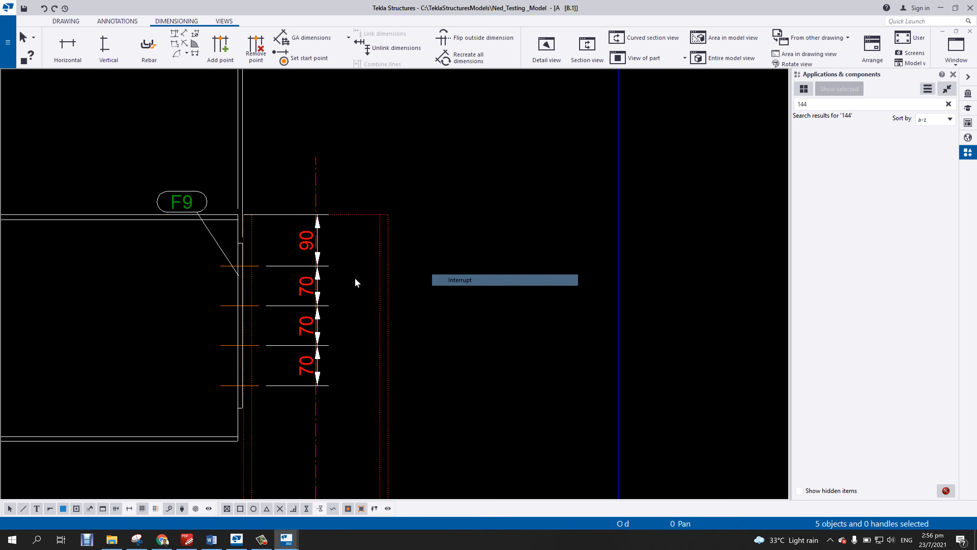
click(295, 263)
drag(296, 263, 468, 285)
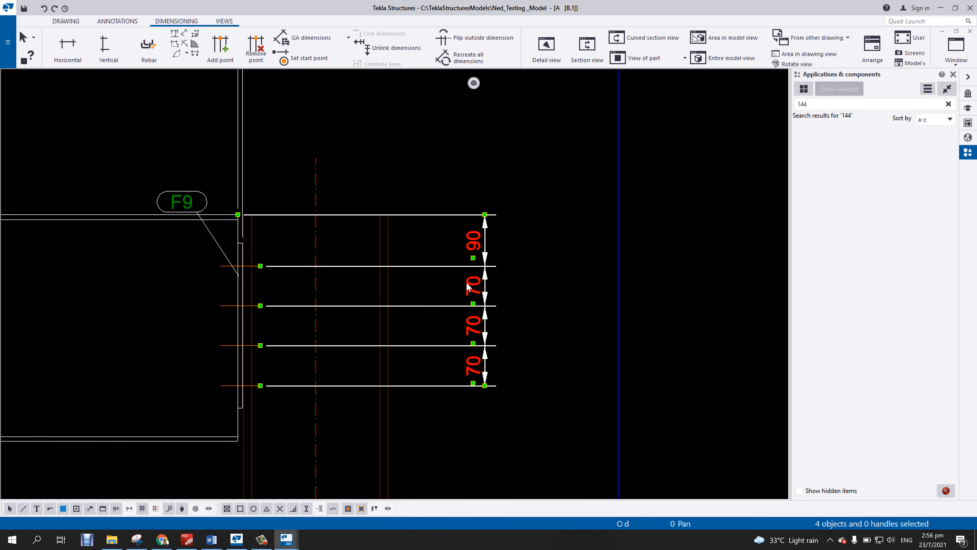
Move the vertical bolt dimension line at plate F9 slightly closer to the neighbor column.
scroll(406, 303, down, 6)
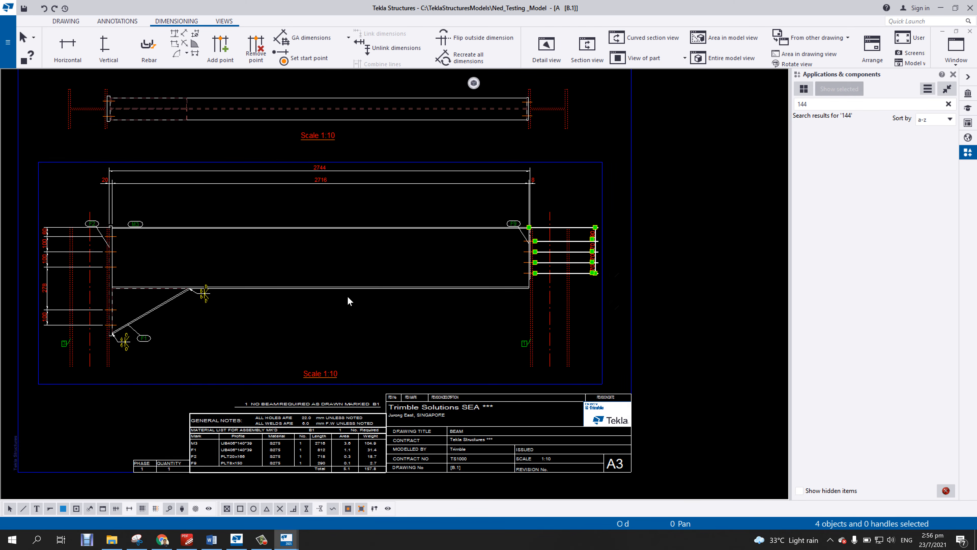
middle_drag(347, 296, 469, 247)
click(427, 215)
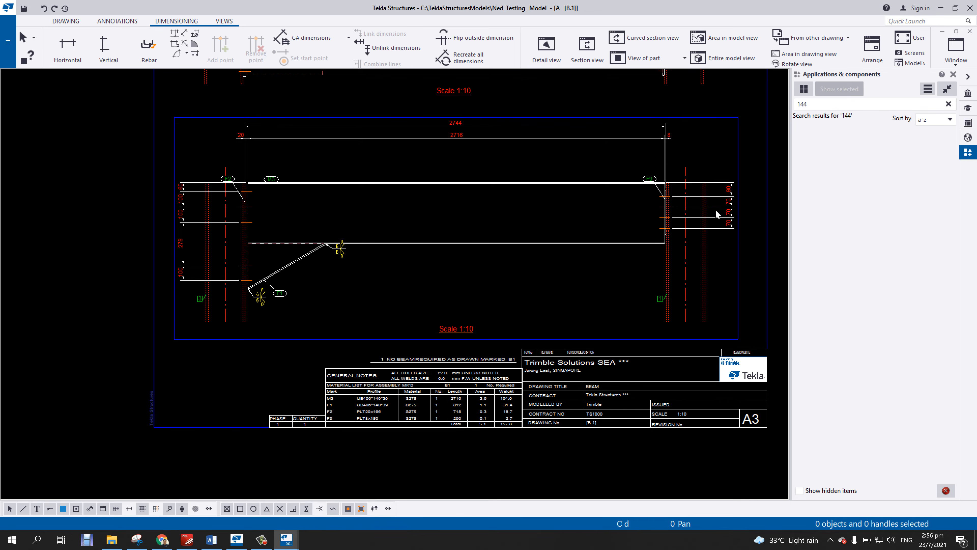
click(732, 208)
drag(731, 209, 724, 209)
Add a horizontal dimension from end plate F2 to the far end of haunch F1, placed below the haunch.
middle_drag(303, 264, 289, 245)
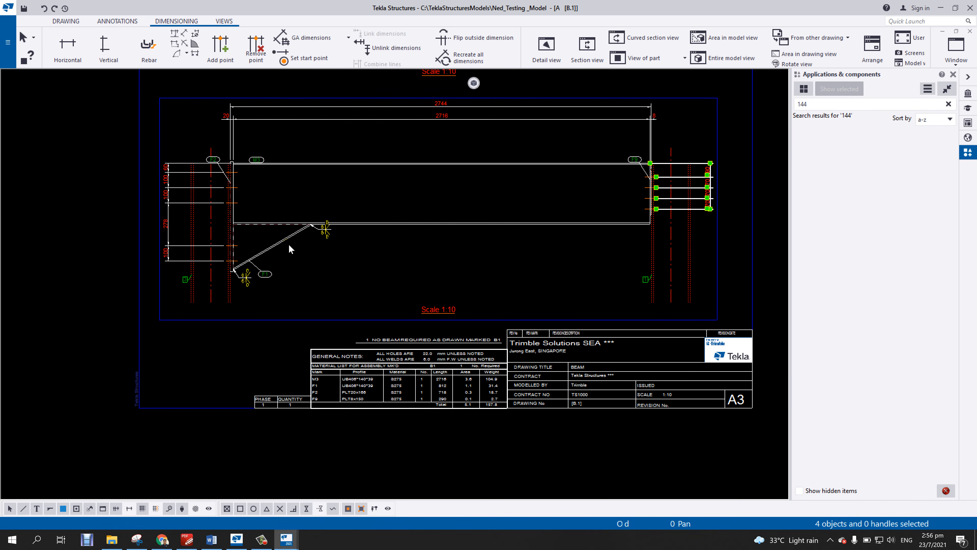
scroll(289, 249, up, 3)
click(68, 48)
scroll(201, 251, up, 4)
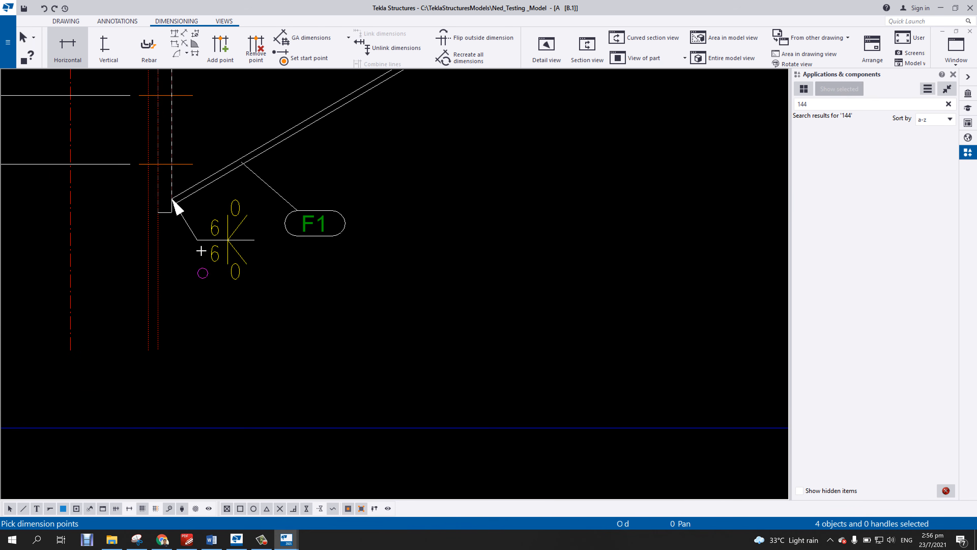
middle_drag(329, 160, 293, 377)
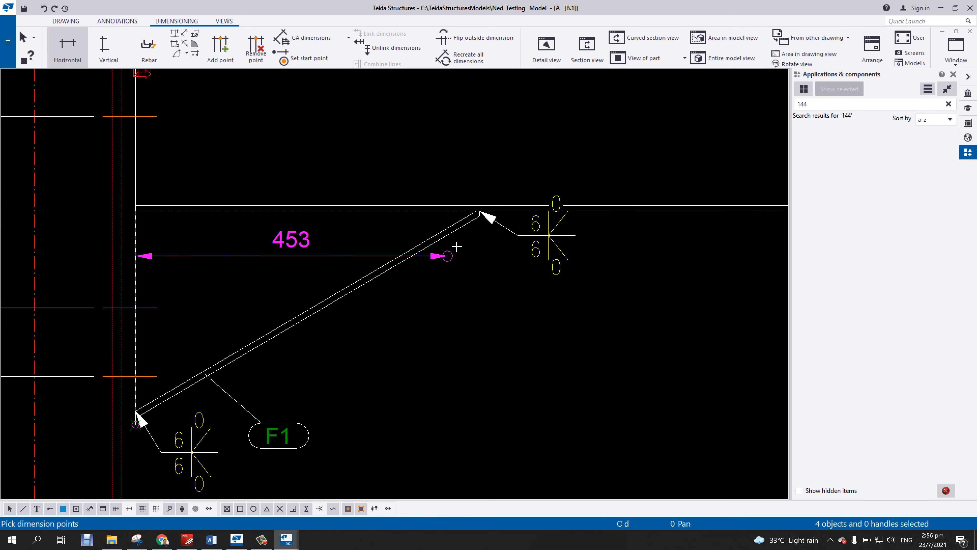
click(481, 216)
middle_drag(447, 370, 453, 208)
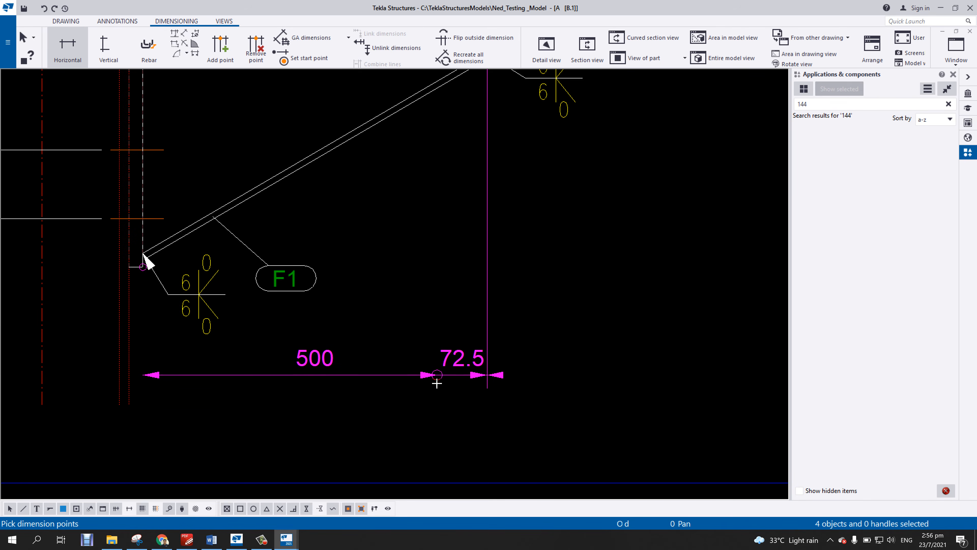
middle_click(436, 405)
Add a vertical dimension from the haunch's lower tip to the beam's bottom flange, placed beyond the upper weld mark.
click(102, 48)
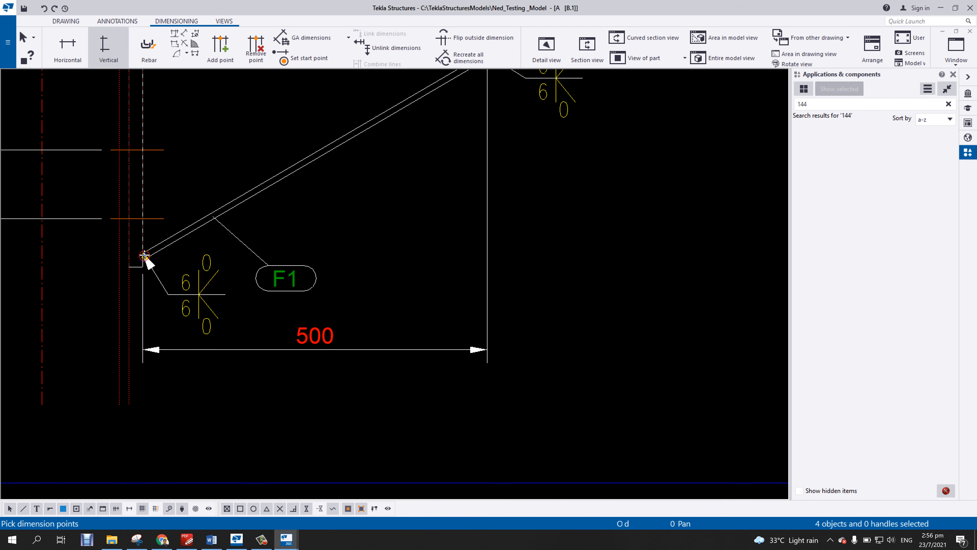
middle_drag(452, 133, 413, 286)
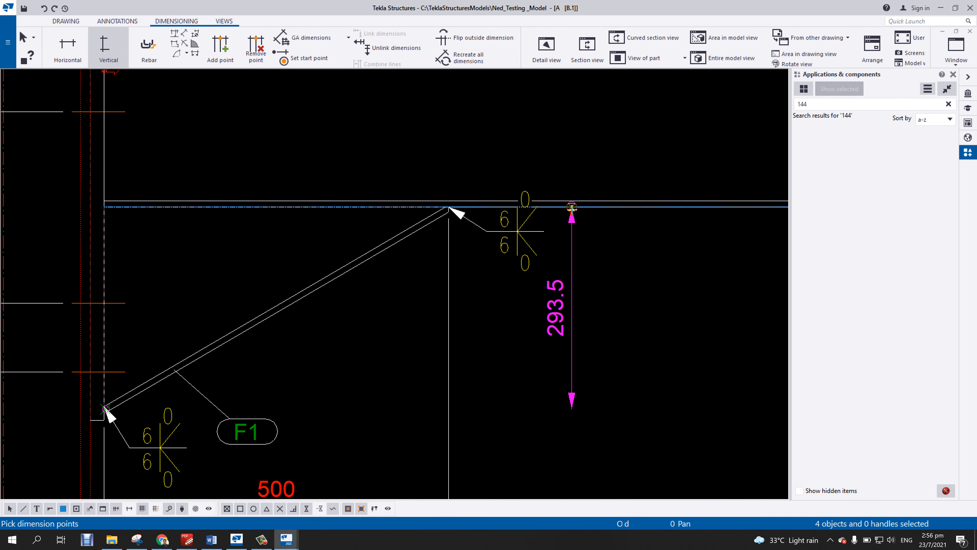
click(573, 207)
middle_click(640, 303)
right_click(584, 341)
click(609, 348)
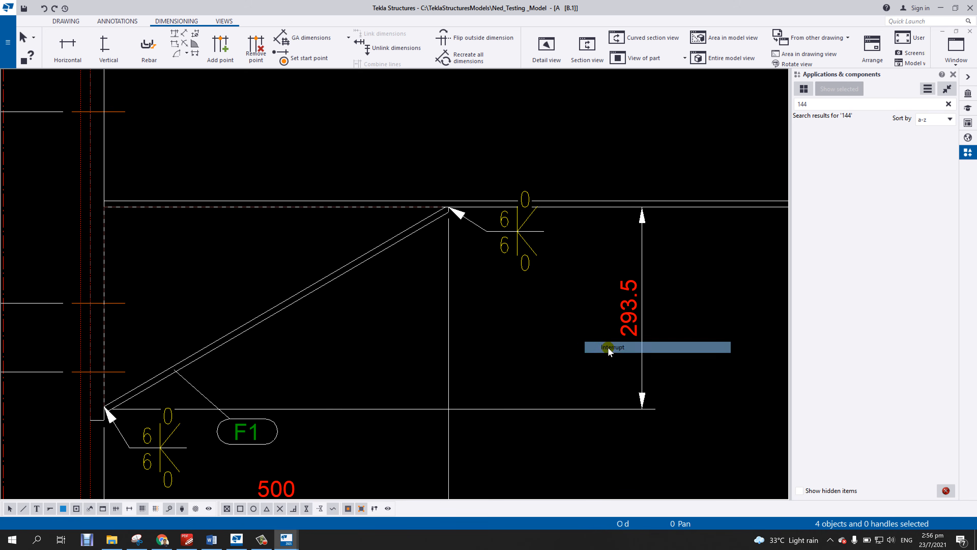
Move the haunch's two weld marks down and away from the part mark and beam flange.
scroll(145, 419, up, 2)
scroll(144, 418, down, 5)
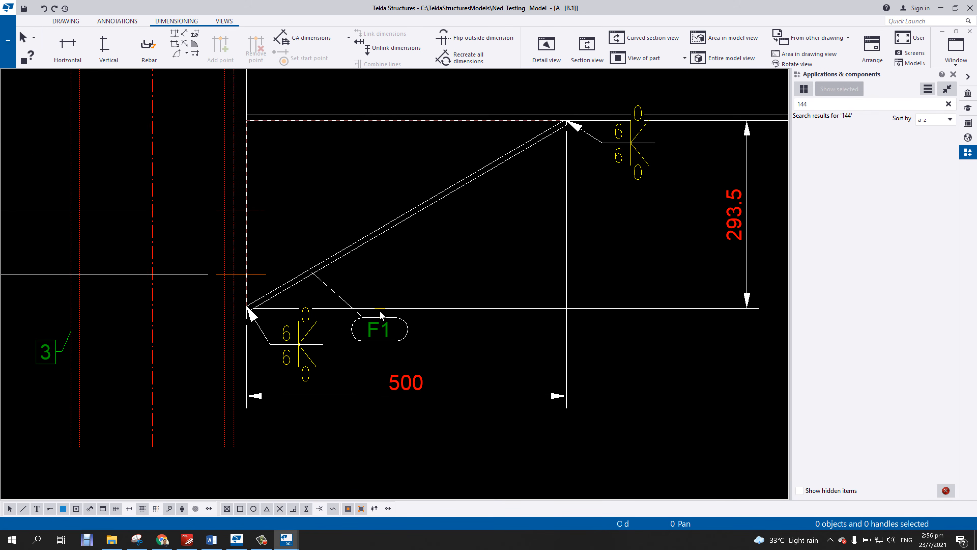
drag(347, 339, 386, 394)
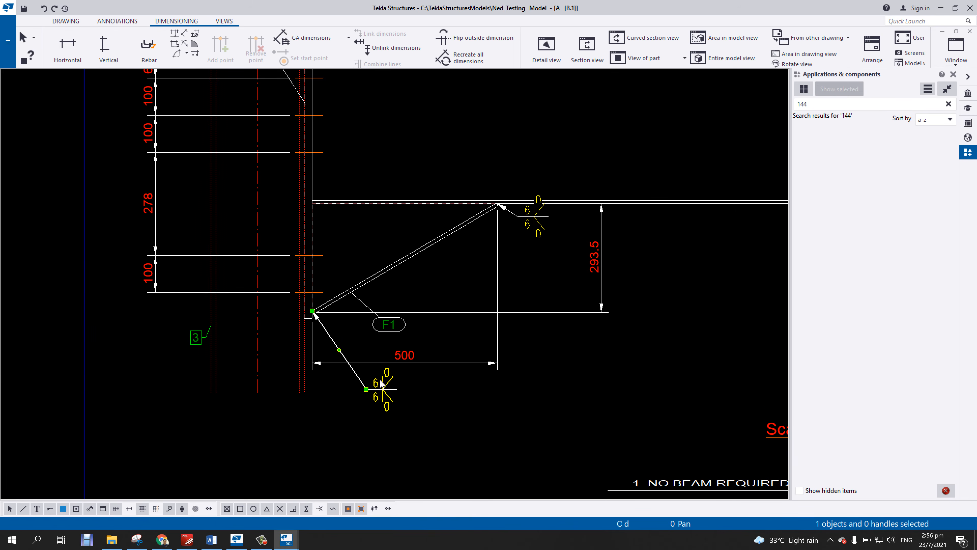
drag(533, 222, 548, 245)
click(538, 275)
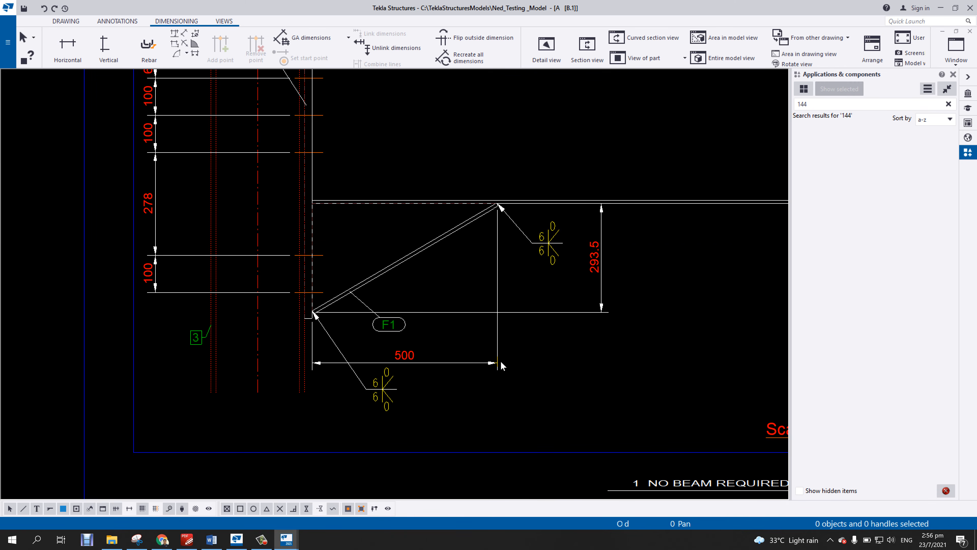
Move the haunch's horizontal dimension line slightly farther below the haunch.
click(500, 365)
drag(499, 363, 499, 372)
click(559, 368)
Examine the front view's dimensions and the material list for assembly B1, including lengths, areas and weights.
middle_drag(560, 364, 510, 332)
scroll(584, 332, down, 3)
middle_drag(612, 332, 392, 306)
scroll(528, 300, down, 1)
middle_drag(528, 300, 455, 289)
scroll(451, 283, down, 3)
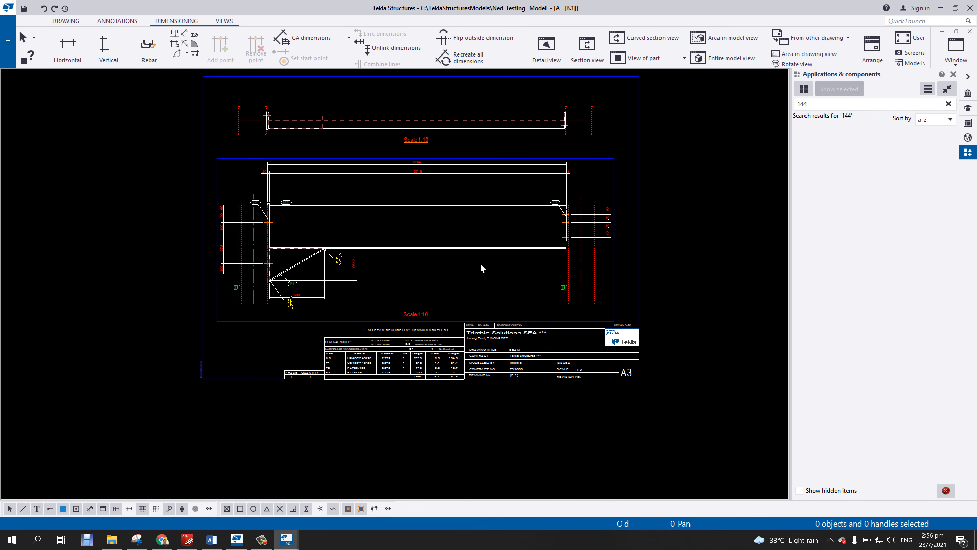
scroll(548, 226, up, 3)
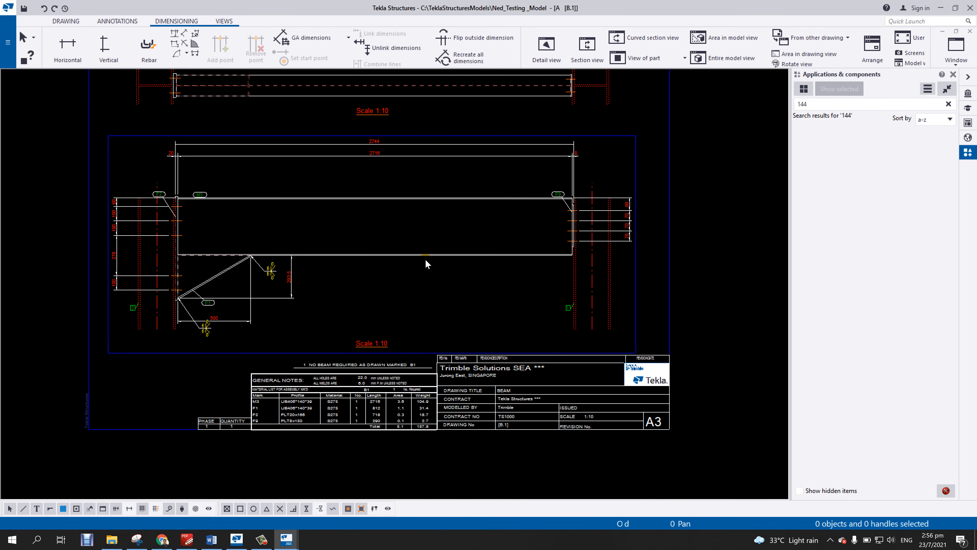
scroll(410, 295, down, 1)
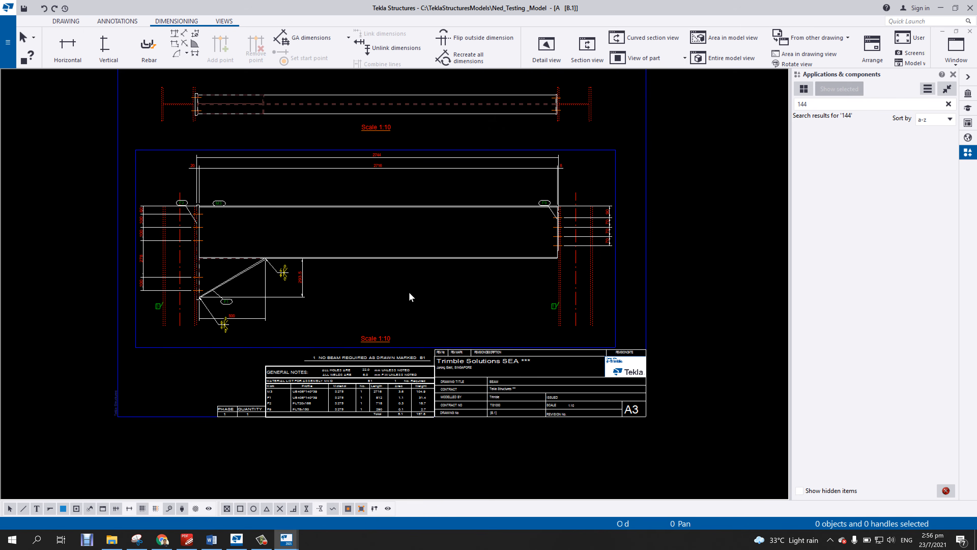
middle_drag(349, 402, 399, 352)
scroll(384, 368, up, 6)
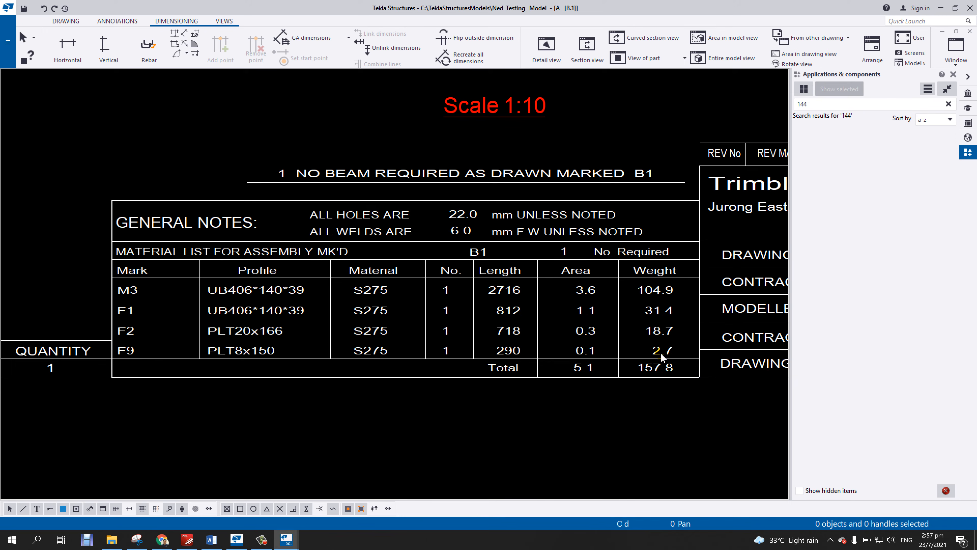
scroll(396, 334, down, 3)
scroll(504, 314, down, 3)
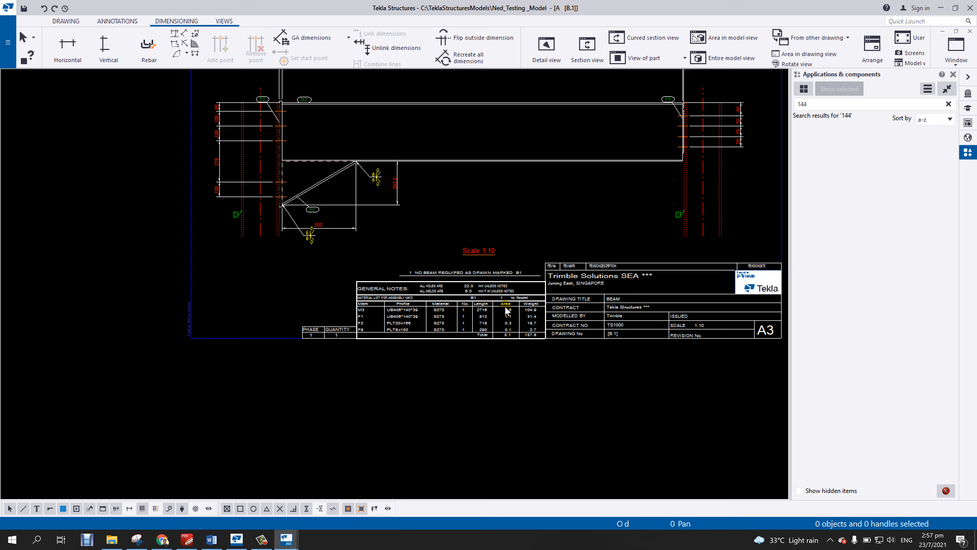
middle_drag(495, 305, 474, 358)
mouse_move(442, 276)
middle_down()
mouse_move(444, 293)
mouse_move(429, 279)
middle_up()
scroll(337, 262, up, 4)
scroll(430, 279, down, 3)
middle_drag(527, 300, 522, 326)
scroll(518, 313, down, 1)
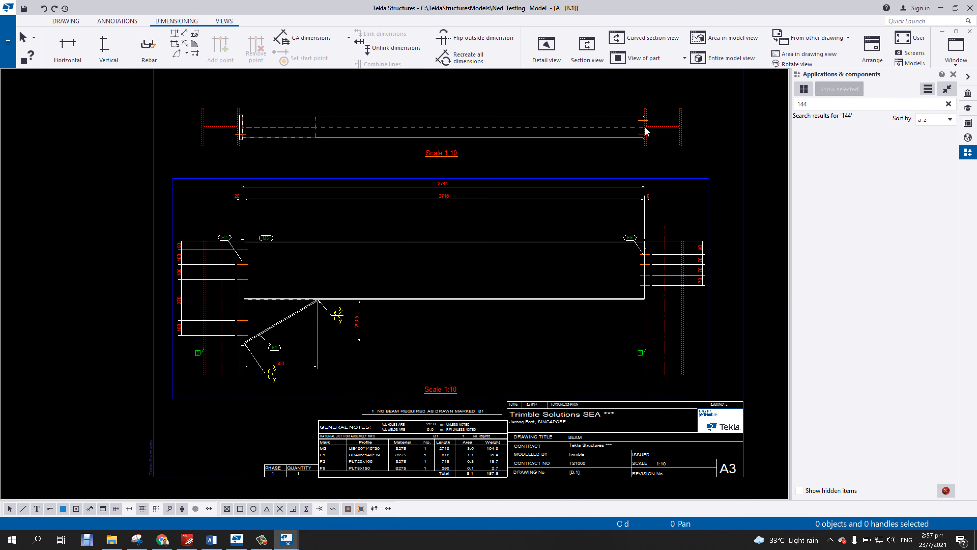
In the top view, add a vertical dimension chain through plate F9's upper bolt, plate centre and lower bolt, placed over the neighbor column.
scroll(643, 128, up, 2)
scroll(656, 362, up, 2)
middle_drag(656, 363, 506, 364)
scroll(486, 353, down, 2)
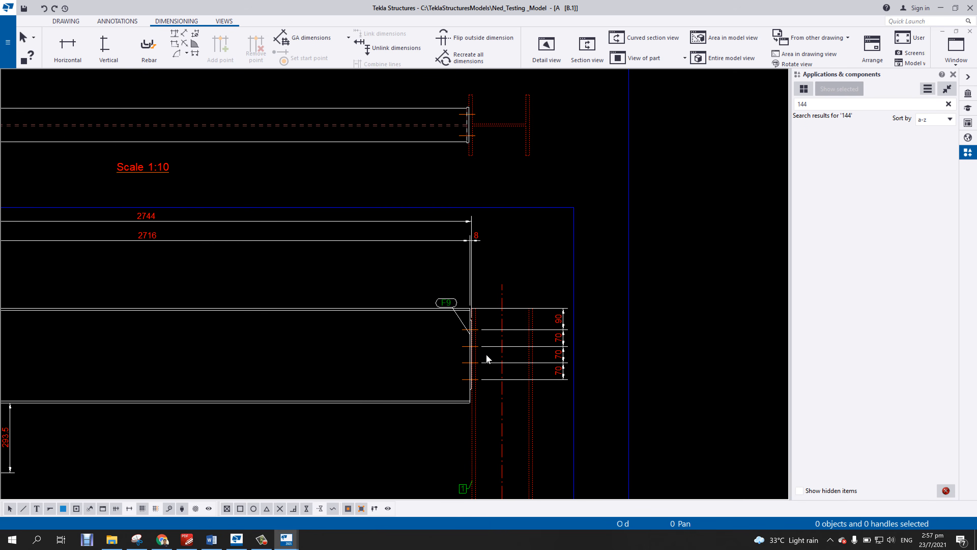
scroll(484, 362, up, 2)
scroll(503, 365, down, 3)
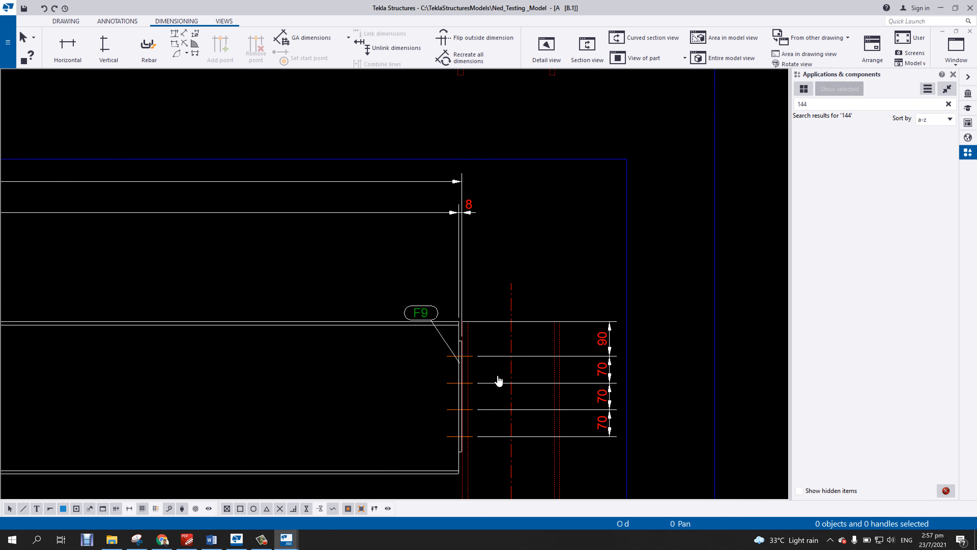
scroll(476, 170, up, 4)
scroll(485, 175, up, 1)
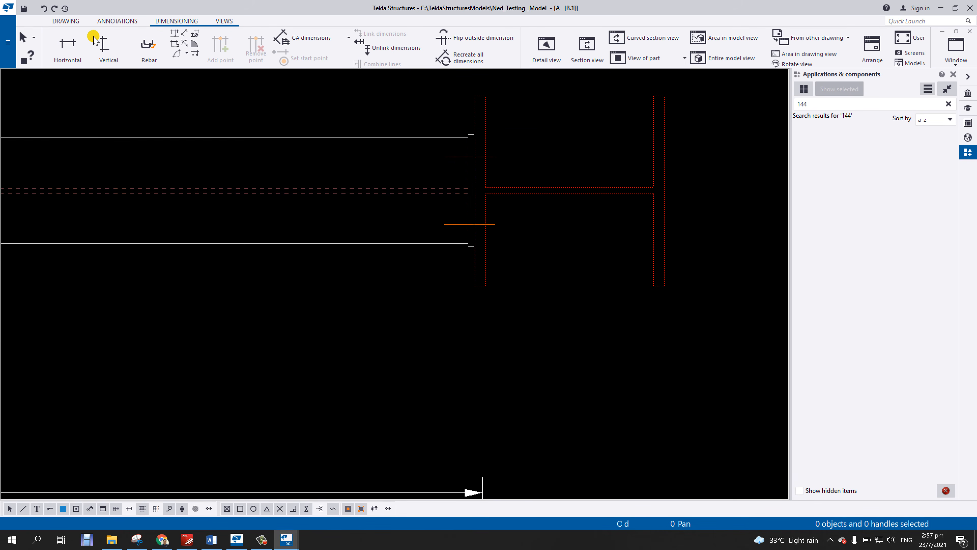
click(104, 47)
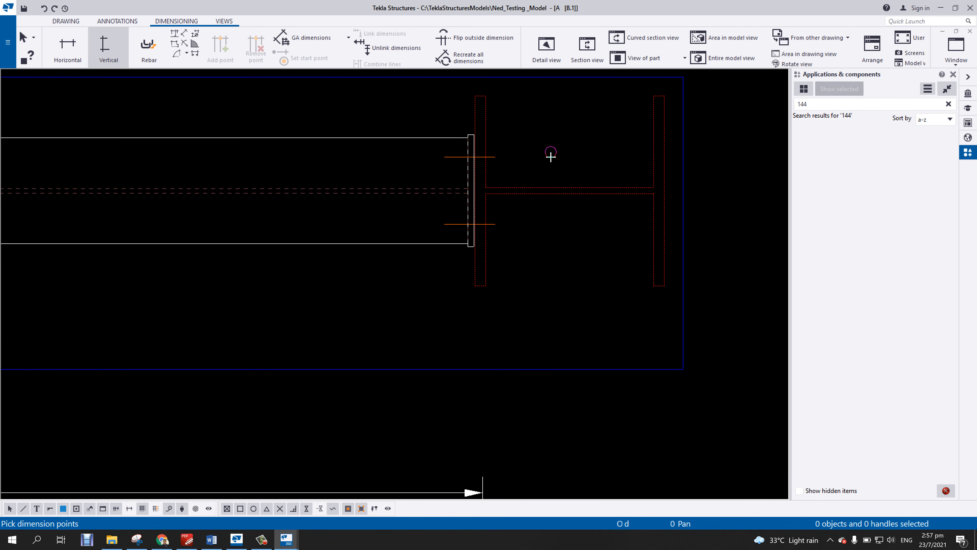
click(497, 157)
scroll(500, 165, up, 2)
click(450, 199)
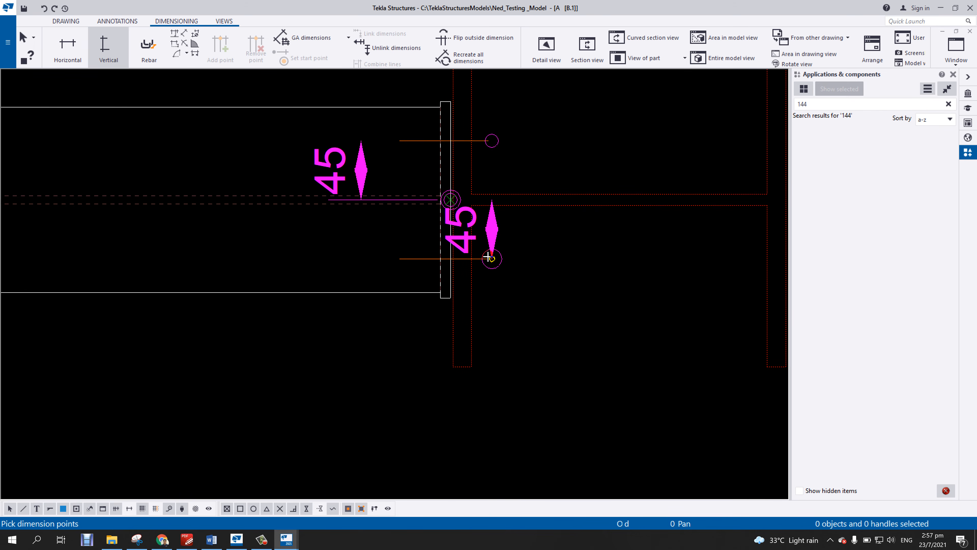
click(488, 257)
middle_click(622, 274)
In the top view, add a vertical dimension chain through end plate F2's bolts, centre and both outer edges, placed over the neighbor column.
scroll(648, 280, down, 4)
middle_drag(257, 291, 636, 274)
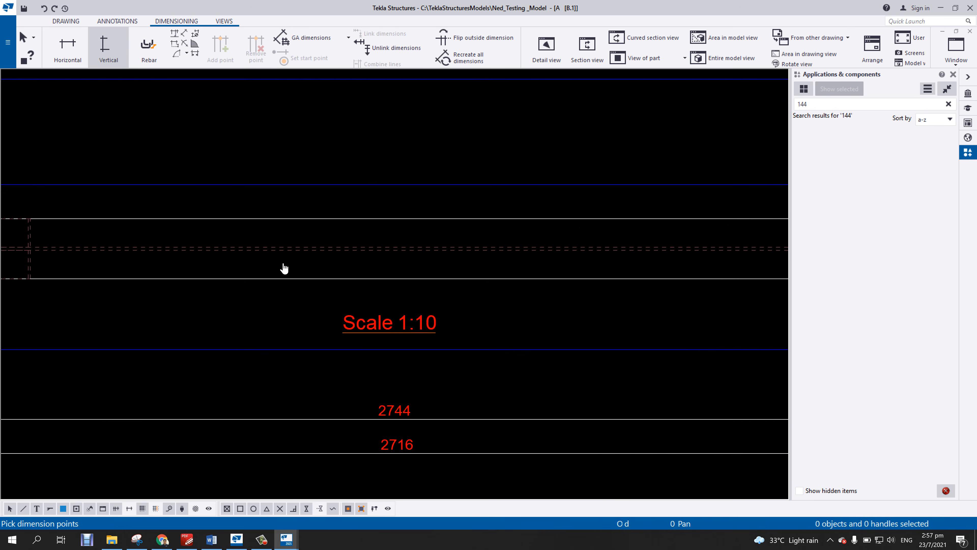
scroll(284, 268, down, 3)
scroll(501, 246, up, 2)
click(325, 221)
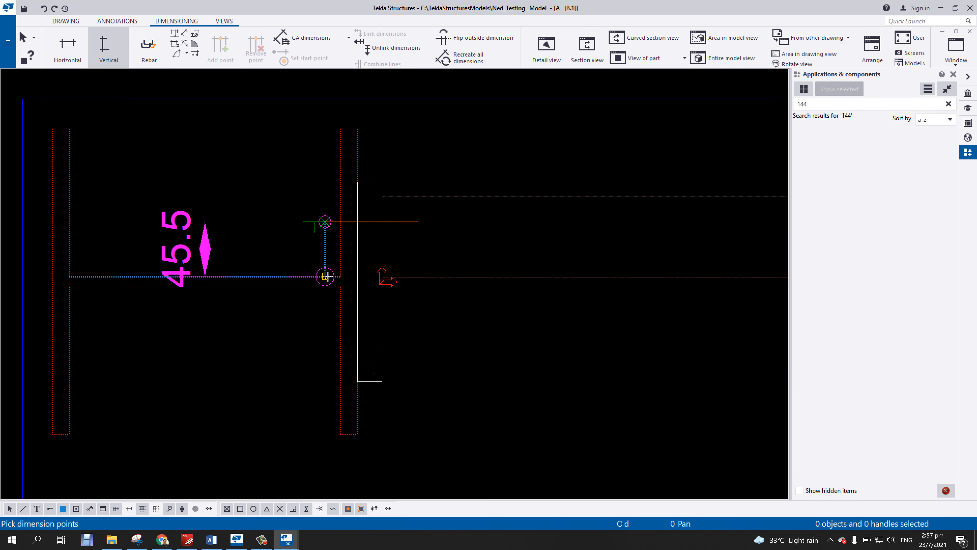
click(355, 283)
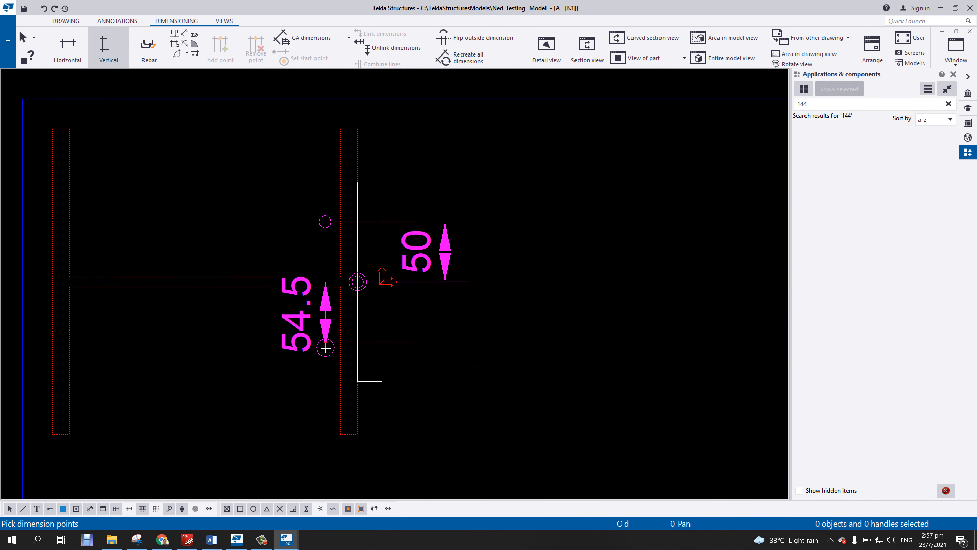
click(329, 343)
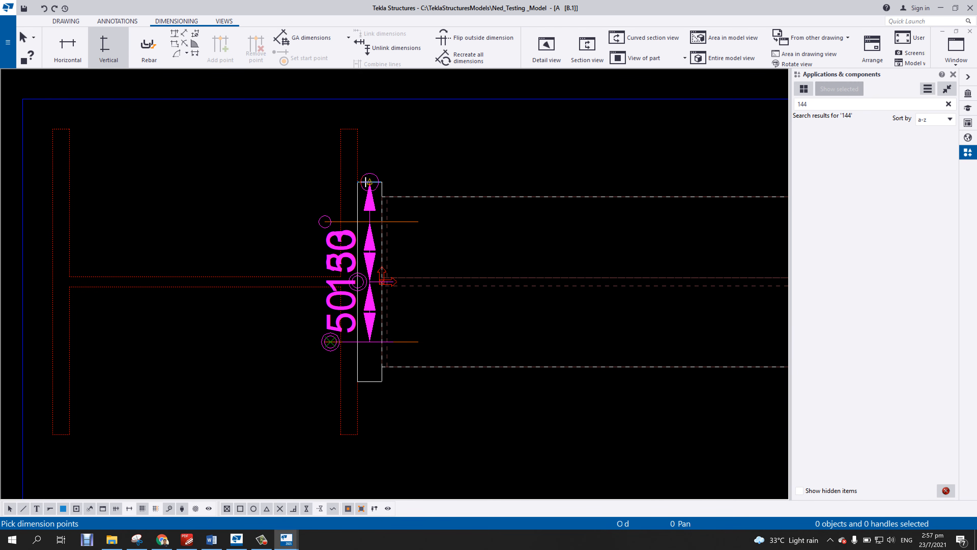
click(368, 182)
click(369, 380)
click(202, 371)
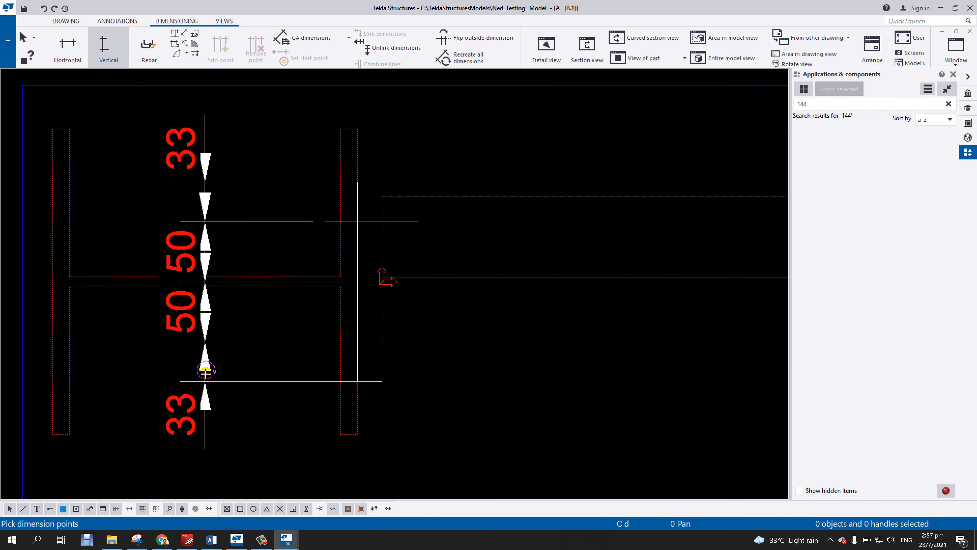
scroll(251, 299, down, 2)
right_click(267, 304)
click(293, 307)
Move the top view's end plate F2 dimension chain to outside the neighbor column.
middle_drag(248, 328, 424, 317)
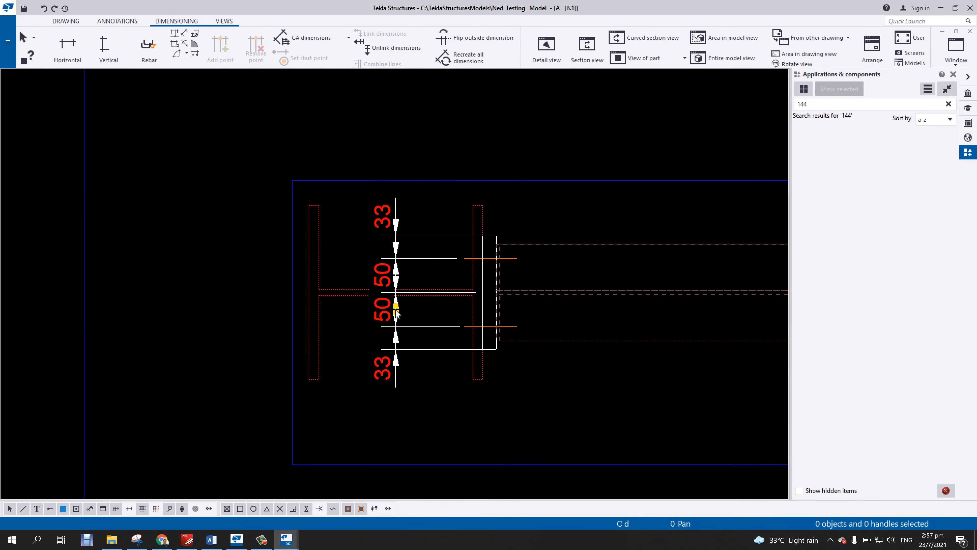
drag(394, 314, 213, 330)
click(274, 167)
scroll(289, 172, down, 6)
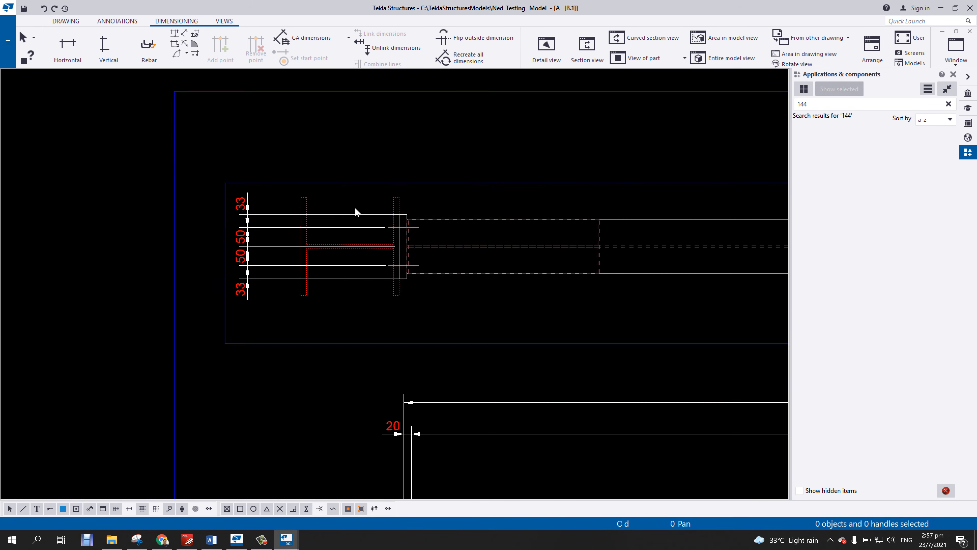
Review the dimensioned top and front views on the whole sheet, including the neighbor column beside plate F9.
middle_drag(481, 275, 279, 182)
scroll(278, 182, down, 3)
middle_drag(428, 319, 342, 281)
scroll(341, 281, down, 3)
mouse_move(500, 326)
middle_down()
mouse_move(497, 298)
mouse_move(511, 301)
mouse_move(500, 316)
middle_up()
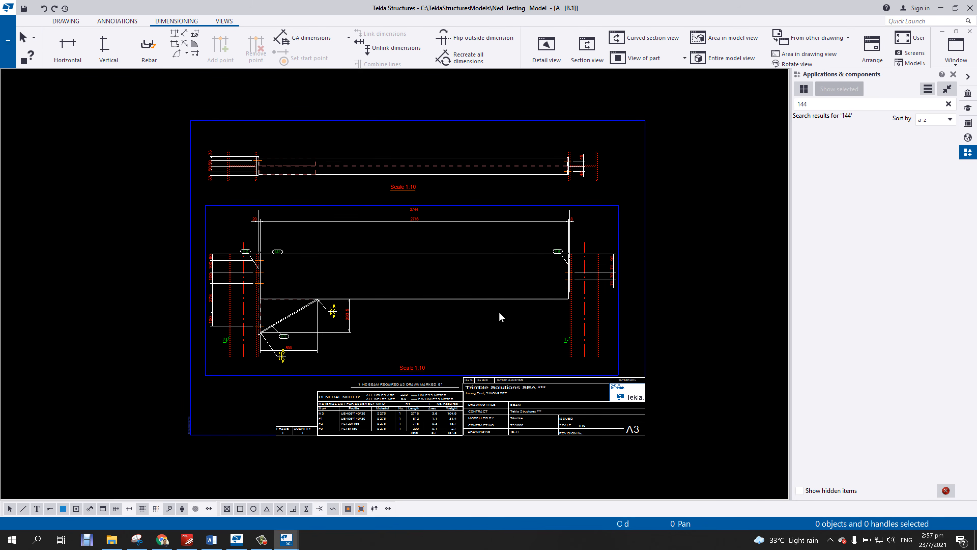
scroll(577, 321, up, 2)
click(570, 324)
scroll(585, 323, down, 3)
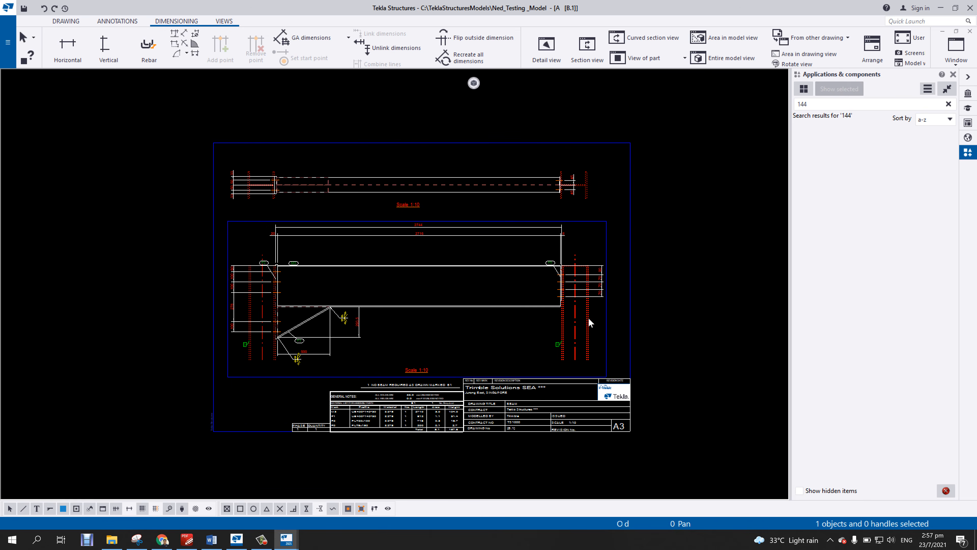
scroll(588, 329, up, 1)
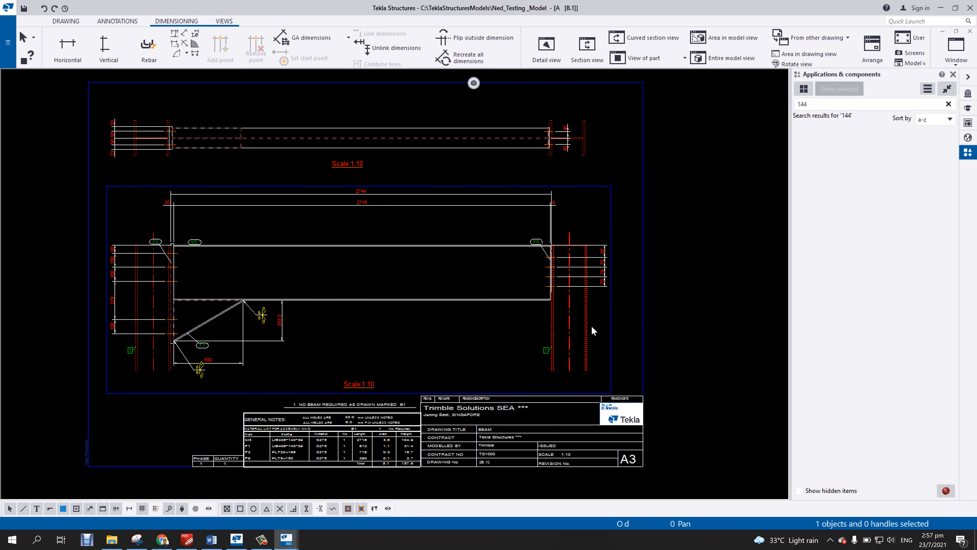
Set the front view's neighbor part visibility to None and apply it to the view.
click(614, 333)
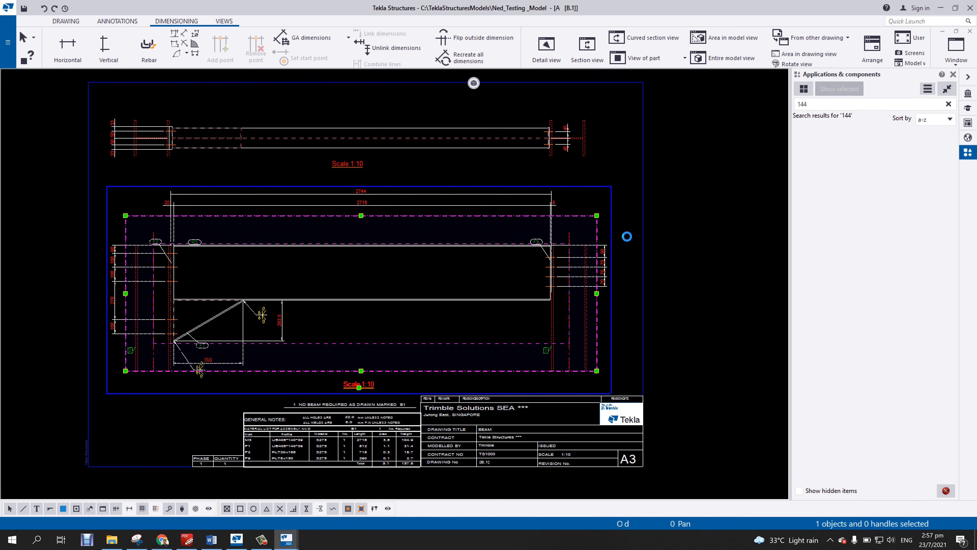
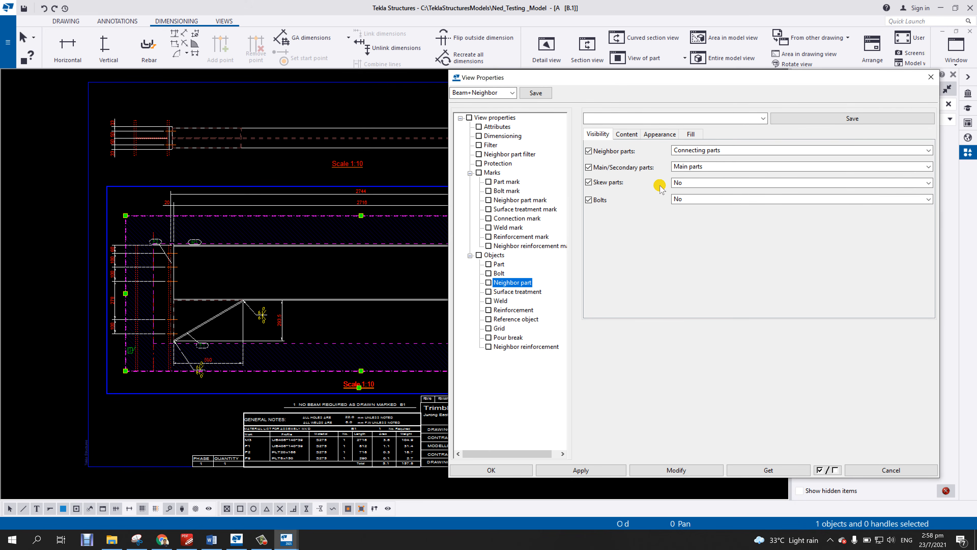
click(719, 150)
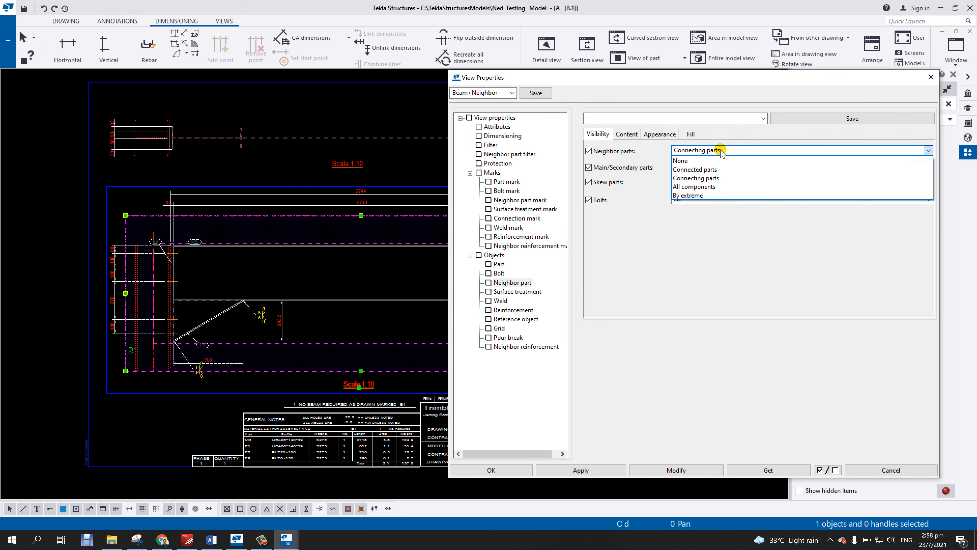
click(689, 160)
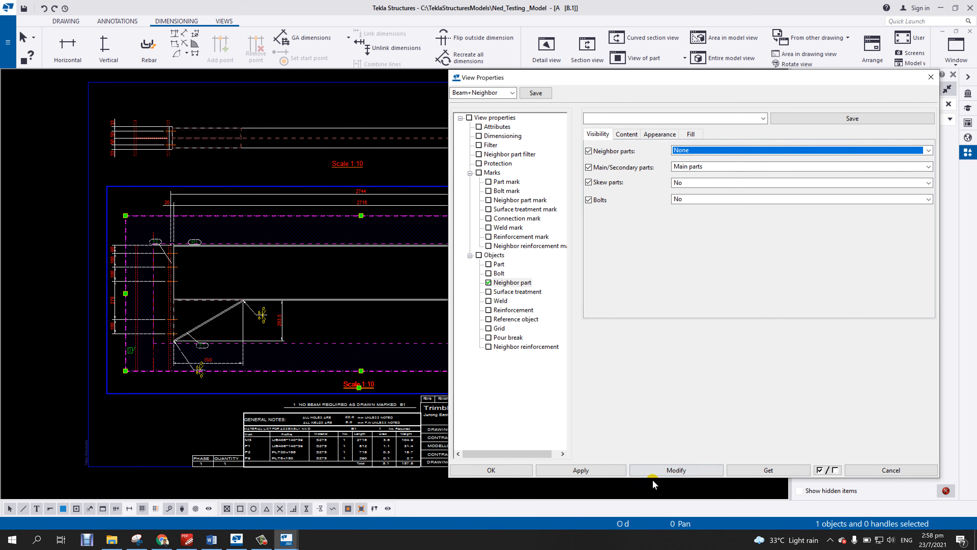
click(652, 469)
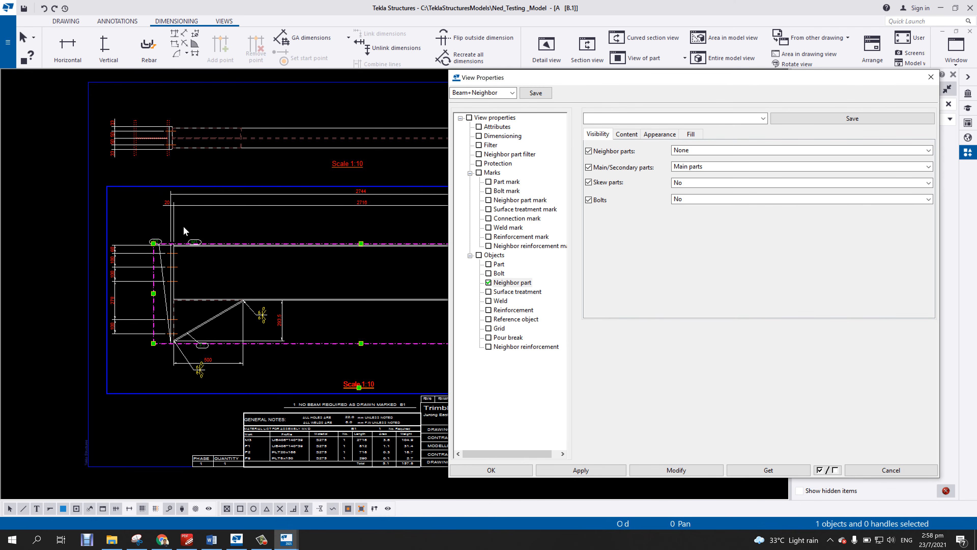
scroll(170, 298, up, 3)
scroll(168, 342, down, 2)
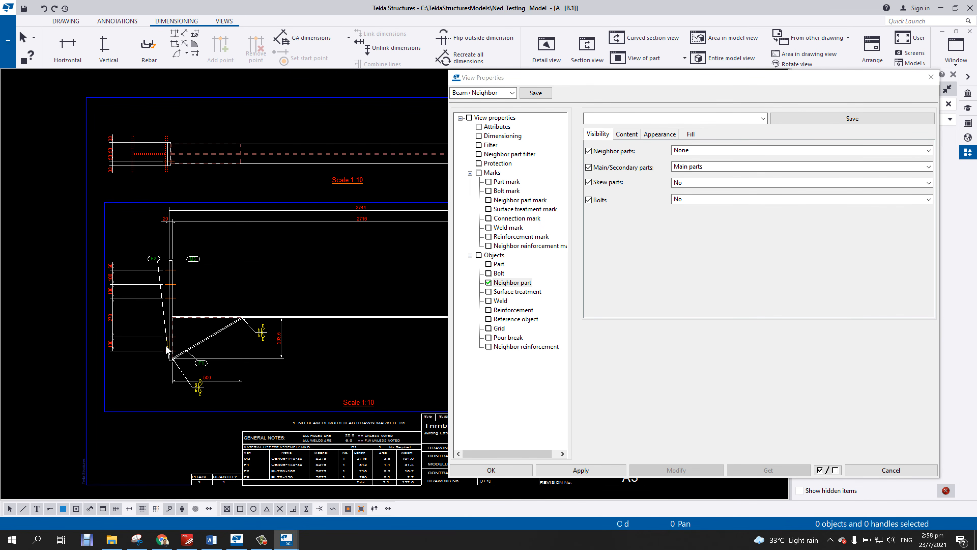
middle_drag(243, 322, 213, 293)
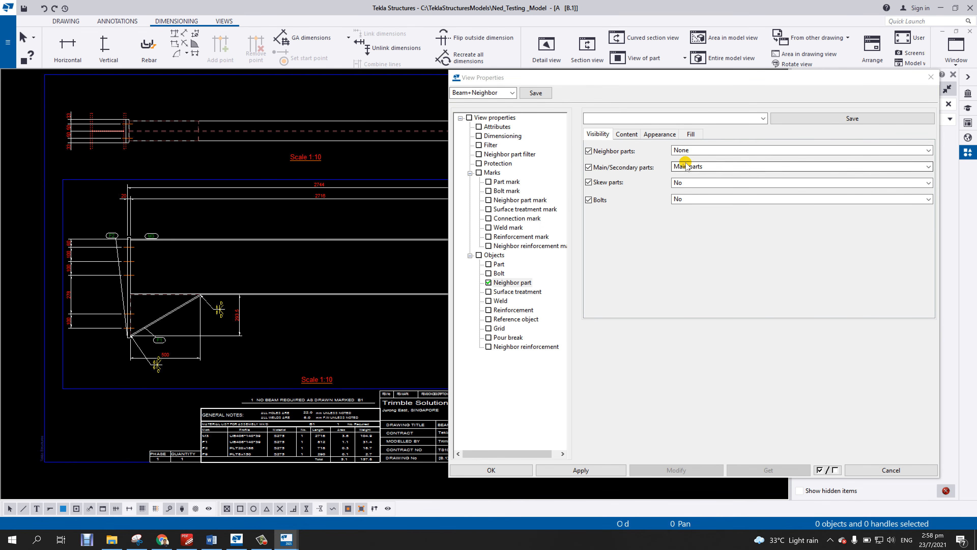
Set the front view's neighbor part visibility to By extreme, apply it, and inspect the parts around end plate F2.
click(686, 150)
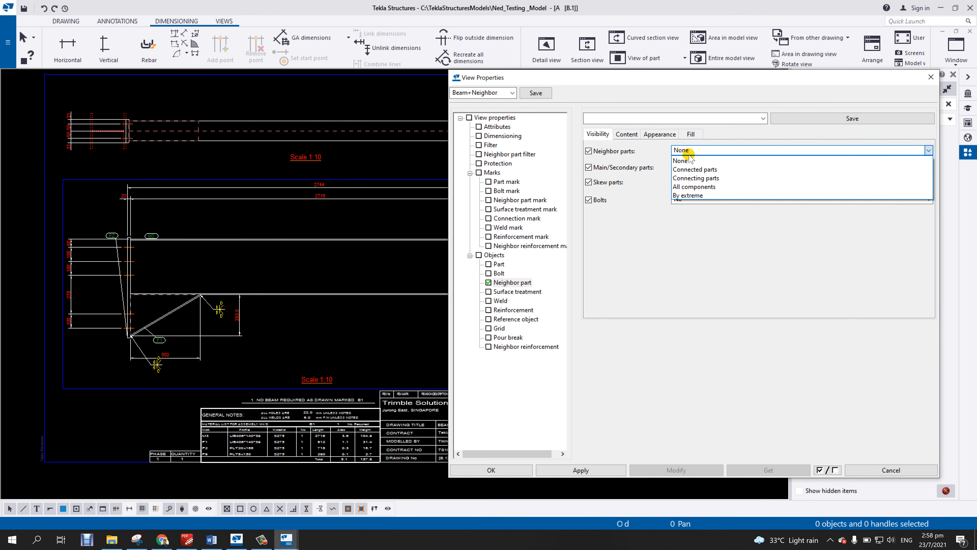
click(712, 178)
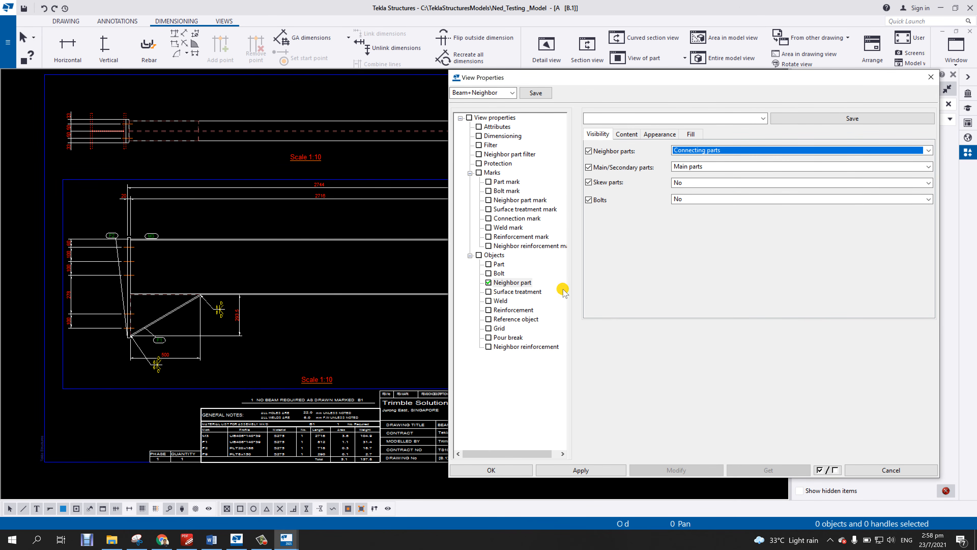
click(692, 151)
click(692, 195)
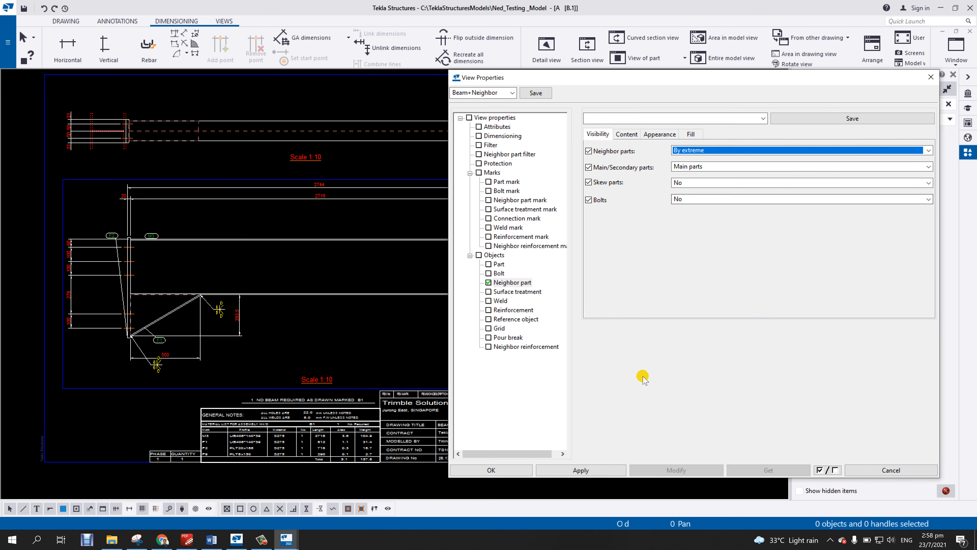
click(208, 385)
click(687, 470)
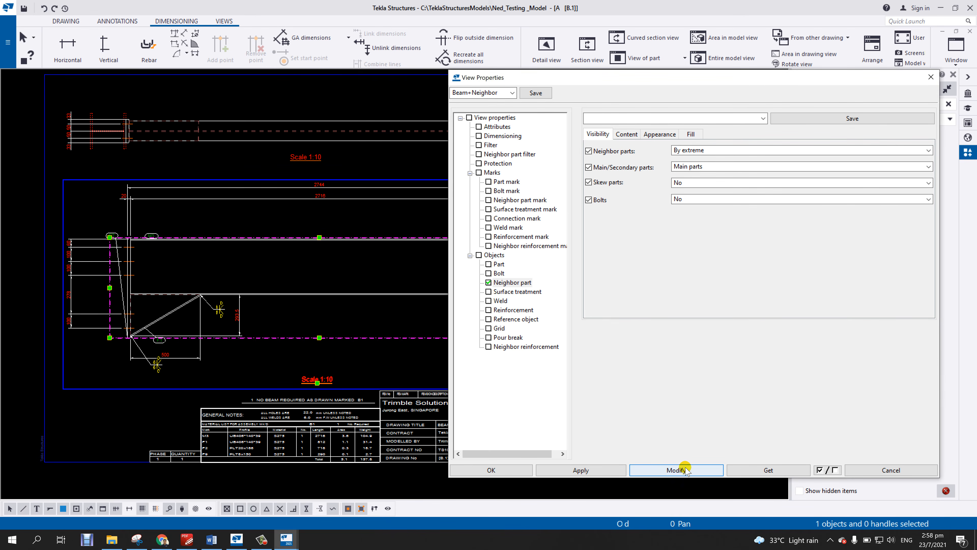
click(166, 268)
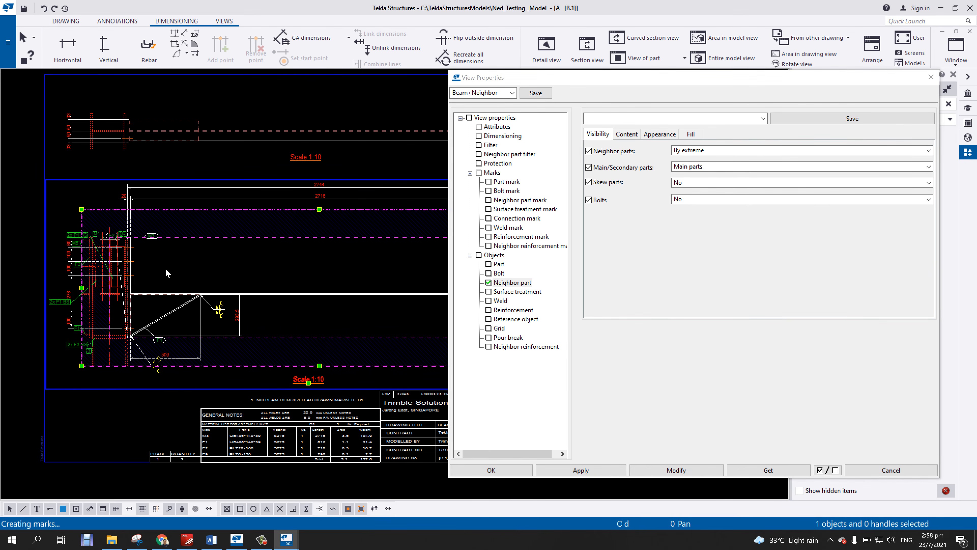
scroll(122, 280, up, 4)
scroll(95, 356, up, 5)
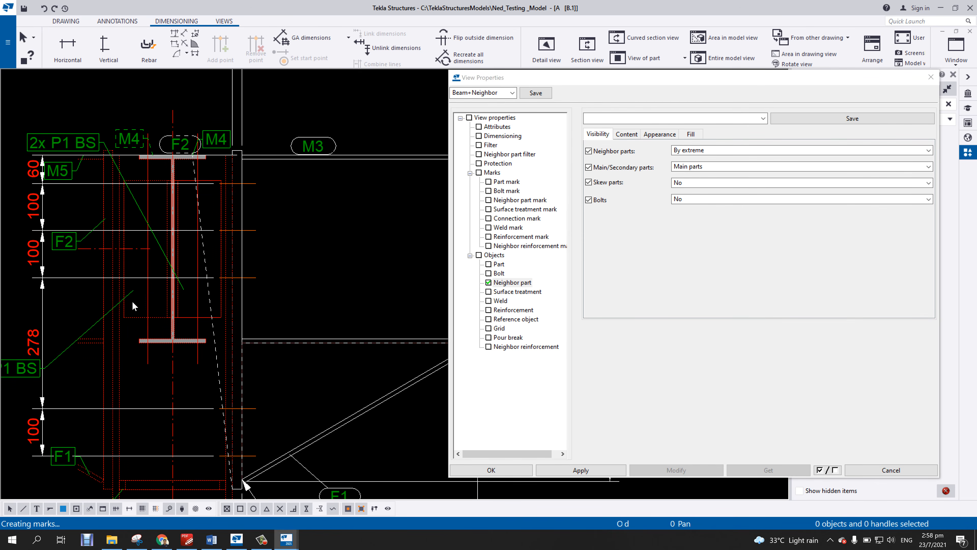
scroll(152, 293, down, 2)
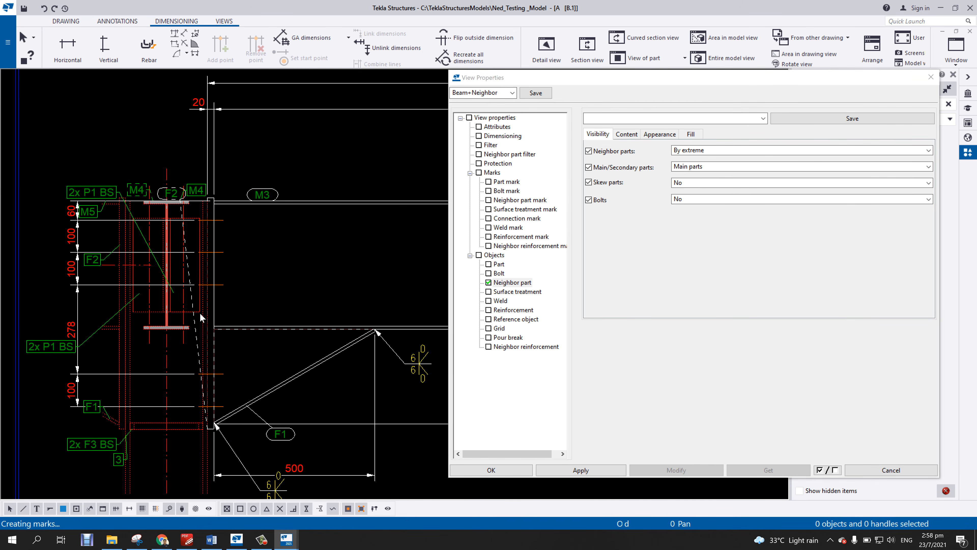
Set the front view's neighbor part visibility back to Connecting parts, apply it, and close the view properties.
click(735, 151)
click(721, 182)
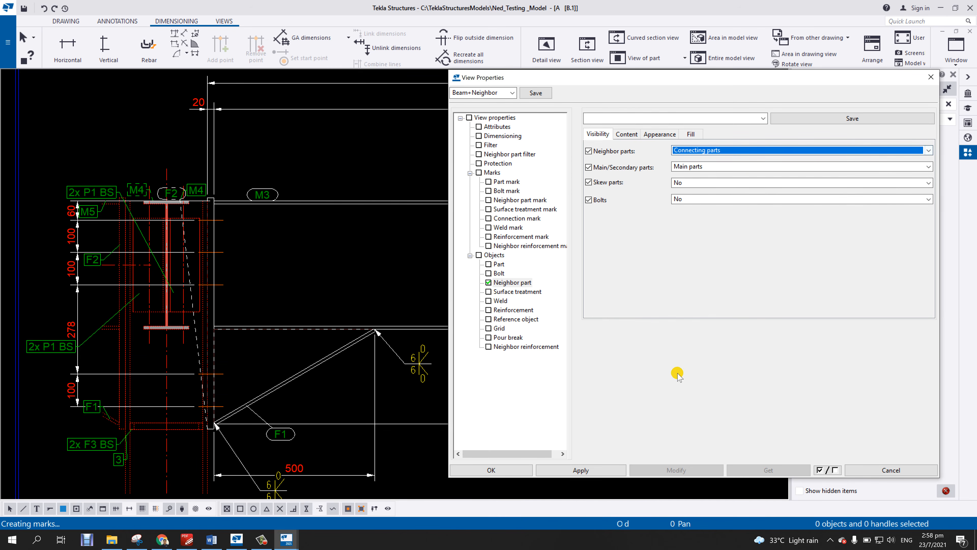
middle_drag(296, 425, 318, 294)
scroll(310, 312, down, 3)
click(338, 334)
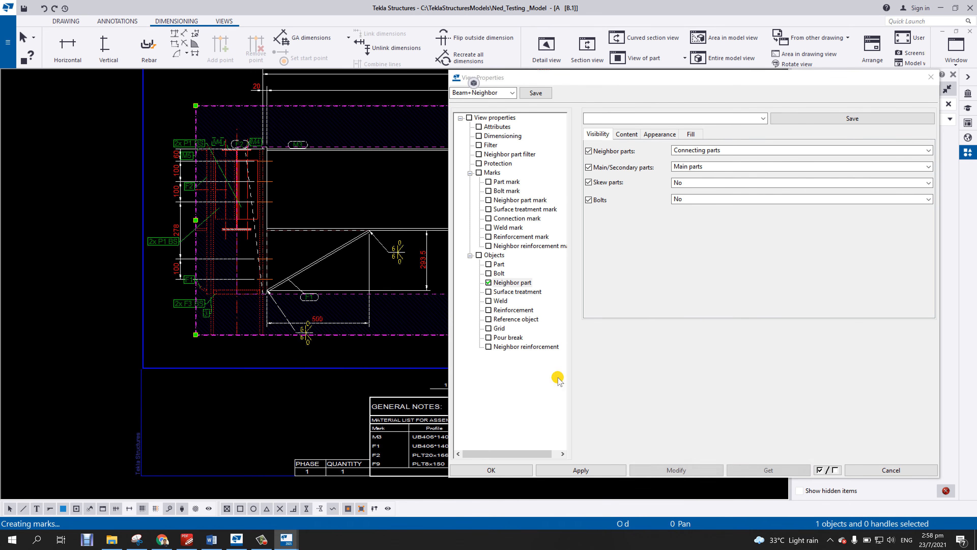
click(700, 470)
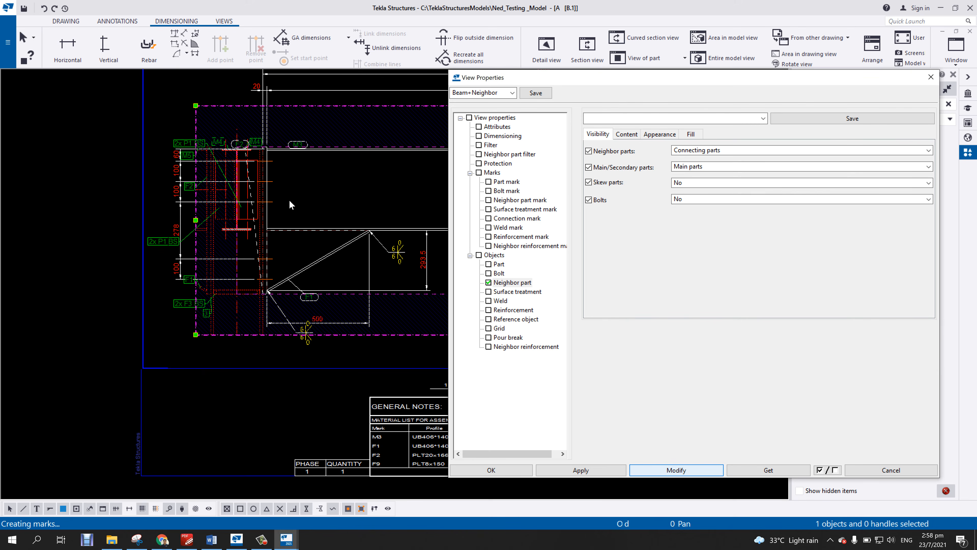
scroll(240, 204, up, 3)
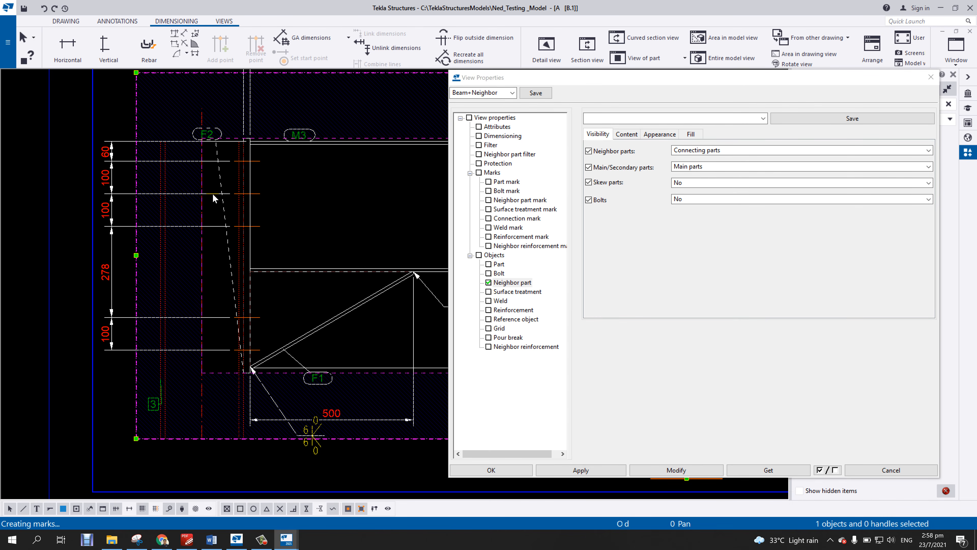
scroll(214, 193, down, 5)
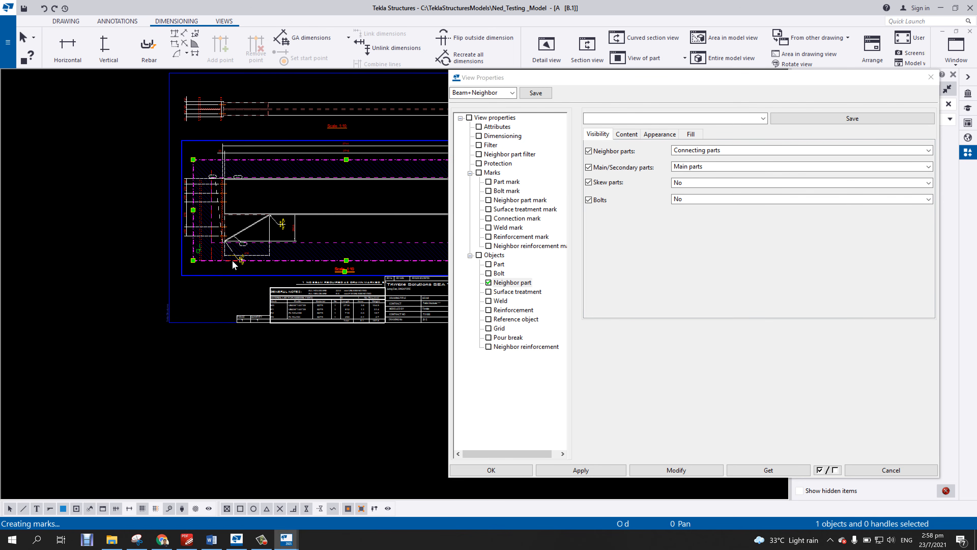
scroll(215, 214, up, 2)
click(211, 165)
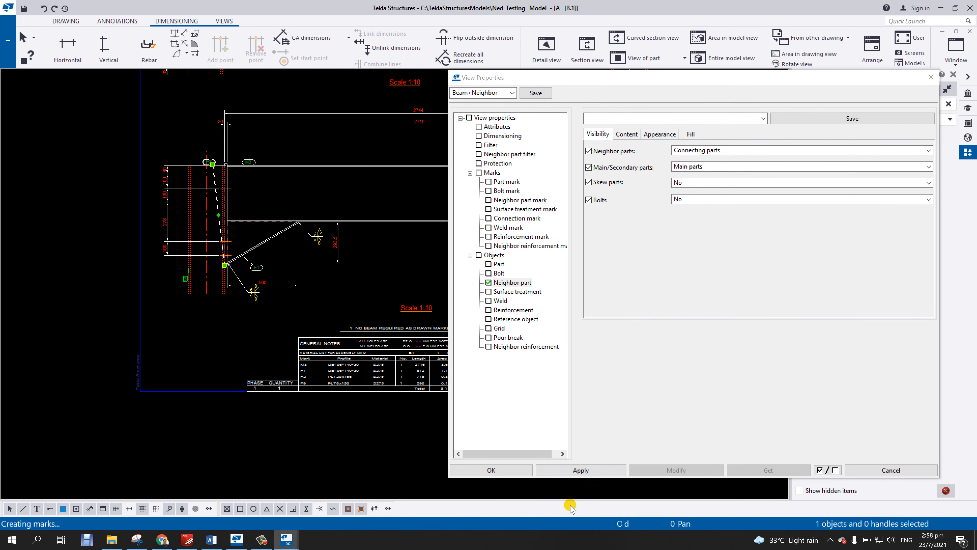
click(514, 472)
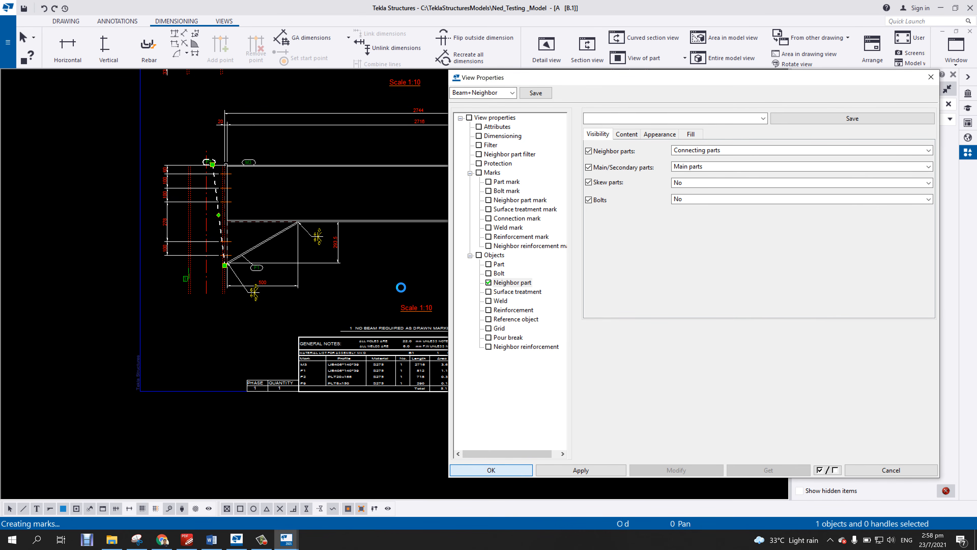
Close the beam assembly drawing and keep its changes, without marking it ready for issuing.
scroll(375, 339, down, 3)
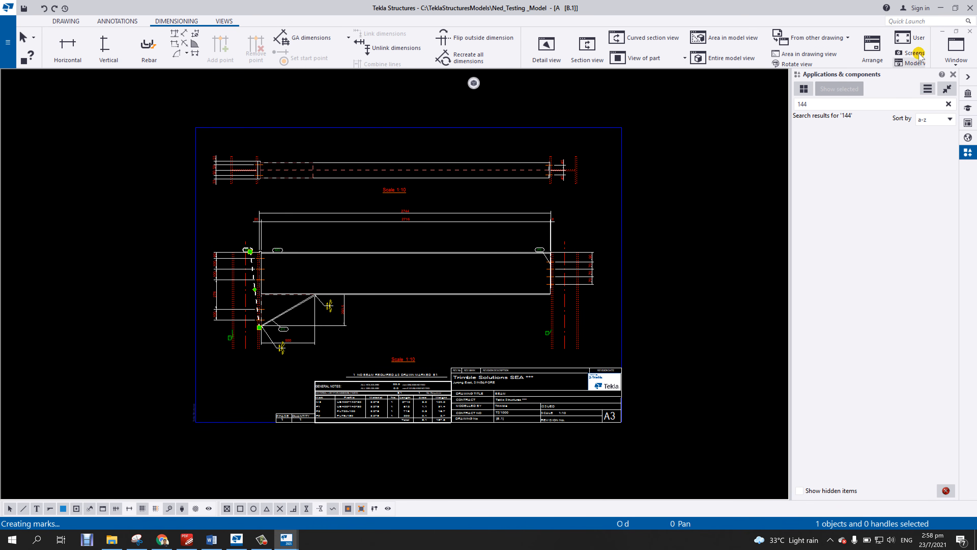
click(970, 31)
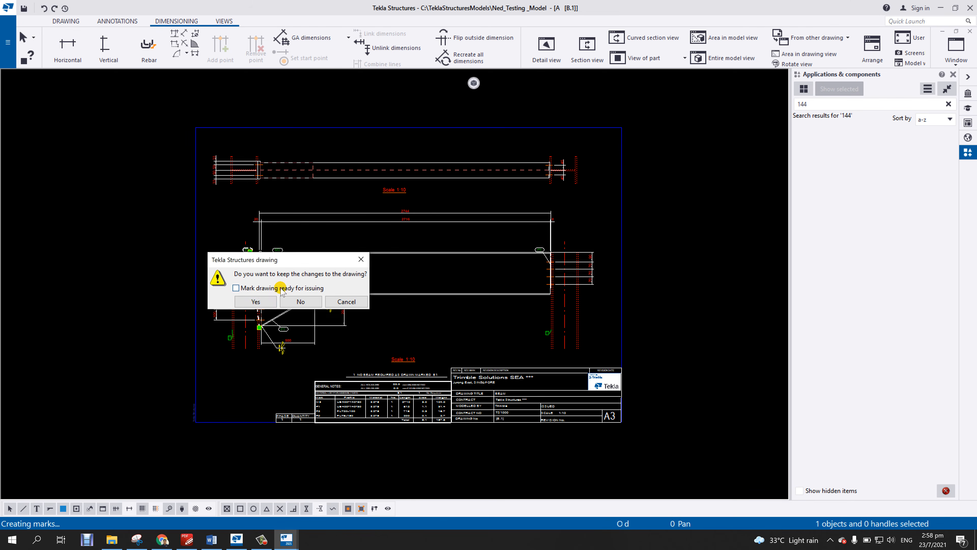
click(256, 301)
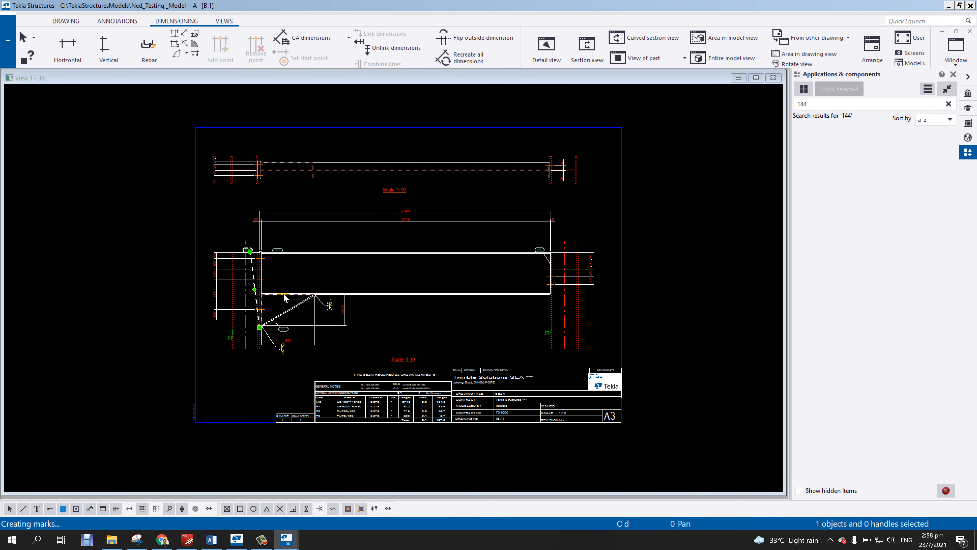
Examine the 3D model's beam-to-column connections, including the haunched one, from several angles.
scroll(340, 295, down, 2)
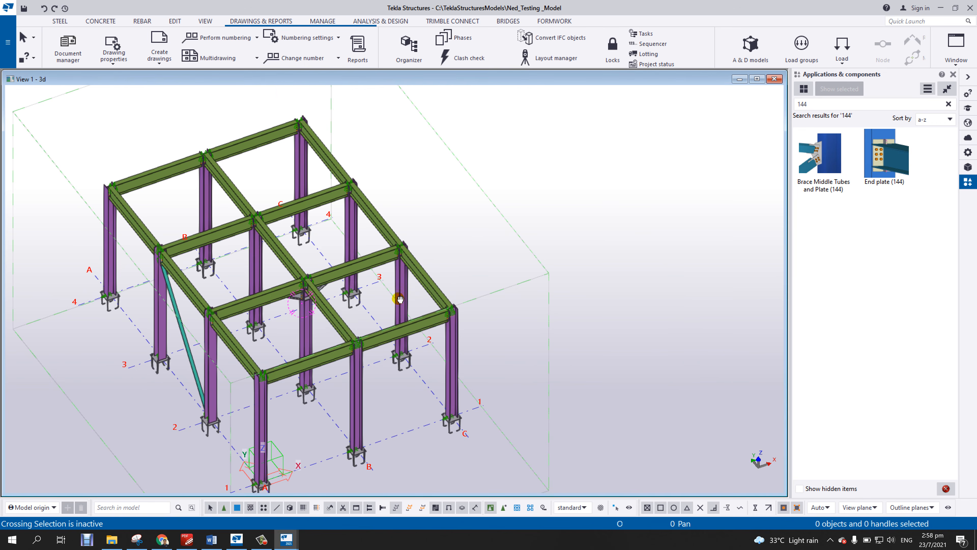
scroll(399, 297, up, 2)
ctrl+middle_drag(397, 289, 402, 263)
scroll(402, 263, down, 2)
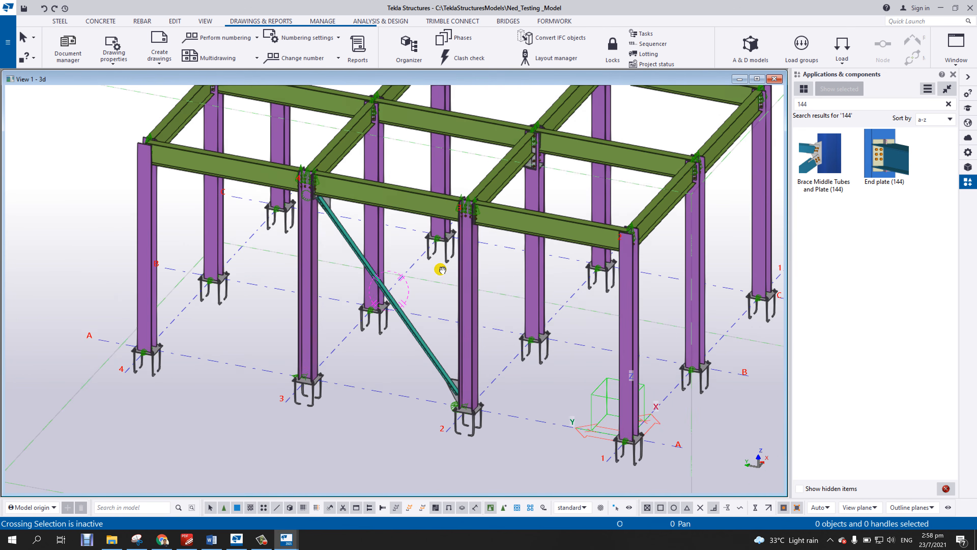
scroll(387, 267, up, 2)
scroll(381, 247, down, 2)
scroll(376, 219, up, 3)
scroll(365, 219, down, 2)
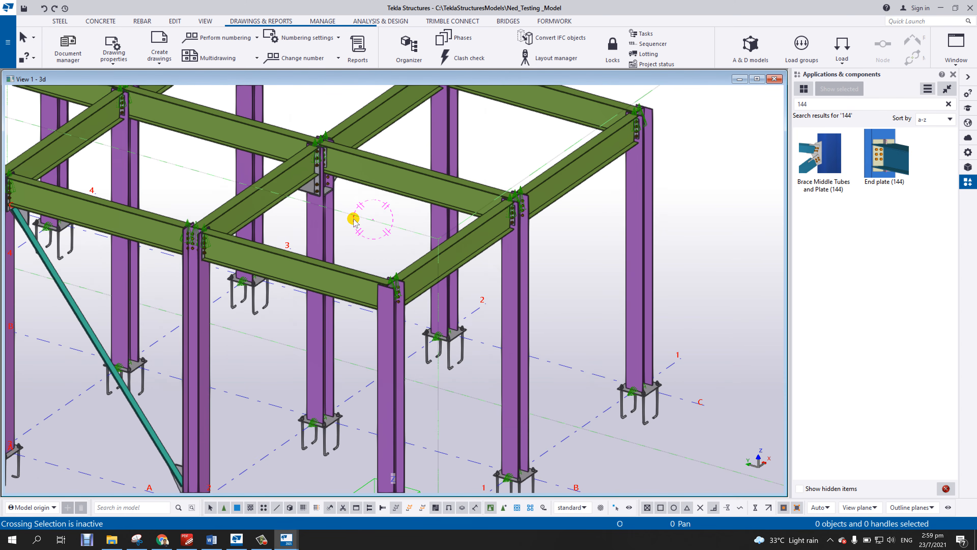
scroll(414, 216, up, 5)
scroll(387, 229, down, 3)
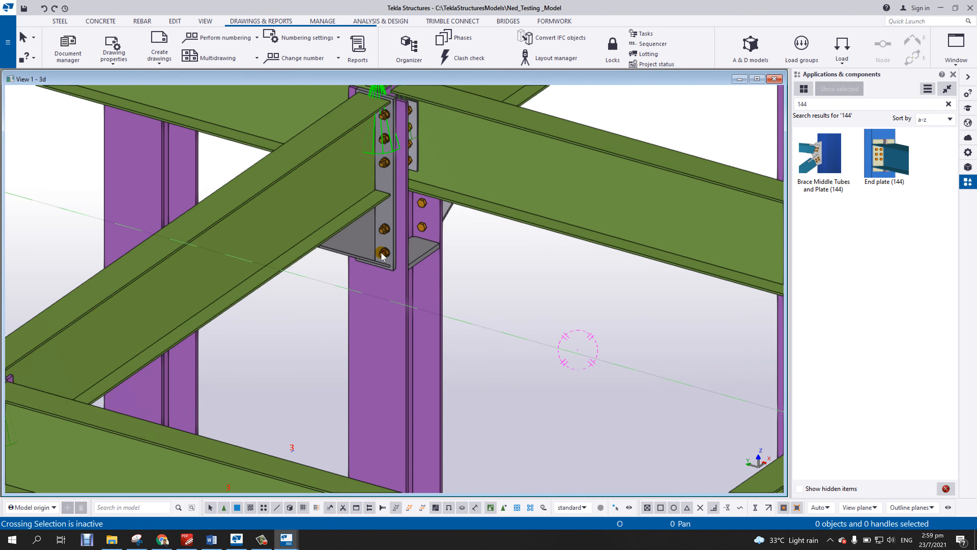
scroll(381, 287, up, 1)
scroll(405, 258, up, 2)
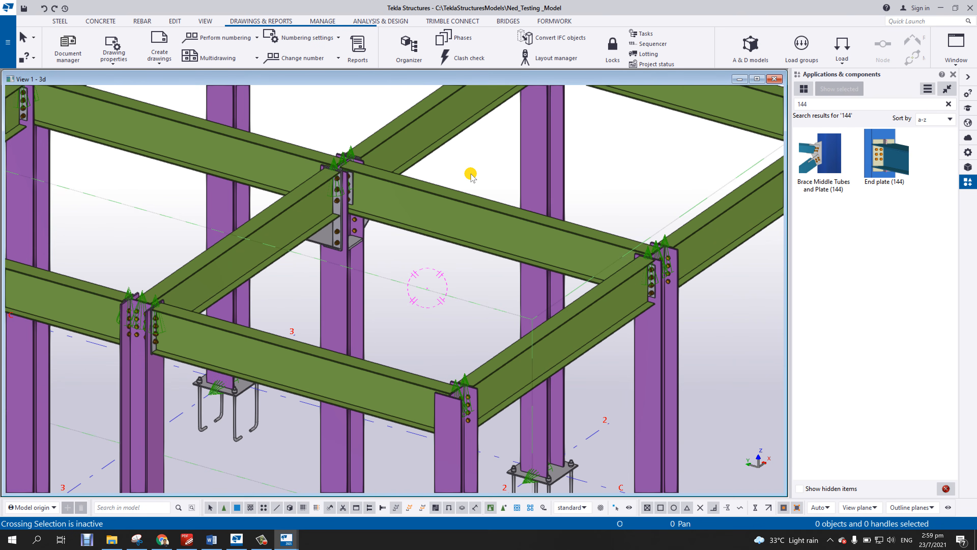
Start a new object group filter for the 3D view and add one Part row to it.
double_click(479, 166)
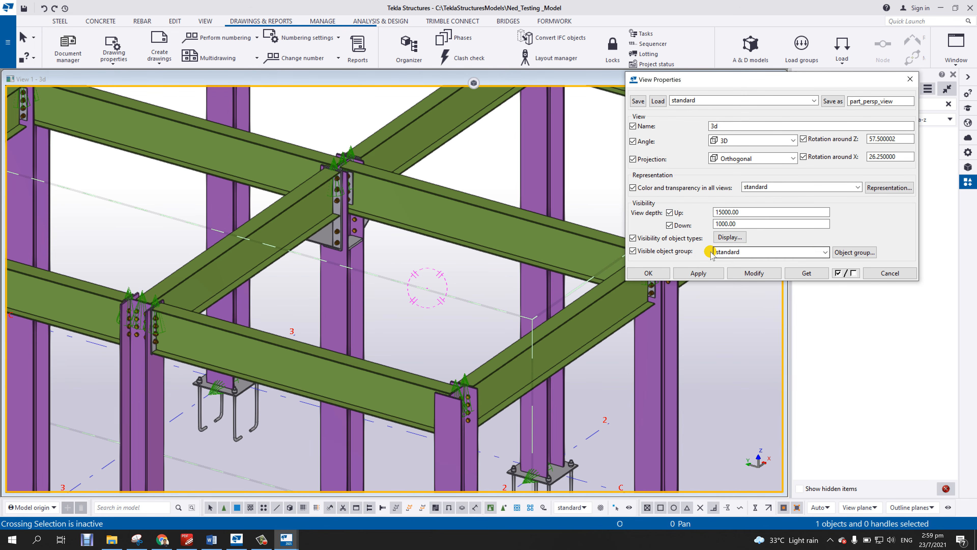
click(853, 252)
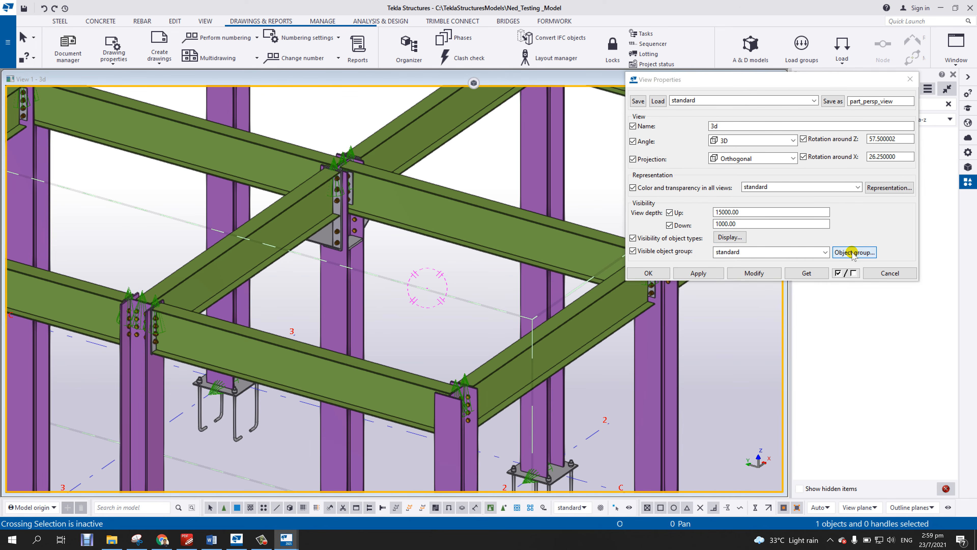
click(897, 318)
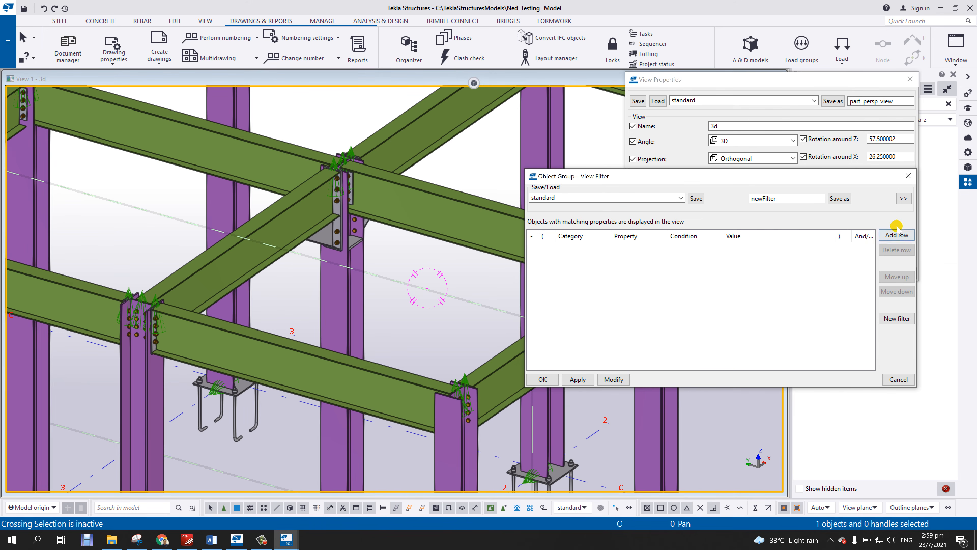
click(897, 237)
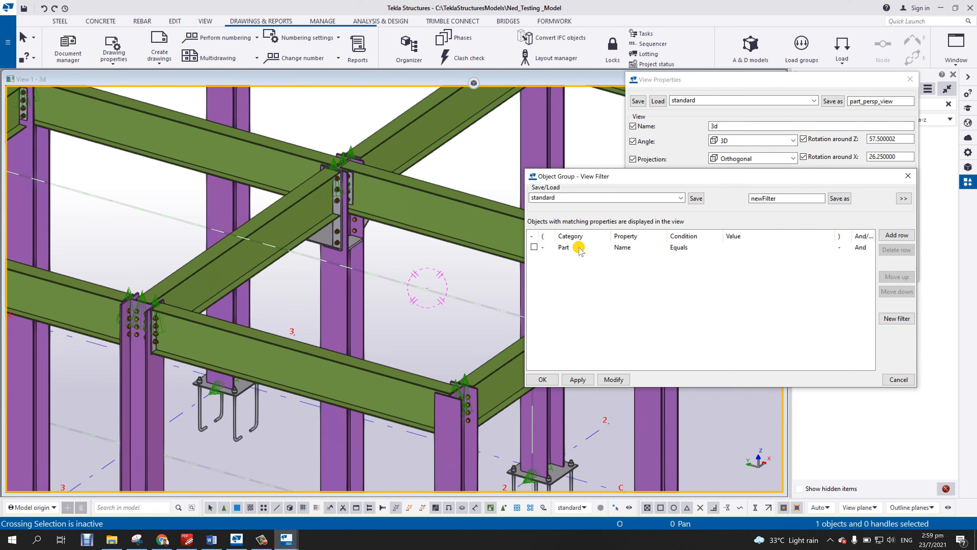
Set the filter row's property to Profile with condition Equals, enable it, and take its value from the stiffener plate at the haunched column connection.
click(623, 250)
click(630, 248)
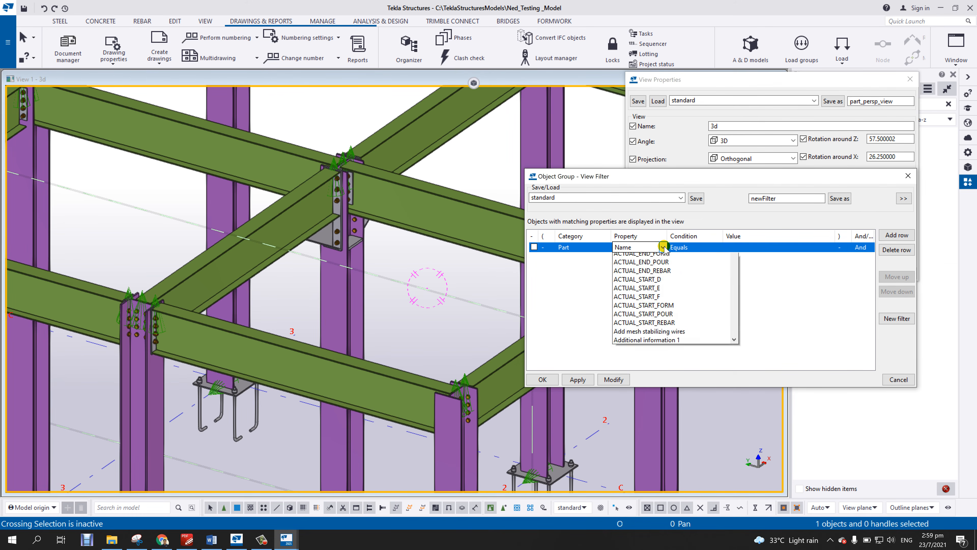
click(655, 263)
click(770, 248)
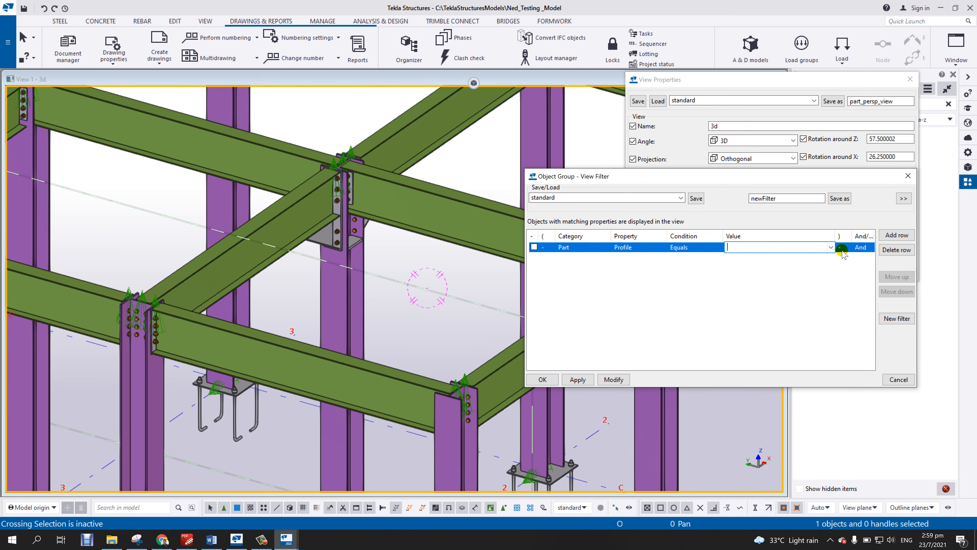
click(831, 248)
click(766, 265)
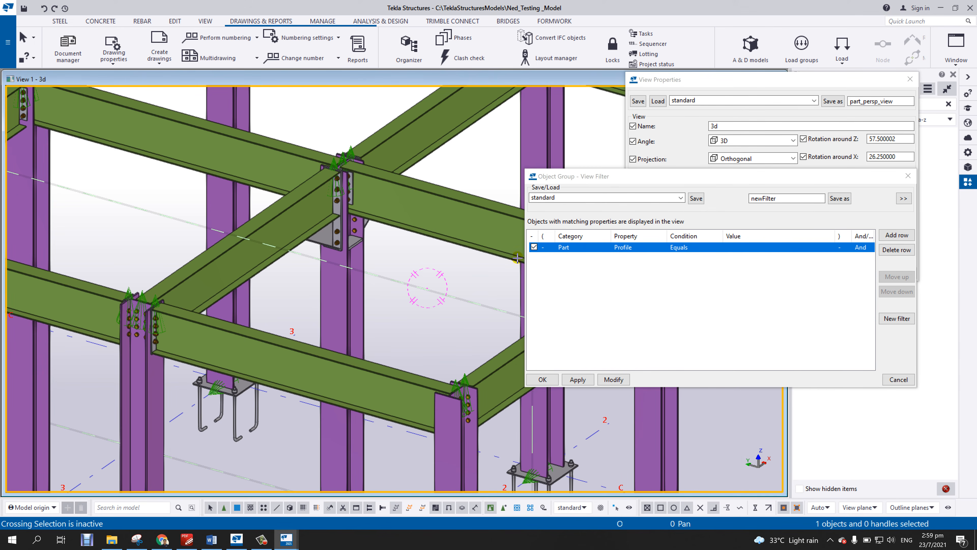
scroll(351, 249, up, 3)
click(356, 238)
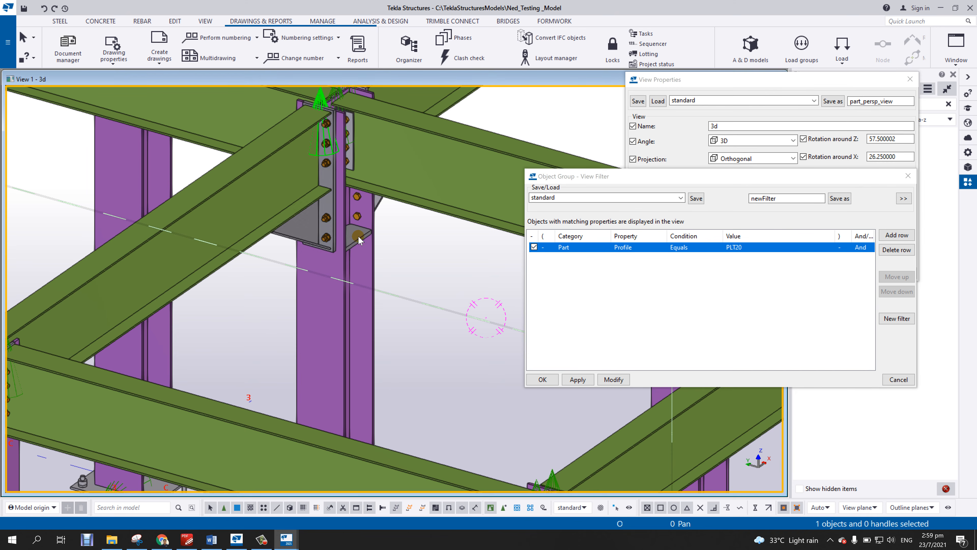
Change the filter's profile value to PL*, apply it to the 3D view, and close the filter and view properties.
click(749, 251)
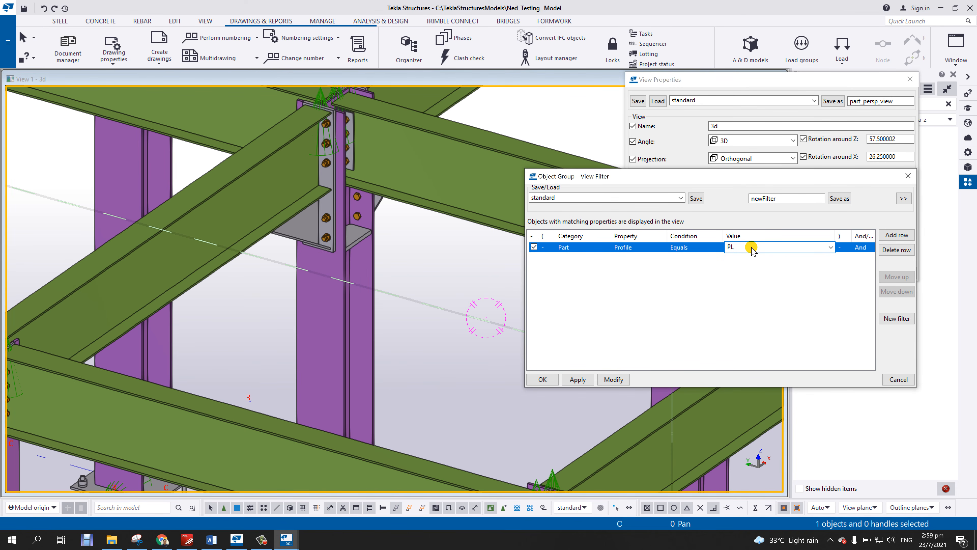
scroll(433, 337, down, 5)
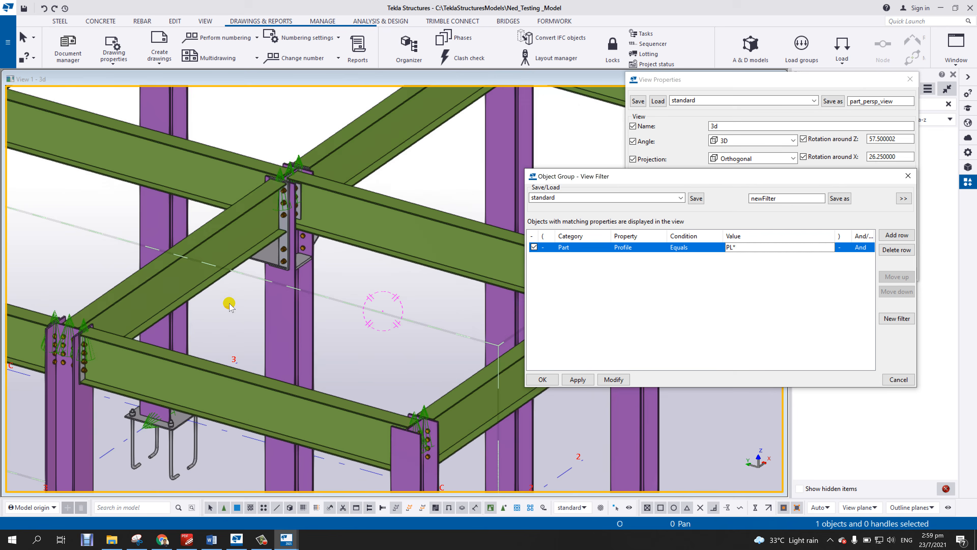
click(626, 381)
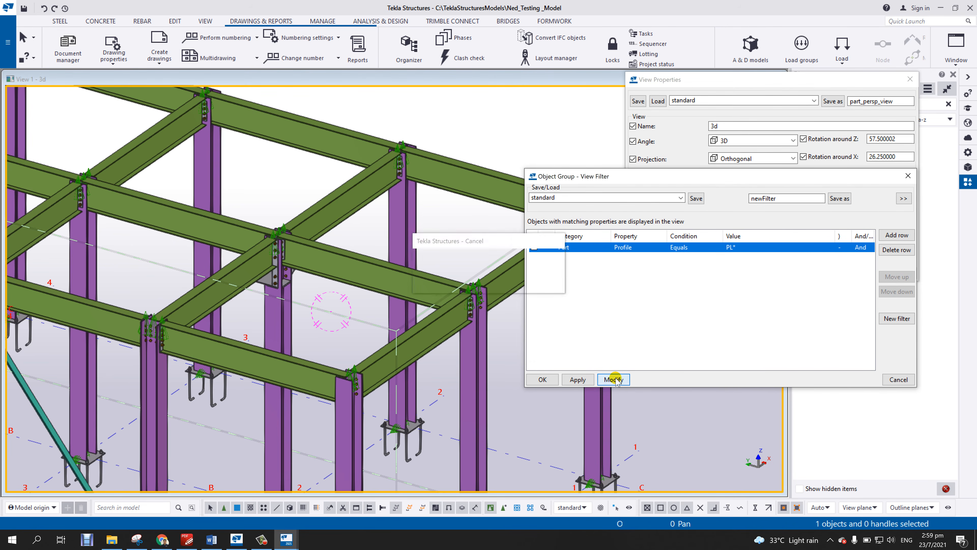
click(542, 379)
scroll(562, 312, down, 2)
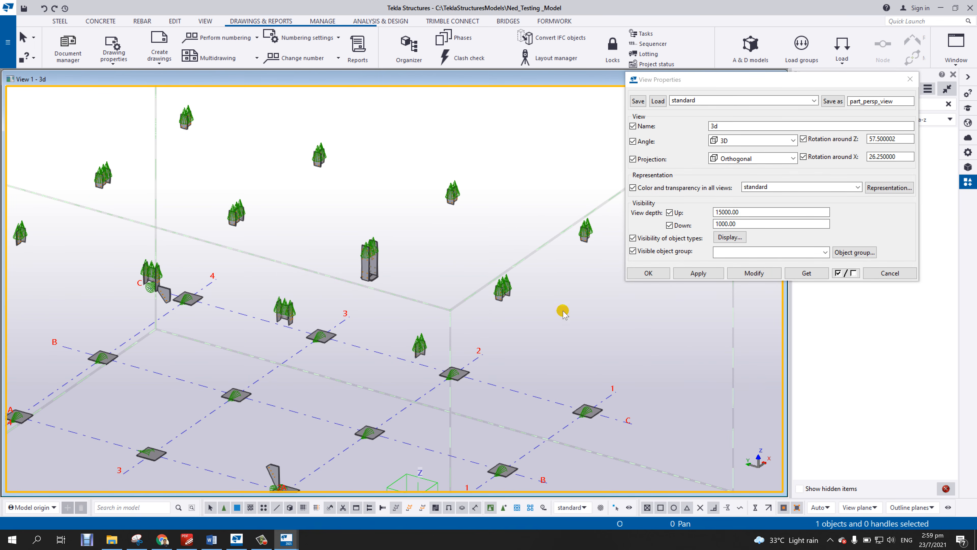
click(634, 274)
middle_drag(525, 330, 521, 306)
Limit the 3D view's visible object types to parts, including those in components, and grids, then apply and close the view settings.
double_click(575, 302)
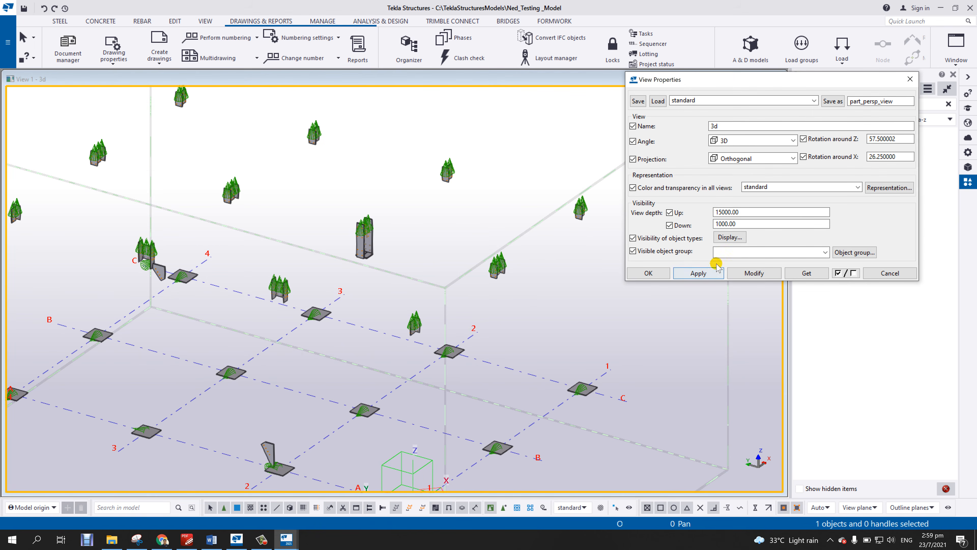
click(729, 237)
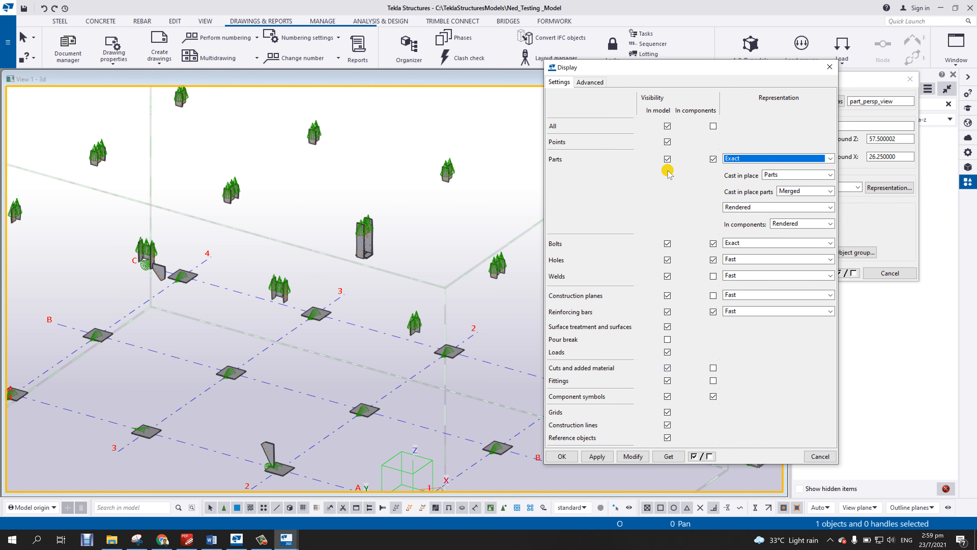
click(667, 125)
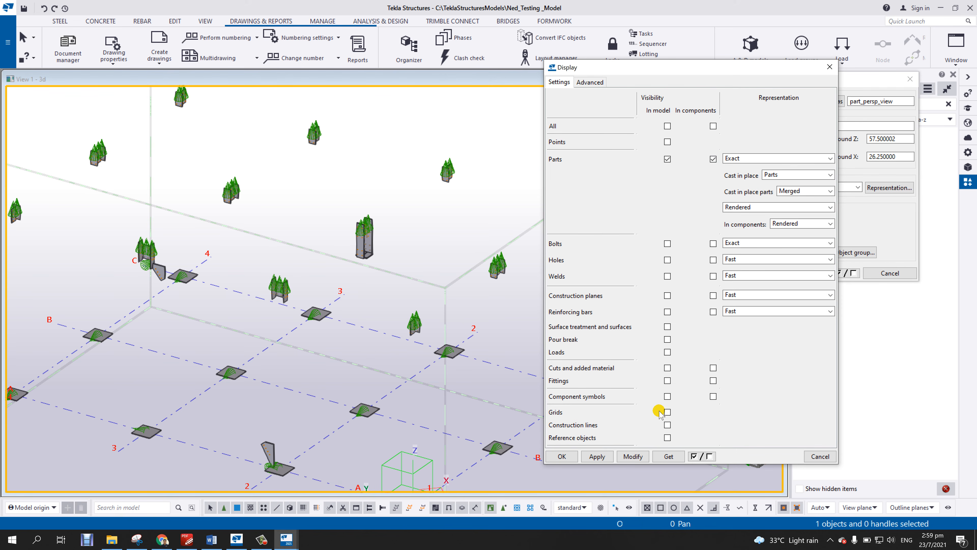
click(633, 456)
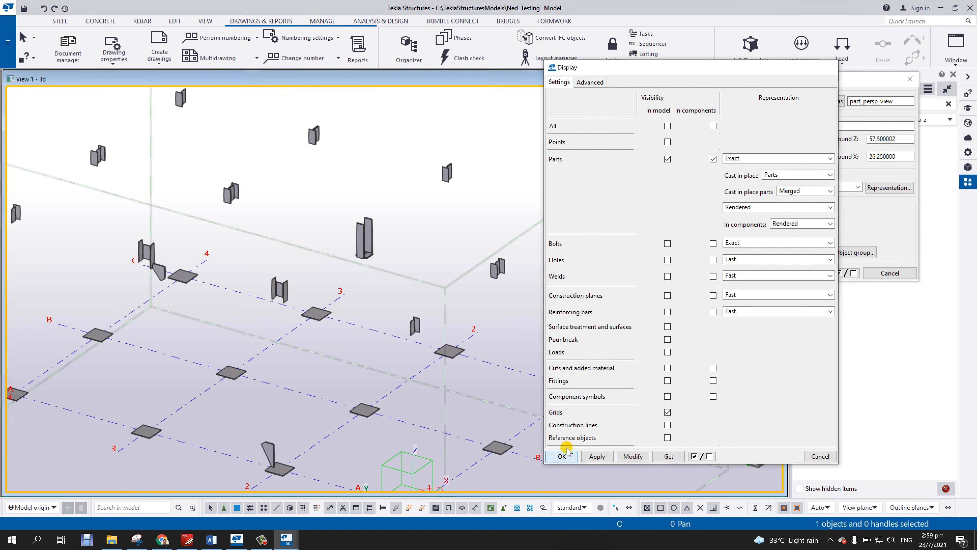
click(562, 456)
click(648, 273)
Examine the filtered plates in the 3D view, including the tapered plate at grid A-2.
scroll(382, 298, down, 3)
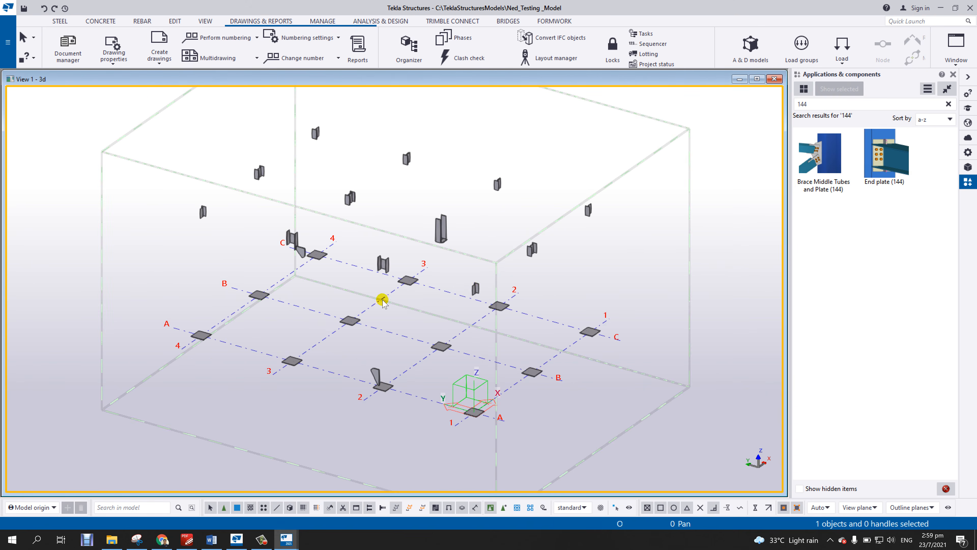
scroll(476, 305, up, 5)
middle_drag(501, 215, 449, 262)
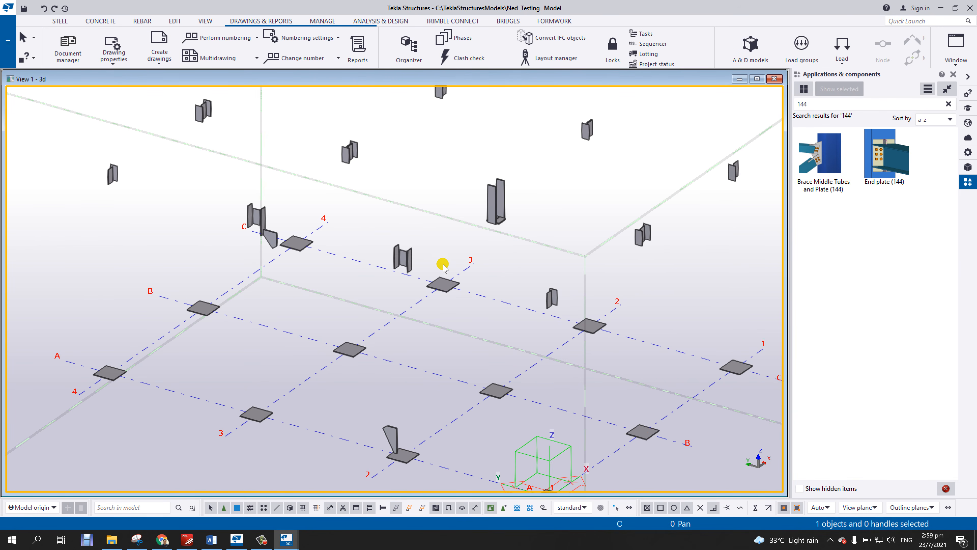
scroll(443, 266, down, 2)
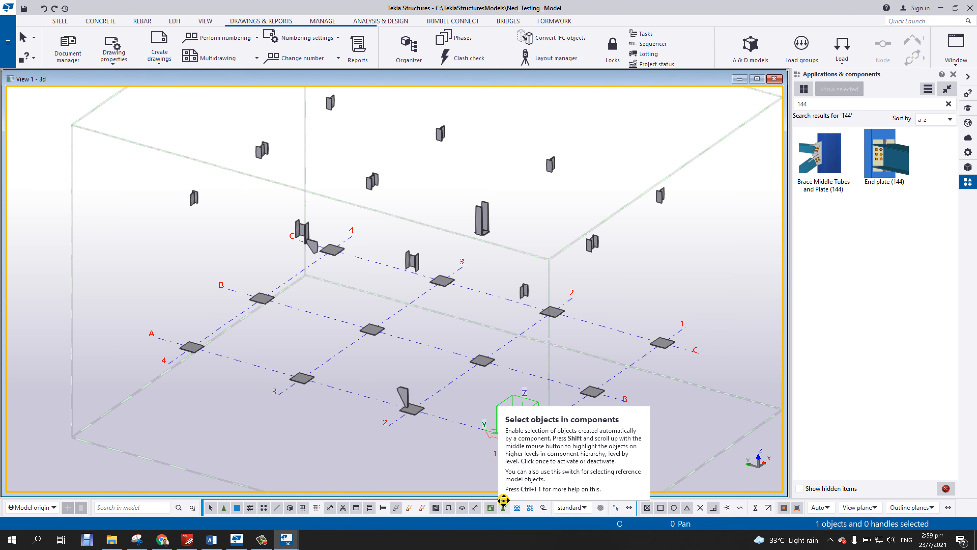
scroll(436, 402, up, 3)
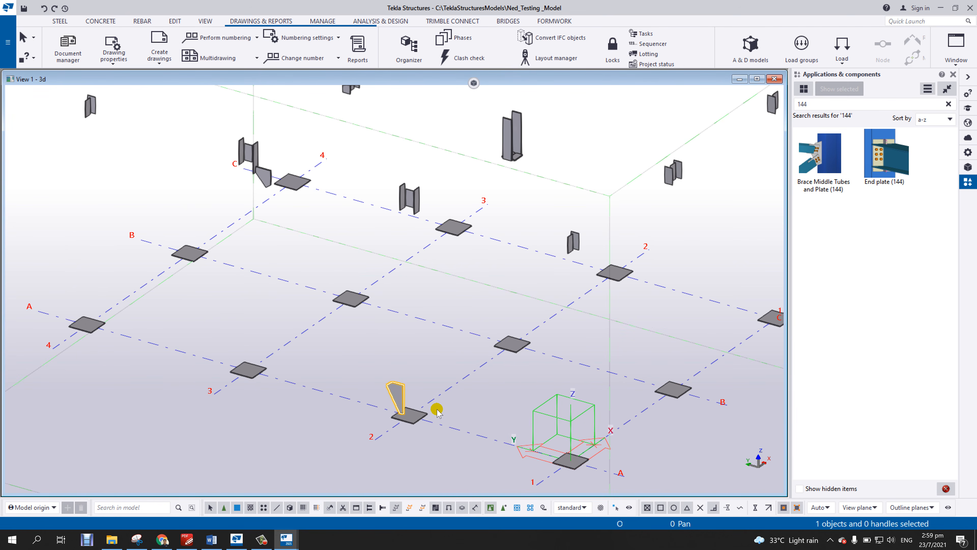
scroll(481, 459, down, 2)
scroll(442, 407, up, 2)
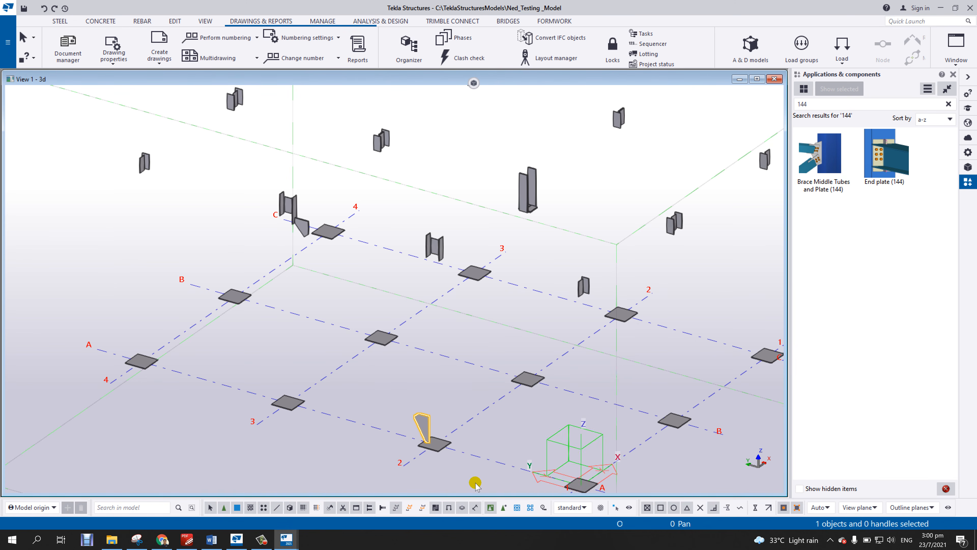
Enable selection of objects in components and try selecting a tall stiffener plate and the tapered plate at grid A-2.
click(504, 508)
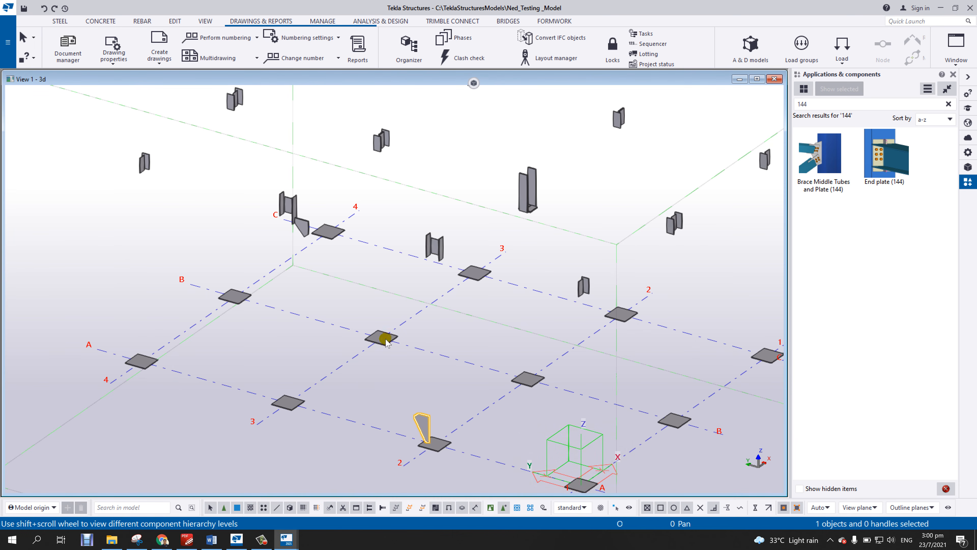
click(512, 204)
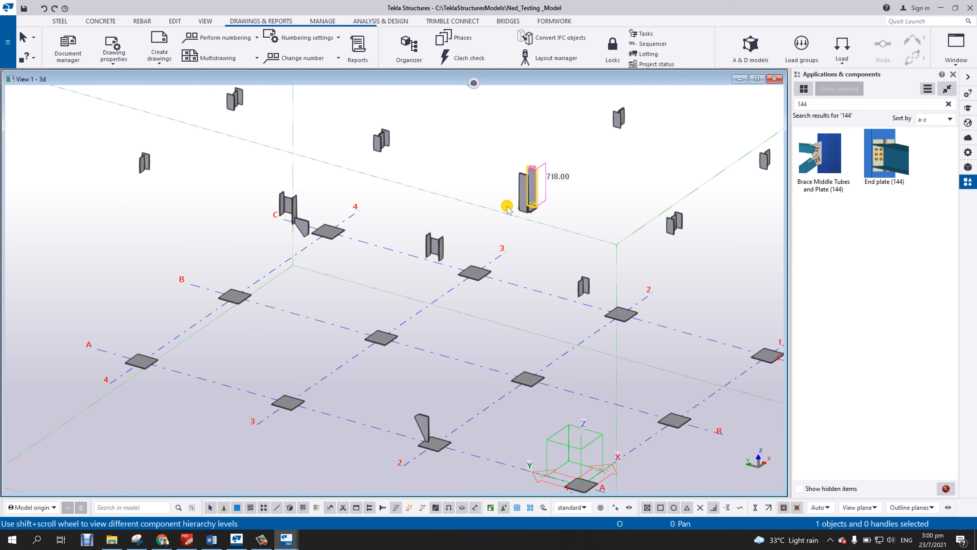
scroll(417, 272, down, 2)
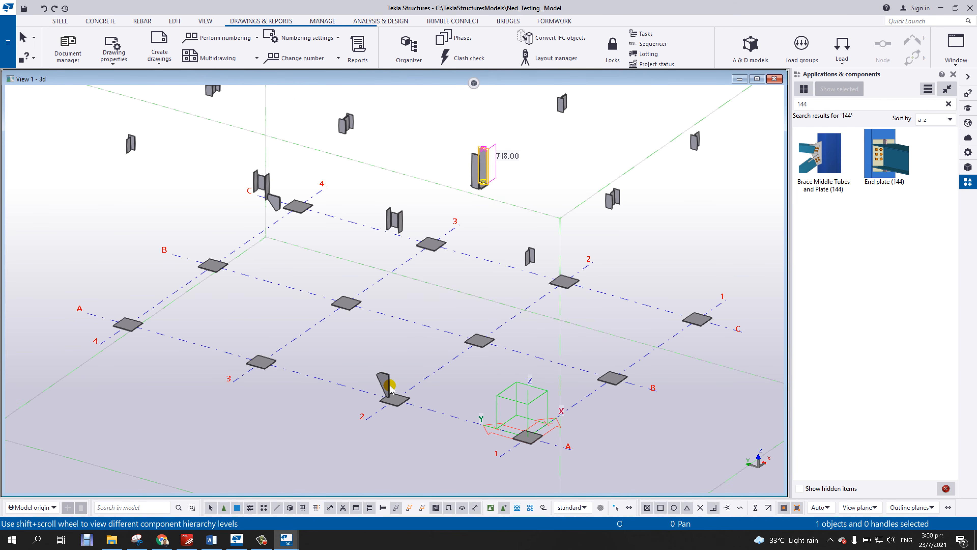
click(387, 386)
middle_drag(398, 381, 414, 360)
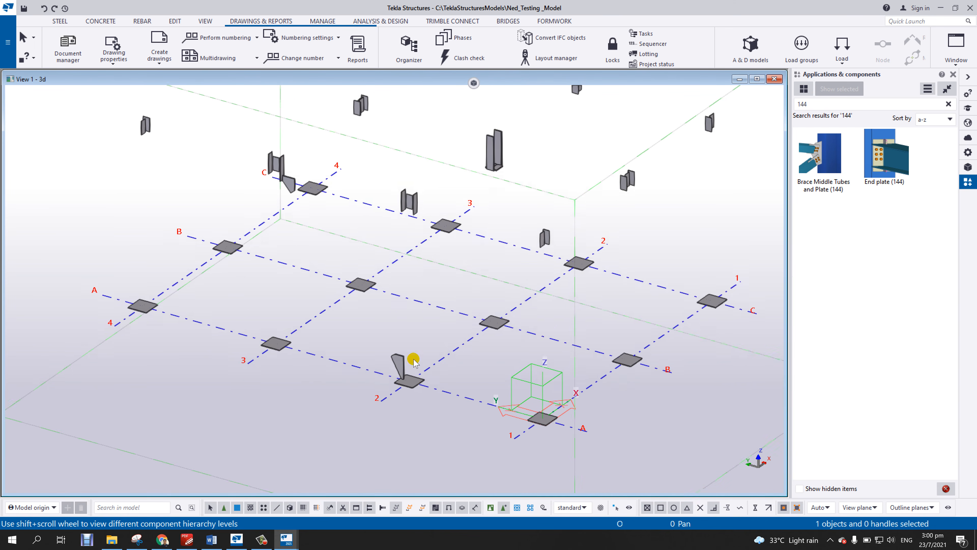
scroll(414, 360, up, 3)
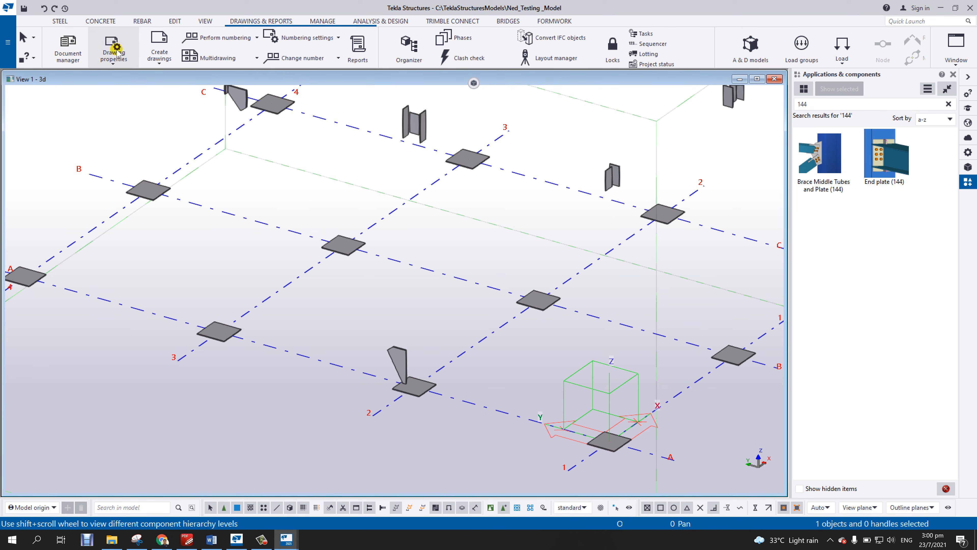
Open the single-part drawing properties and load the Plate settings.
click(123, 58)
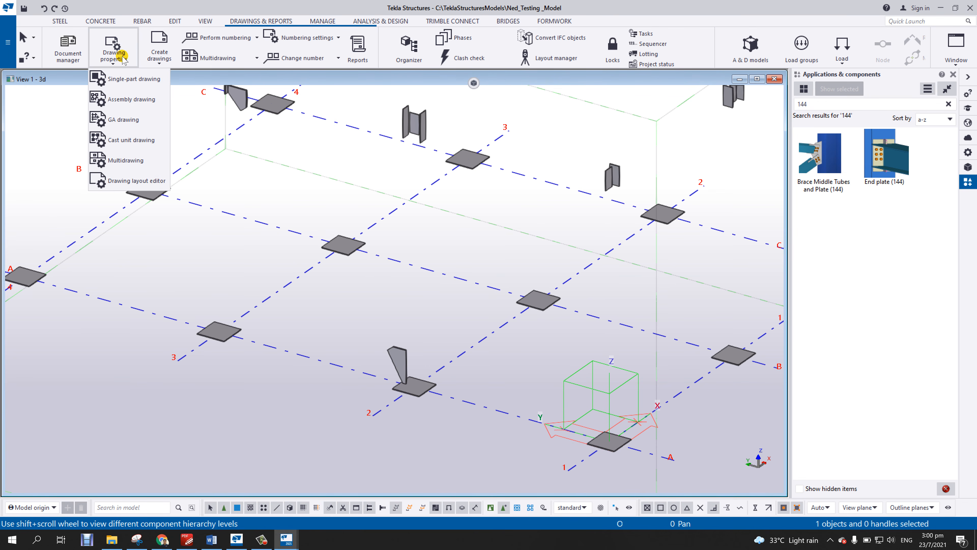
click(133, 79)
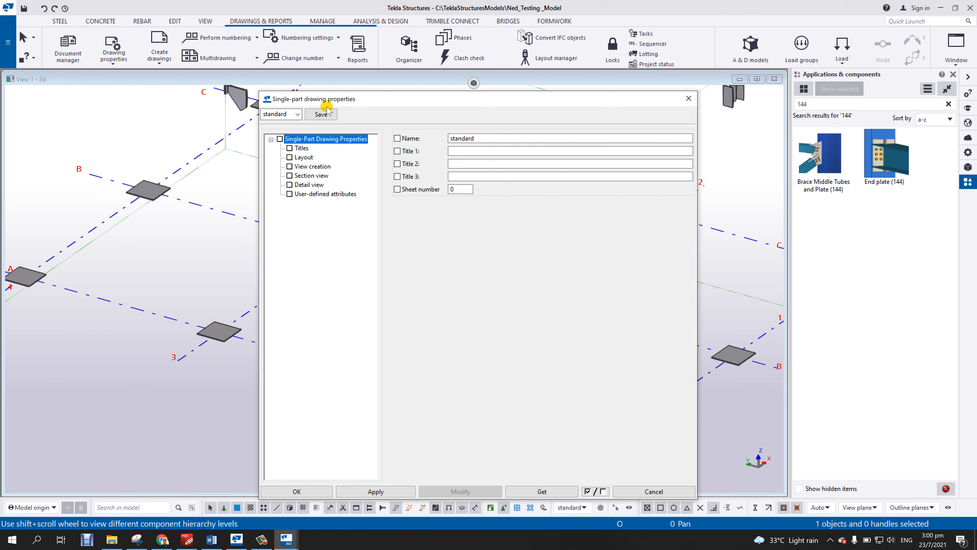
drag(356, 99, 317, 70)
click(259, 91)
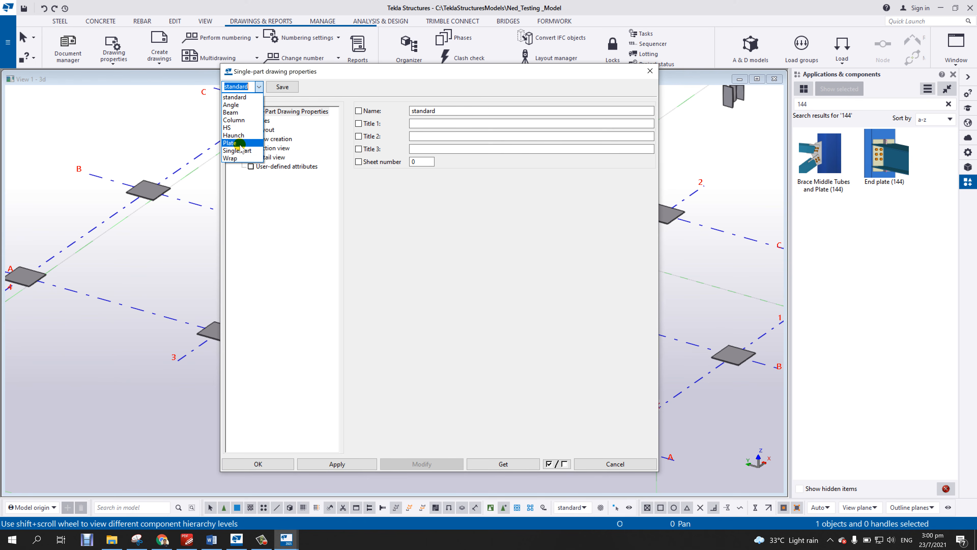
click(245, 139)
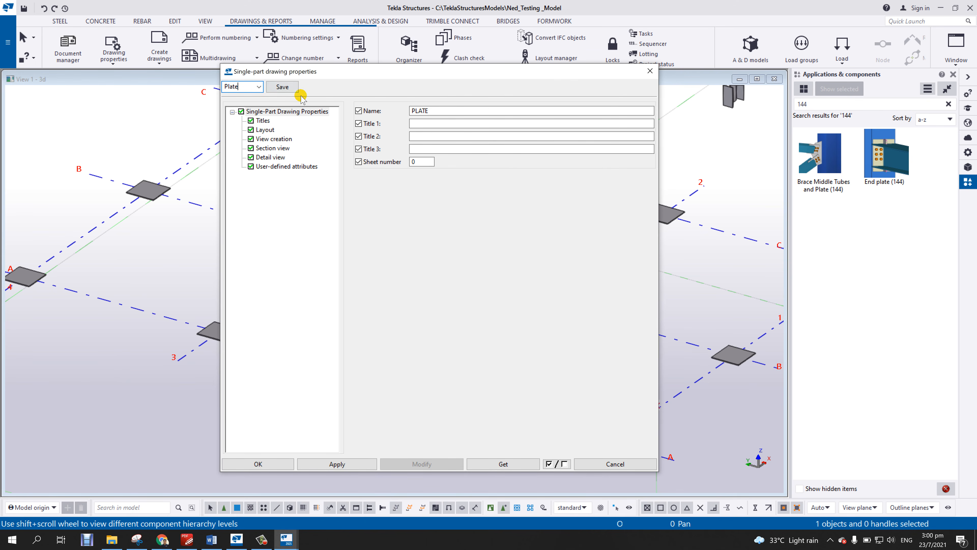
For the plate drawing's Workshop layout, set the size definition to Specified size with a4 (287x200), and apply it.
click(265, 130)
click(496, 144)
click(495, 144)
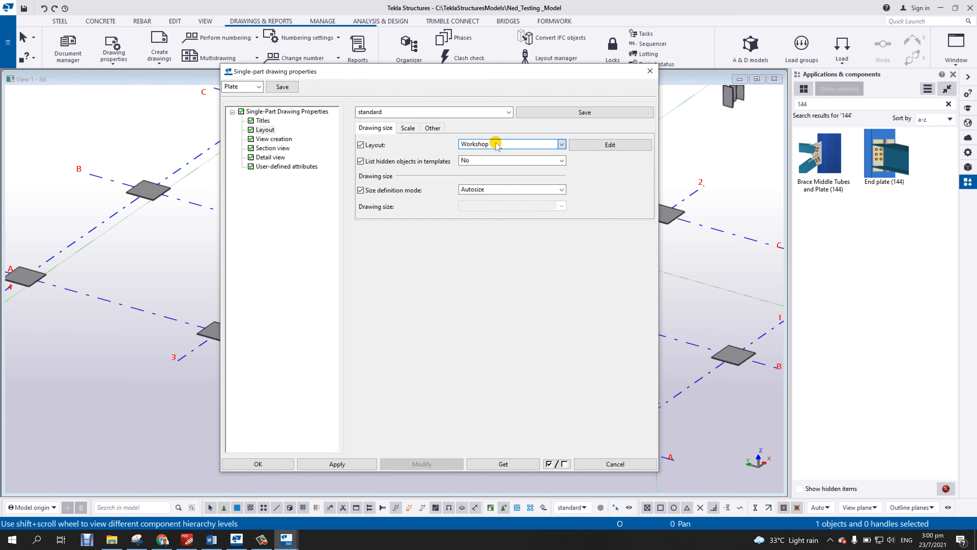
click(493, 189)
click(488, 200)
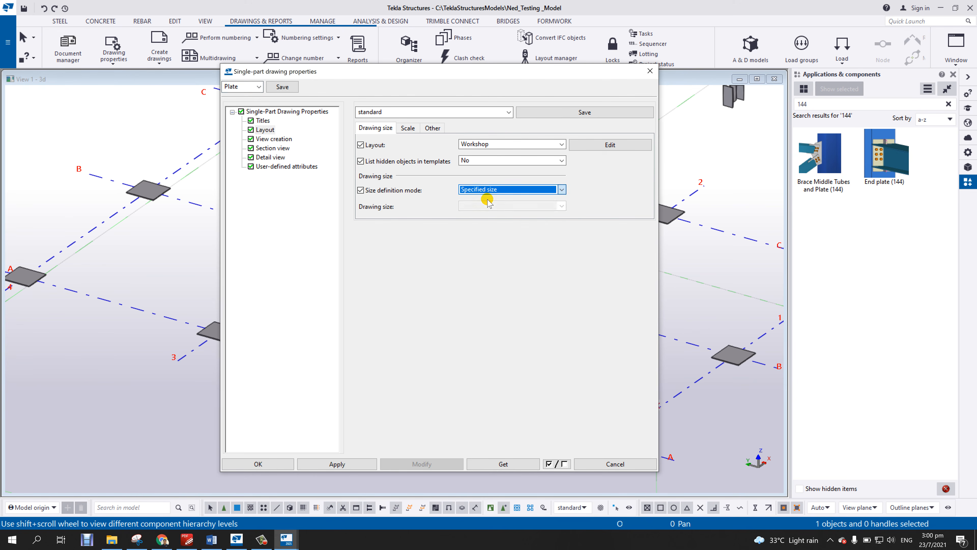
click(489, 204)
click(493, 236)
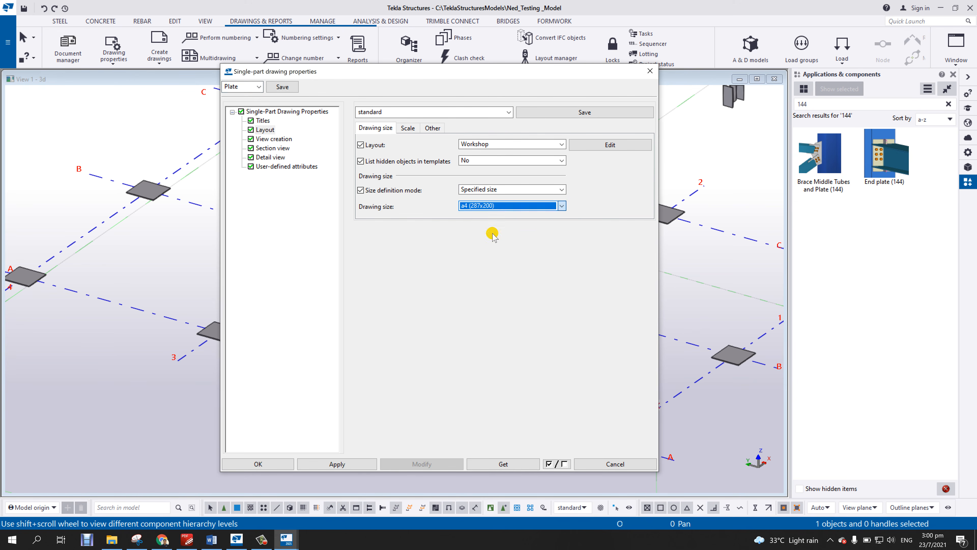
click(337, 464)
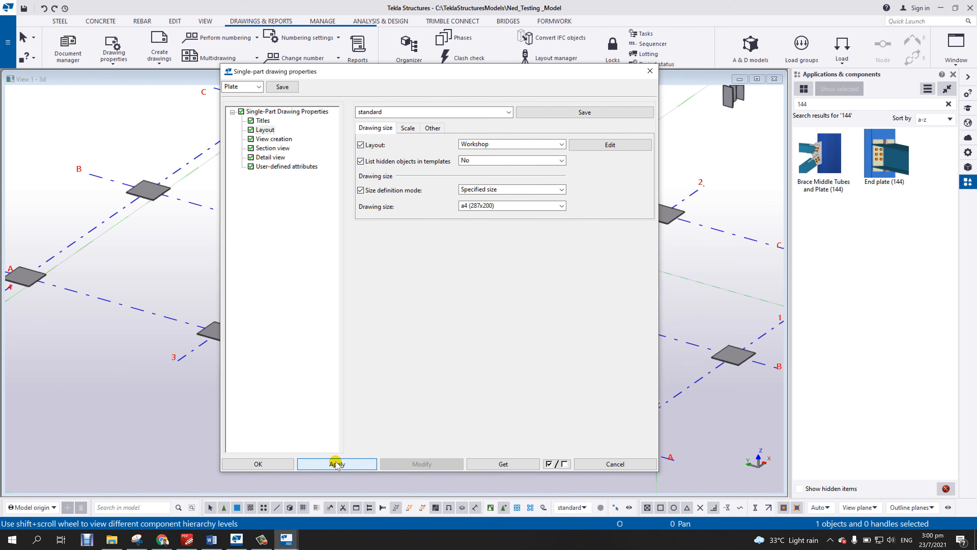
Turn the top view off in the plate drawing's view creation settings, apply the change, and close the drawing properties.
click(282, 139)
click(424, 166)
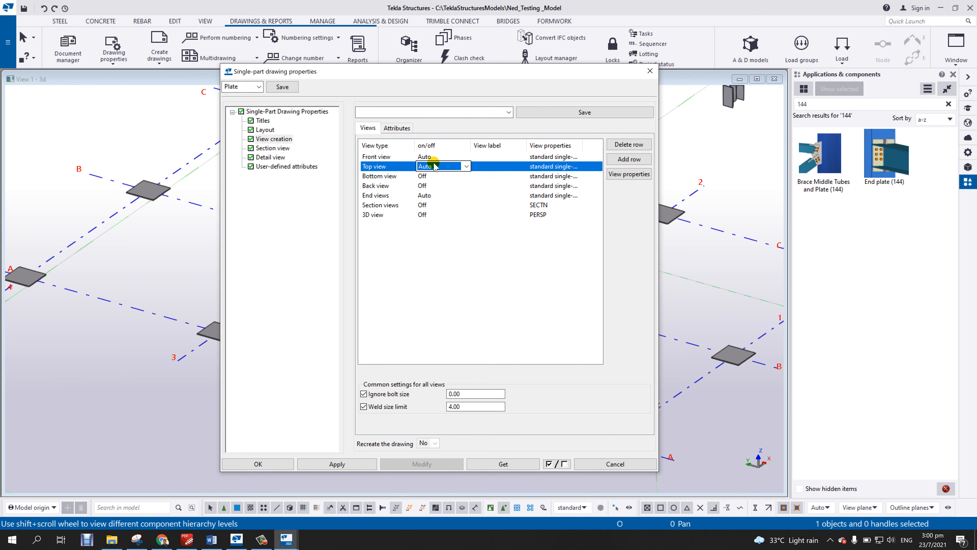
click(438, 166)
click(439, 177)
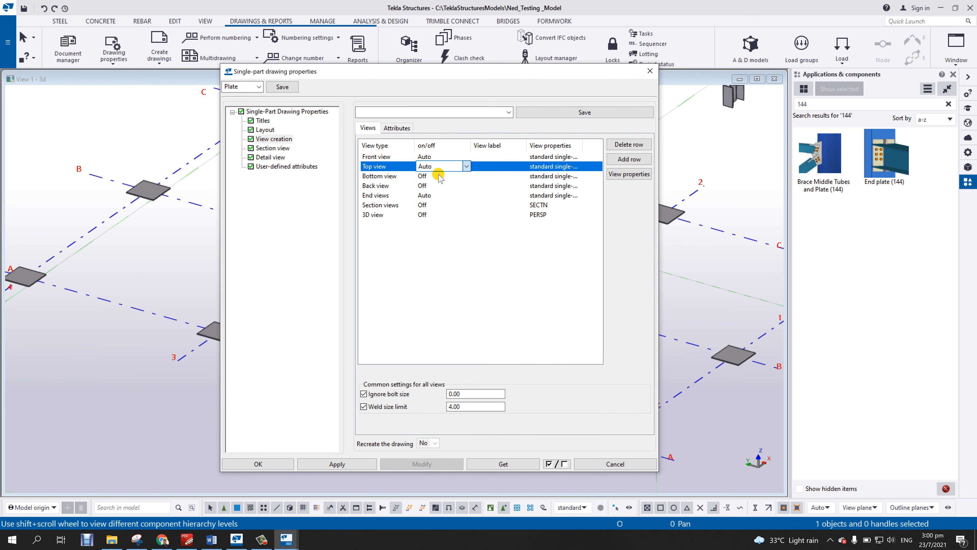
click(339, 465)
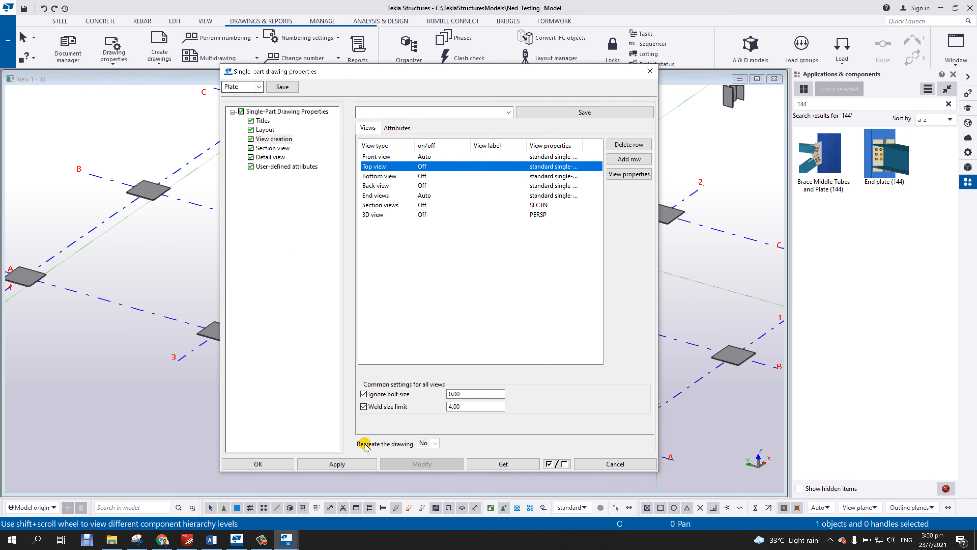
click(258, 464)
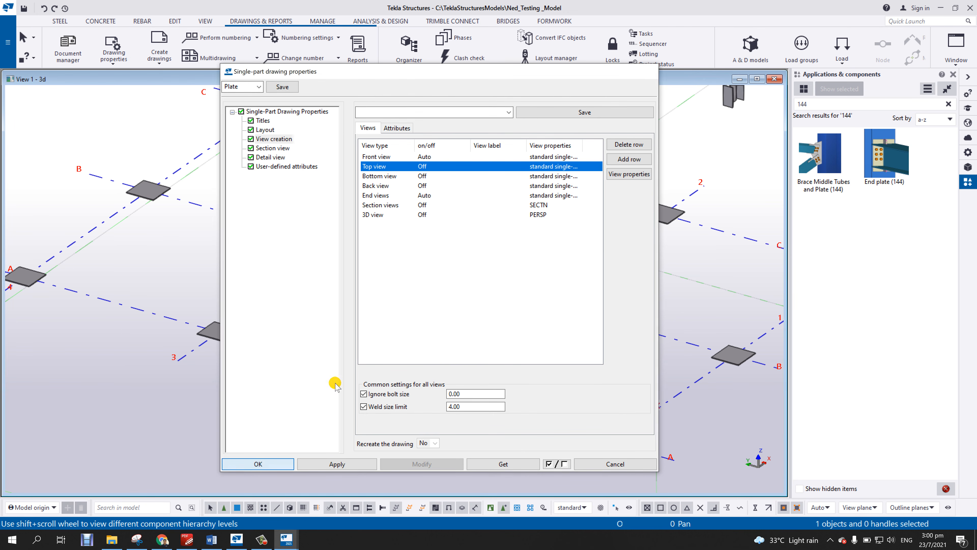
Open the Document manager and create a single-part drawing of the selected tapered plate at grid A-2.
scroll(430, 301, up, 3)
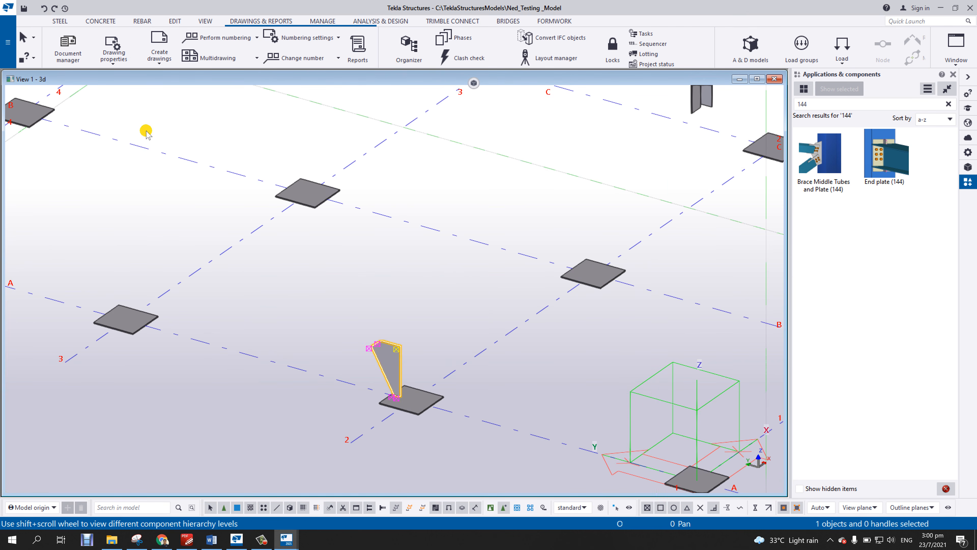
click(68, 48)
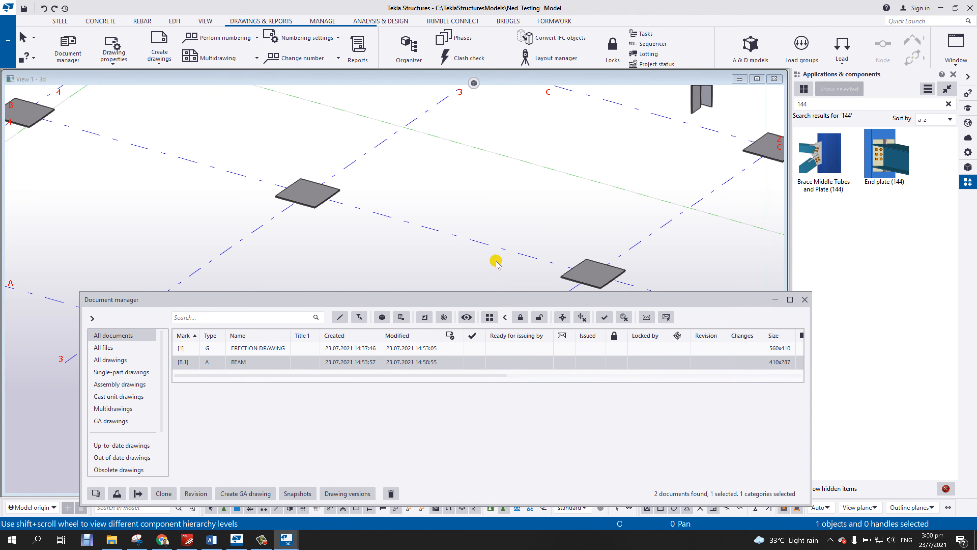
middle_drag(496, 261, 478, 146)
right_click(380, 249)
mouse_move(496, 430)
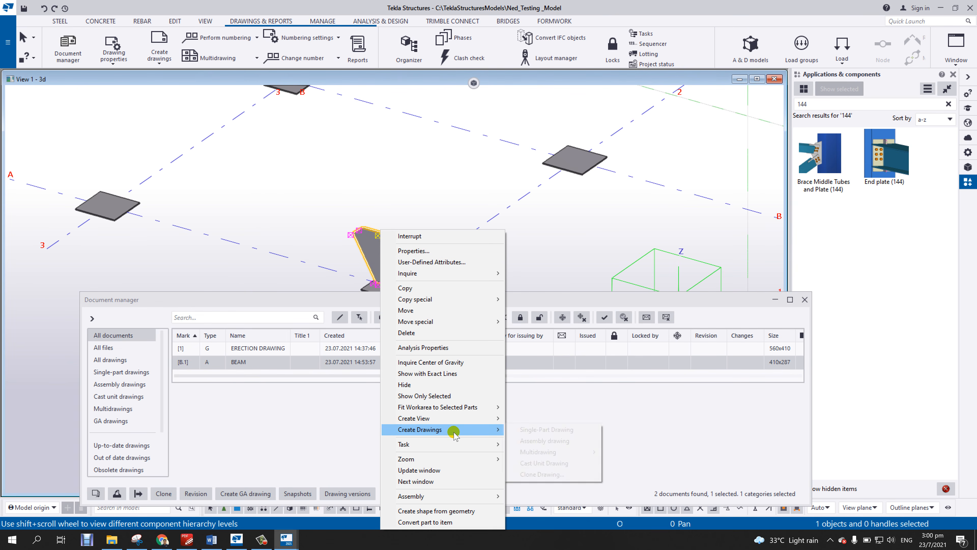
click(537, 430)
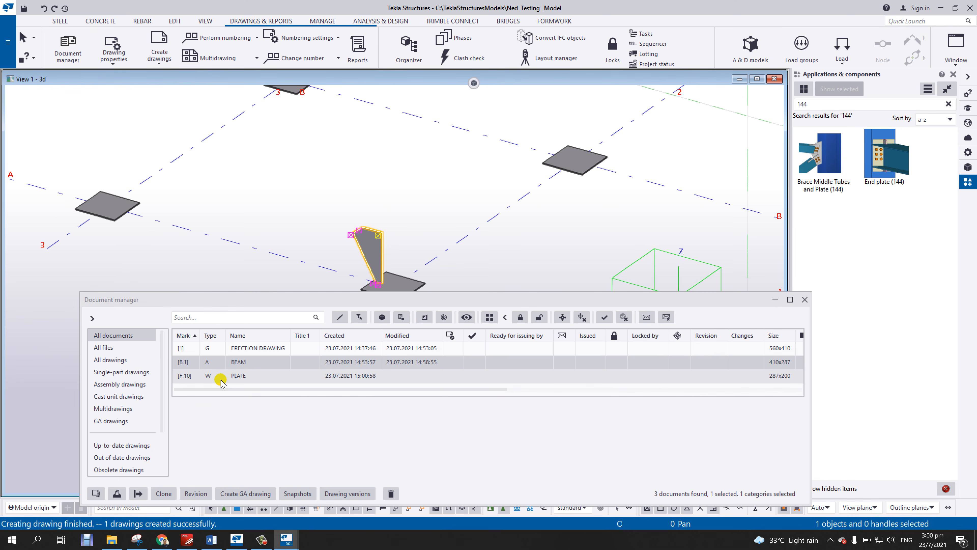
Open the new plate drawing F.10 in a maximized window, examine its dimensions and title block, and close it.
double_click(230, 377)
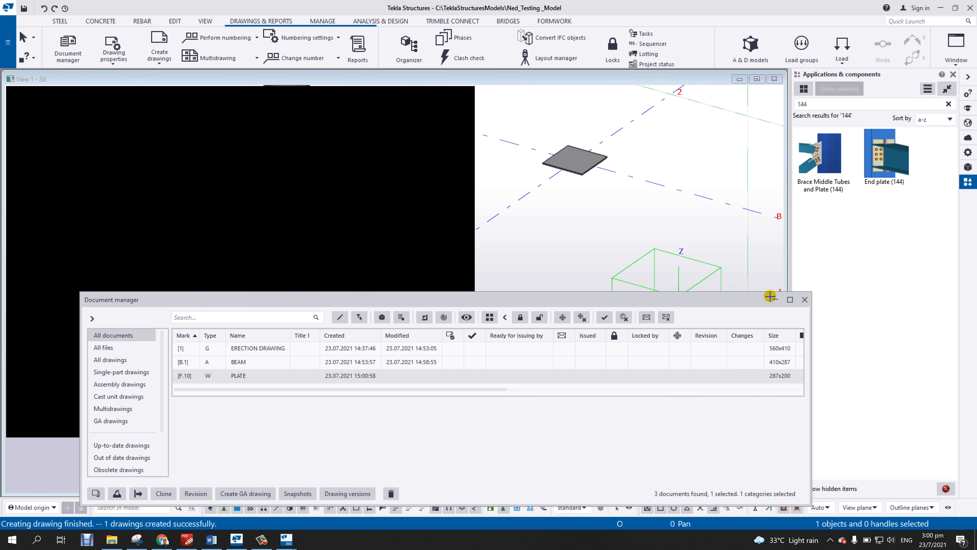
click(775, 300)
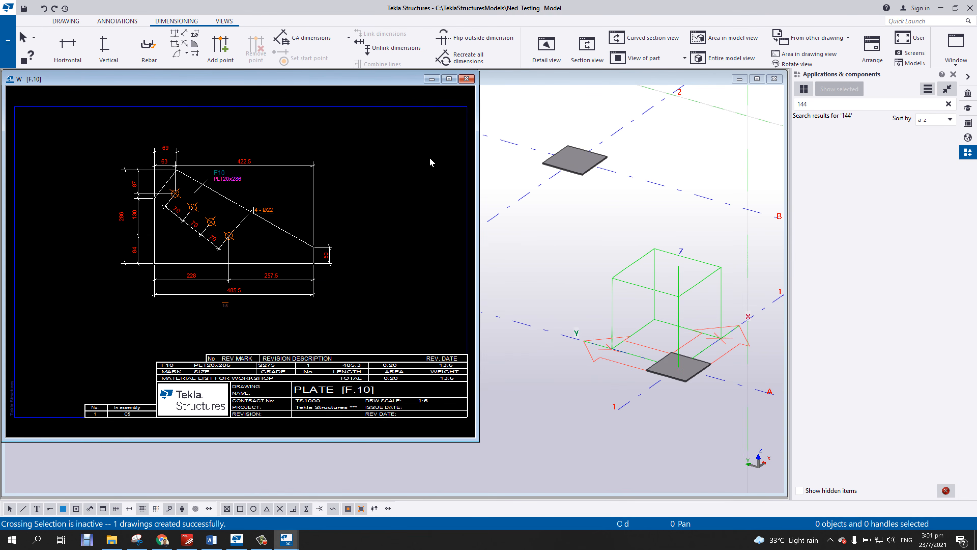
click(449, 79)
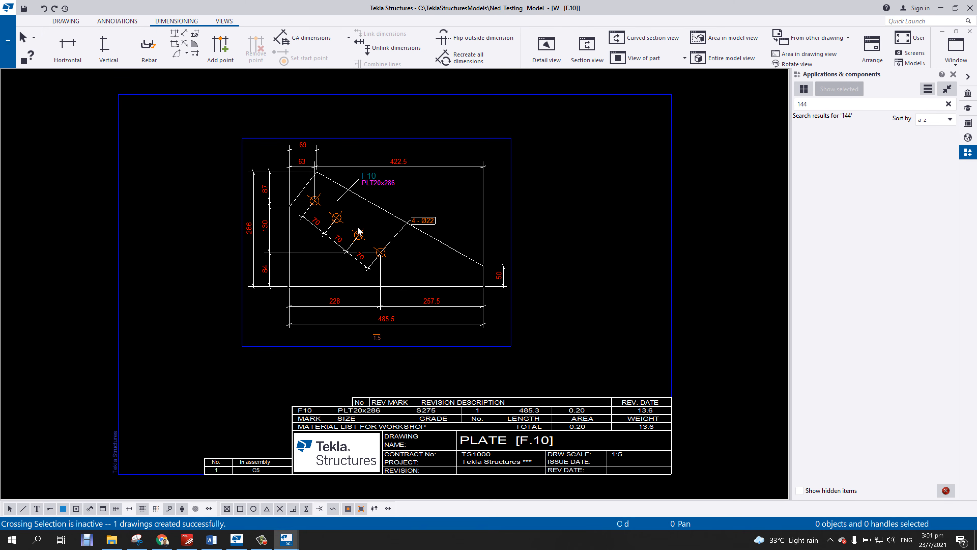
scroll(307, 209, up, 2)
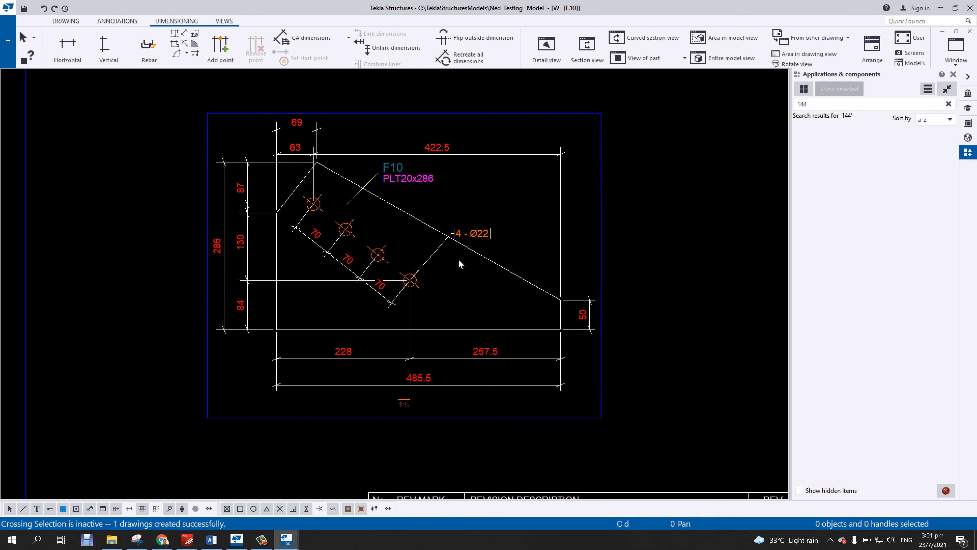
scroll(453, 260, down, 2)
scroll(459, 272, up, 1)
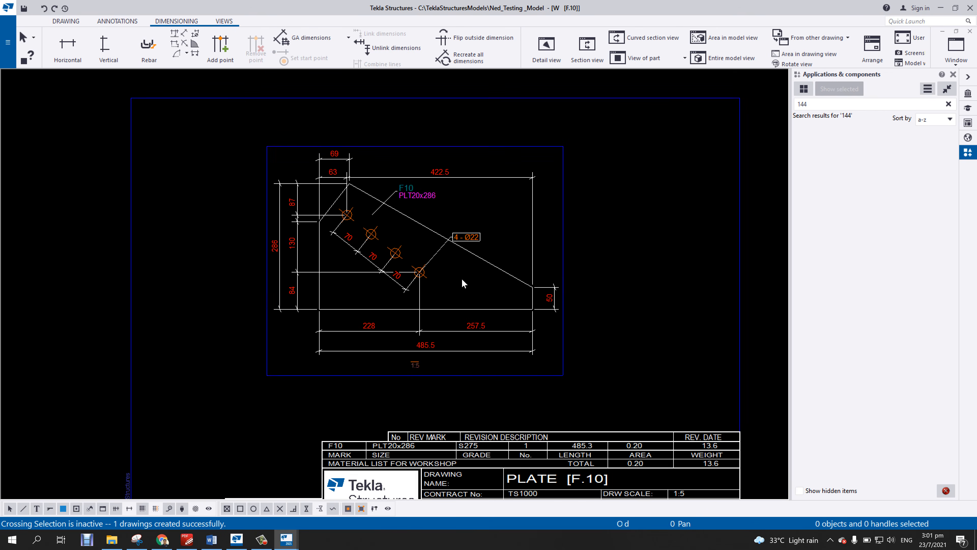
scroll(462, 280, down, 2)
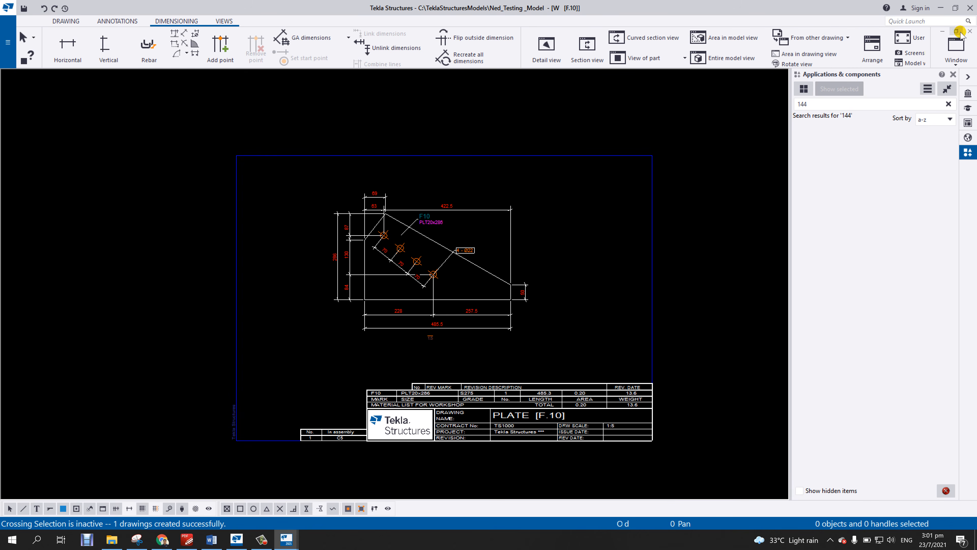
click(972, 31)
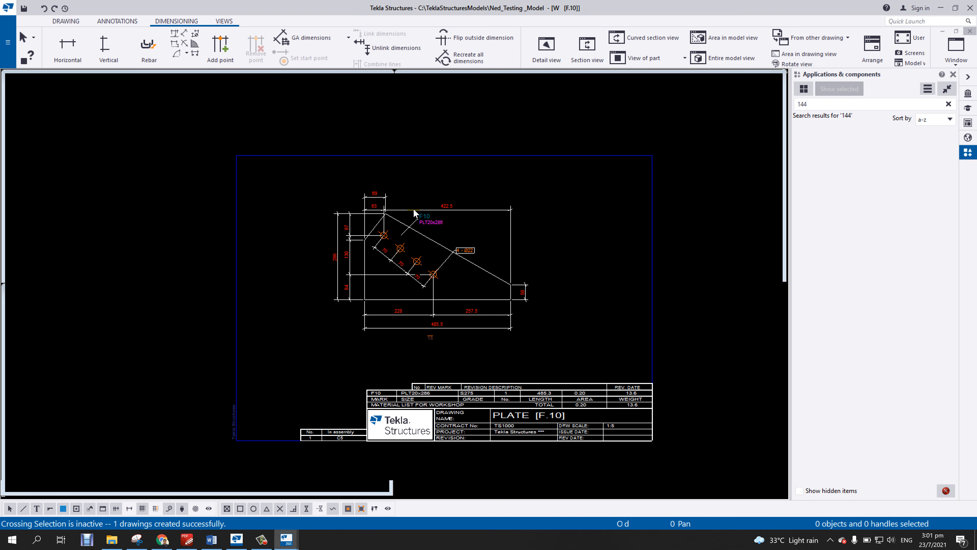
Select all the plates in the 3D model and create single-part drawings of them with the Document manager open.
scroll(371, 382, down, 3)
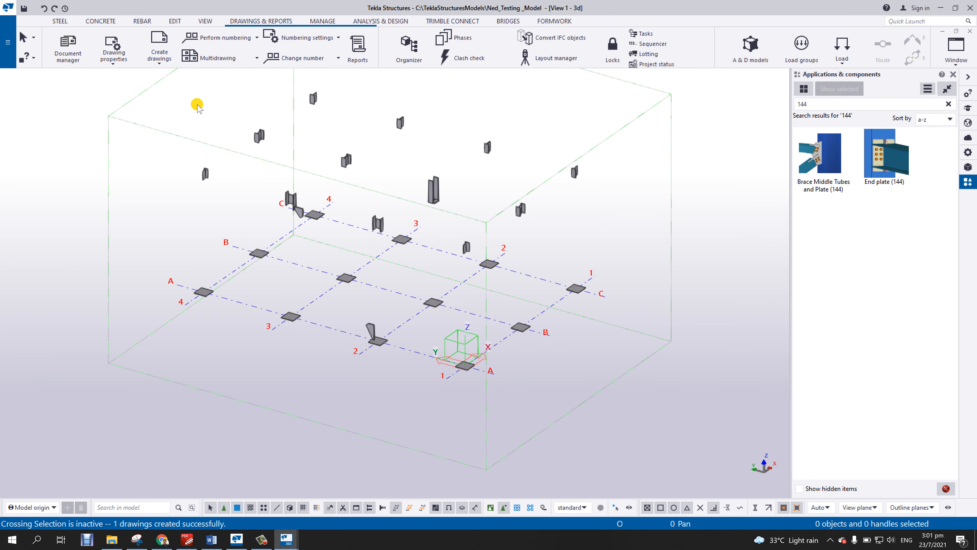
drag(162, 81, 637, 437)
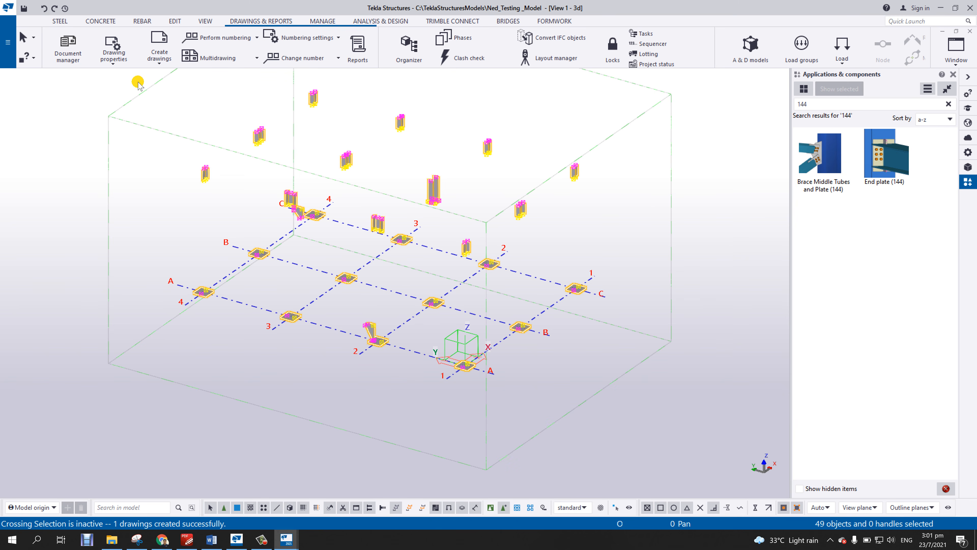
click(158, 64)
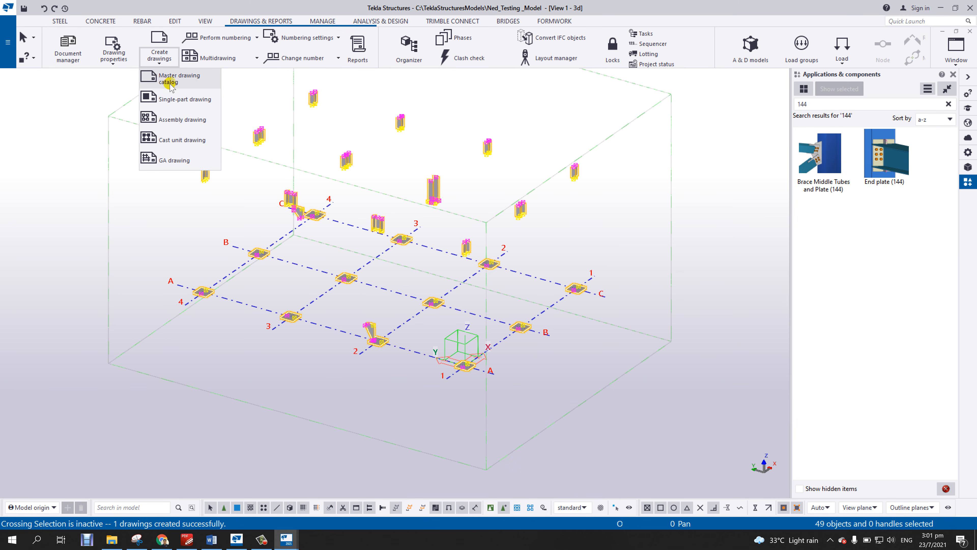
click(68, 48)
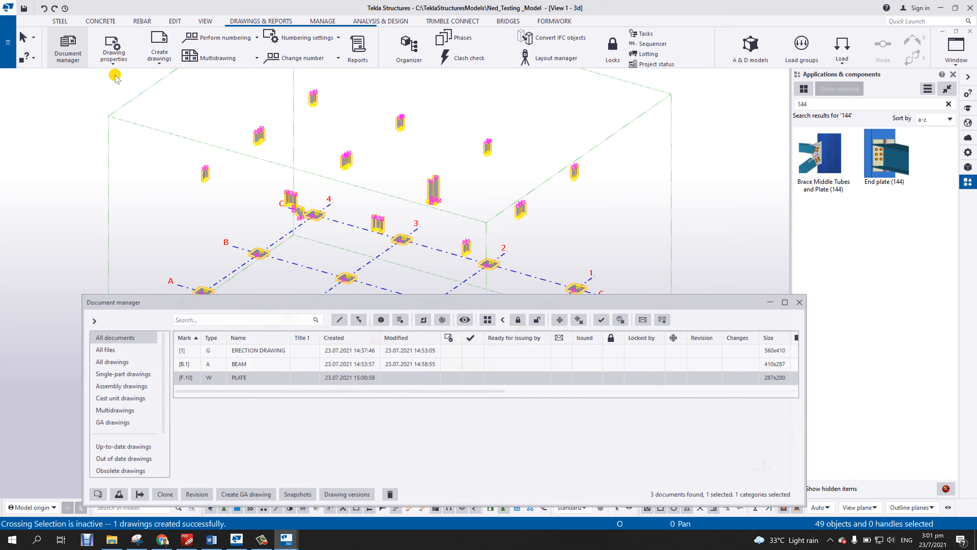
click(171, 62)
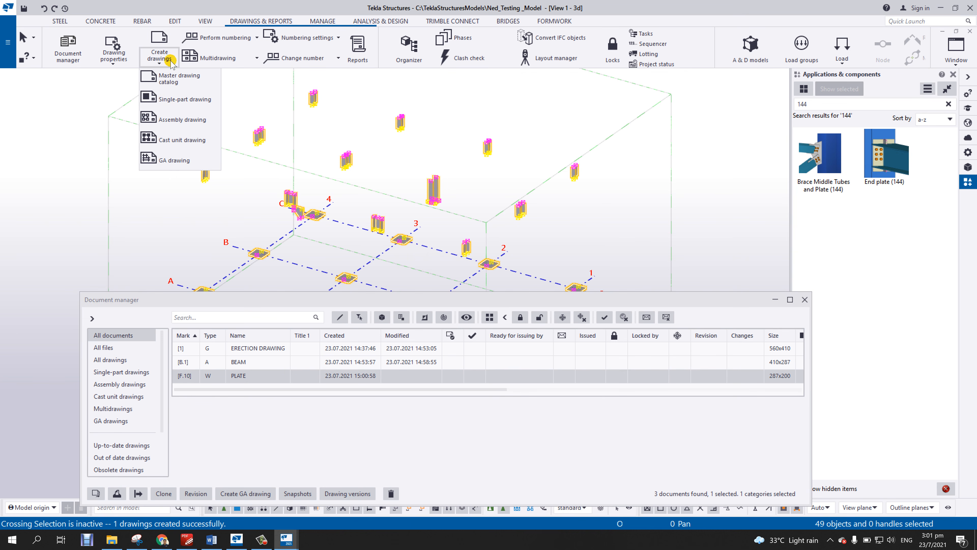
click(173, 101)
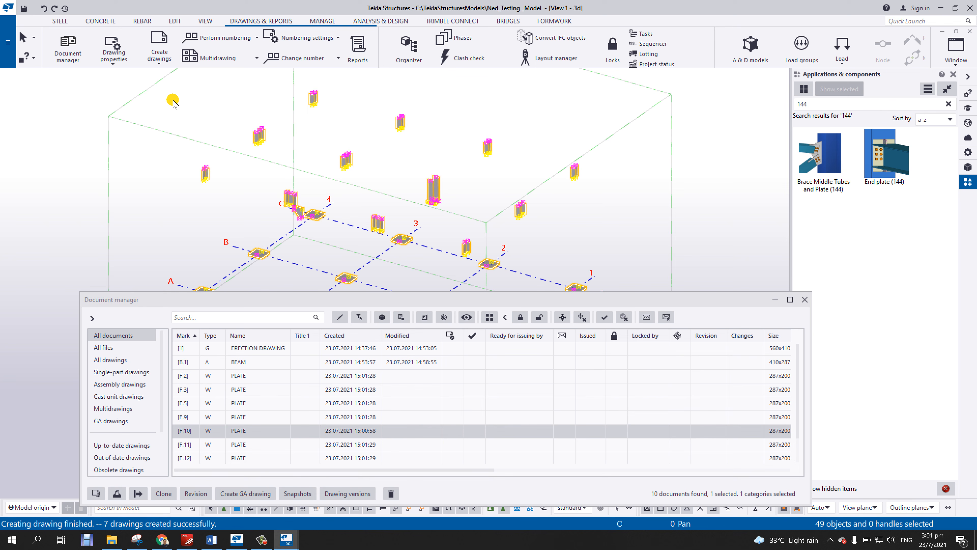
Open plate drawing F.2, minimize the Document manager, and examine the plate's hole layout and dimensions.
double_click(235, 375)
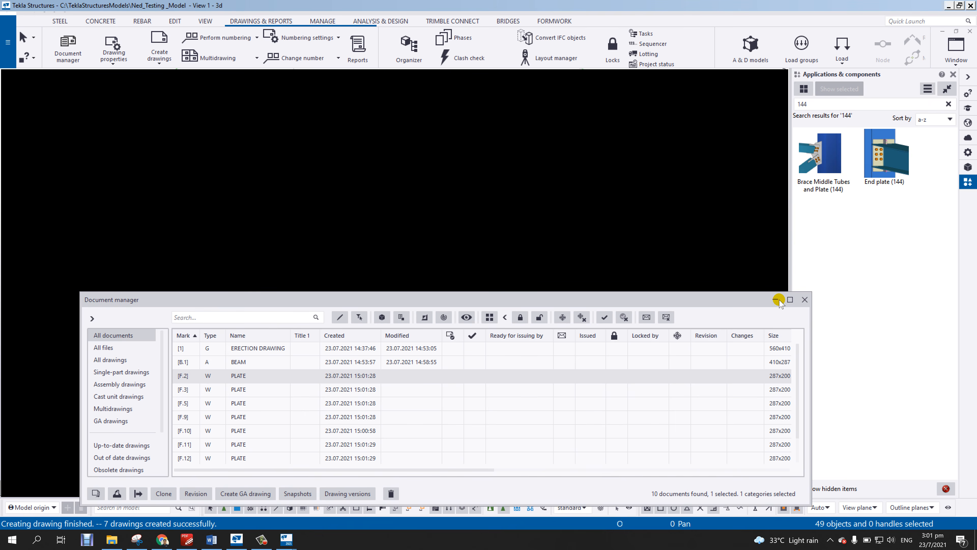
click(778, 301)
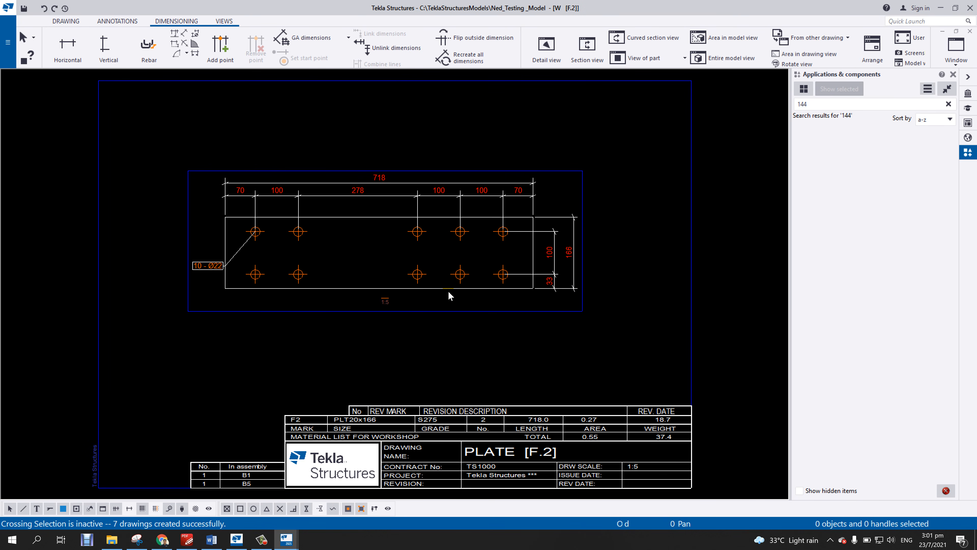
scroll(450, 296, up, 3)
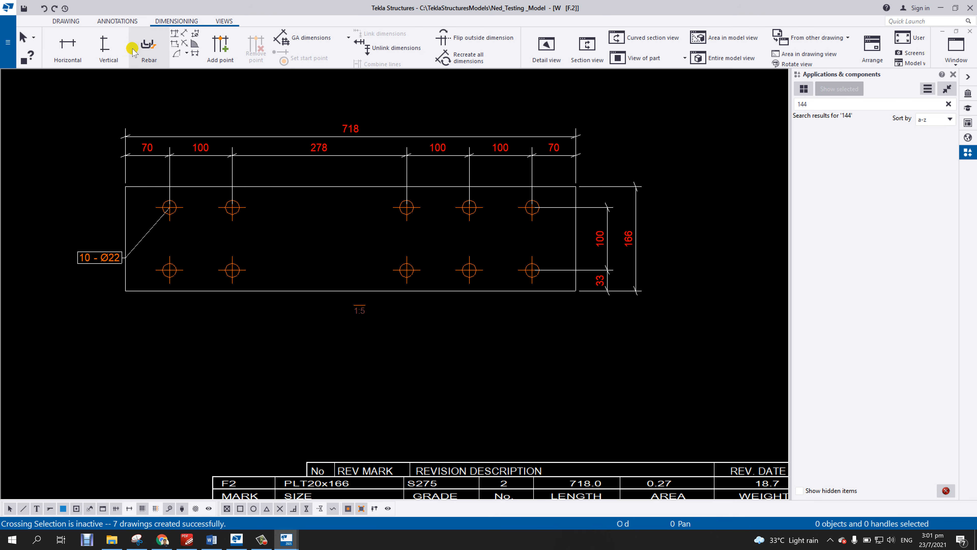
Step forward through the remaining plate drawings up to F.13 to check their layouts, and close the drawing.
click(66, 21)
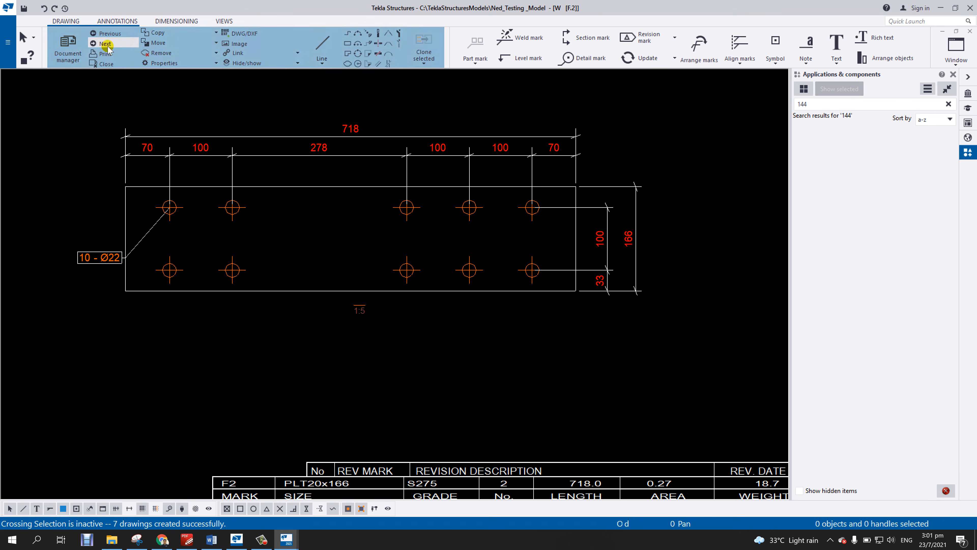
click(106, 43)
click(105, 43)
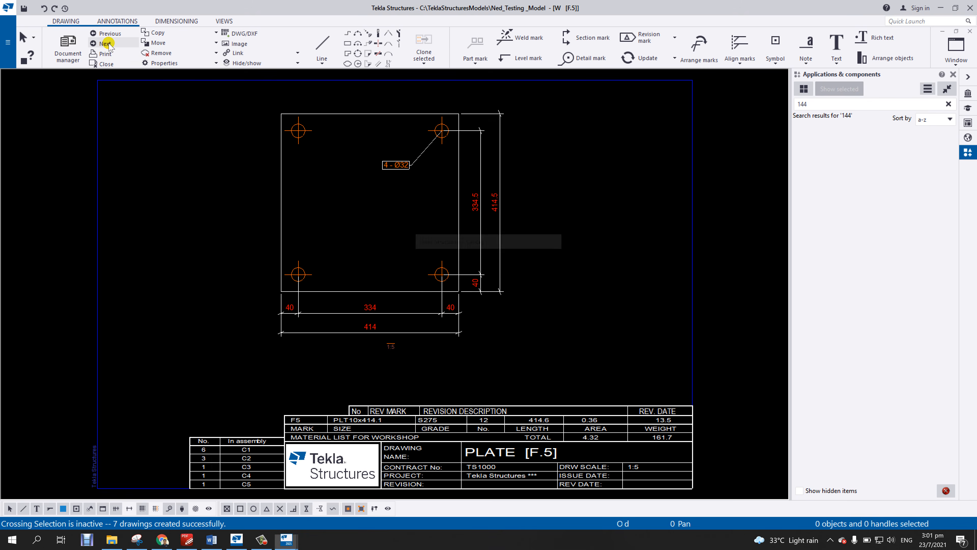
click(105, 44)
click(105, 43)
click(105, 44)
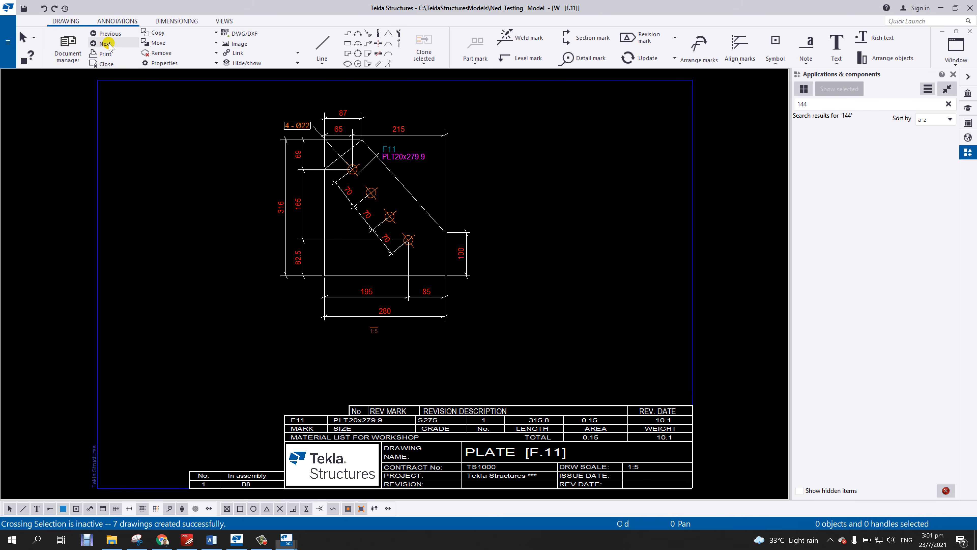
click(105, 44)
click(107, 44)
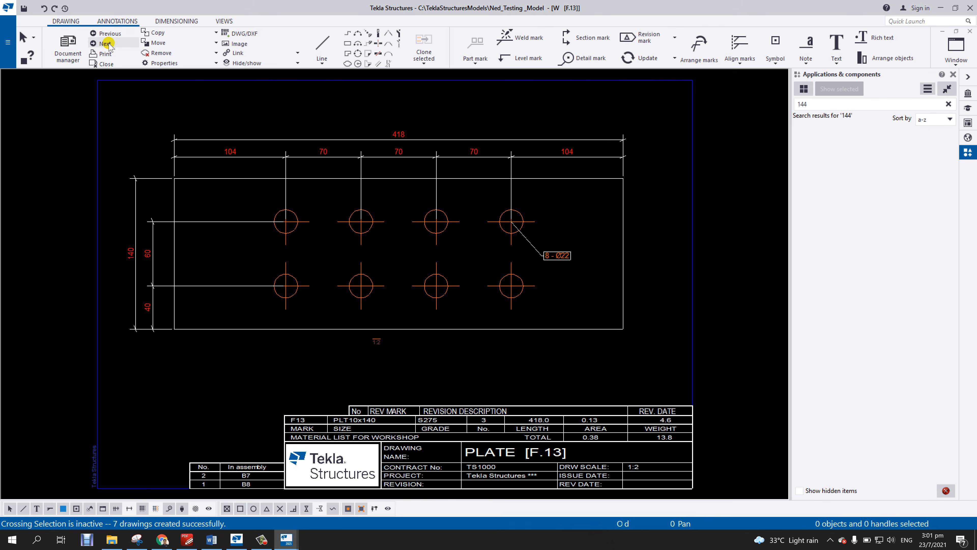
click(107, 44)
click(502, 280)
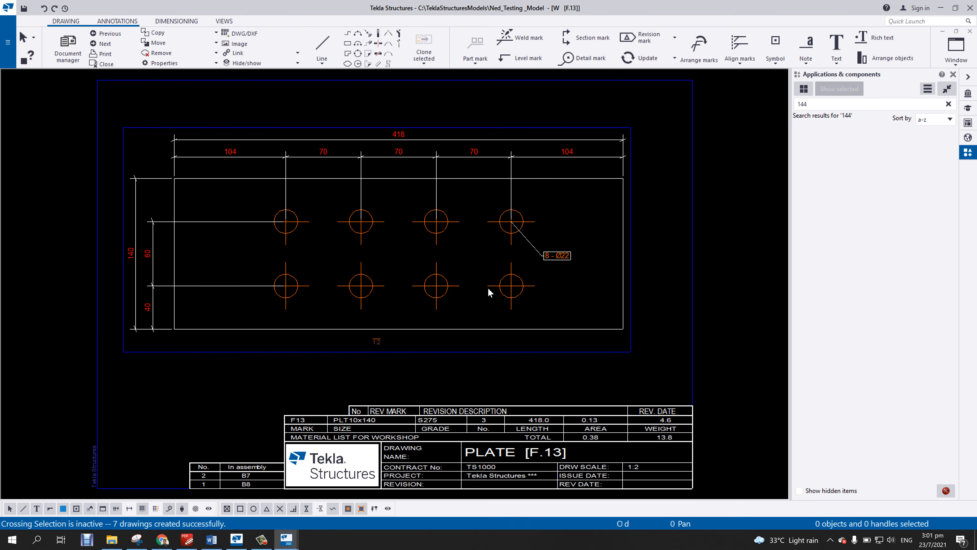
scroll(494, 295, down, 2)
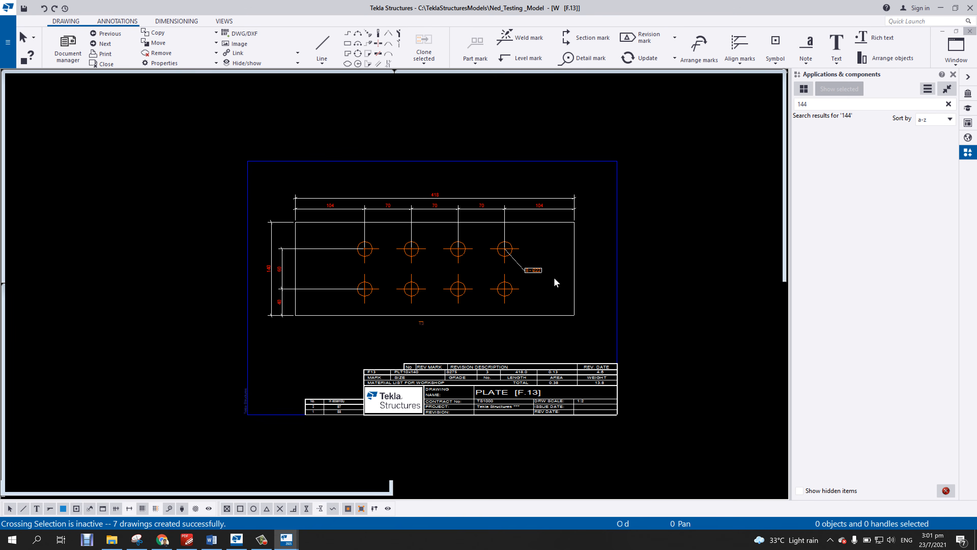
Reopen the Document manager over the model, open the multidrawing properties, and enter 101 as the drawing name.
scroll(552, 279, down, 4)
scroll(123, 443, up, 1)
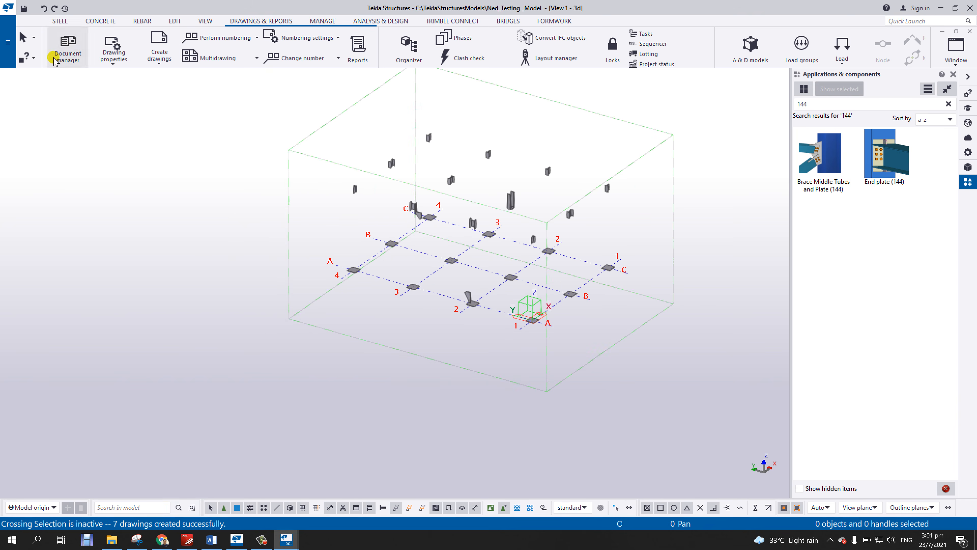
click(68, 50)
drag(373, 304, 364, 218)
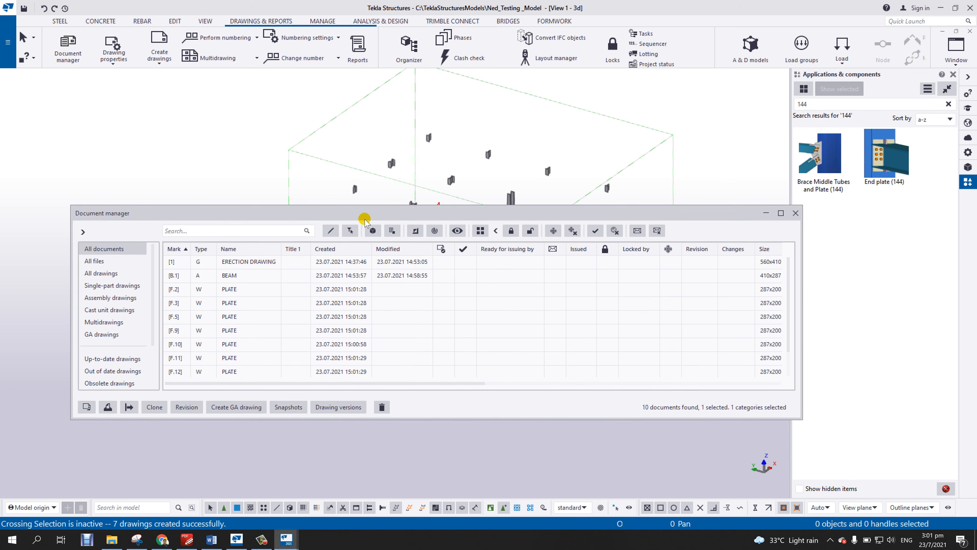
click(114, 50)
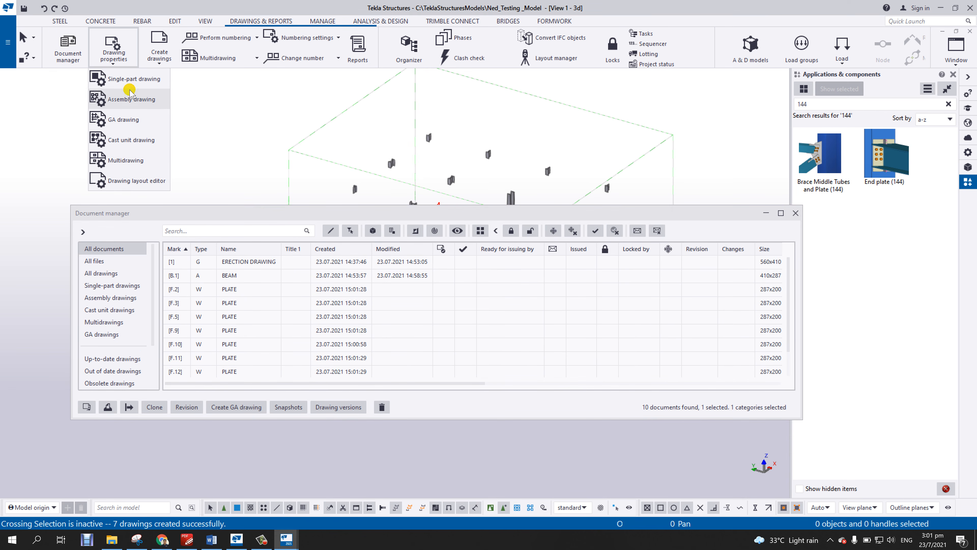
click(131, 160)
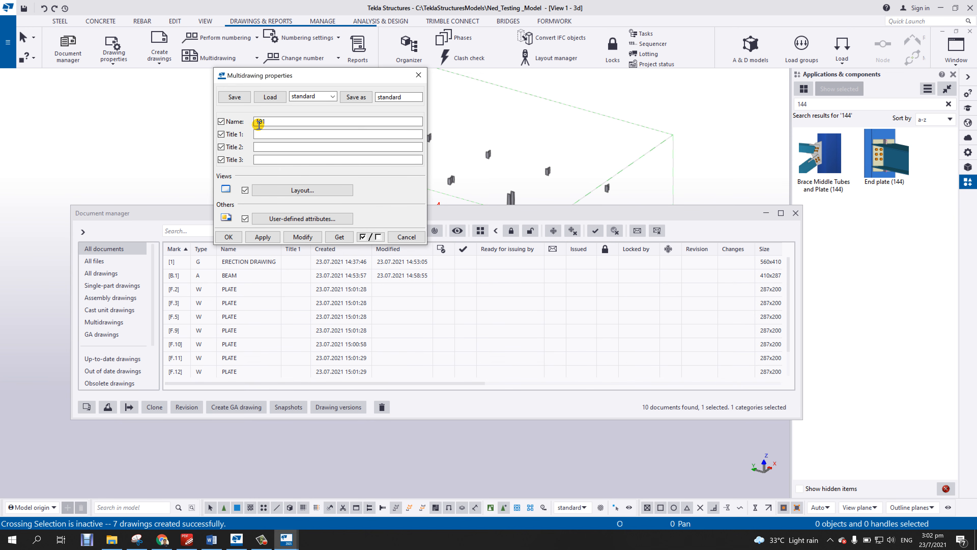
double_click(259, 122)
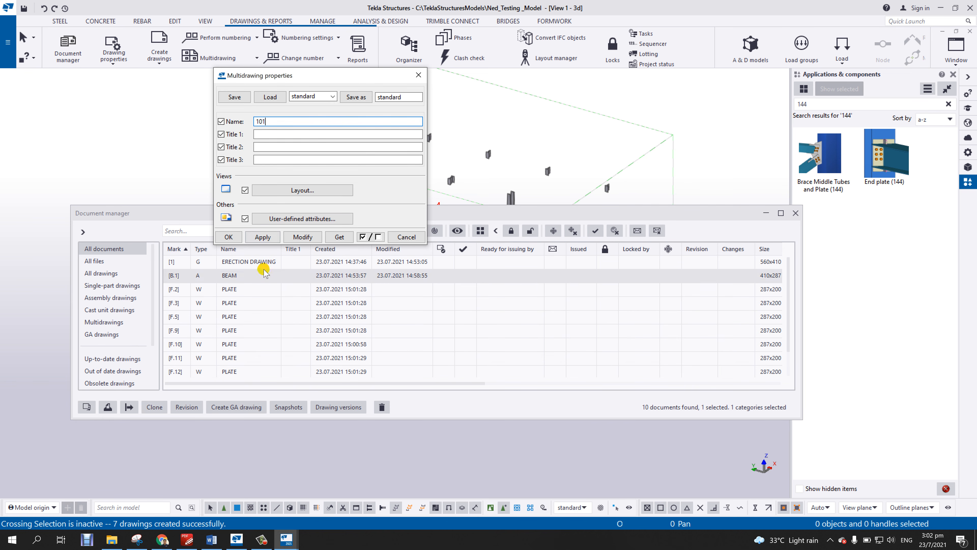
In the multidrawing's layout properties, set the size definition mode to Specified size with A1 (804x557).
click(273, 191)
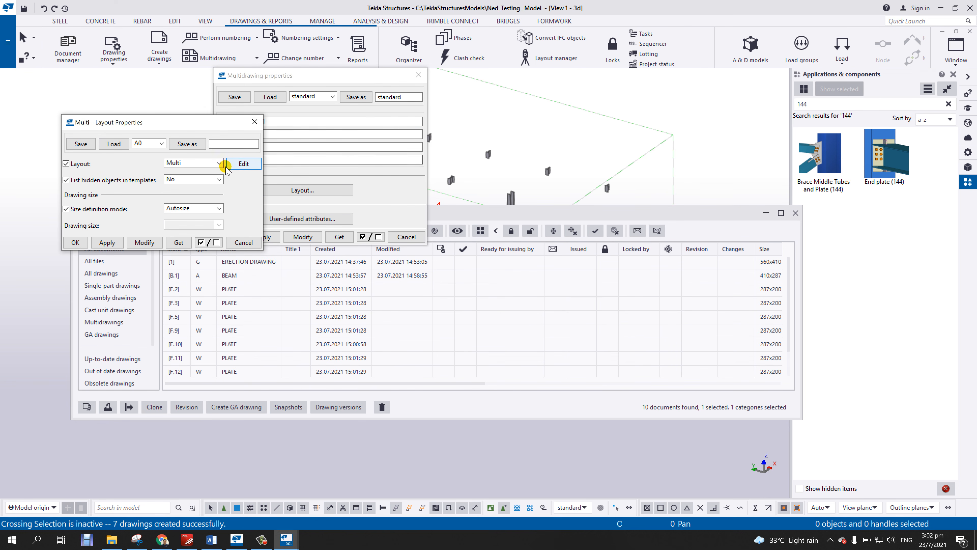
click(217, 209)
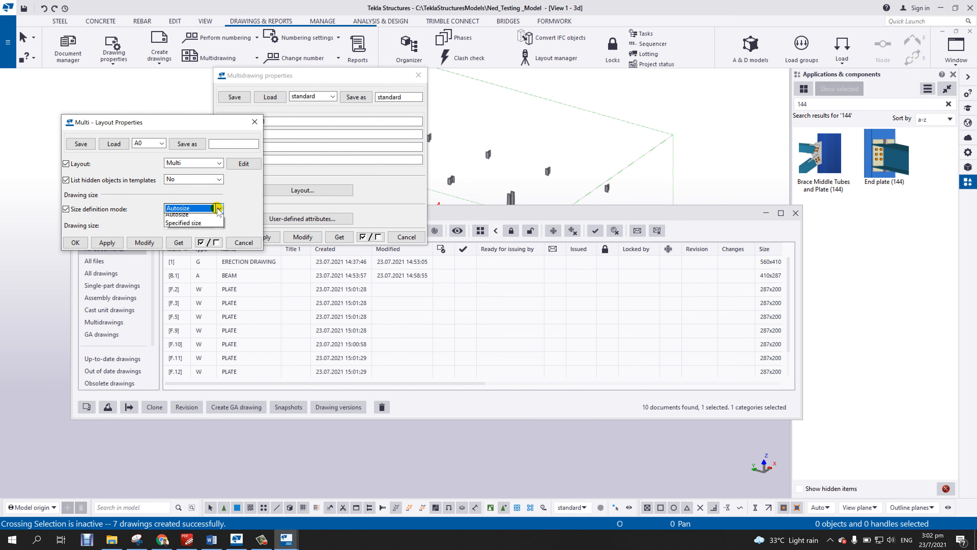
click(211, 221)
click(211, 225)
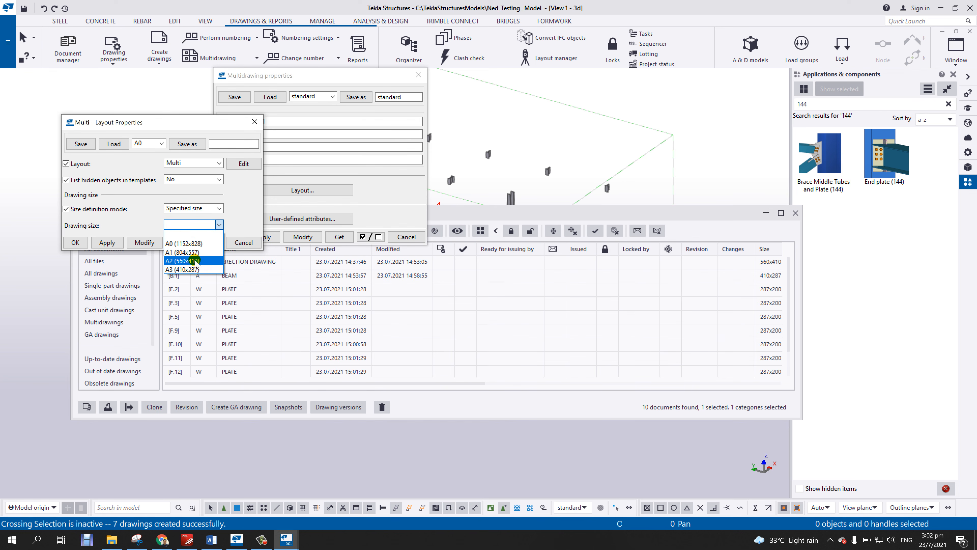
click(189, 252)
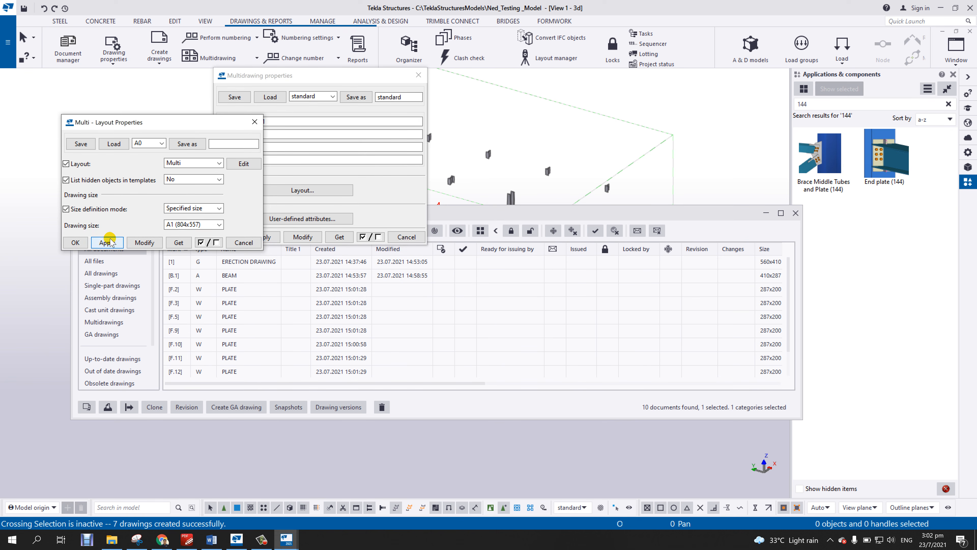
Confirm the A1 layout settings, and apply and accept the multidrawing properties.
click(86, 242)
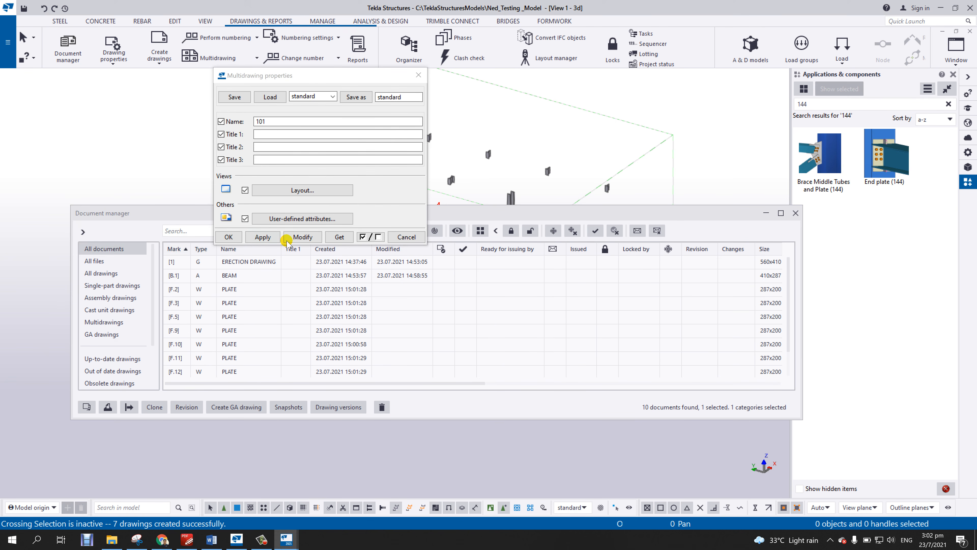
click(269, 237)
click(228, 237)
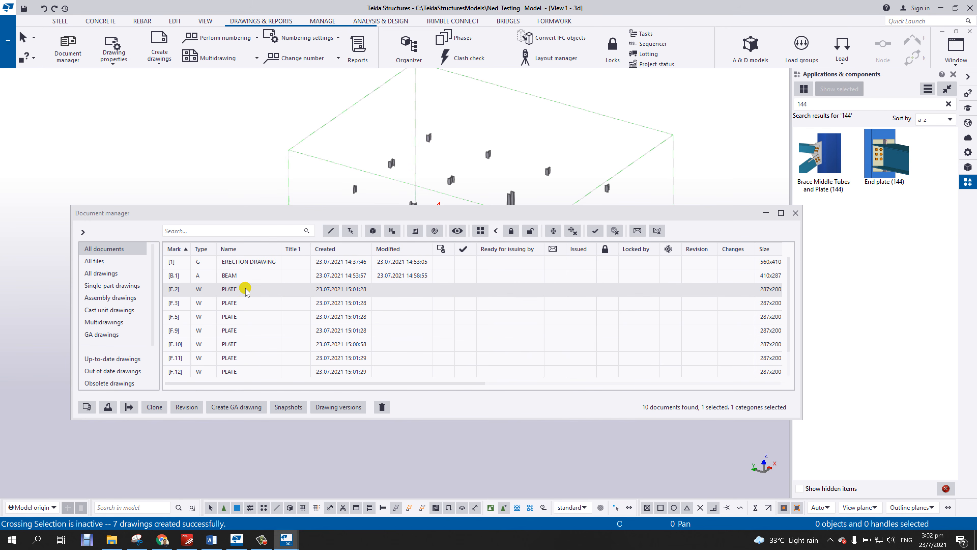
Select plate drawings F.2 through F.13 in the Document manager and create a multidrawing from the selected drawings.
shift+click(247, 371)
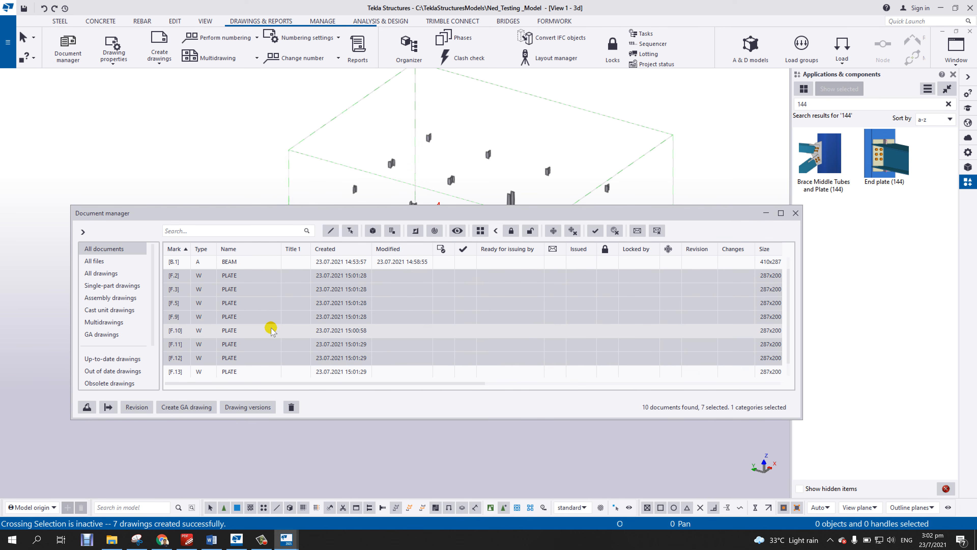
shift+click(248, 371)
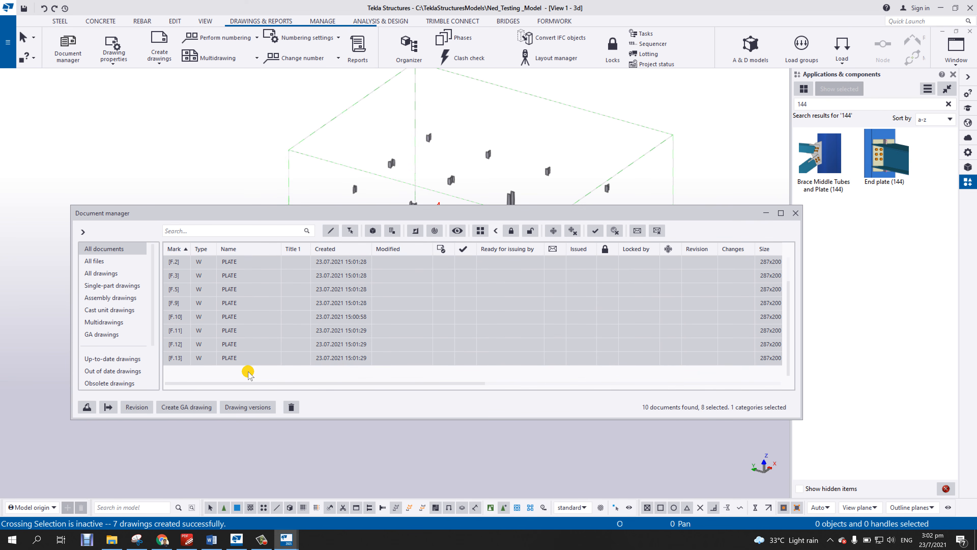
right_click(262, 295)
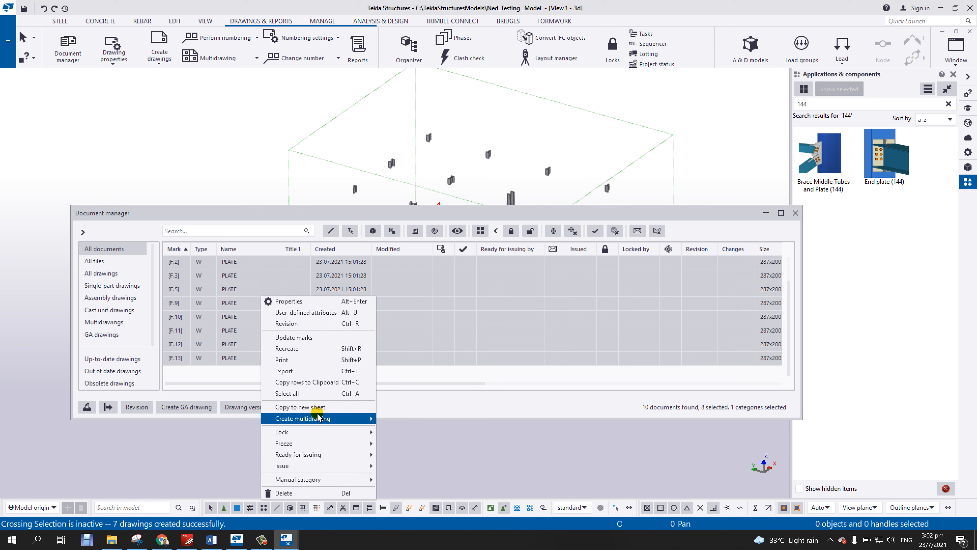
mouse_move(325, 419)
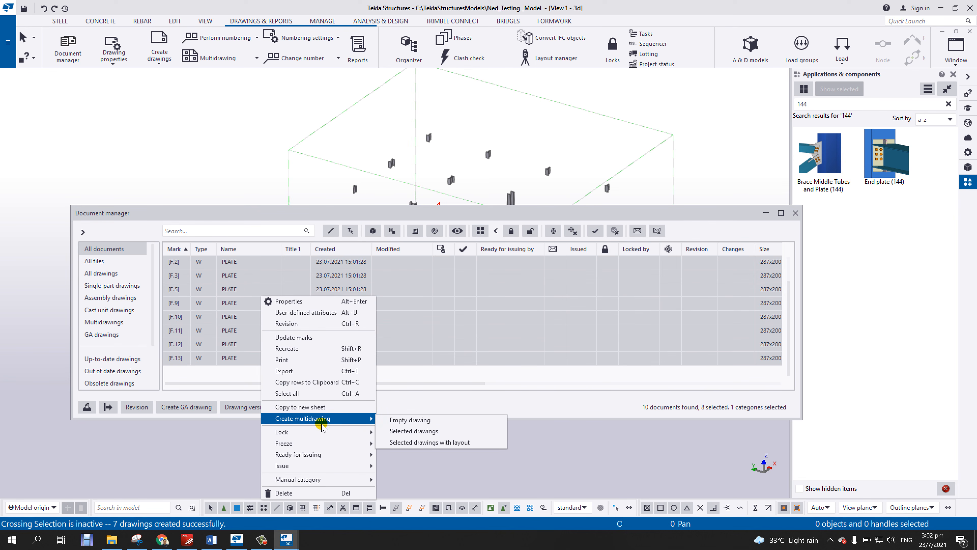
click(409, 432)
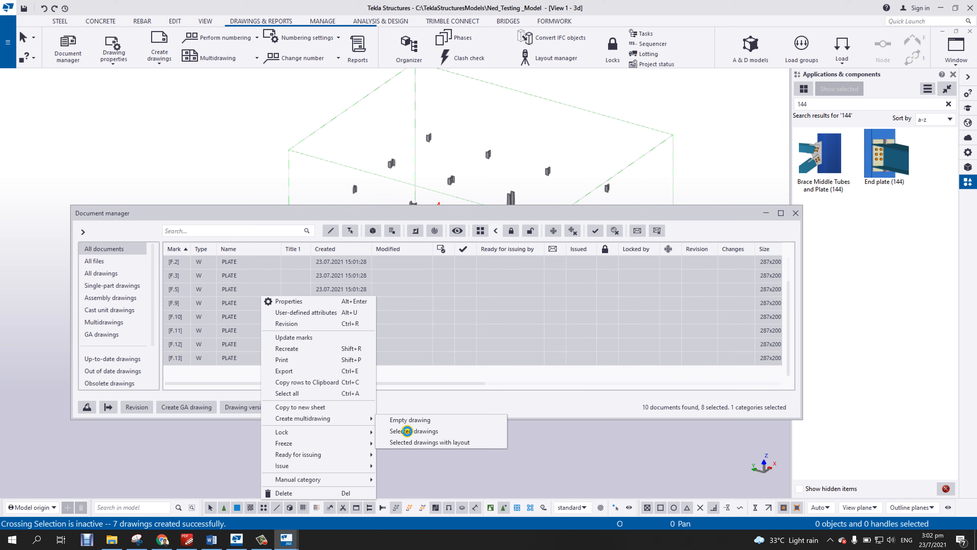
scroll(258, 334, up, 2)
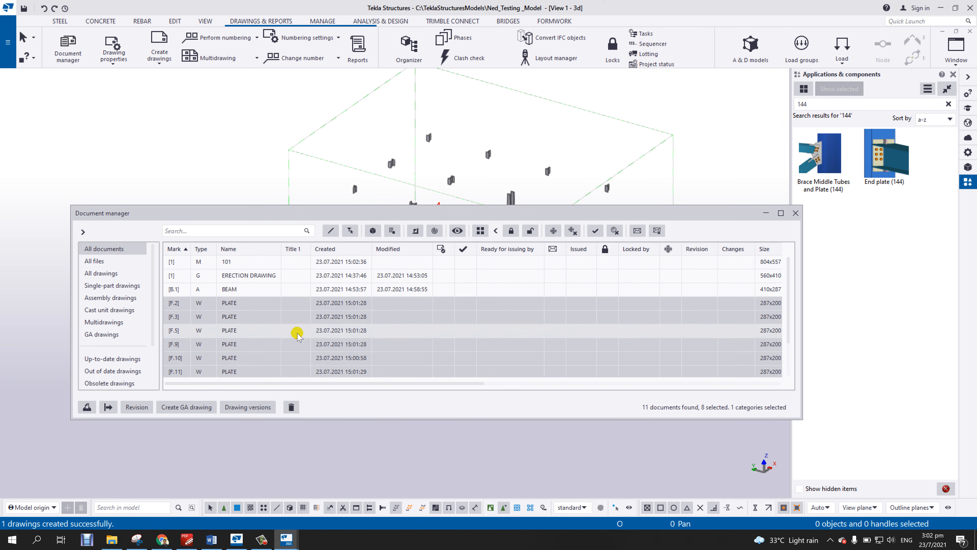
Open multidrawing 101, minimize the Document manager, and examine how the plates are arranged on the sheet.
click(192, 262)
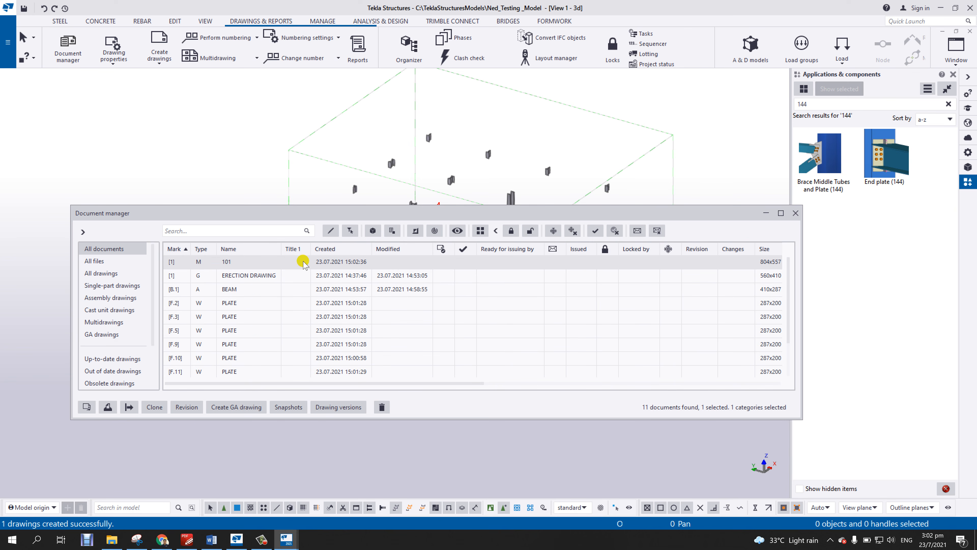
double_click(258, 262)
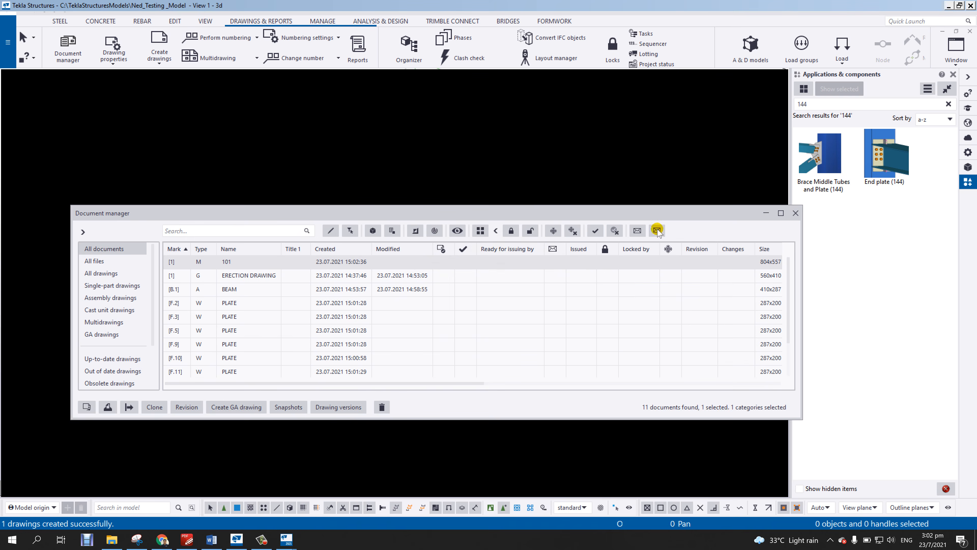
click(767, 213)
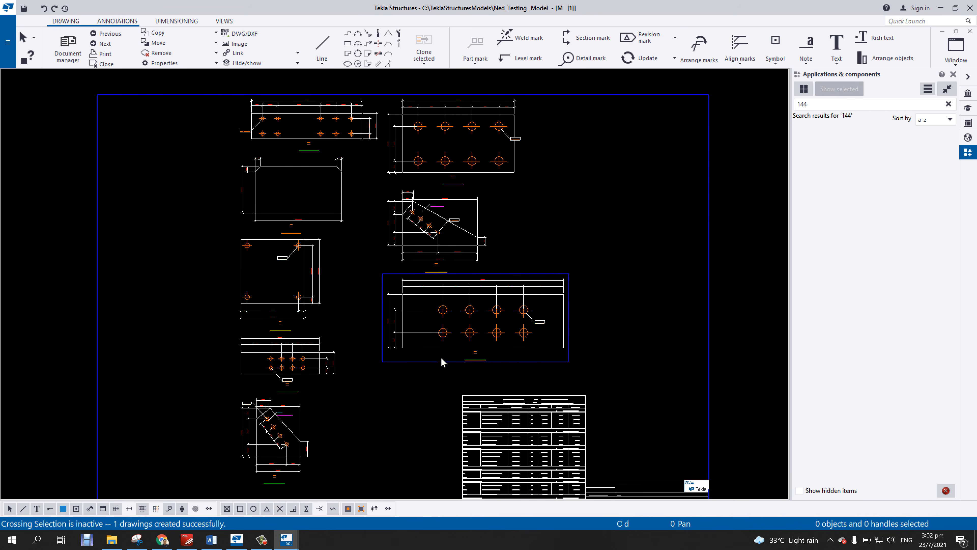
scroll(283, 430, up, 6)
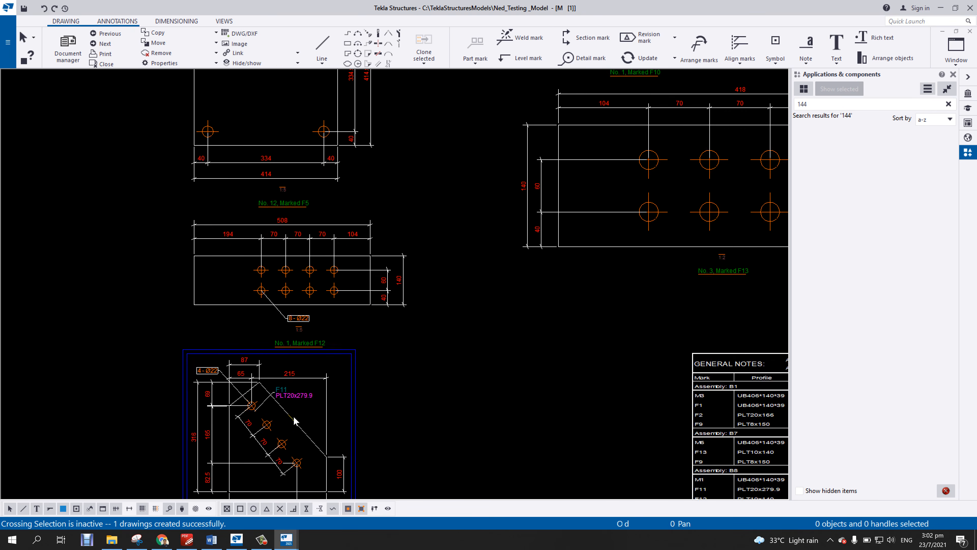
scroll(444, 411, down, 8)
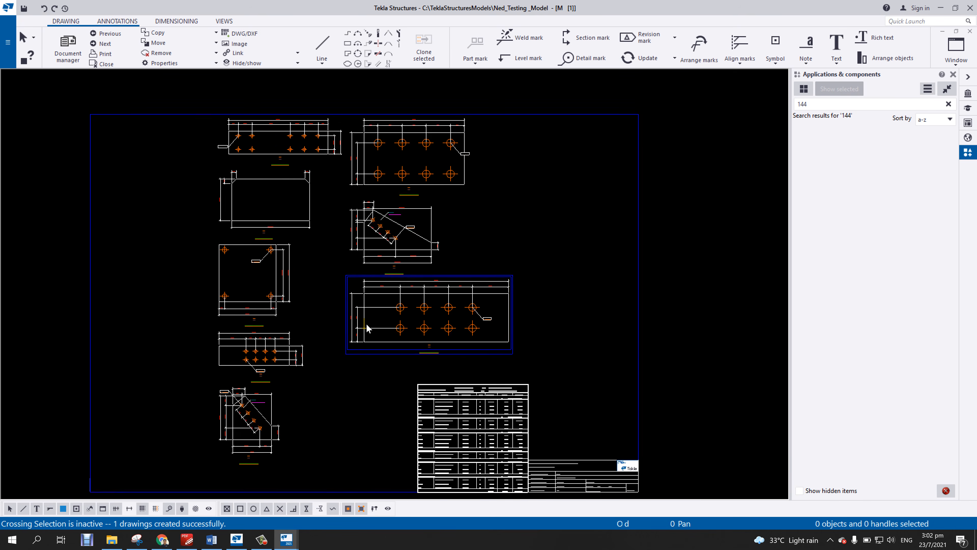
scroll(367, 328, down, 1)
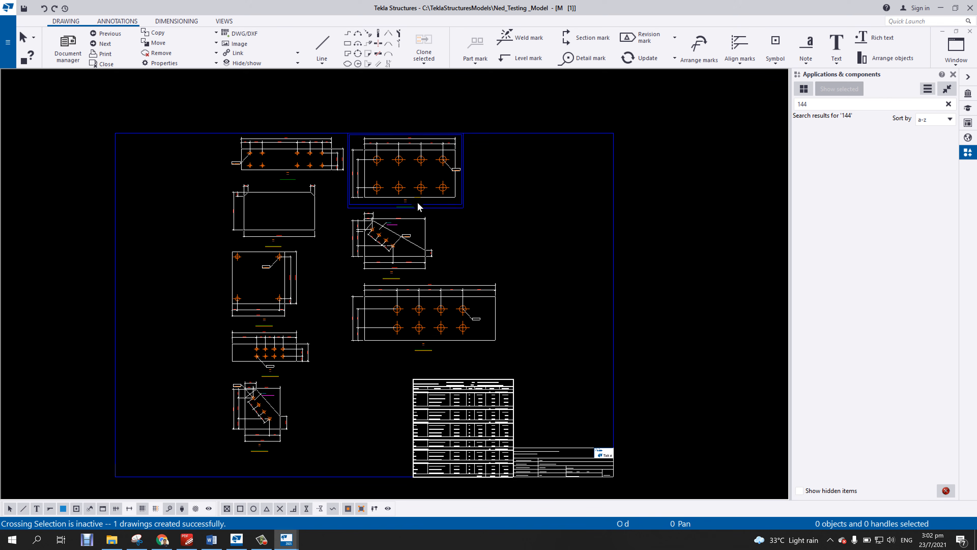
Examine the plate details in the multidrawing from F2 through F13, checking their marks, scales and dimensions.
scroll(340, 157, up, 5)
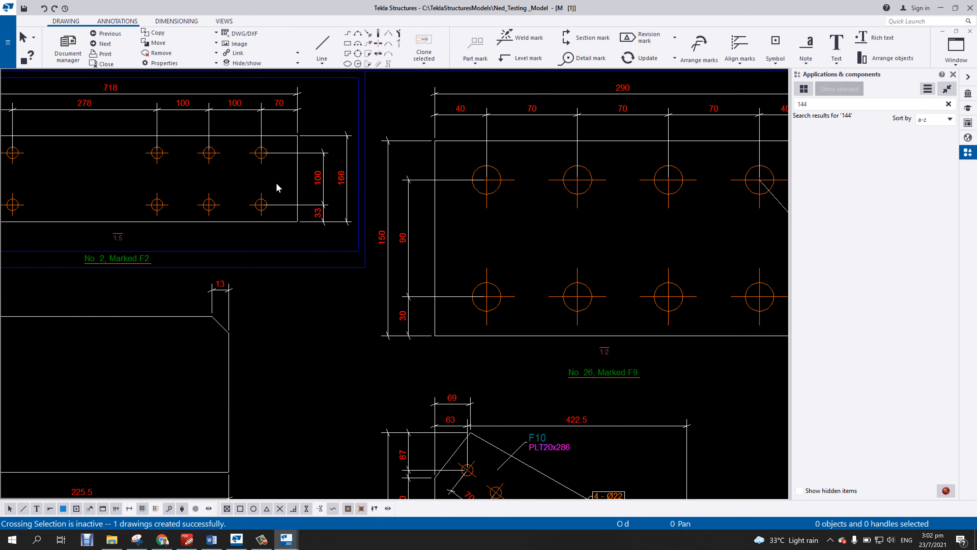
middle_drag(278, 187, 504, 226)
scroll(409, 275, up, 2)
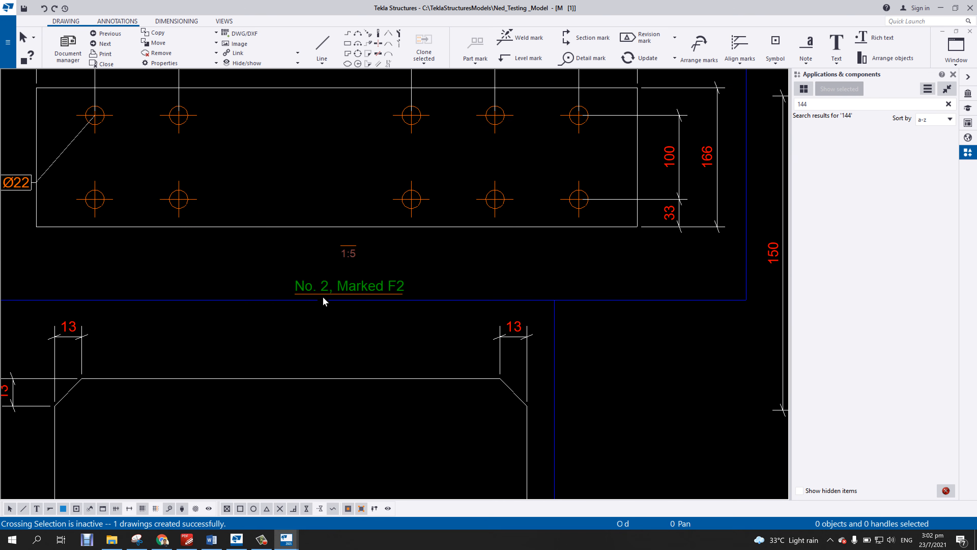
scroll(322, 296, down, 4)
scroll(318, 223, up, 1)
middle_drag(317, 222, 159, 167)
middle_drag(520, 391, 357, 96)
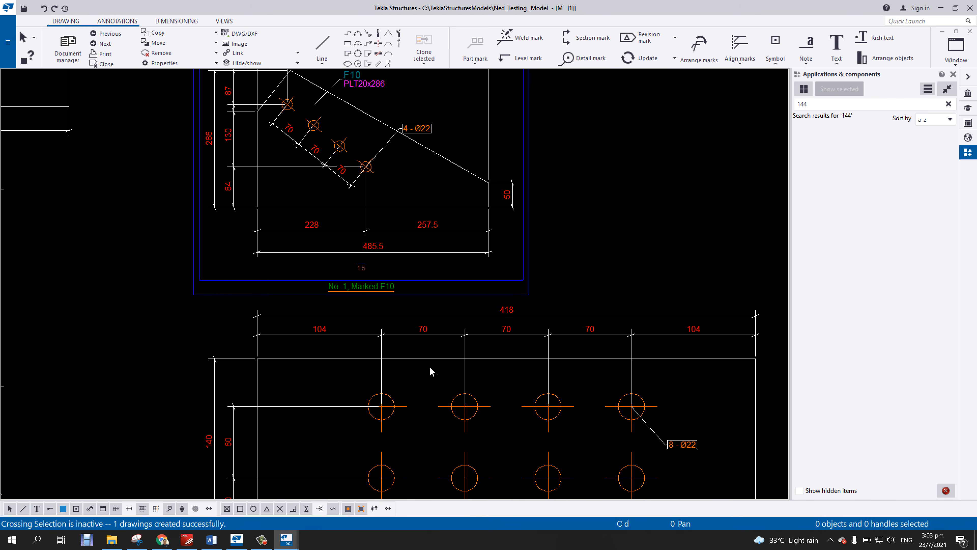
middle_drag(430, 371, 401, 144)
scroll(412, 335, down, 3)
middle_drag(468, 328, 419, 140)
Examine the General Notes material table, title block and overall sheet, and close the multidrawing.
scroll(443, 308, up, 3)
scroll(427, 282, up, 2)
middle_drag(427, 282, 347, 199)
scroll(397, 264, down, 3)
scroll(405, 247, up, 2)
middle_drag(421, 236, 331, 241)
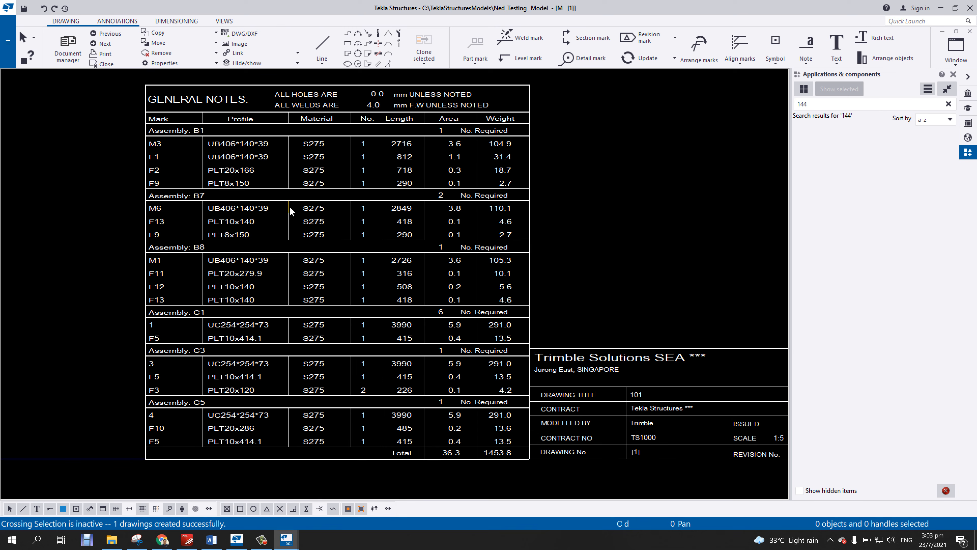
scroll(339, 261, down, 5)
middle_drag(271, 234, 578, 347)
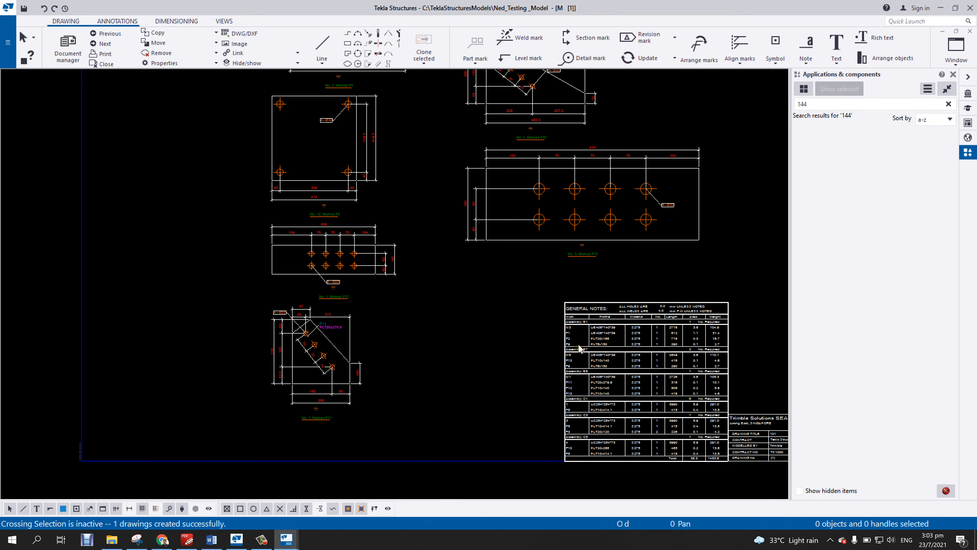
scroll(578, 347, down, 1)
mouse_move(476, 354)
middle_down()
mouse_move(344, 378)
mouse_move(451, 366)
middle_up()
scroll(441, 357, down, 1)
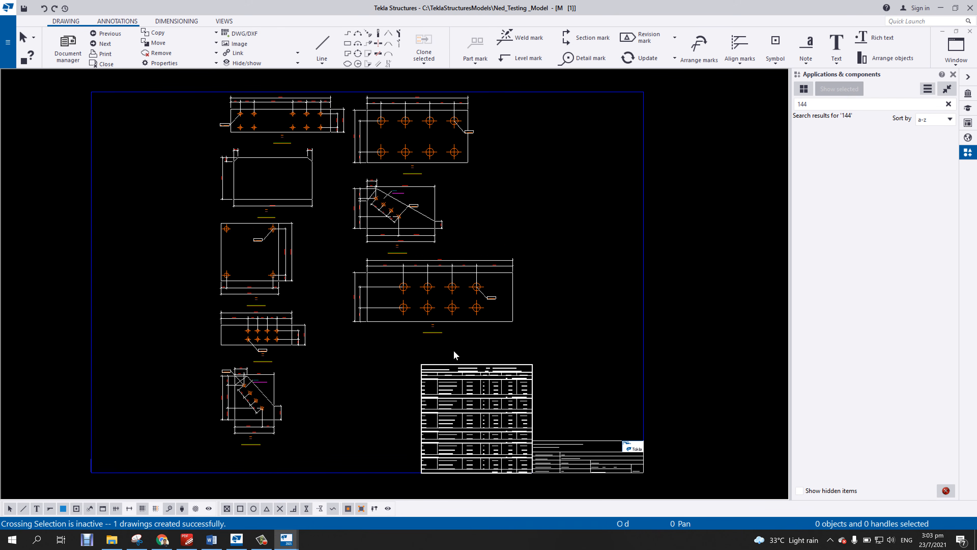
click(971, 31)
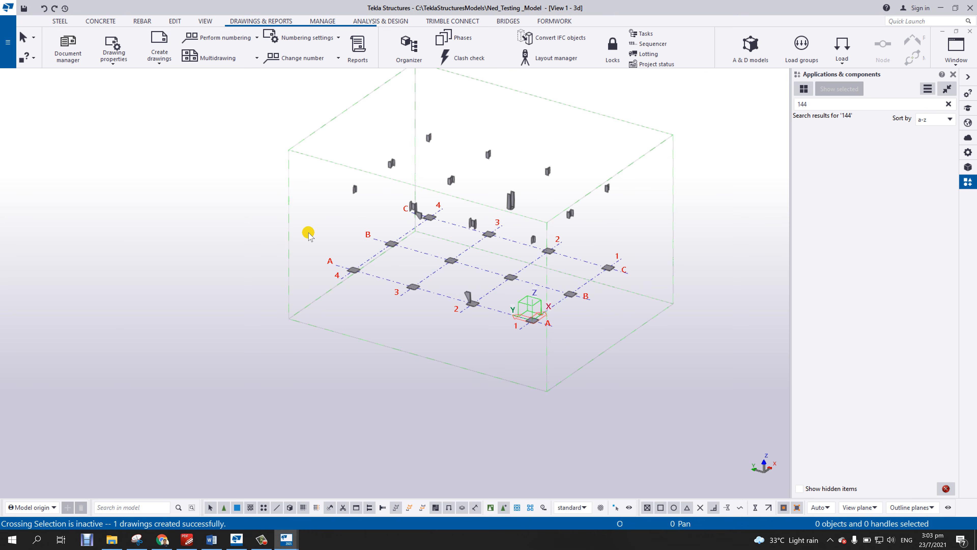
Set the 3D view's visible object group to standard so the whole steel frame is displayed.
middle_drag(376, 239, 236, 322)
scroll(342, 248, up, 2)
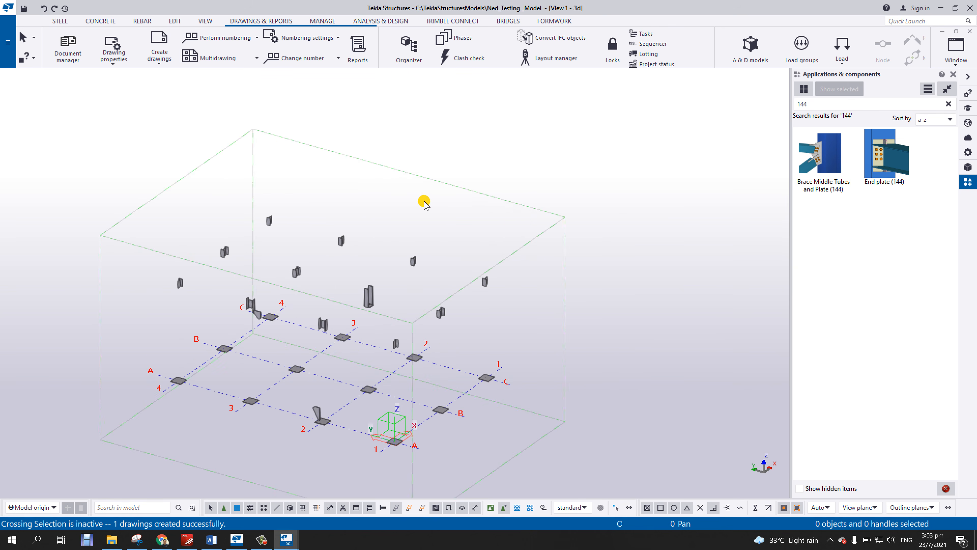
double_click(427, 201)
click(823, 252)
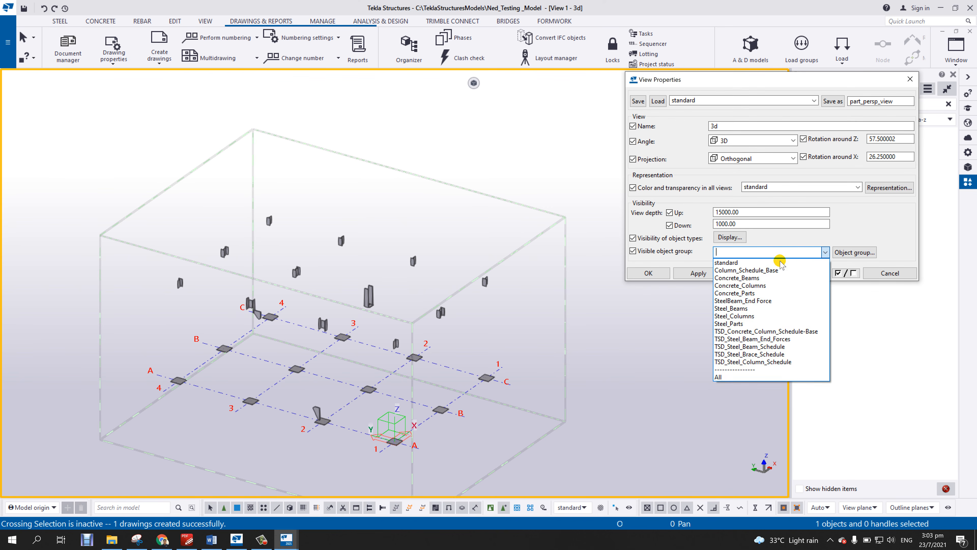
click(757, 265)
click(744, 274)
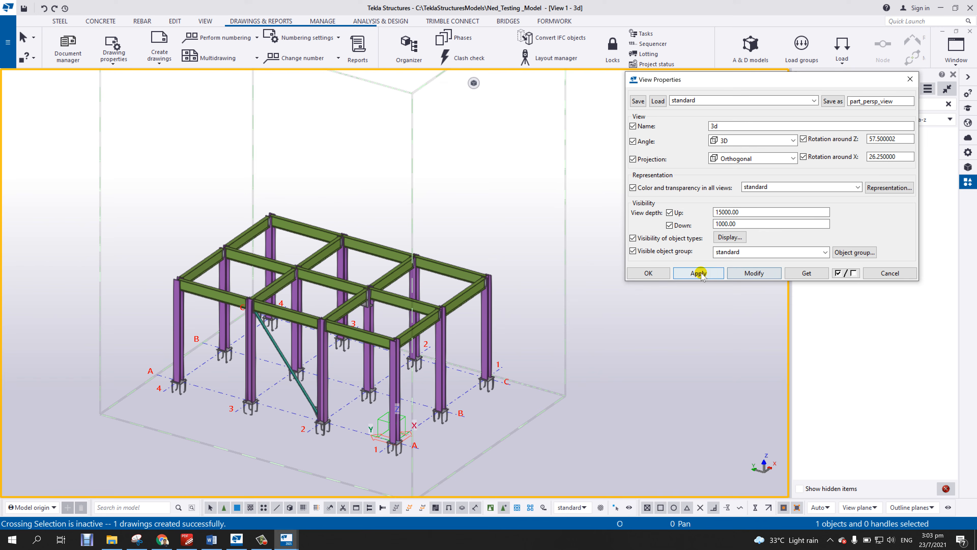
click(647, 272)
scroll(385, 393, up, 3)
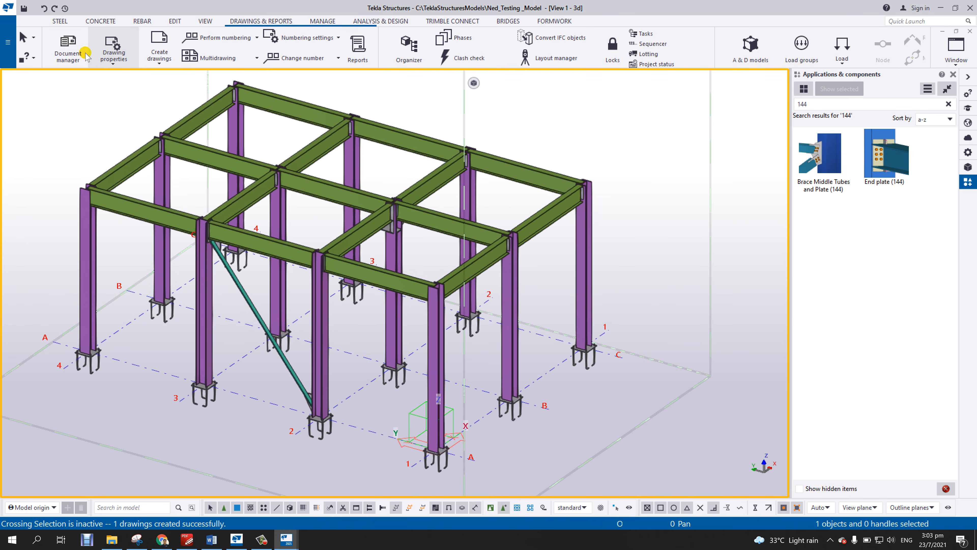
Reopen the Document manager and open the erection drawing and beam drawing B.1 to review their layouts.
click(85, 54)
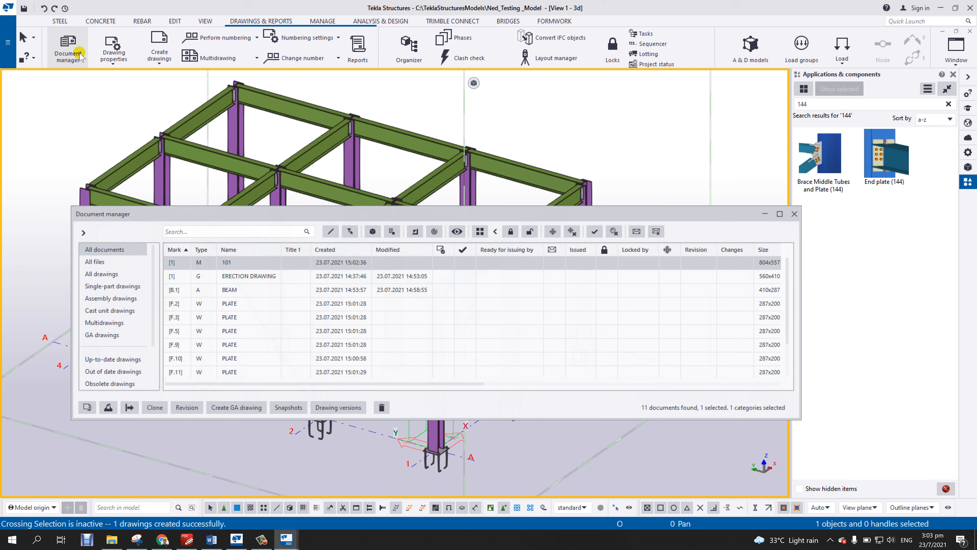
double_click(262, 275)
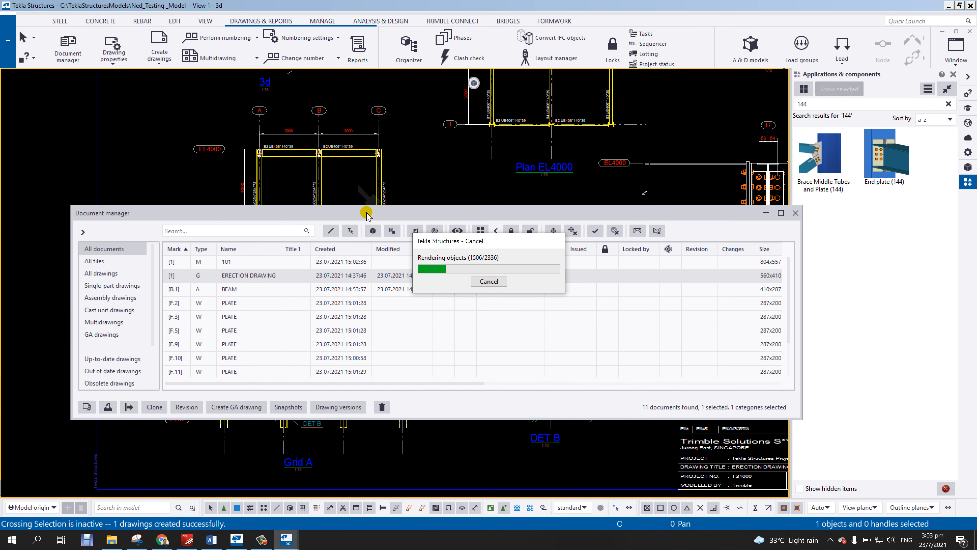
mouse_move(366, 213)
mouse_down()
mouse_move(367, 463)
mouse_move(828, 369)
mouse_move(892, 284)
mouse_move(846, 233)
mouse_move(665, 192)
mouse_move(661, 223)
mouse_up()
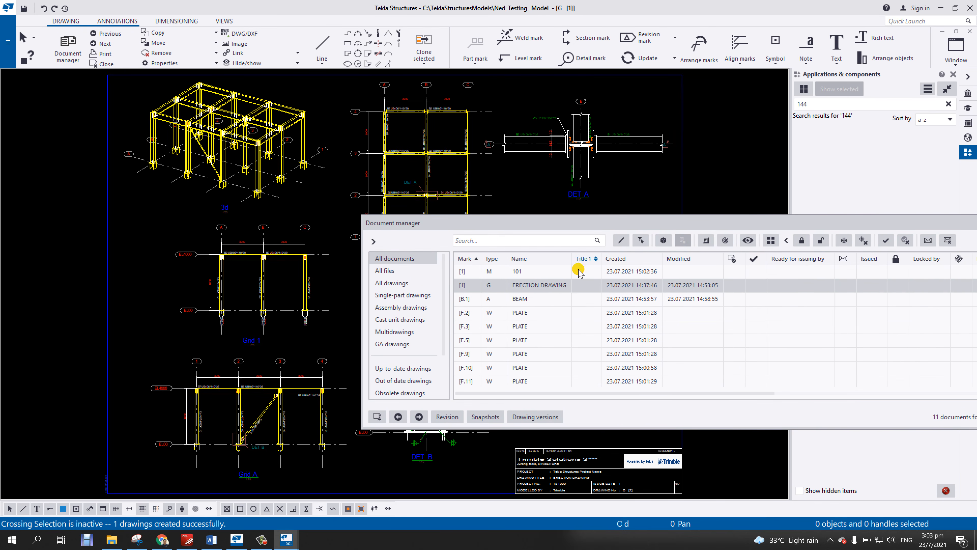
double_click(527, 299)
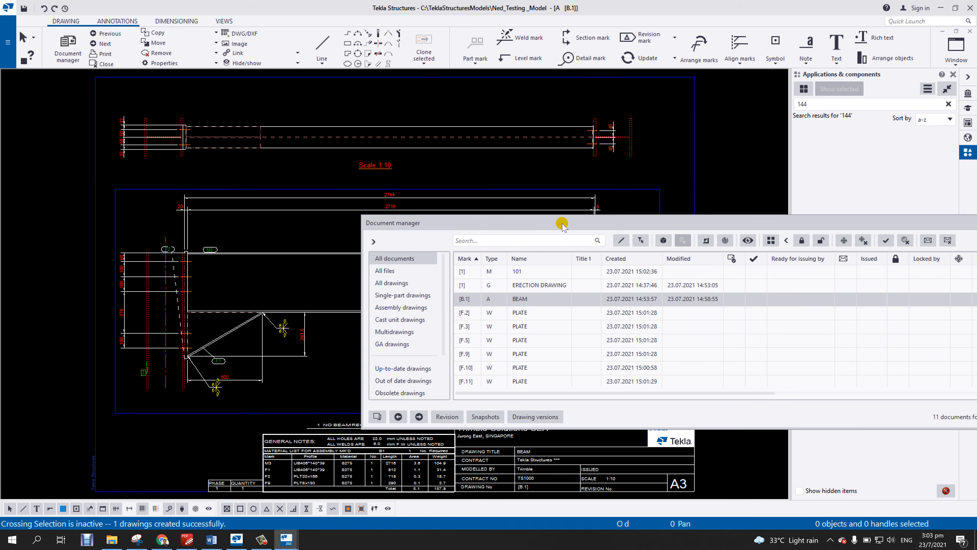
mouse_move(561, 225)
mouse_down()
mouse_move(556, 456)
mouse_move(546, 165)
mouse_move(516, 410)
mouse_move(498, 180)
mouse_move(537, 301)
mouse_move(560, 475)
mouse_move(421, 225)
mouse_move(247, 168)
mouse_move(311, 188)
mouse_move(311, 199)
mouse_up()
Open multidrawing 101 again from the Document manager to review the combined plate sheet.
double_click(504, 269)
double_click(502, 393)
click(473, 232)
double_click(473, 232)
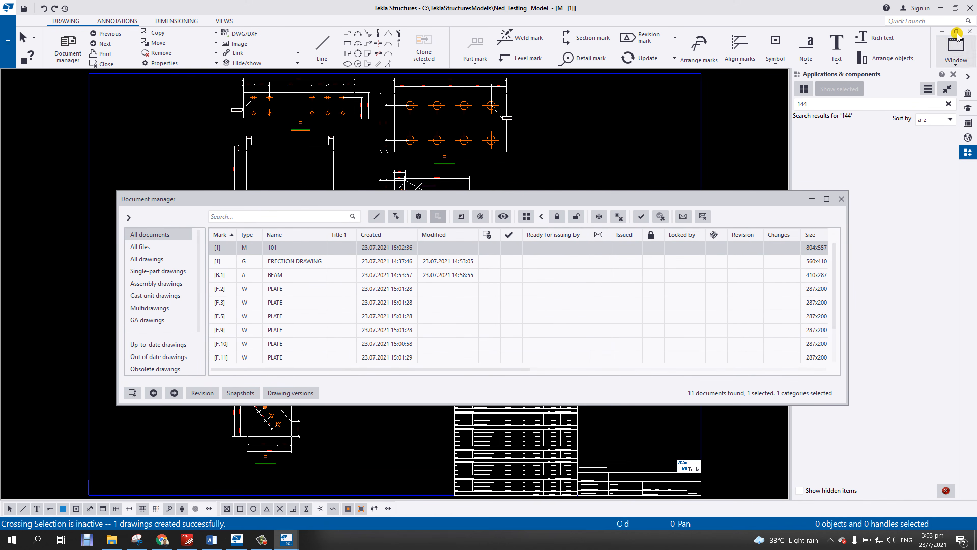
Close the multidrawing and the Document manager, and return to the full 3D model.
click(969, 32)
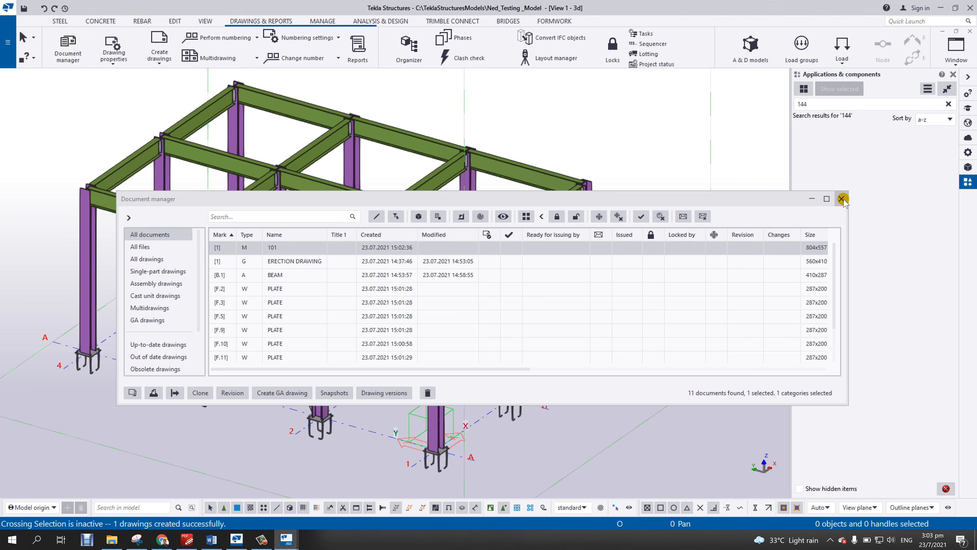
click(841, 199)
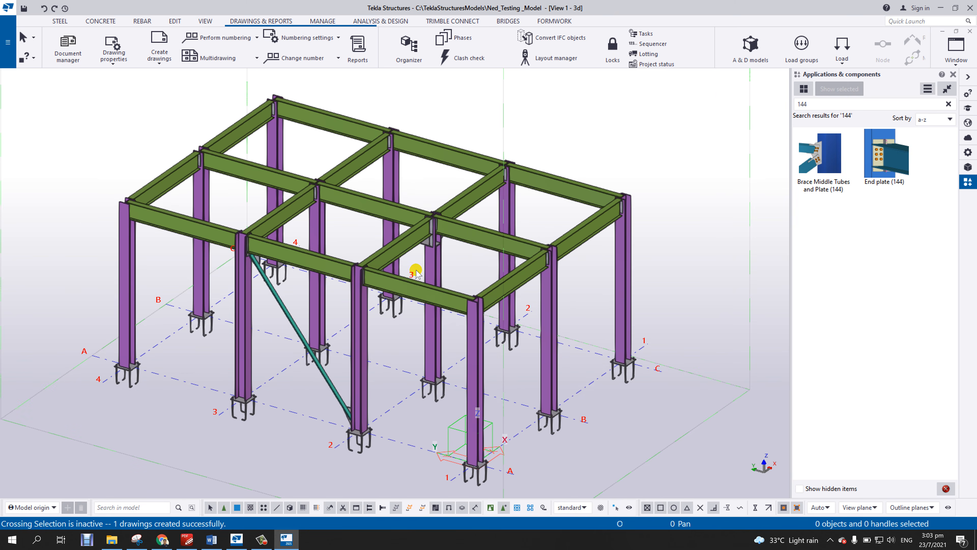
scroll(418, 281, up, 2)
middle_drag(445, 333, 474, 372)
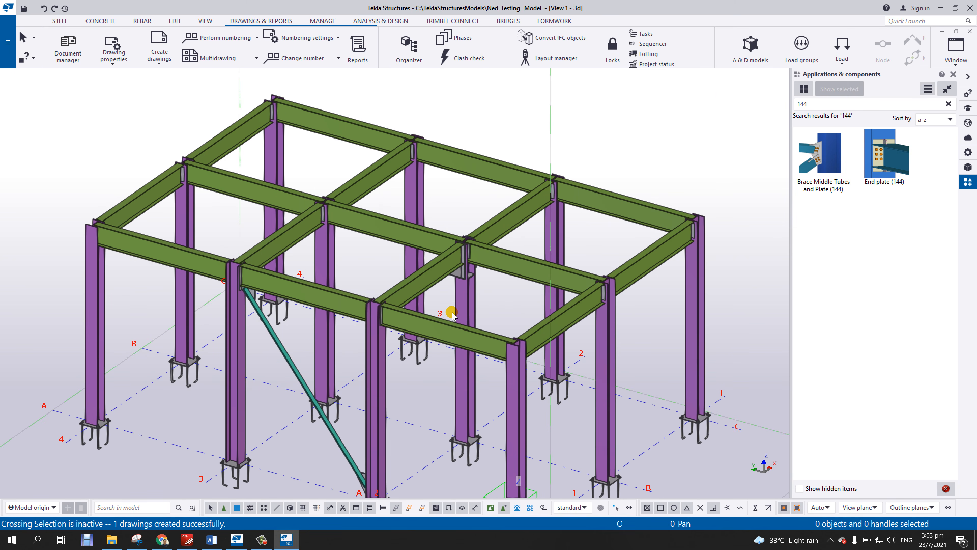